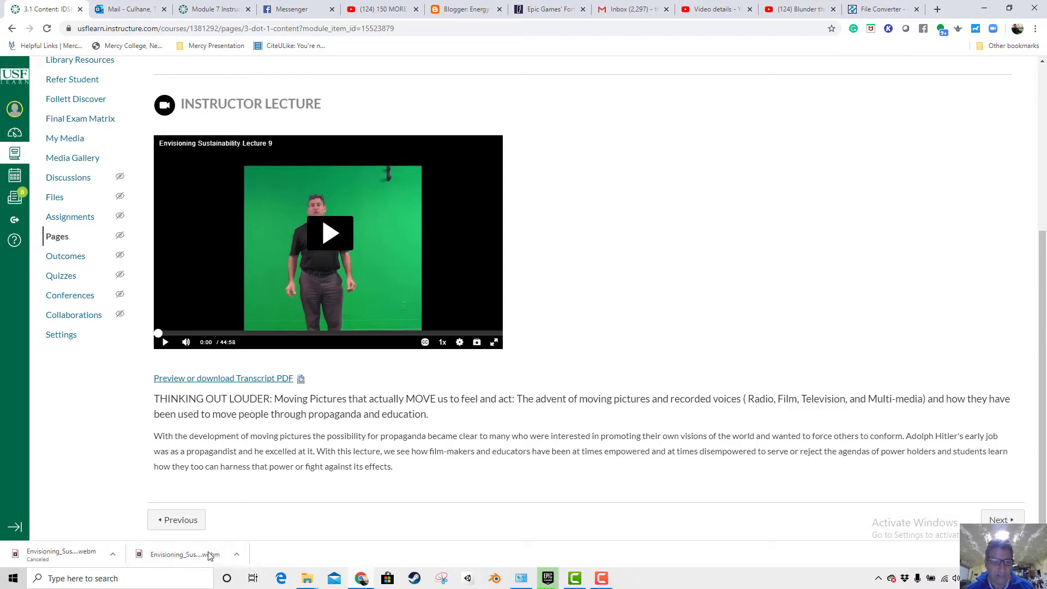
Step: Switch to Blender and create a new file from the Video Editing template
click(495, 578)
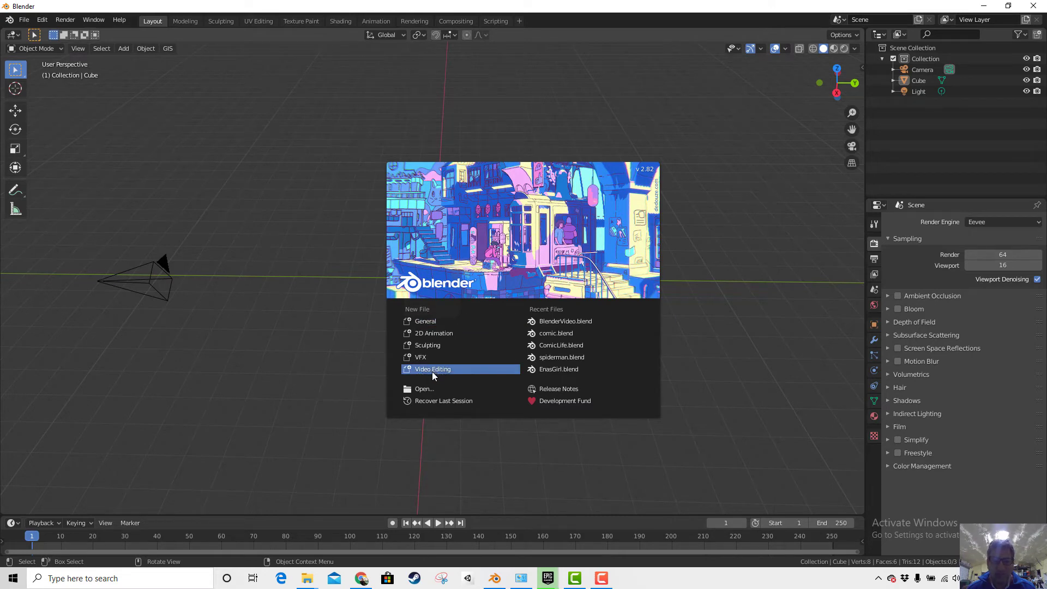
click(305, 220)
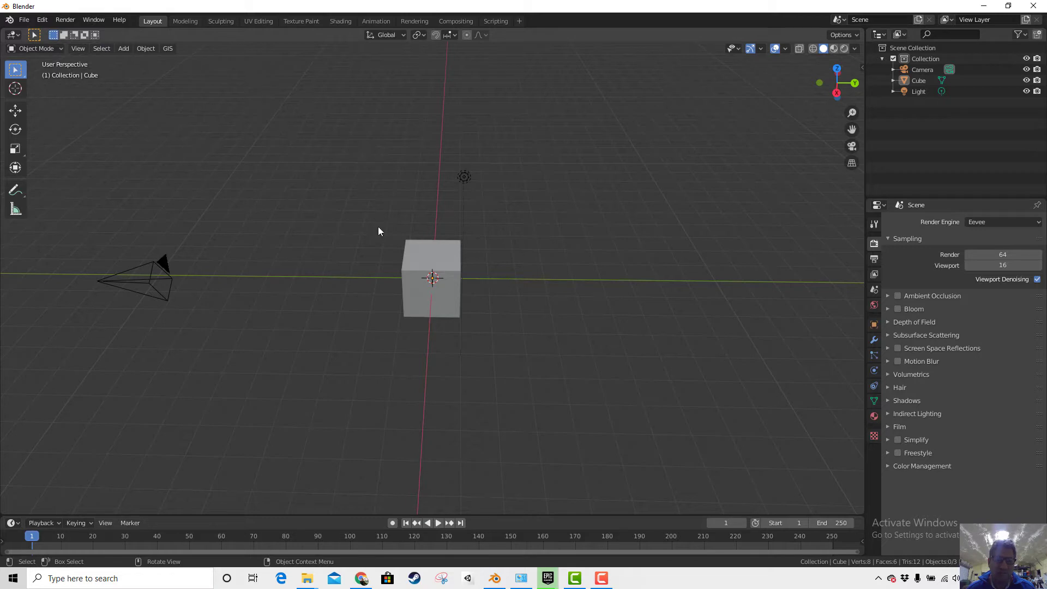
middle_drag(379, 230, 469, 295)
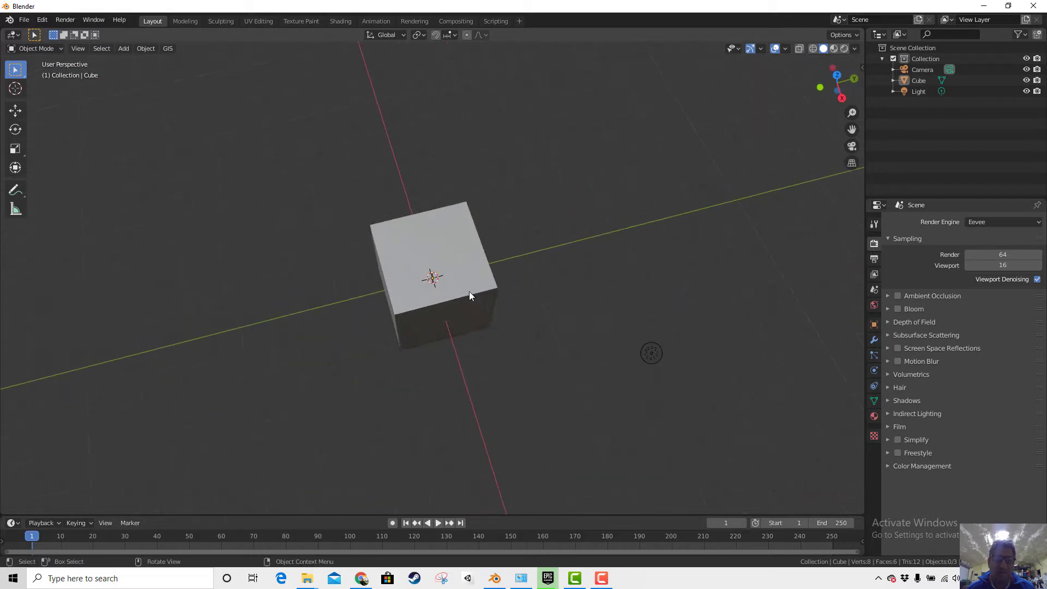
scroll(470, 295, down, 5)
click(24, 20)
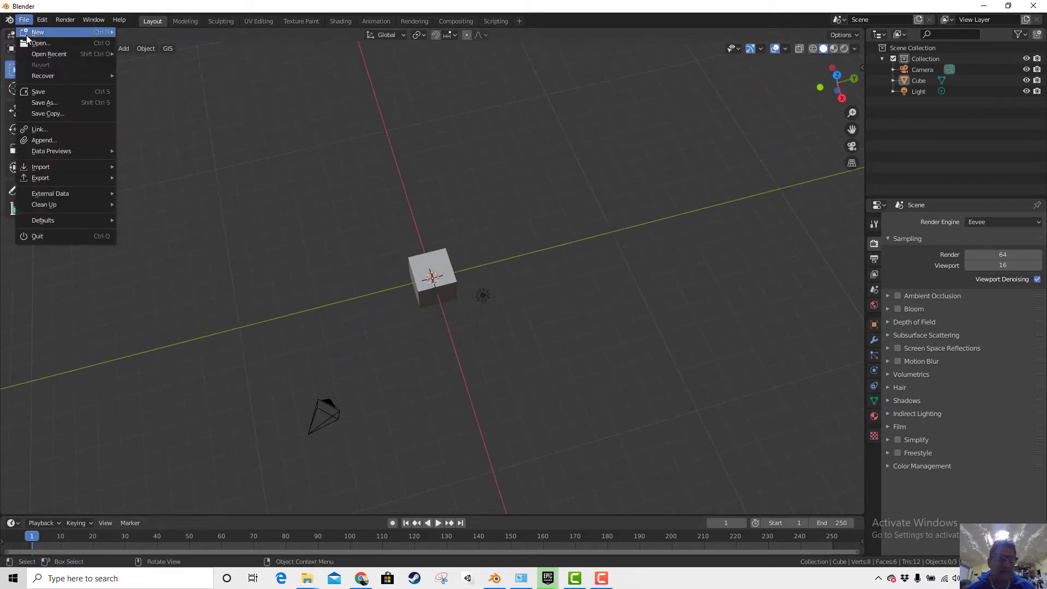
mouse_move(28, 34)
click(155, 74)
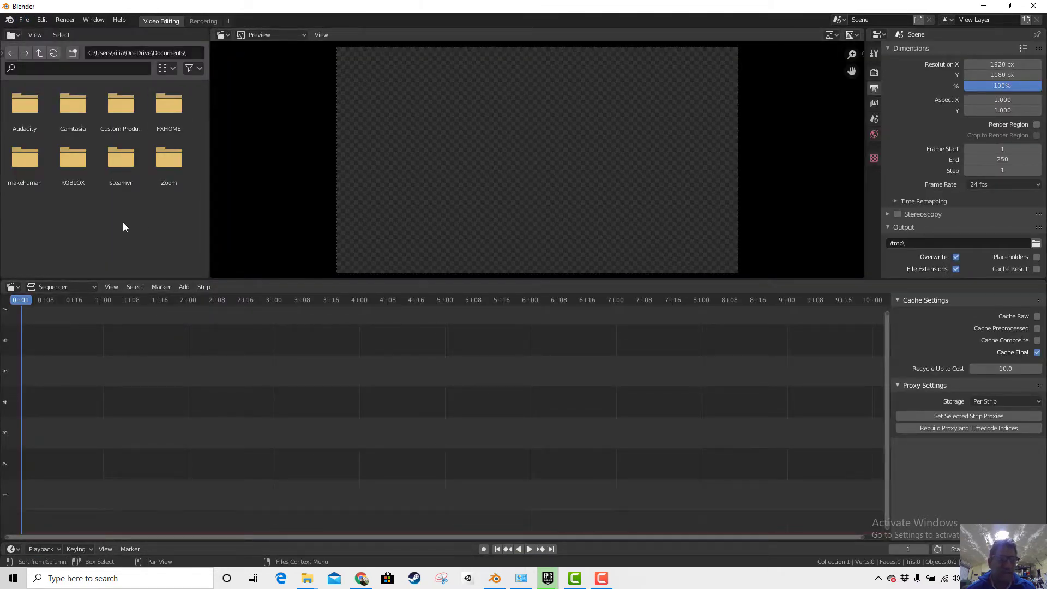
Step: Browse from the OneDrive Documents folder to the user's Downloads folder and look through its files
click(127, 115)
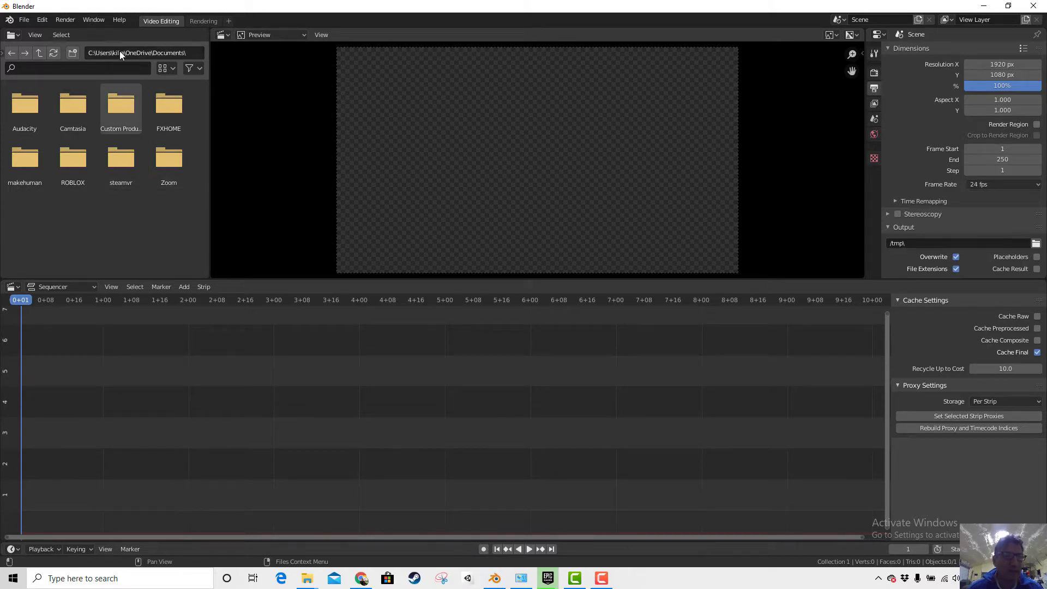
click(41, 52)
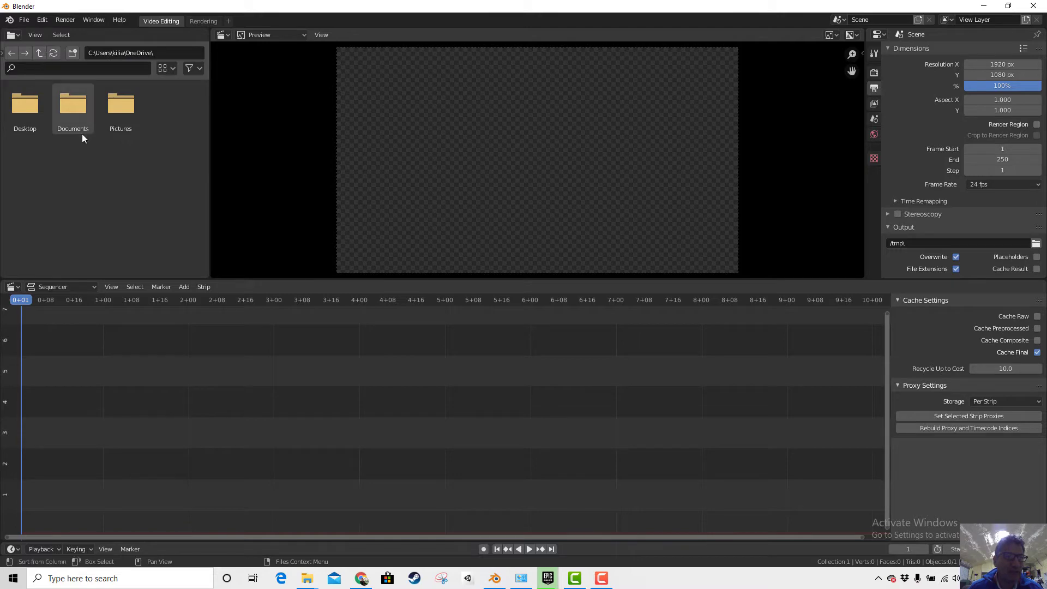
click(38, 52)
scroll(100, 153, down, 1)
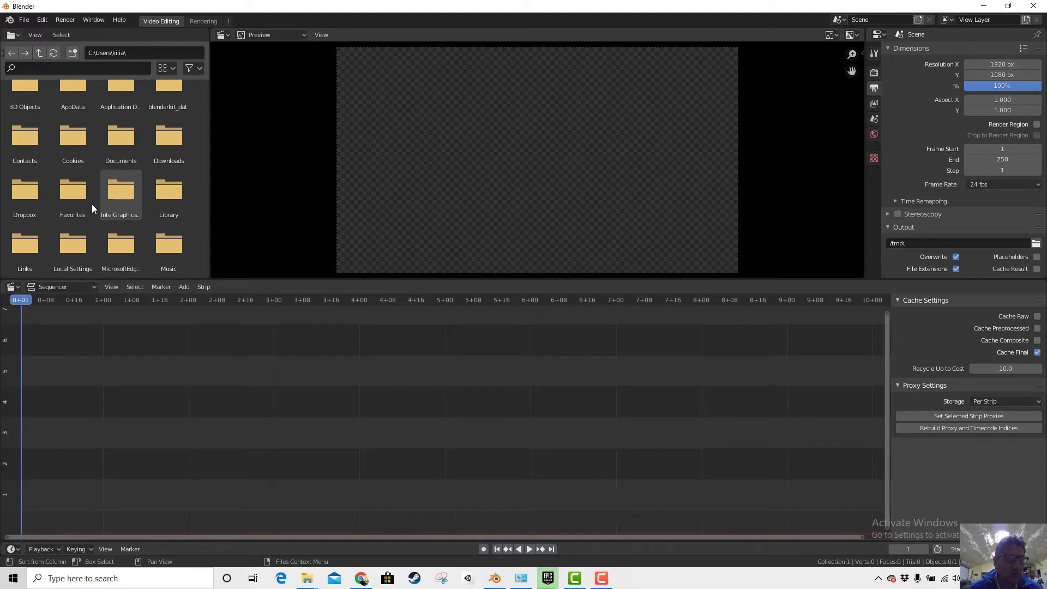
double_click(166, 143)
scroll(171, 194, down, 5)
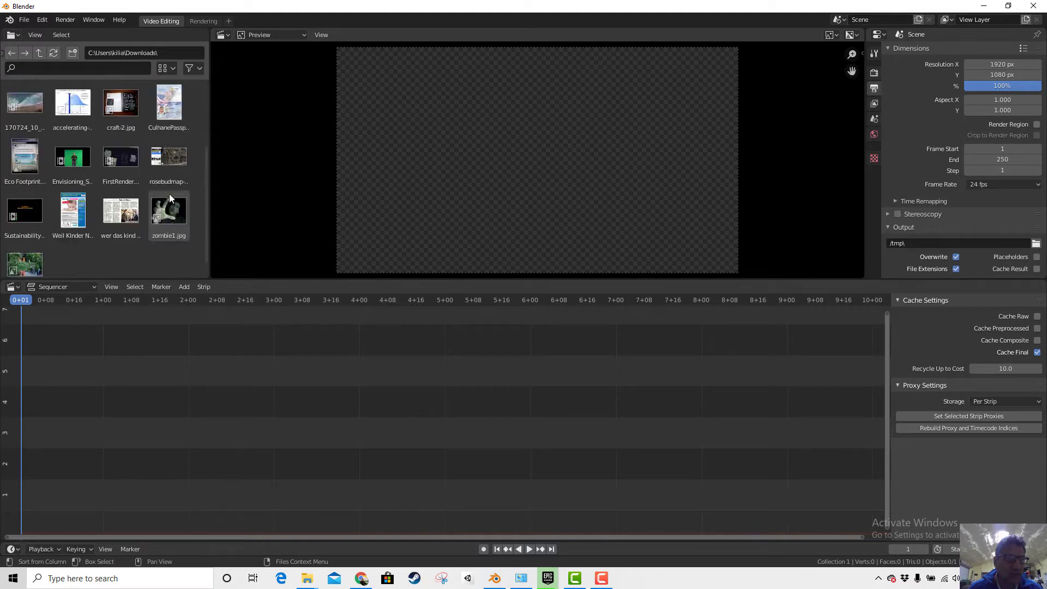
scroll(130, 240, up, 5)
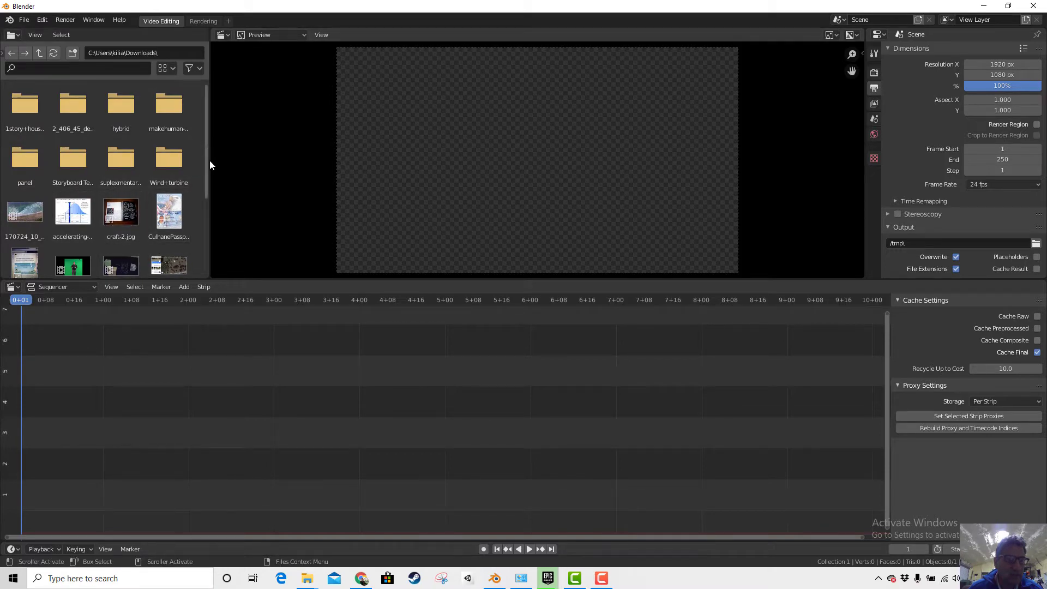
scroll(186, 203, down, 5)
scroll(181, 207, up, 5)
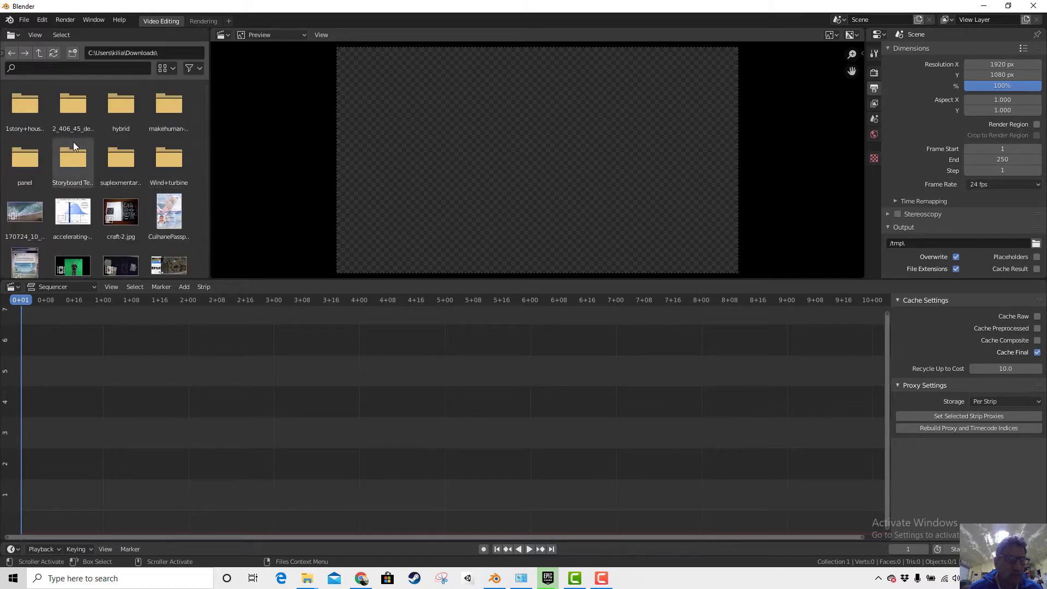
Step: Display the files as a vertical list and add the Envisioning Sustainability Lecture 9 webm video at the start of the sequencer
click(172, 68)
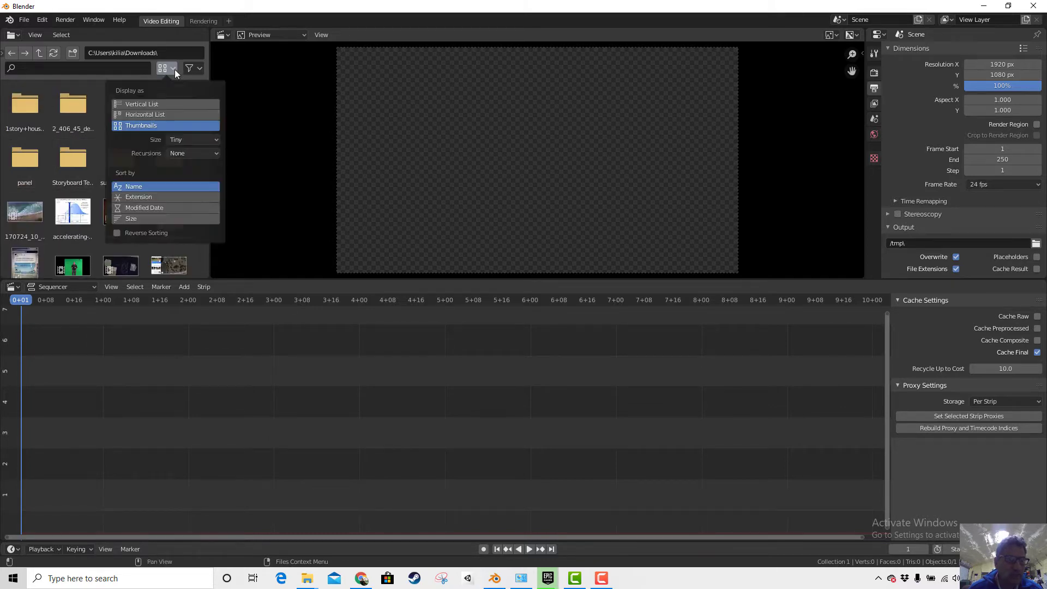
click(159, 104)
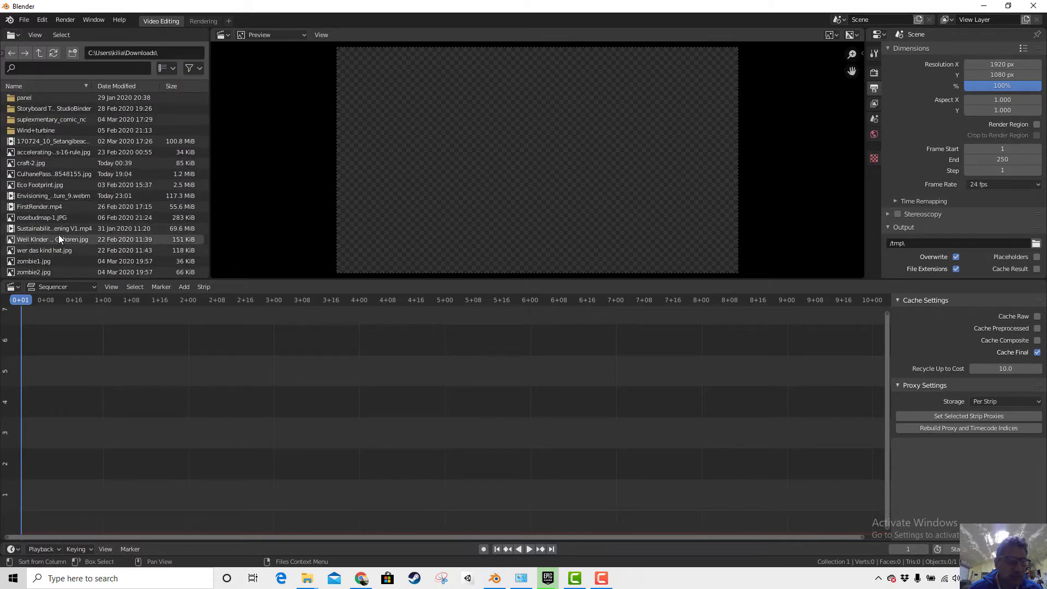
scroll(28, 197, down, 4)
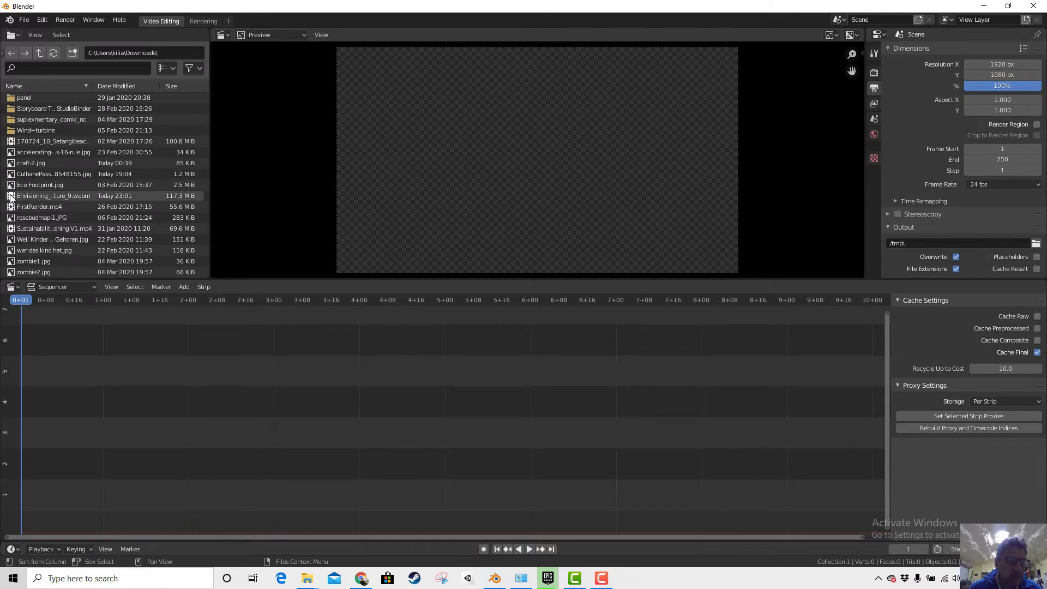
drag(11, 197, 39, 472)
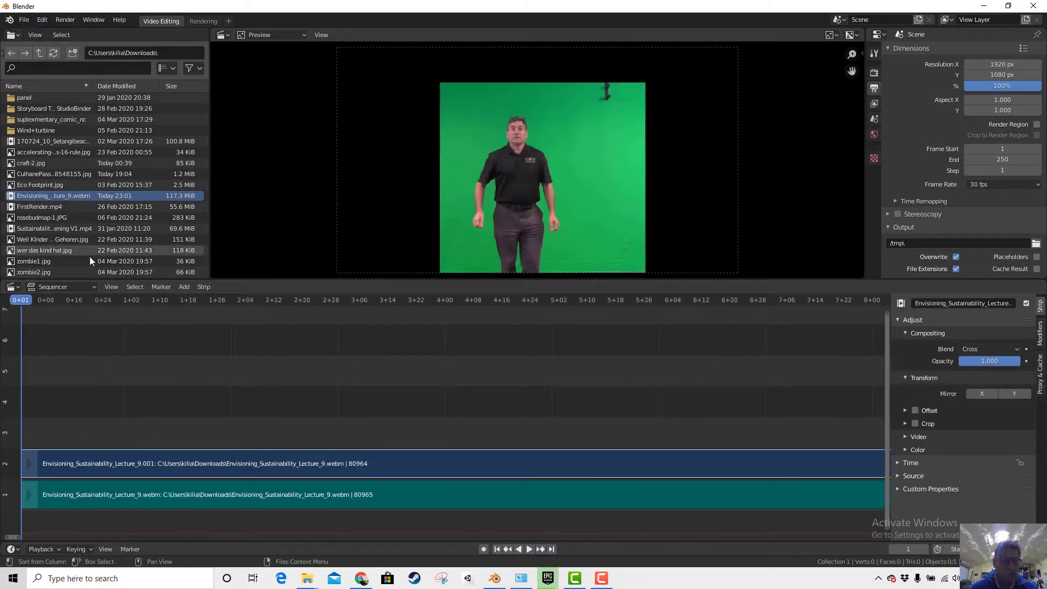
Step: Play the first seconds of the lecture and examine the full length of its strips in the sequencer
key(space)
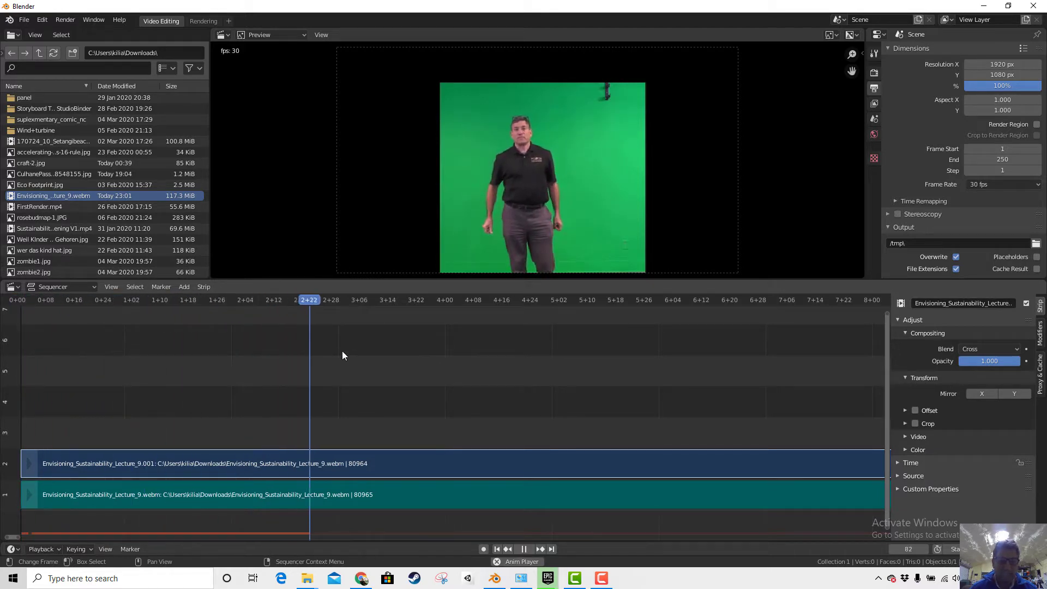
key(space)
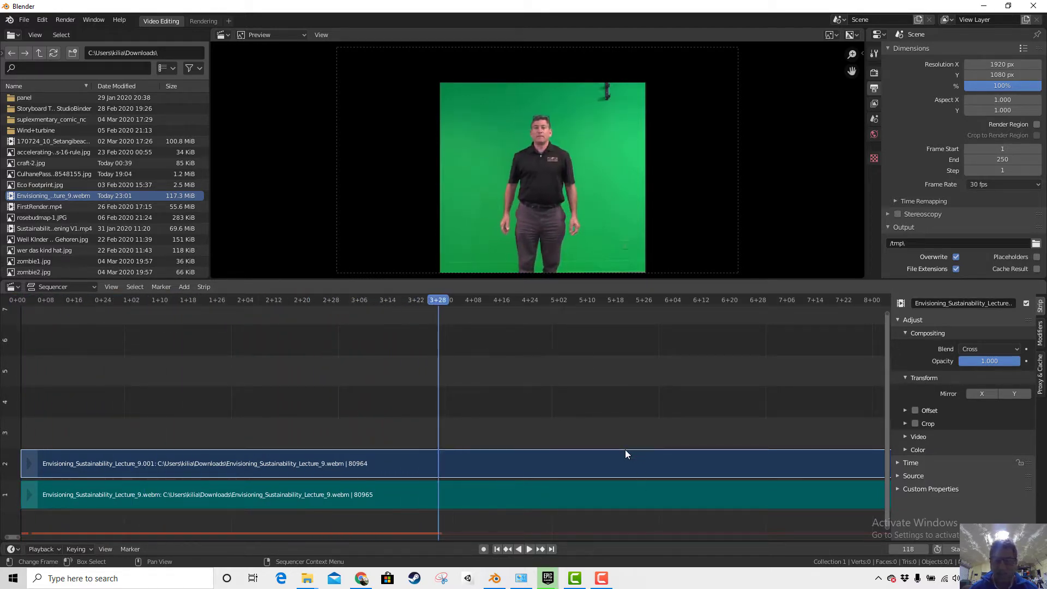
scroll(582, 426, down, 5)
scroll(580, 428, down, 2)
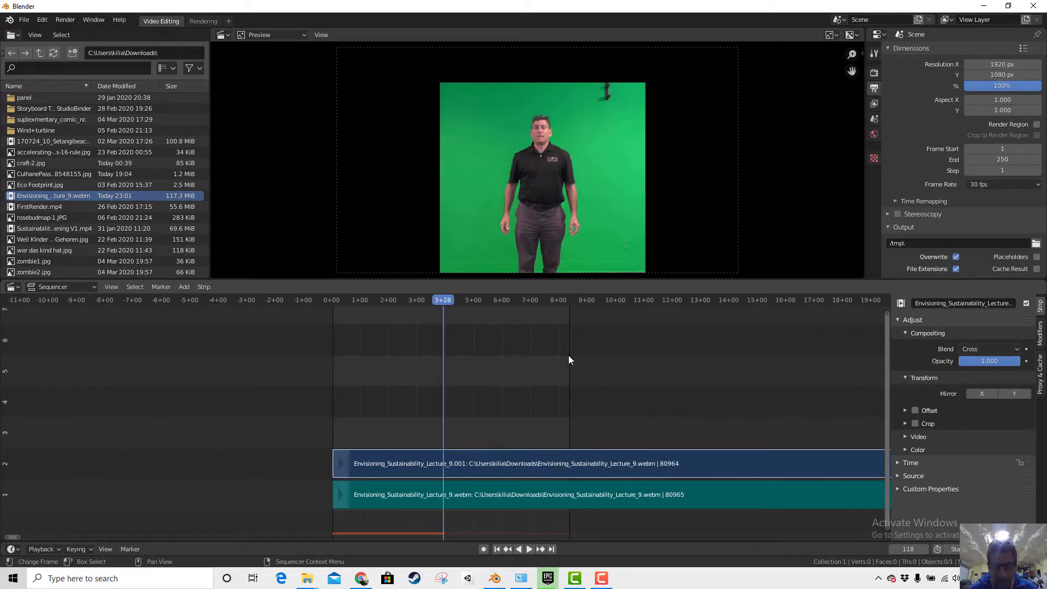
scroll(573, 508, down, 1)
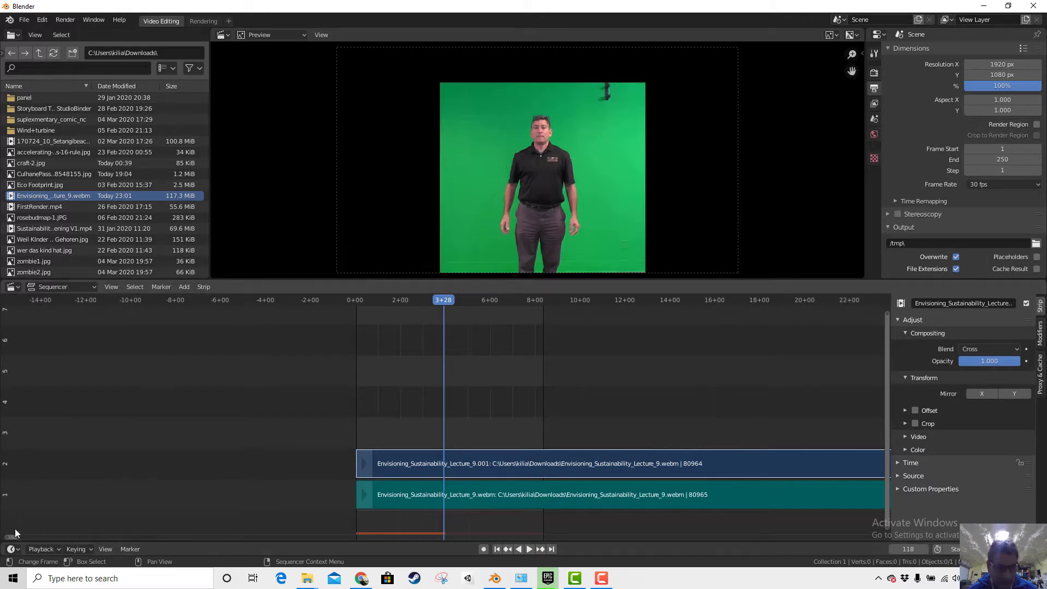
drag(13, 538, 436, 540)
drag(514, 545, 25, 550)
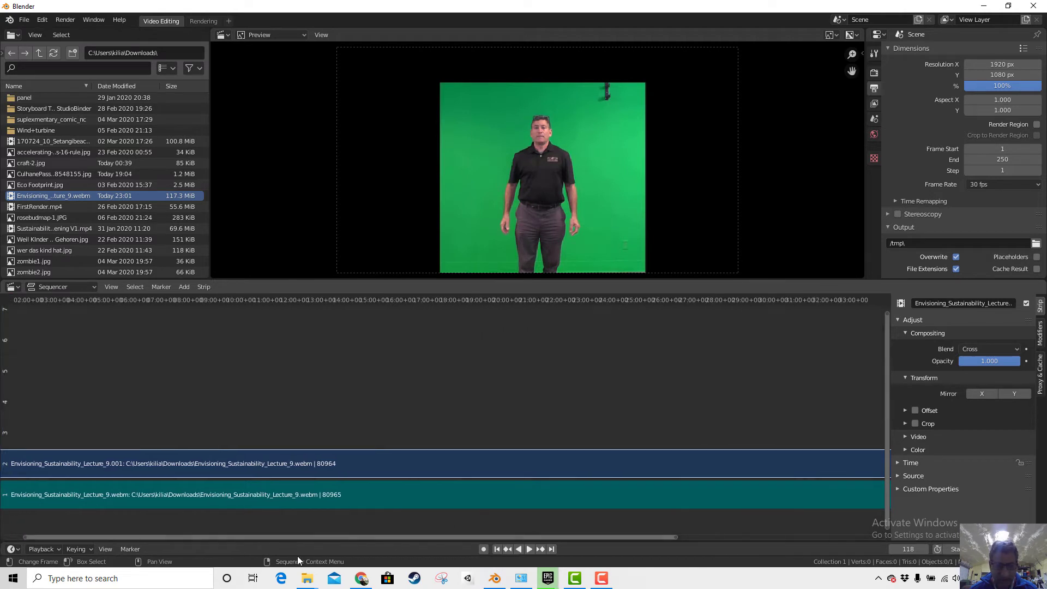
drag(675, 538, 883, 539)
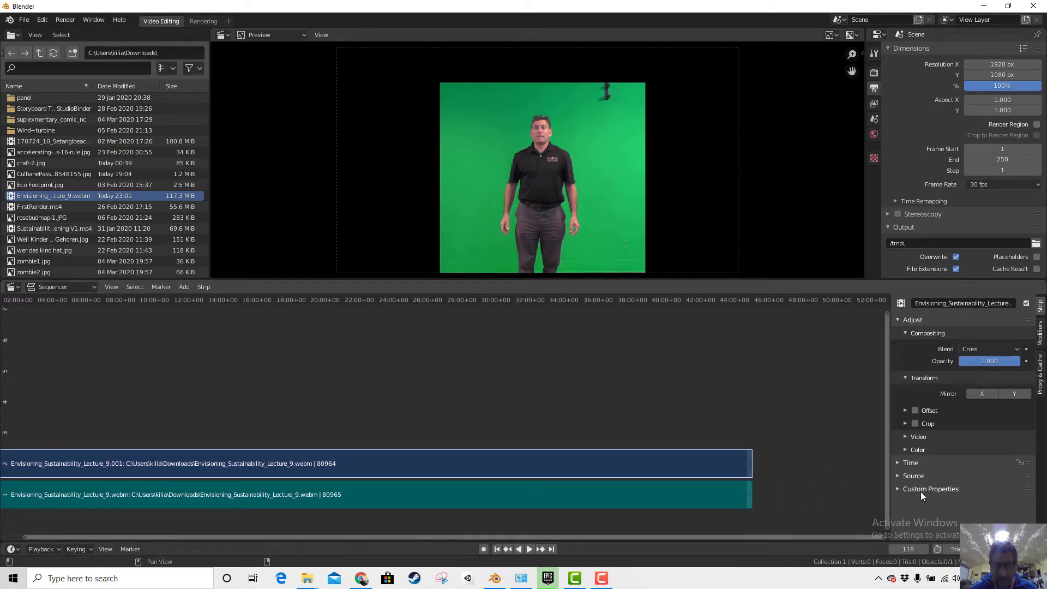
Step: Try to play the lecture from about 44:42, near the end of its strips
click(746, 299)
drag(749, 298, 747, 299)
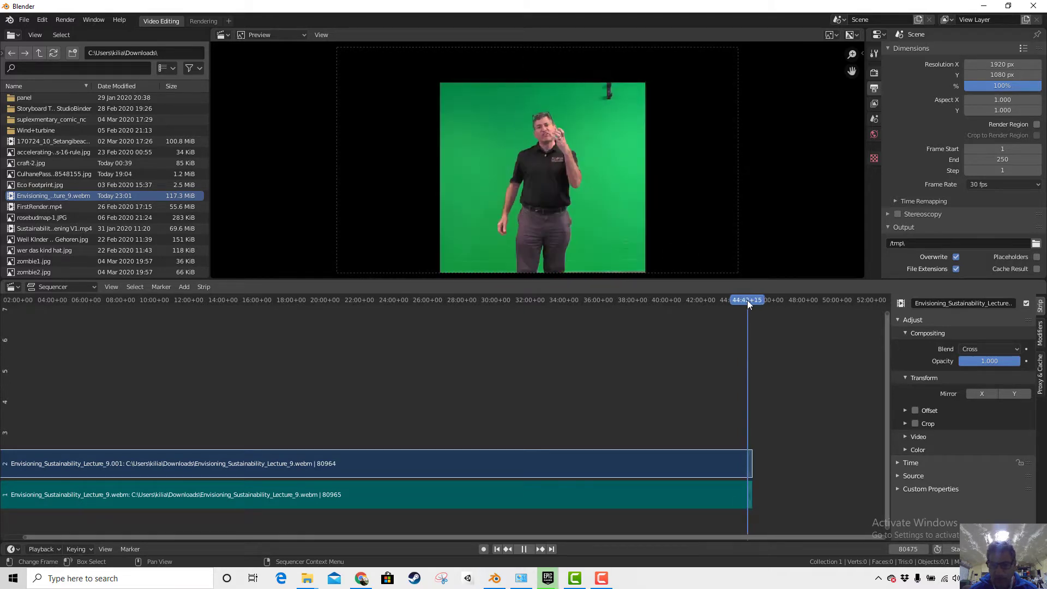
key(space)
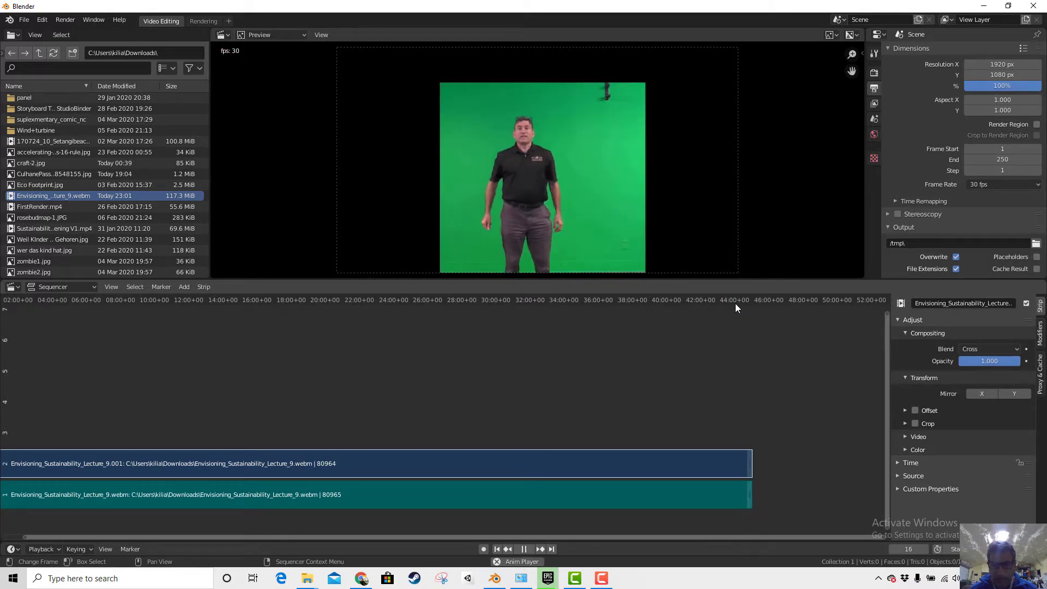
key(space)
Step: Select both lecture strips and place the playhead at 44:52+02, just before their end
key(a)
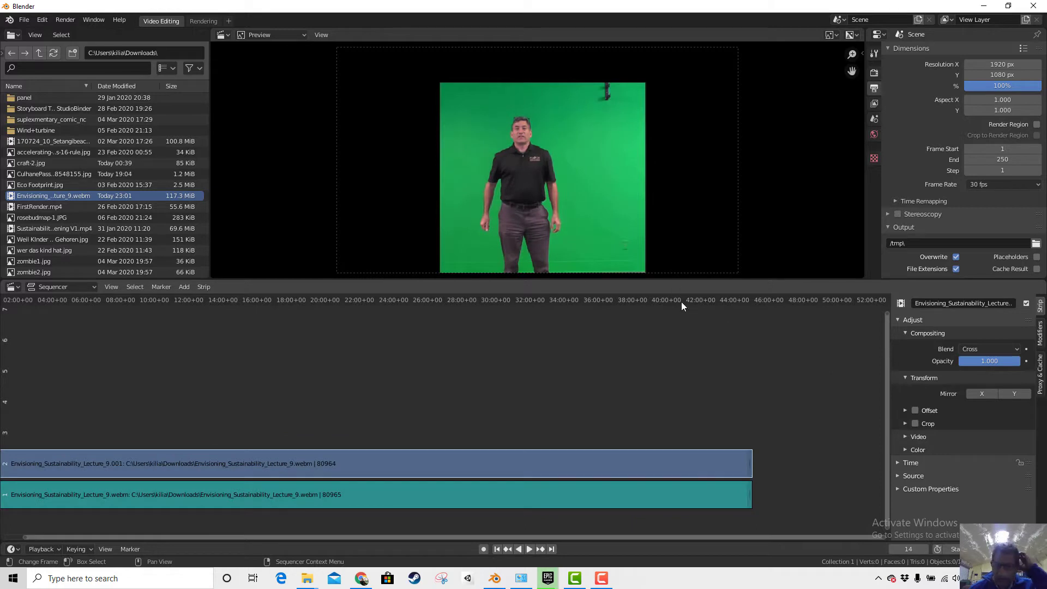
drag(680, 302, 746, 321)
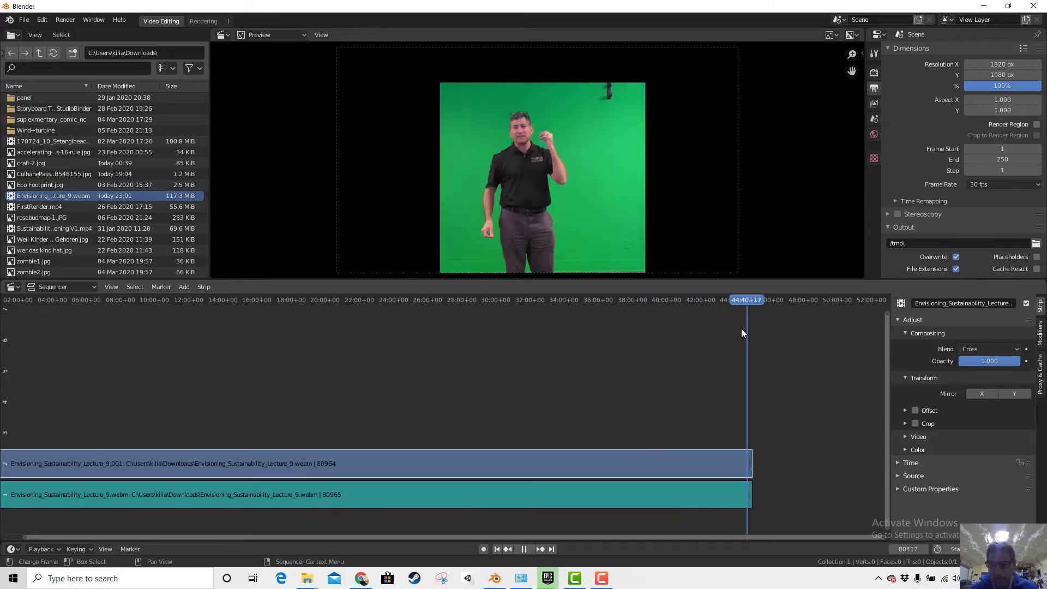
key(space)
key(space)
click(750, 300)
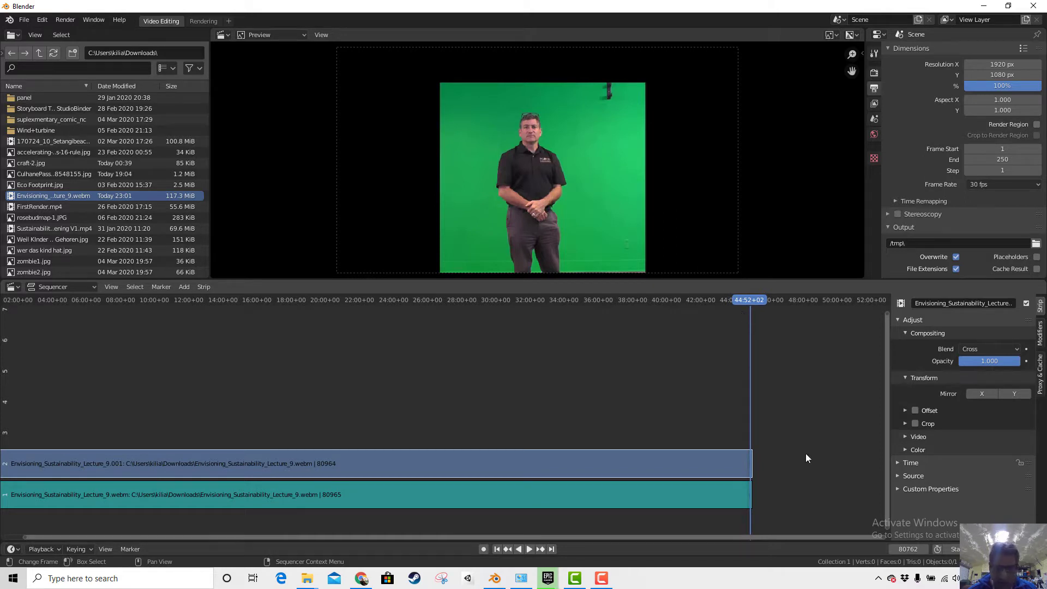
click(604, 578)
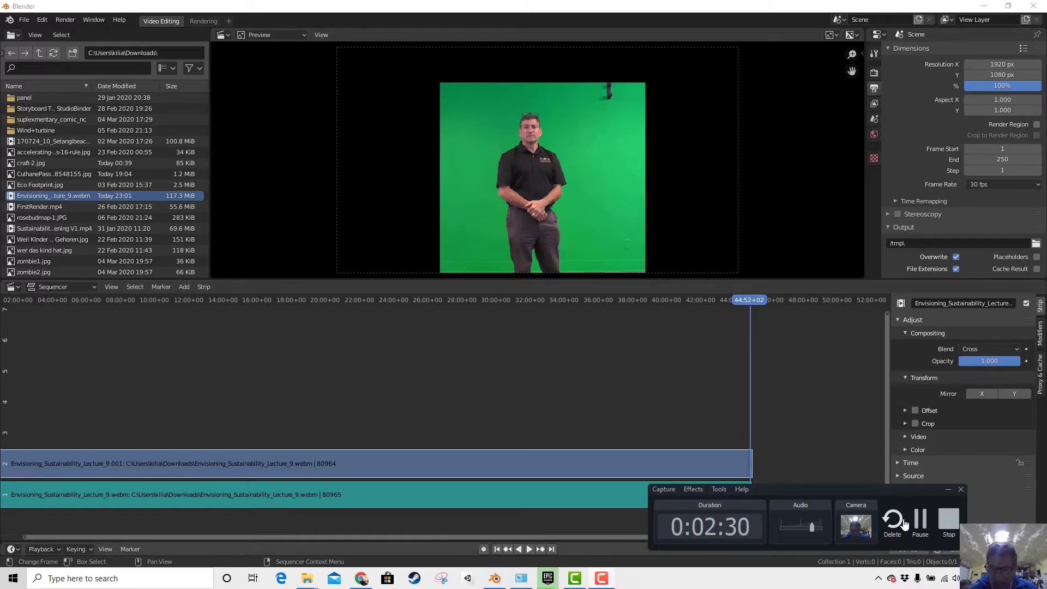
click(920, 521)
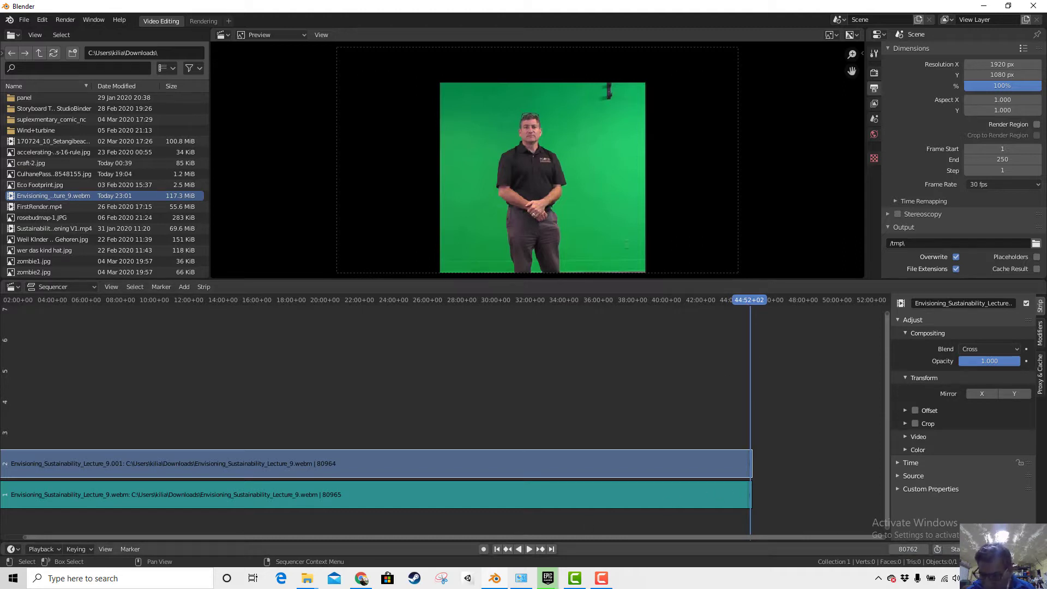
Step: Set the scene's end frame to 80762, matching the playhead position
click(906, 549)
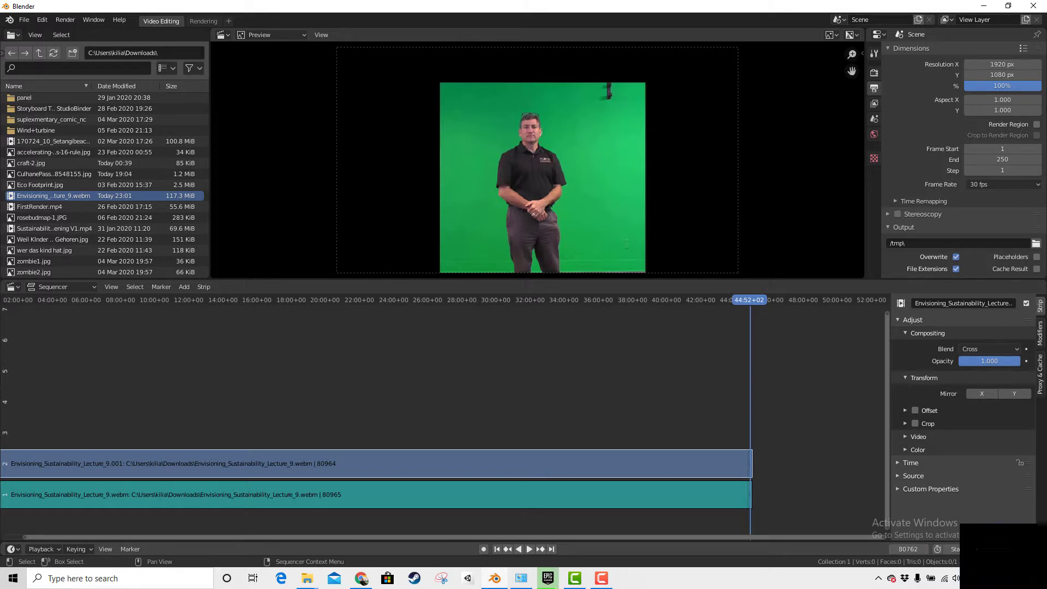
key(ctrl+End)
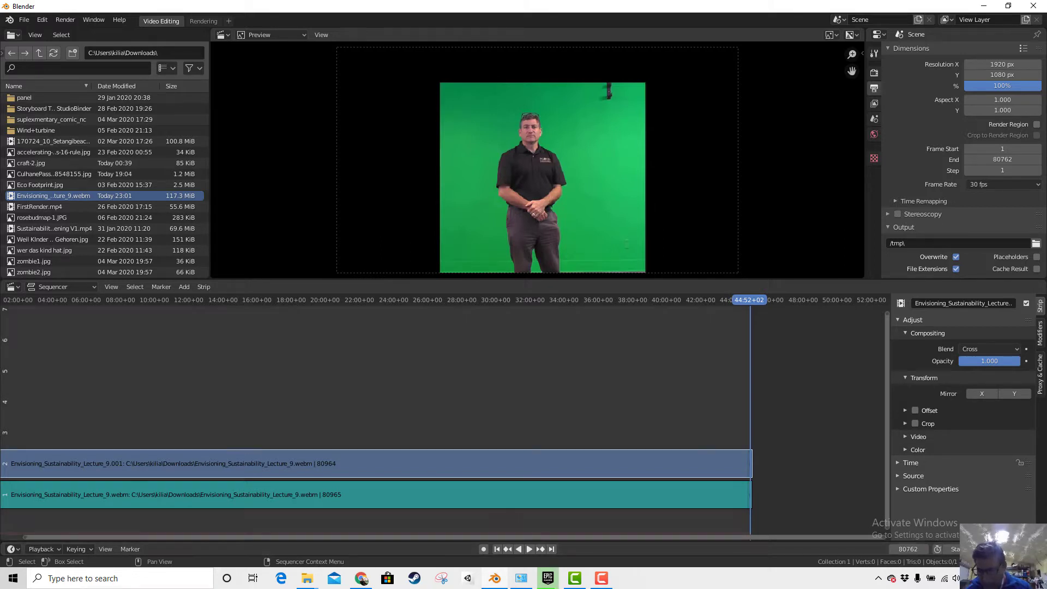
Step: Check playback of the lecture at several points along the timeline, including about 22:19, 23:54 and 34:36
drag(480, 300, 365, 299)
key(space)
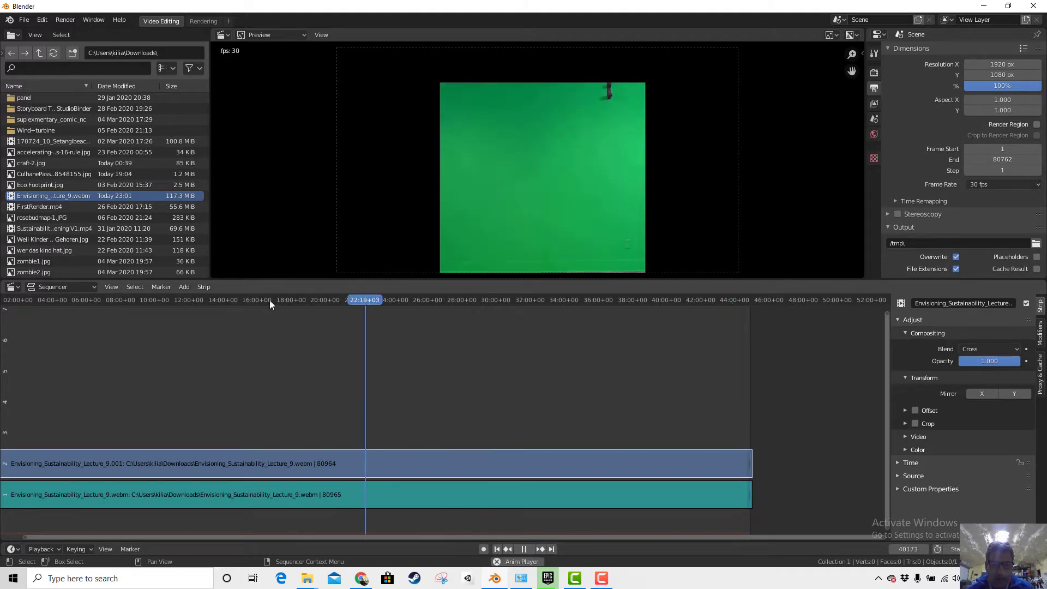
click(269, 300)
key(space)
click(391, 305)
key(space)
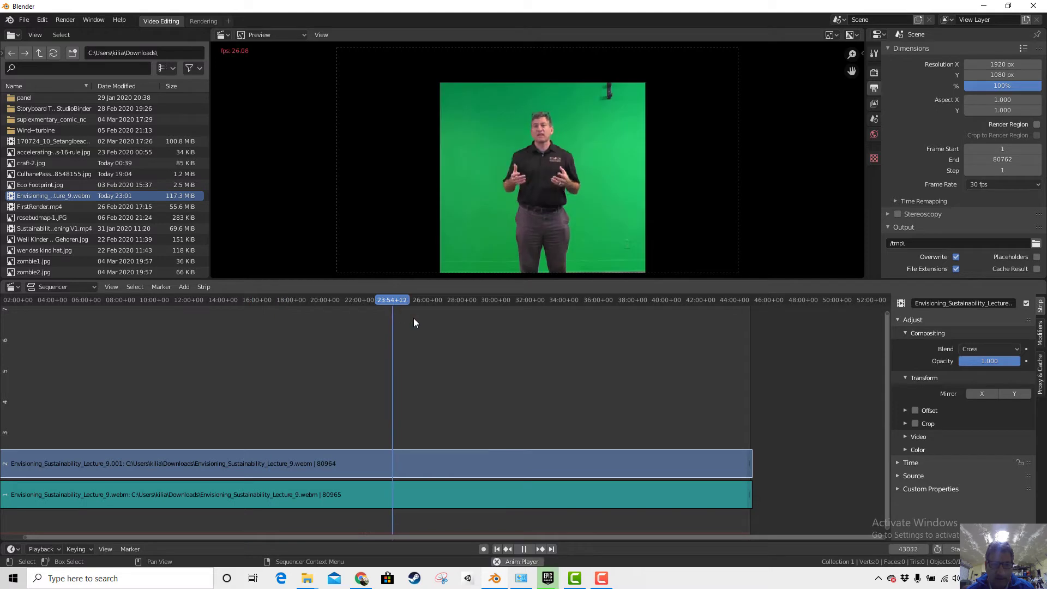
click(575, 299)
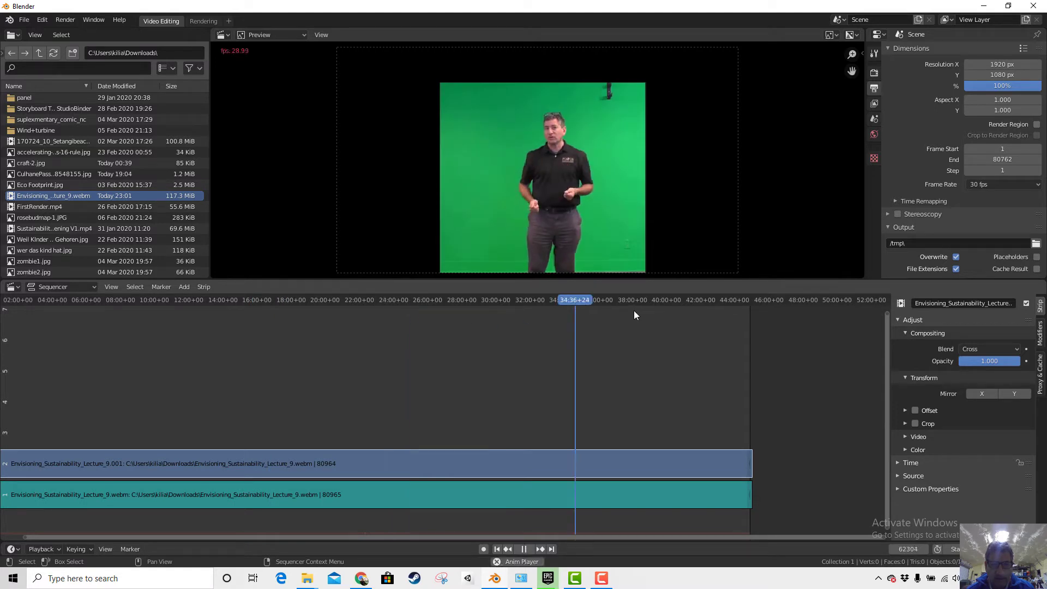
key(space)
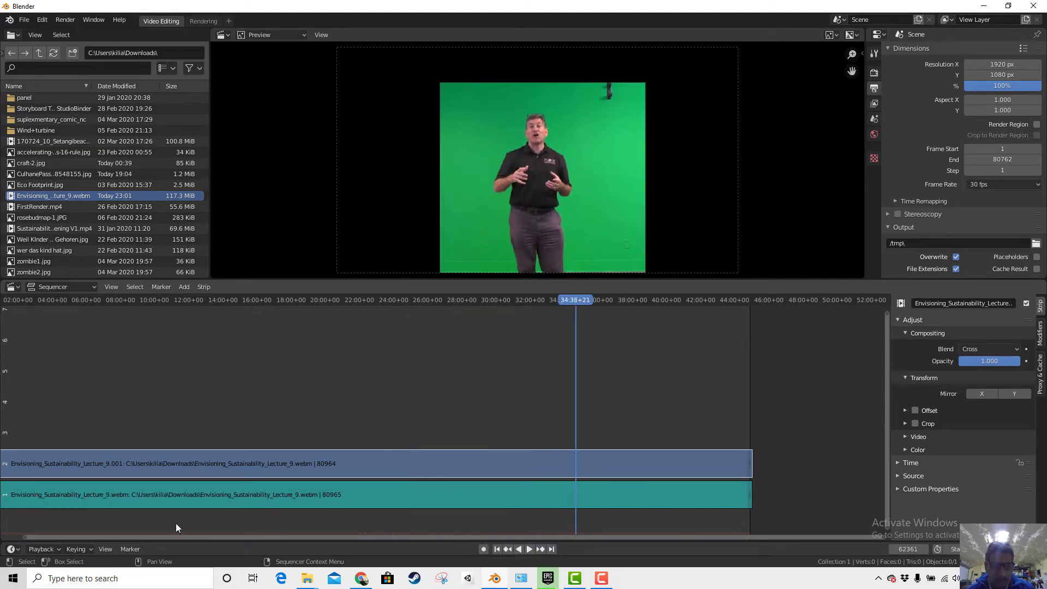
drag(148, 537, 135, 538)
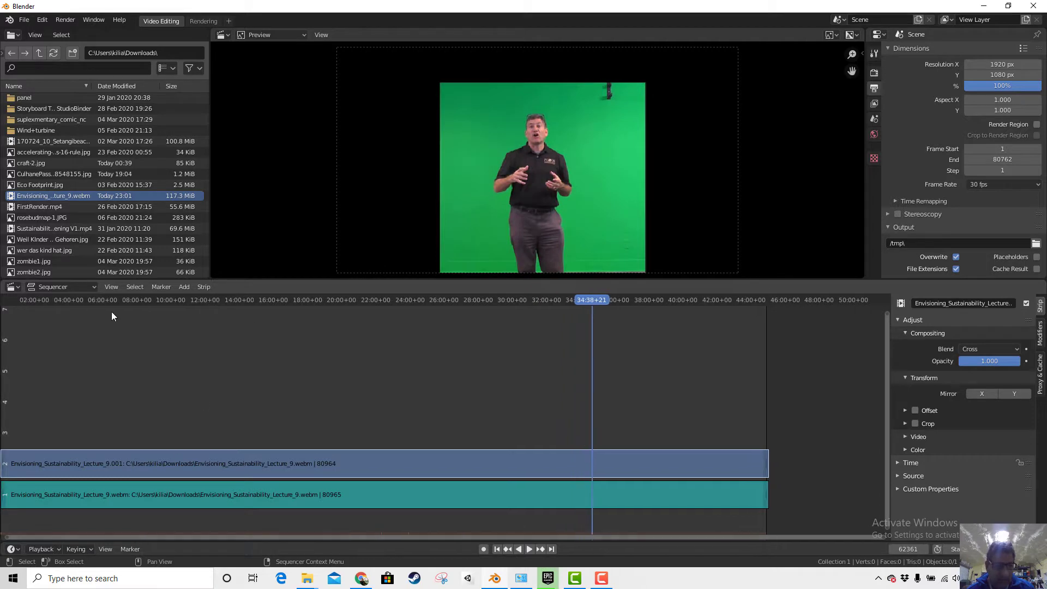
Step: Return the playhead to frame 1, play the opening of the lecture briefly and stop it
key(shift+Left)
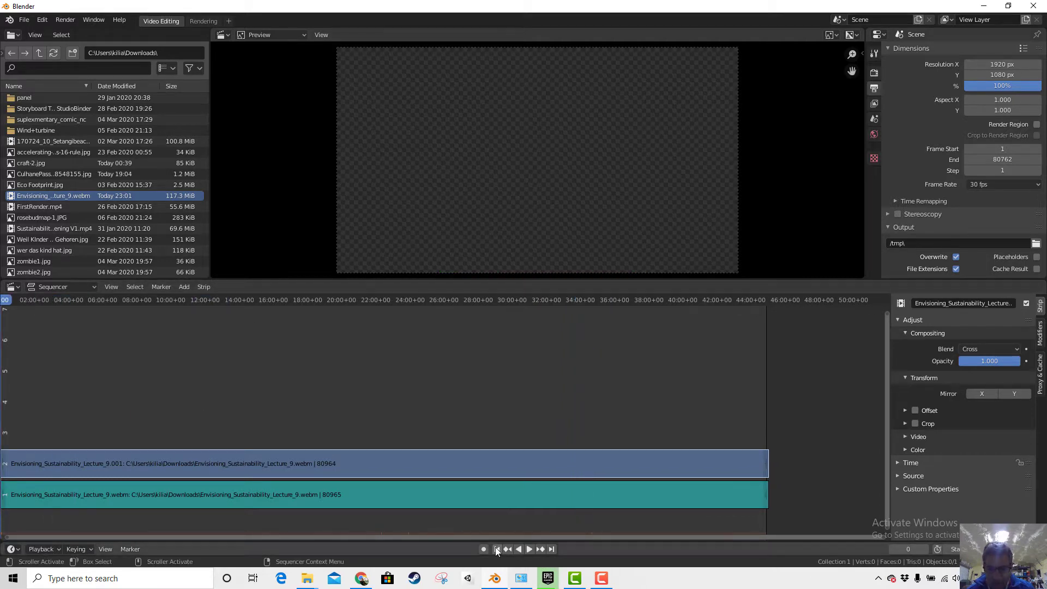
click(496, 549)
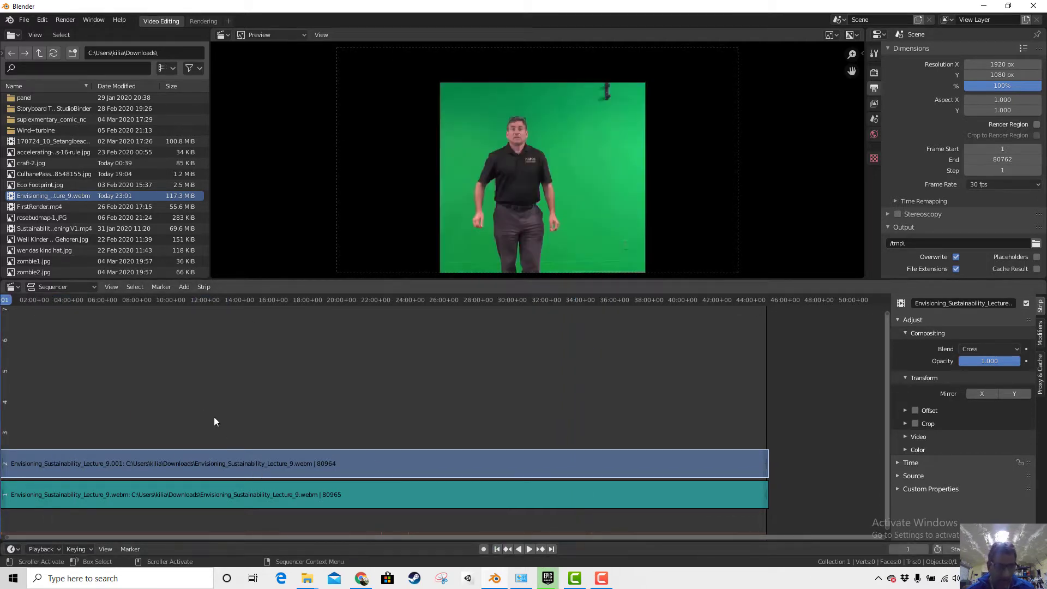
key(space)
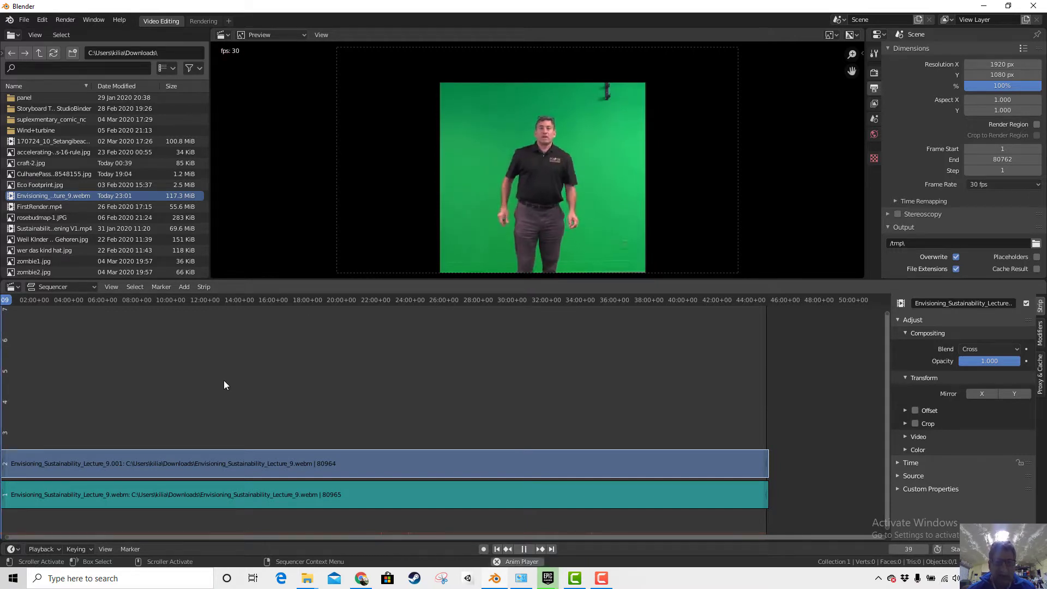
key(space)
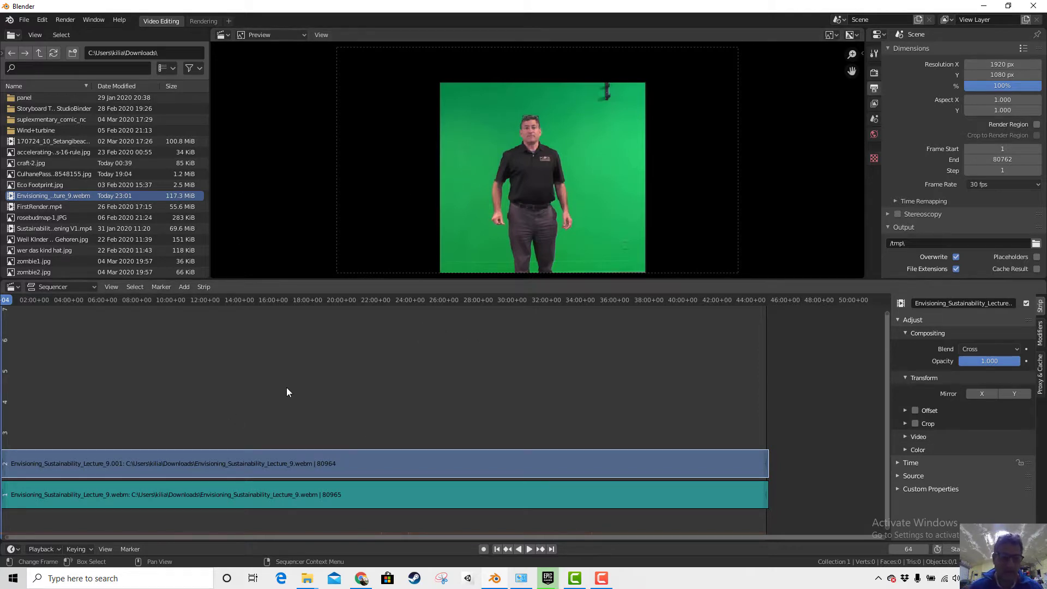
scroll(283, 390, down, 3)
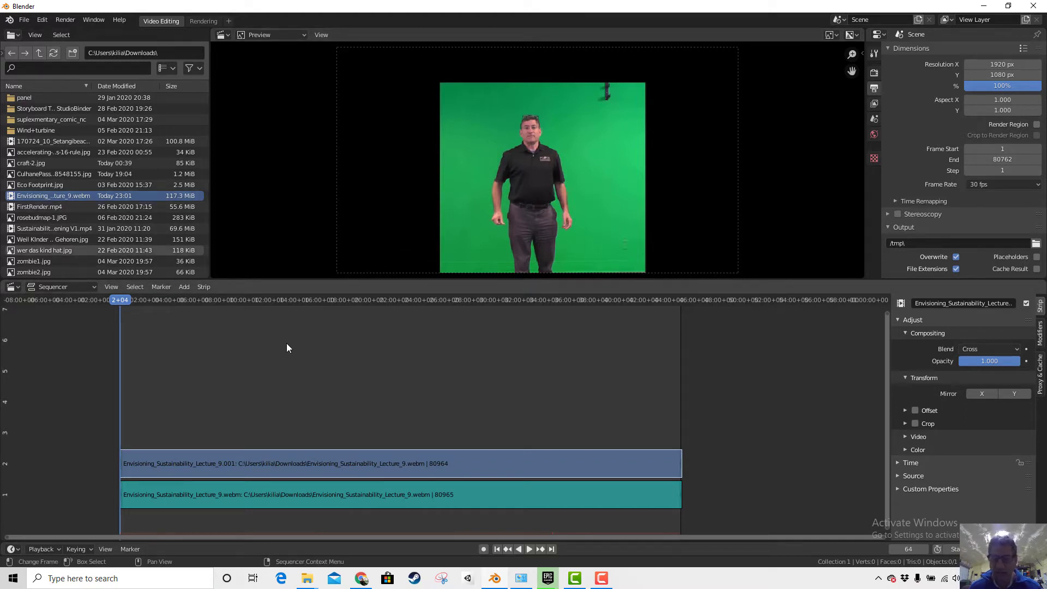
Step: Switch to Chrome, return to the PCGS "Envisioning Sustainability" Facebook group and open the YouTube link in its Blender green-screen tutorial post
click(362, 578)
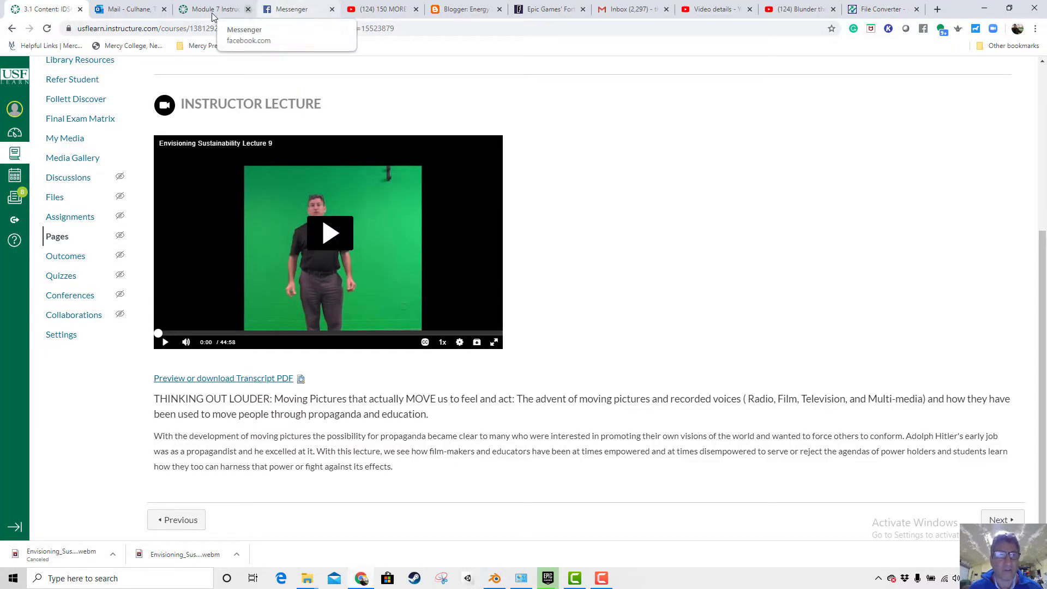
click(297, 10)
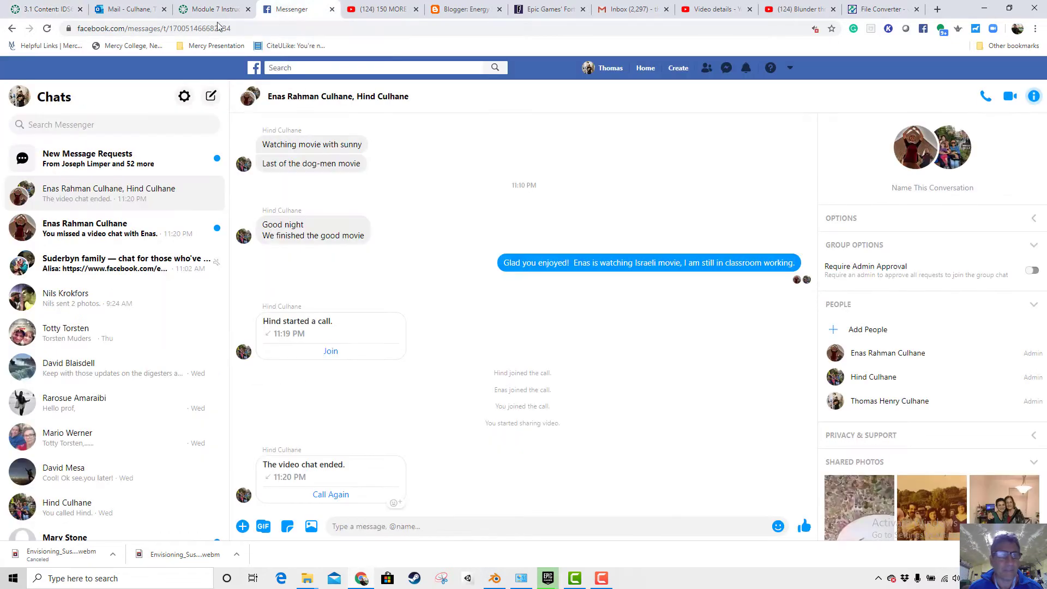
click(12, 29)
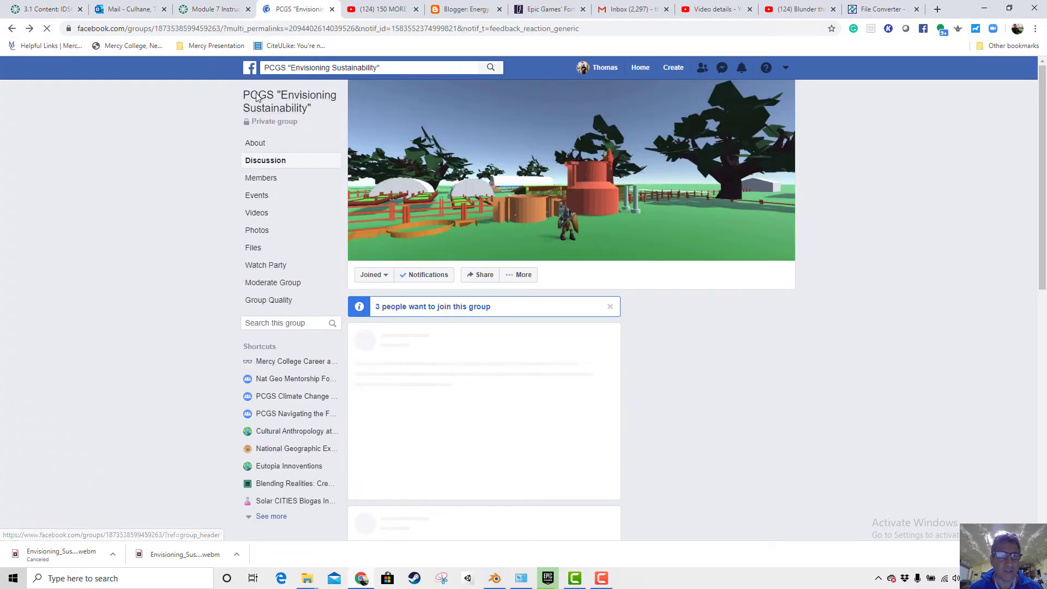
scroll(497, 250, down, 6)
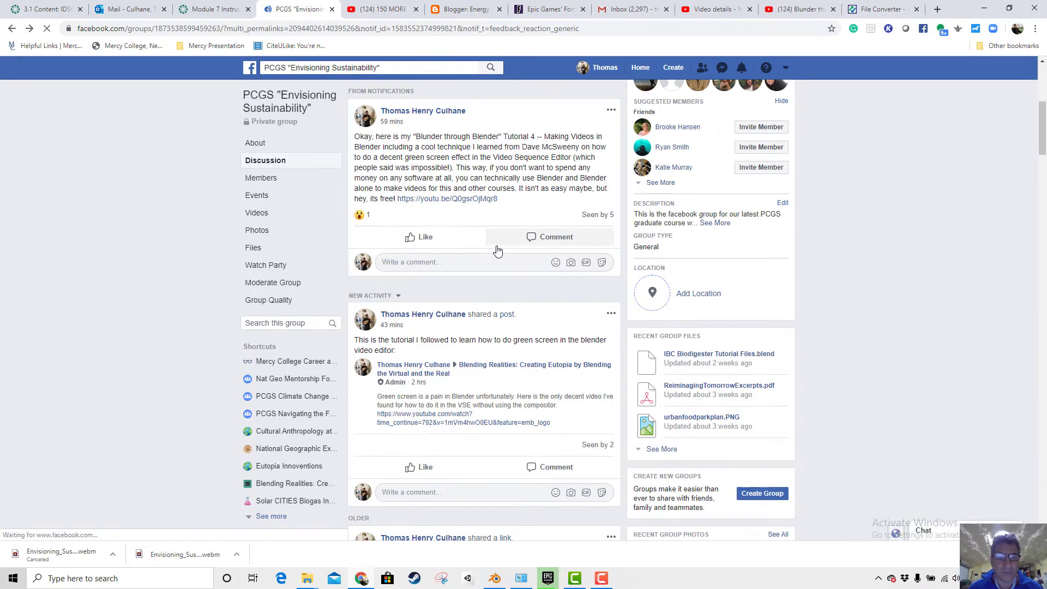
scroll(497, 251, down, 2)
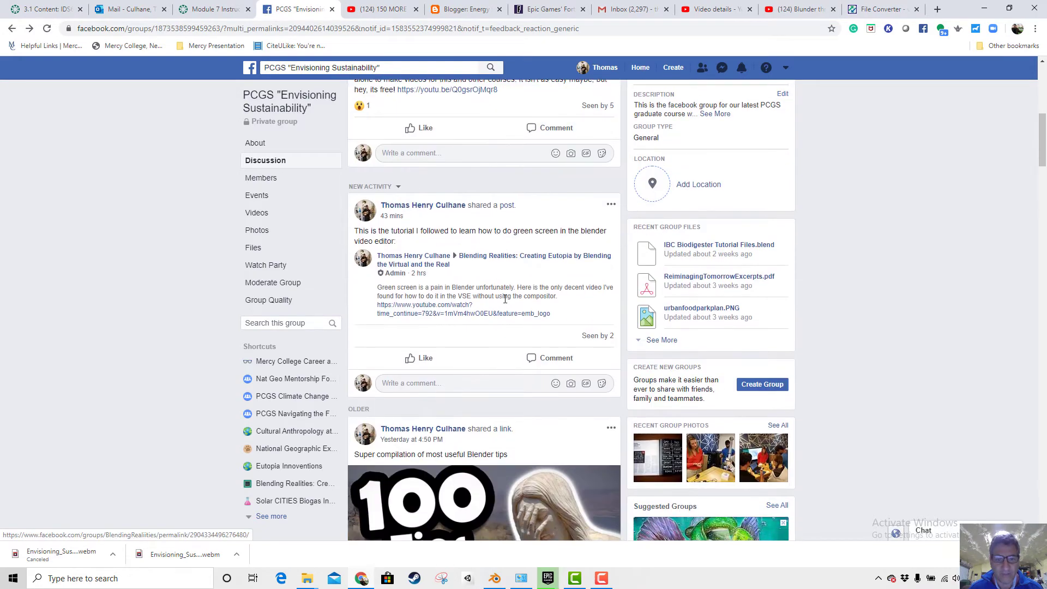
click(465, 314)
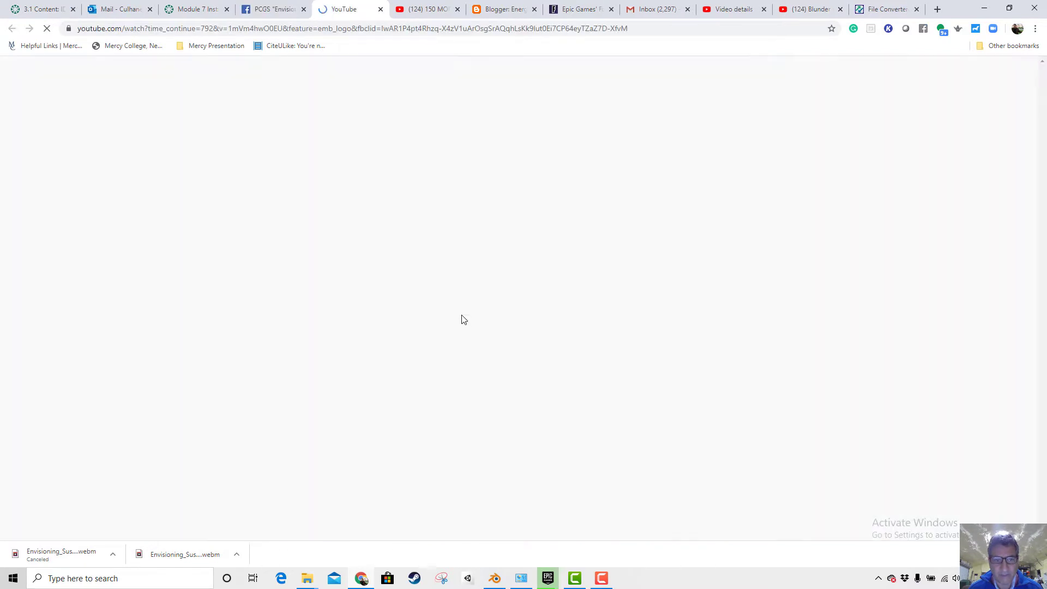
Step: Pause the BLENDER VSE Chroma Key Tutorial at about 13:14 and look over its channel, description and comments
scroll(274, 384, down, 2)
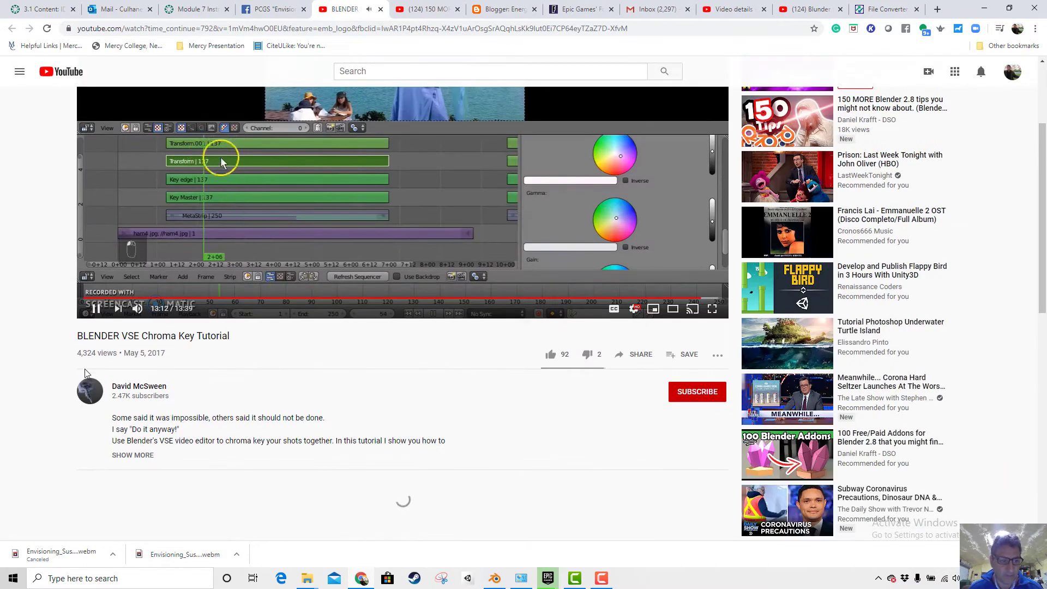
click(91, 311)
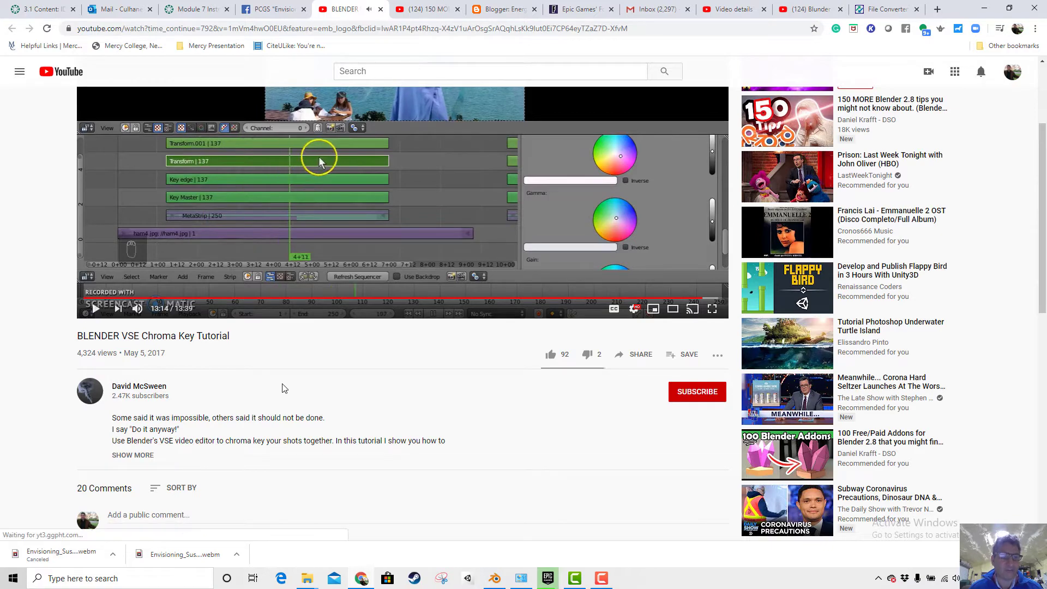
scroll(286, 385, up, 3)
scroll(210, 413, down, 3)
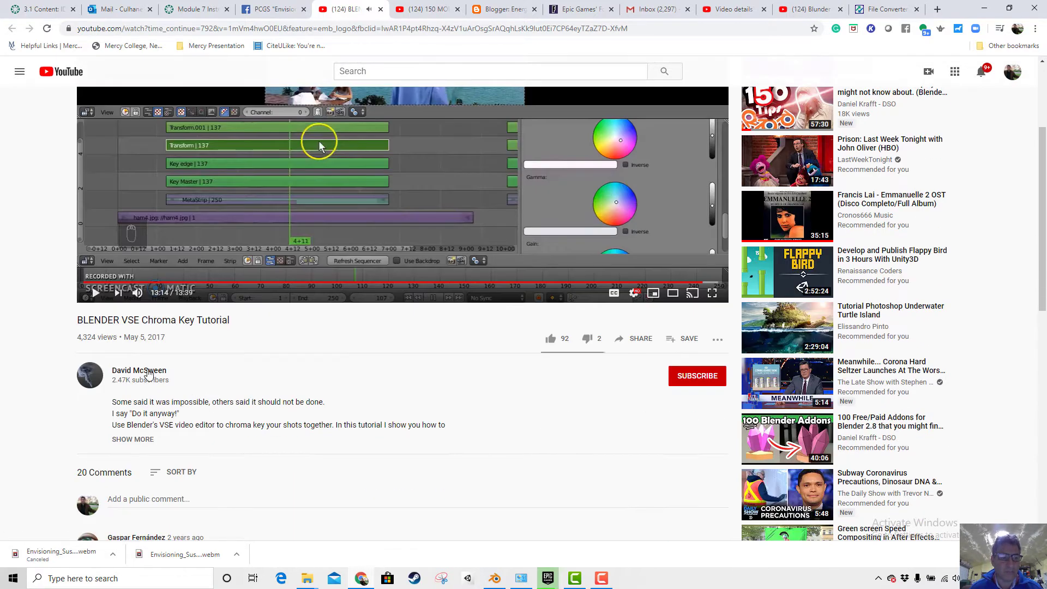
scroll(238, 388, down, 2)
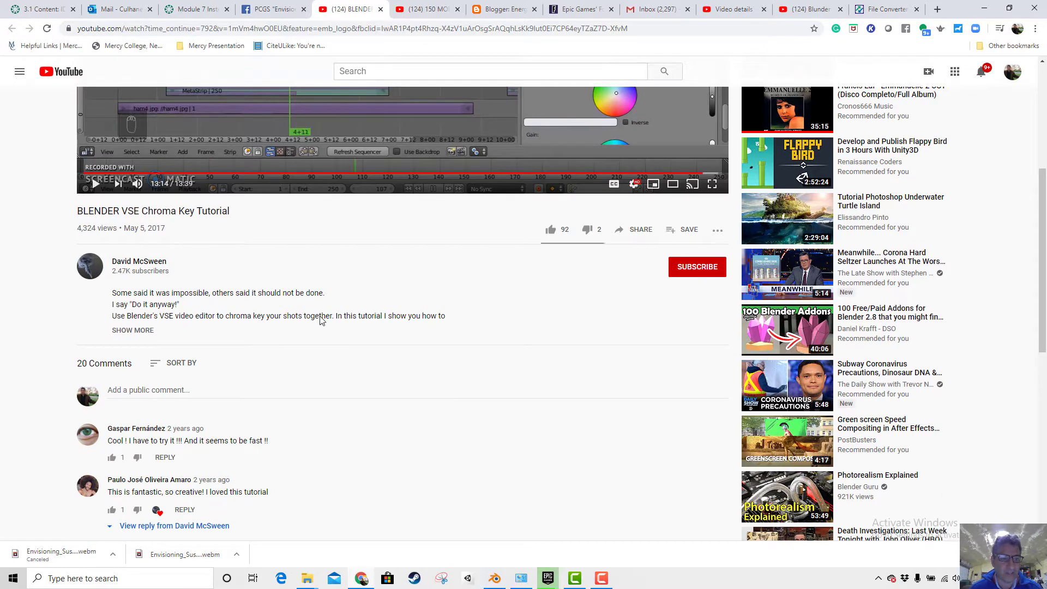
scroll(310, 327, up, 1)
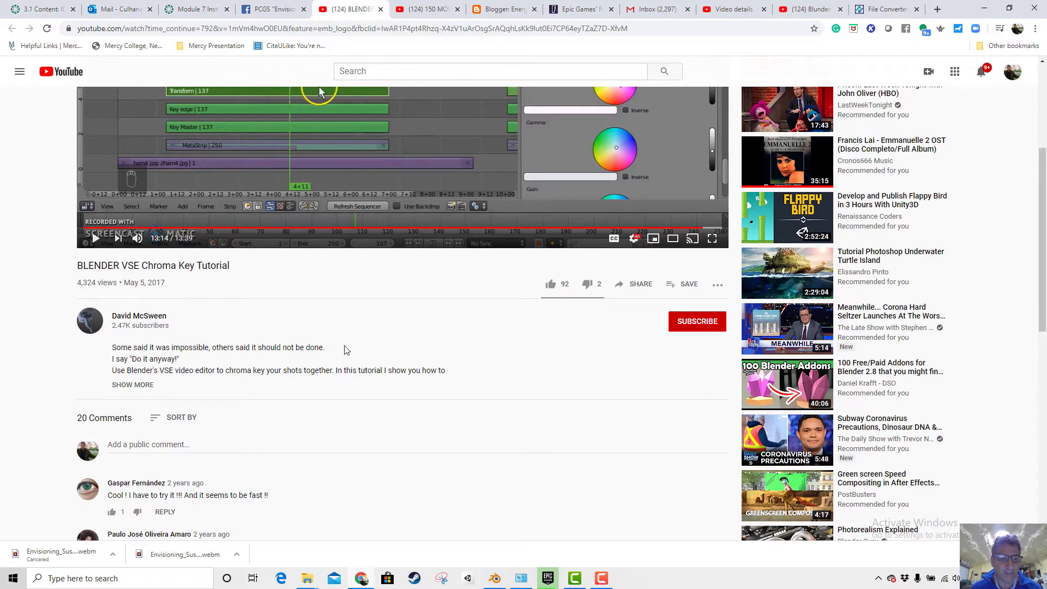
scroll(344, 349, up, 2)
scroll(344, 352, up, 2)
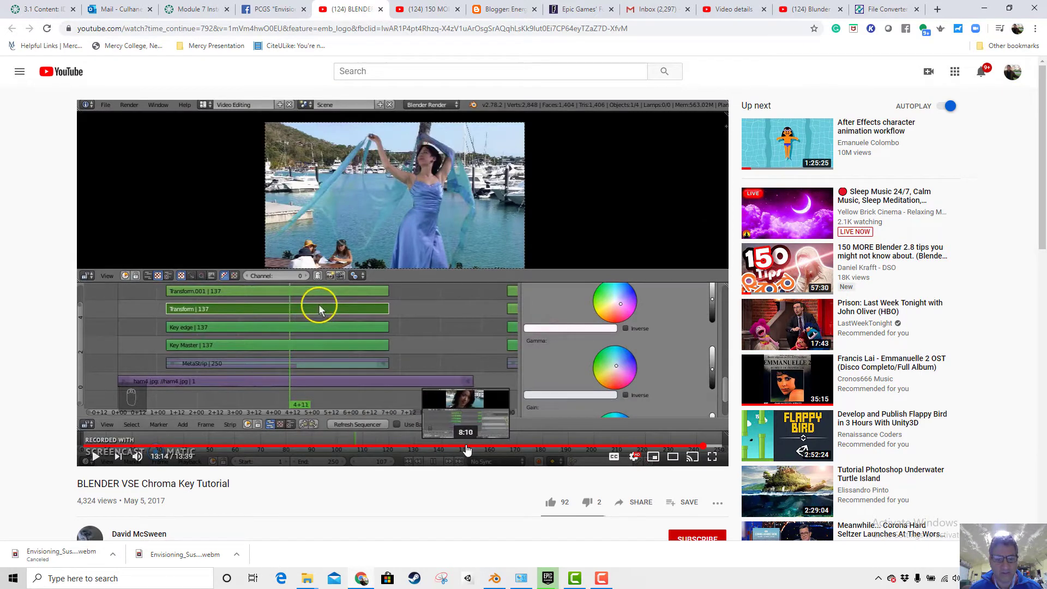
Step: Skim the paused tutorial at several points, including about 9:04, 10:25, 11:56 and 11:38, and turn on English captions
click(475, 447)
click(509, 447)
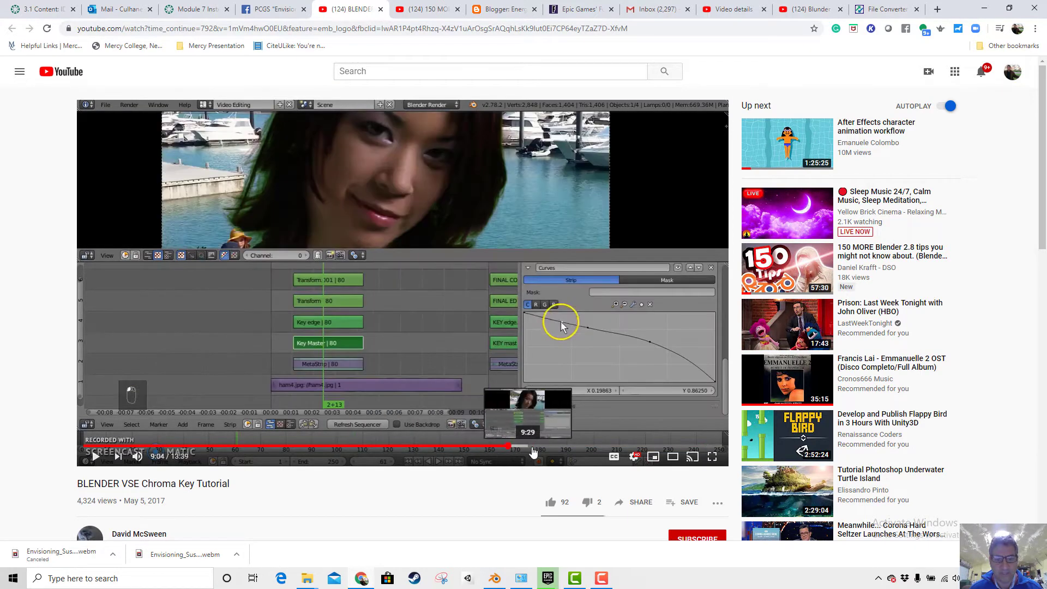
click(565, 447)
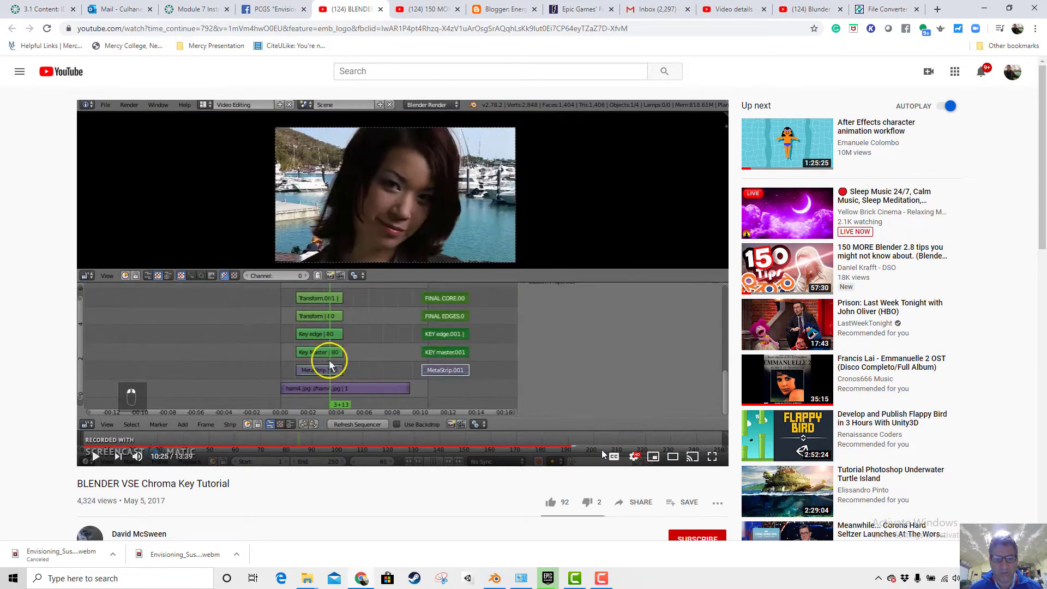
click(608, 447)
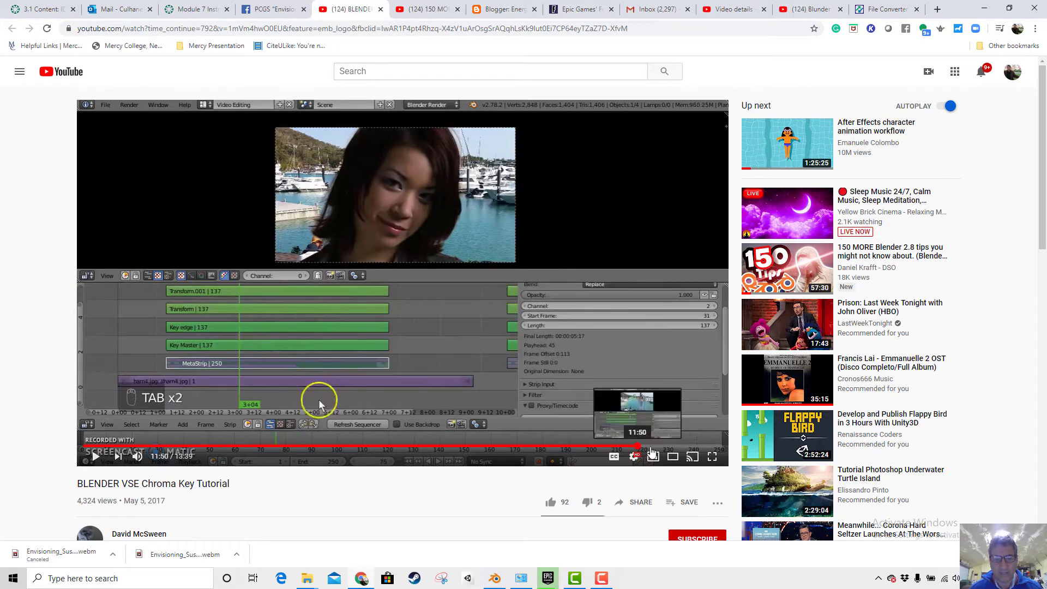
click(666, 447)
click(644, 447)
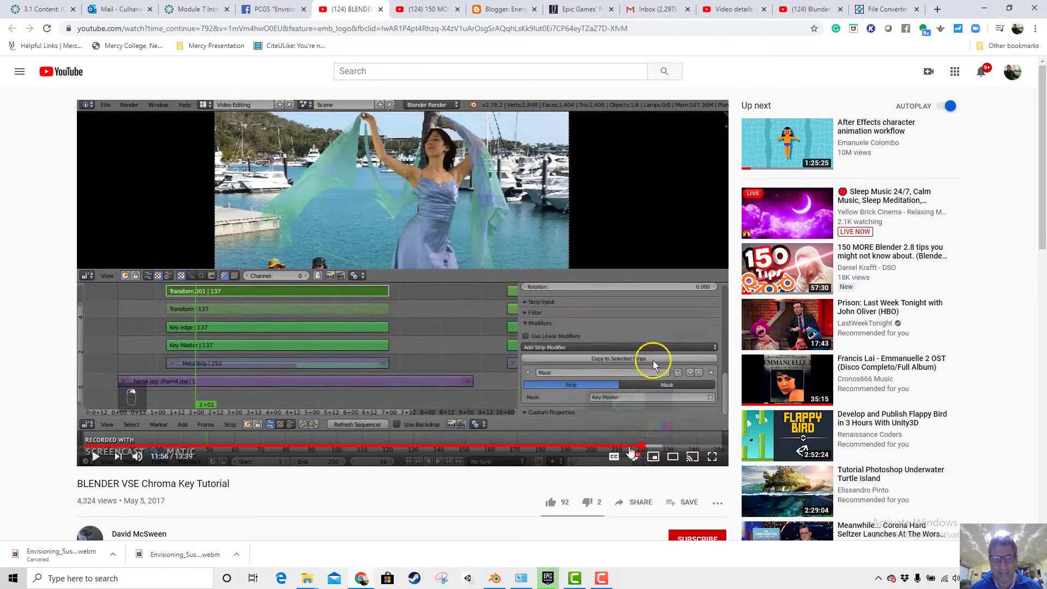
click(628, 447)
click(609, 454)
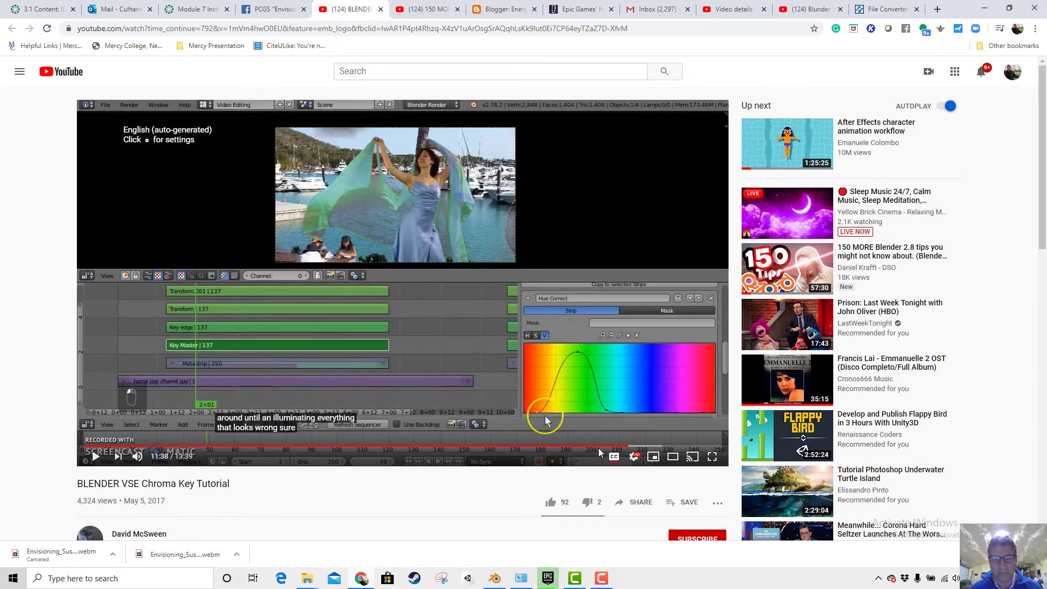
Step: Check earlier parts of the tutorial at about 11:01, 10:44, 7:10 and 5:20, and switch back to Blender
click(599, 448)
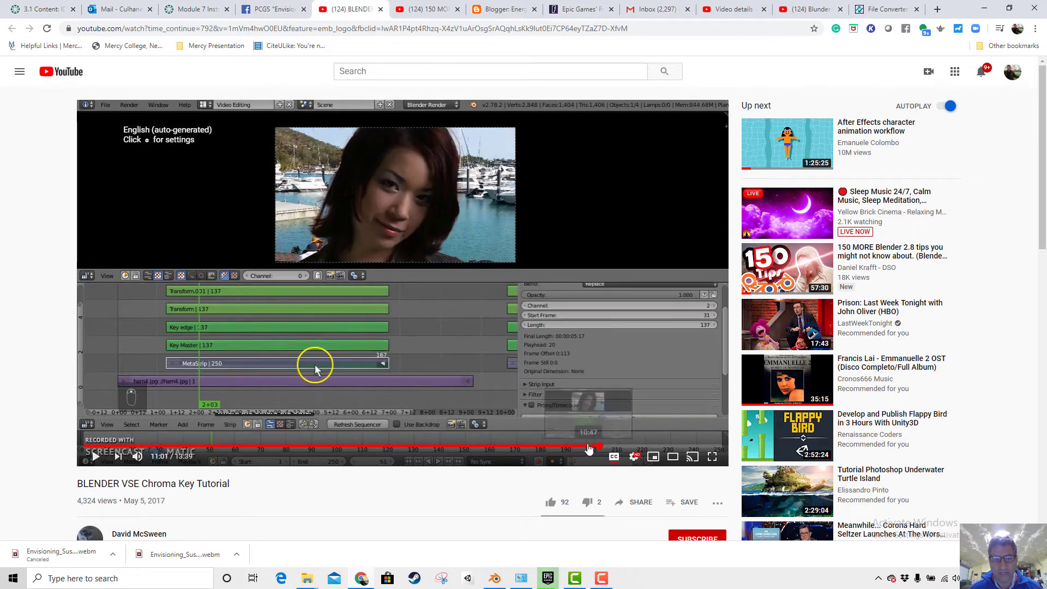
click(587, 447)
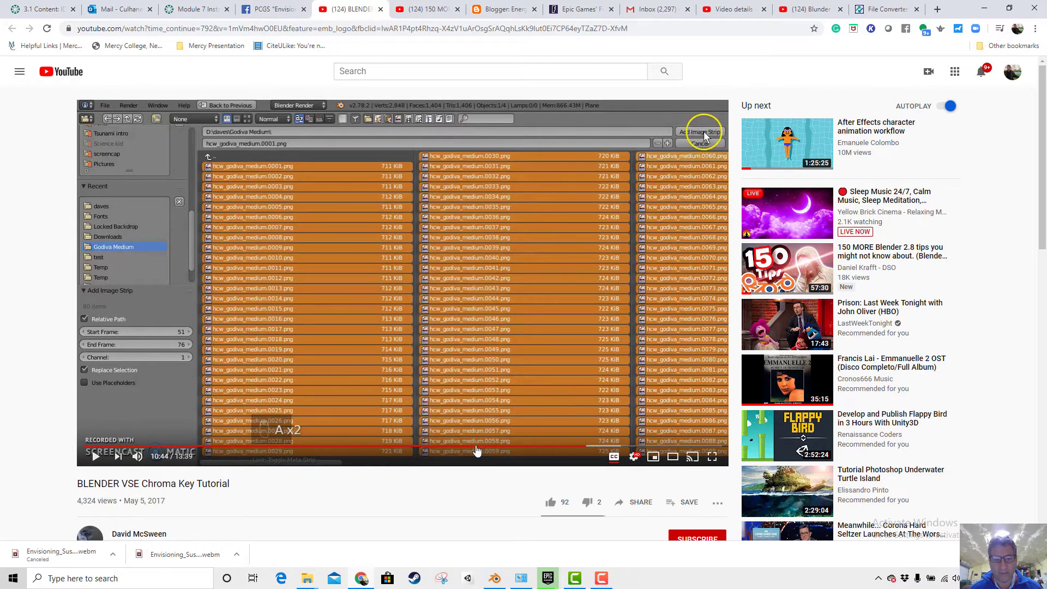
click(476, 447)
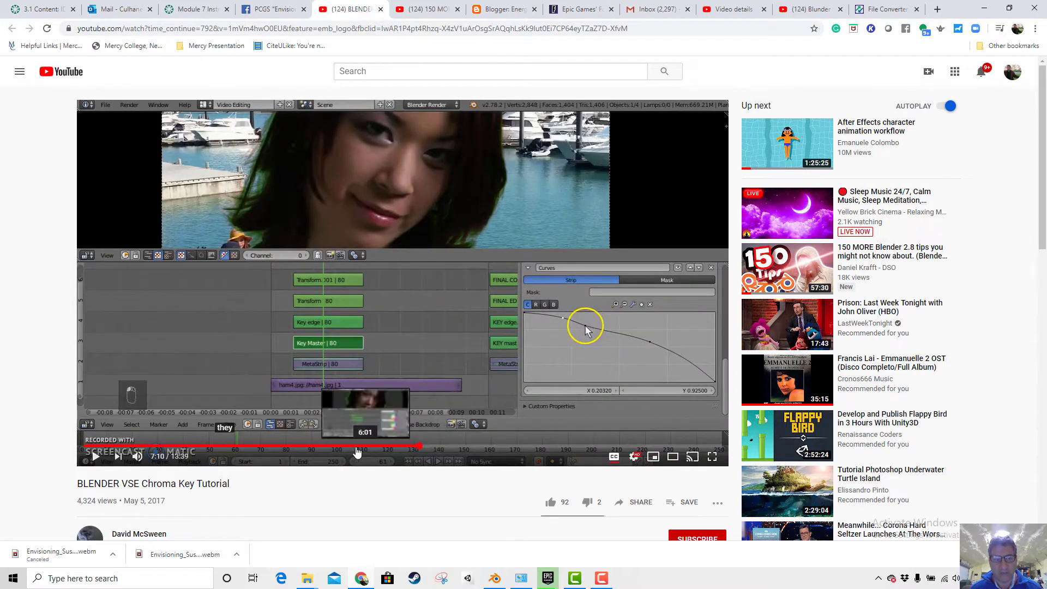
click(333, 448)
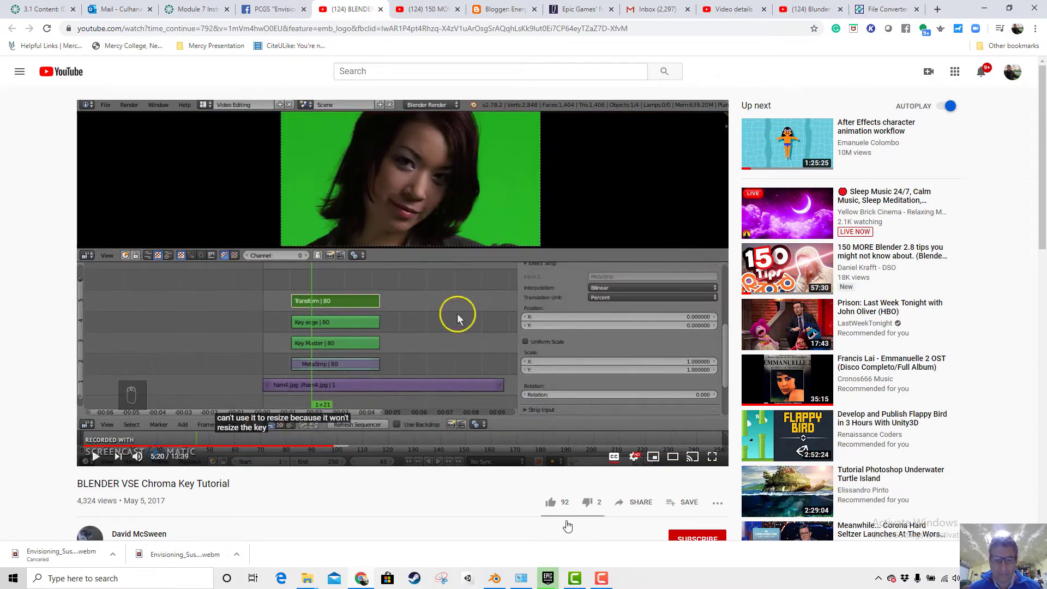
click(495, 578)
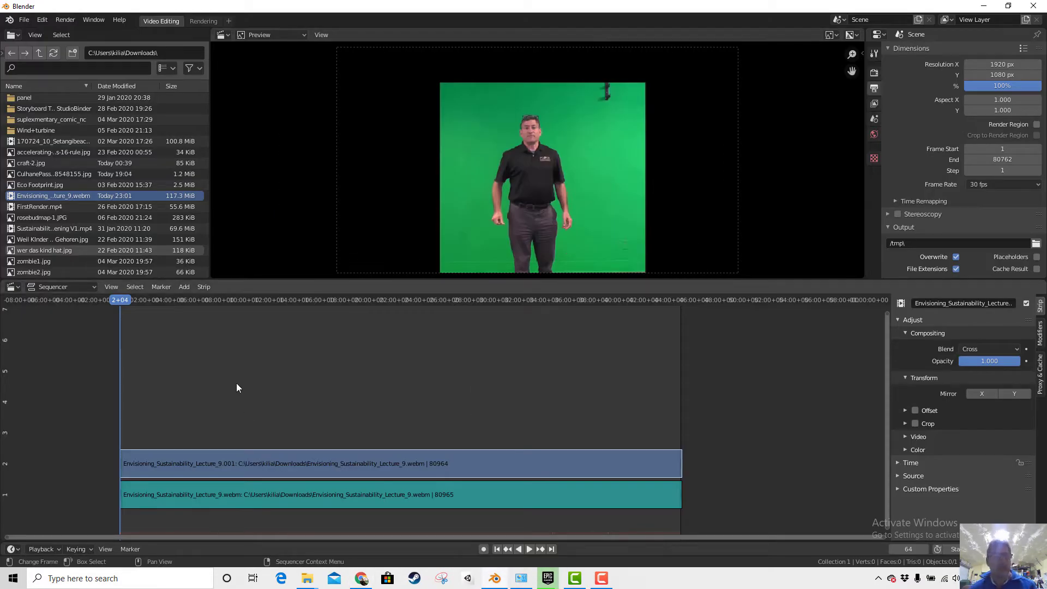
Step: Return to the tutorial in Chrome and skim its keying steps from about 6:13 through 7:38, 7:53 and 10:54 to 11:27
click(361, 578)
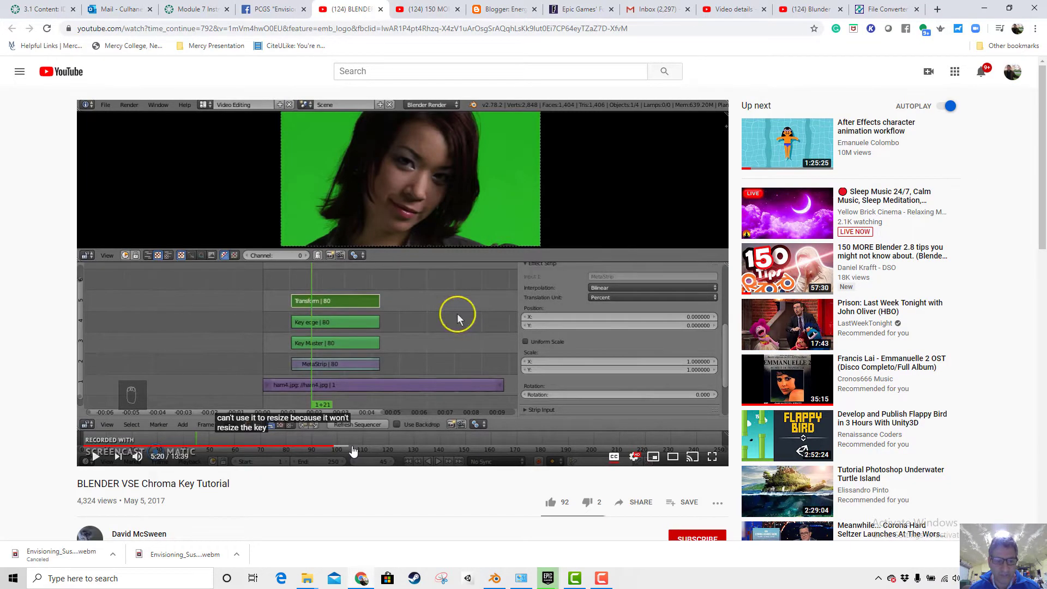
drag(354, 450, 374, 450)
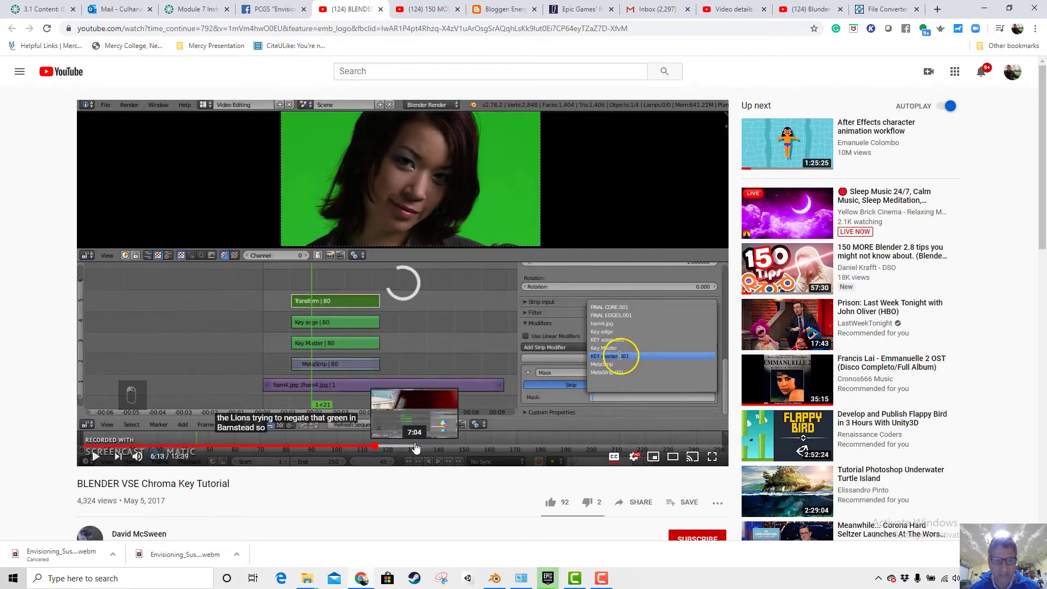
click(414, 450)
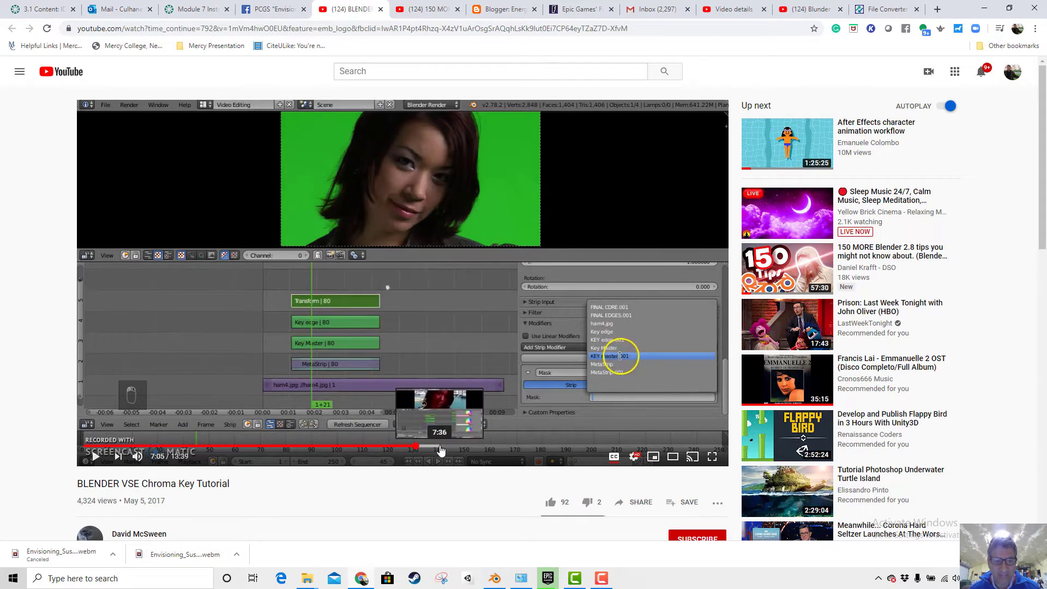
click(440, 451)
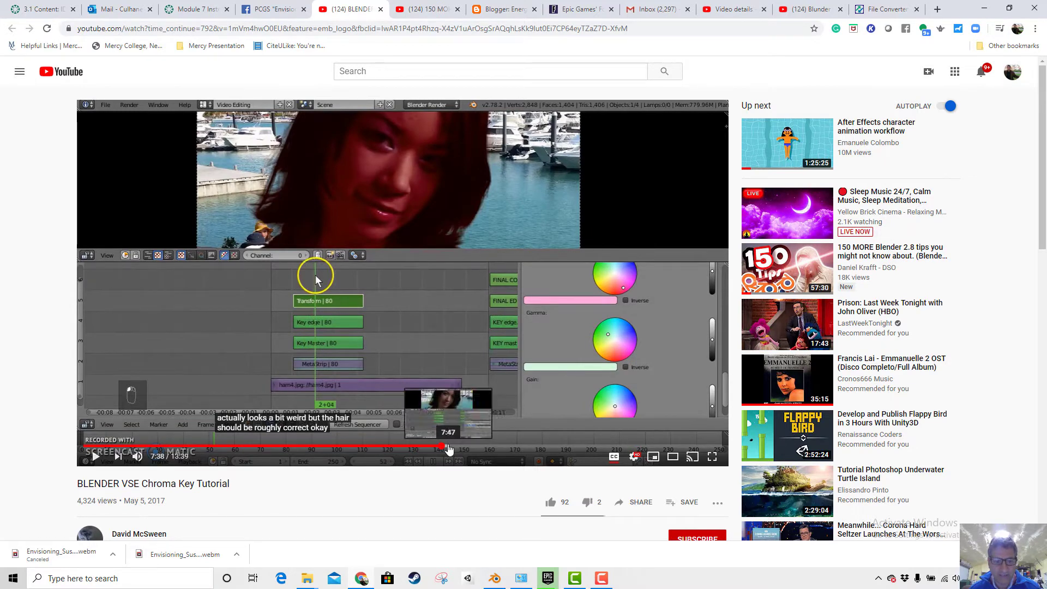
click(454, 448)
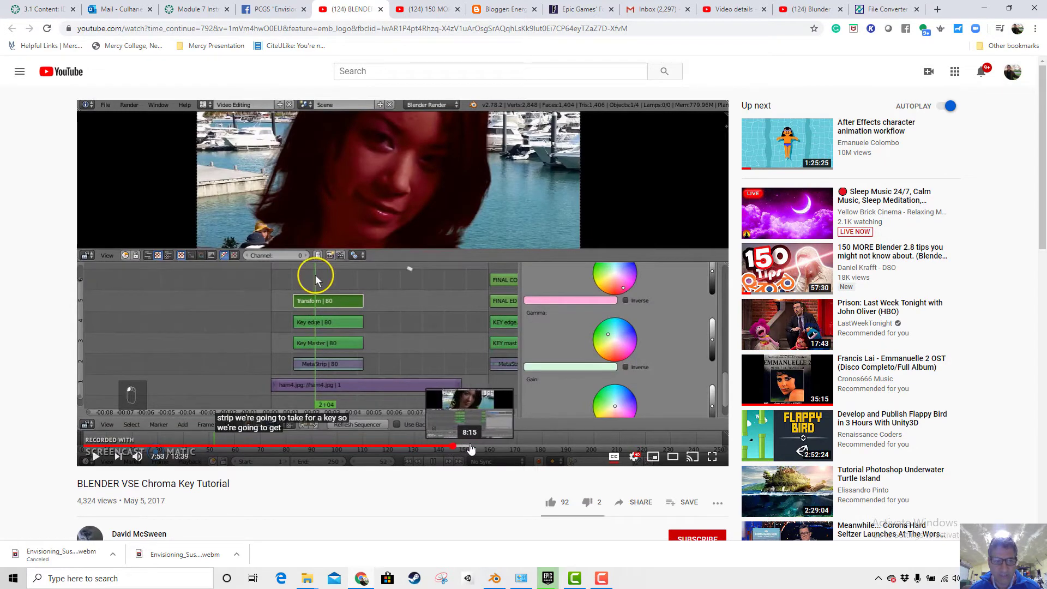
click(513, 448)
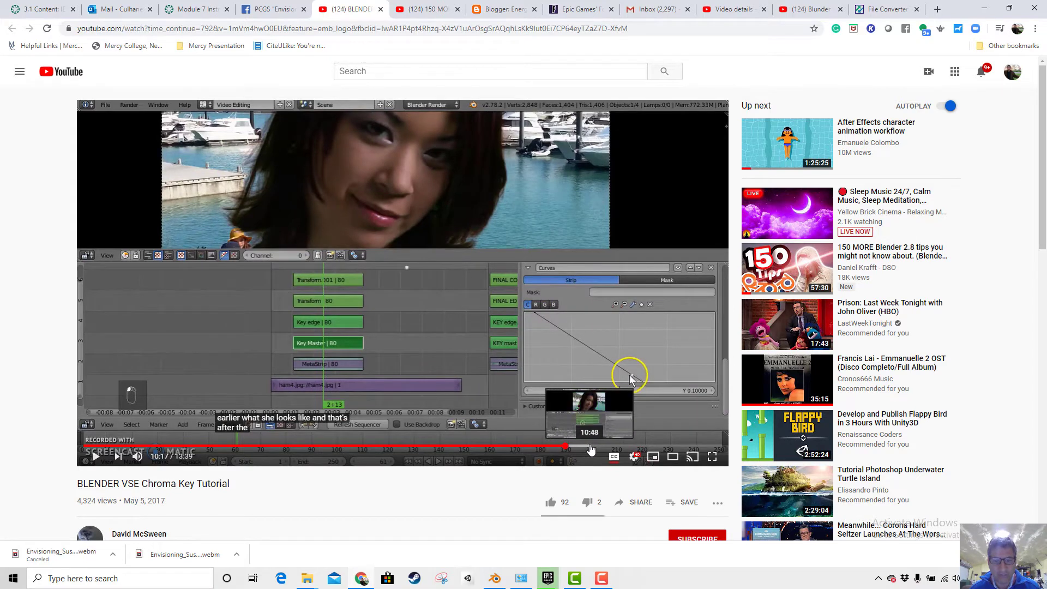
click(594, 448)
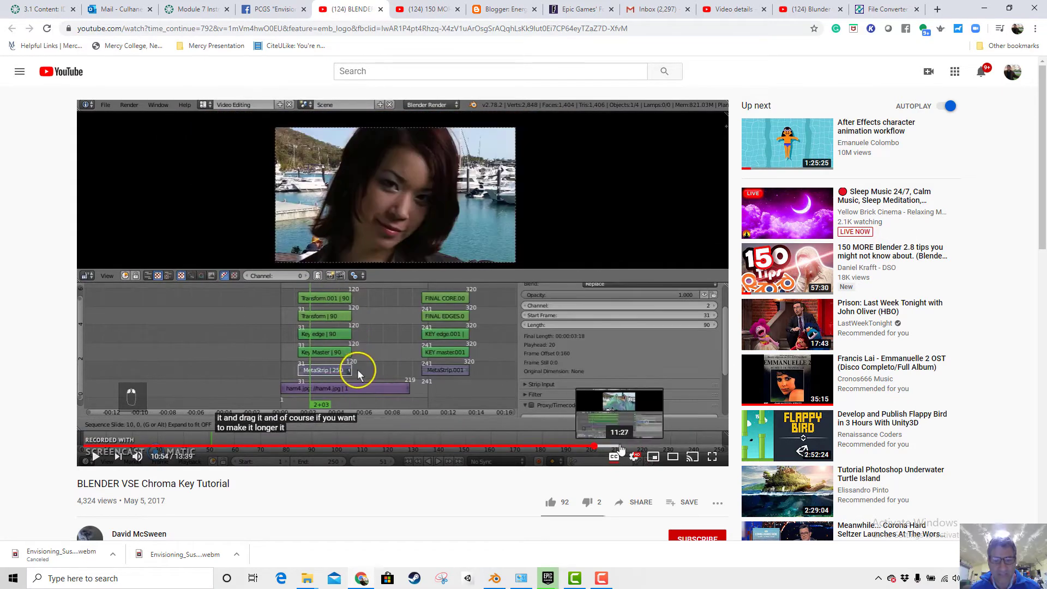
click(619, 448)
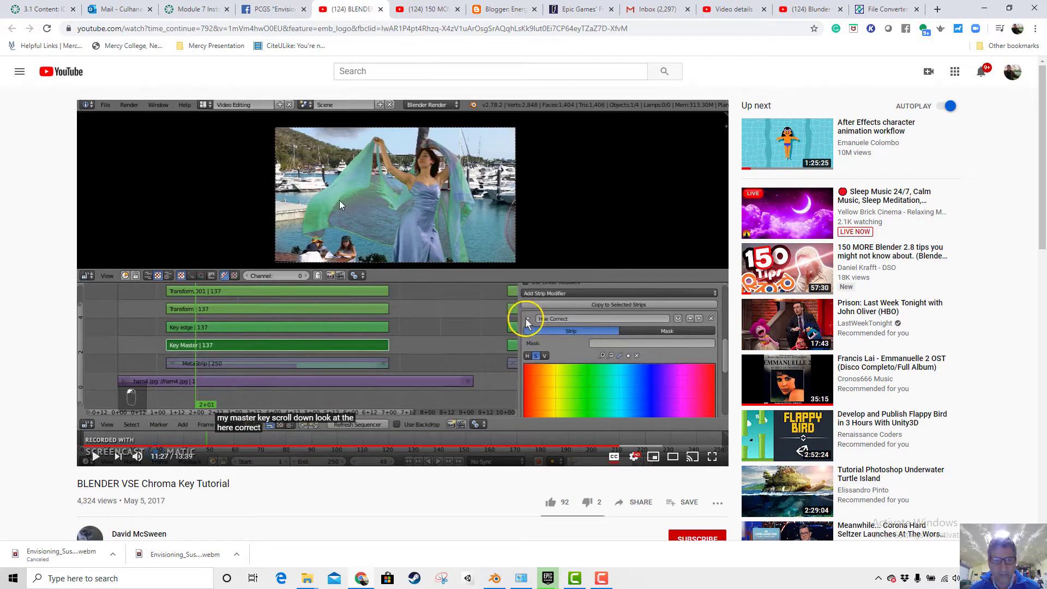
Step: Check the tutorial at about 12:05, switch back to Blender and compare the properties of the lecture's video and audio strips
click(651, 448)
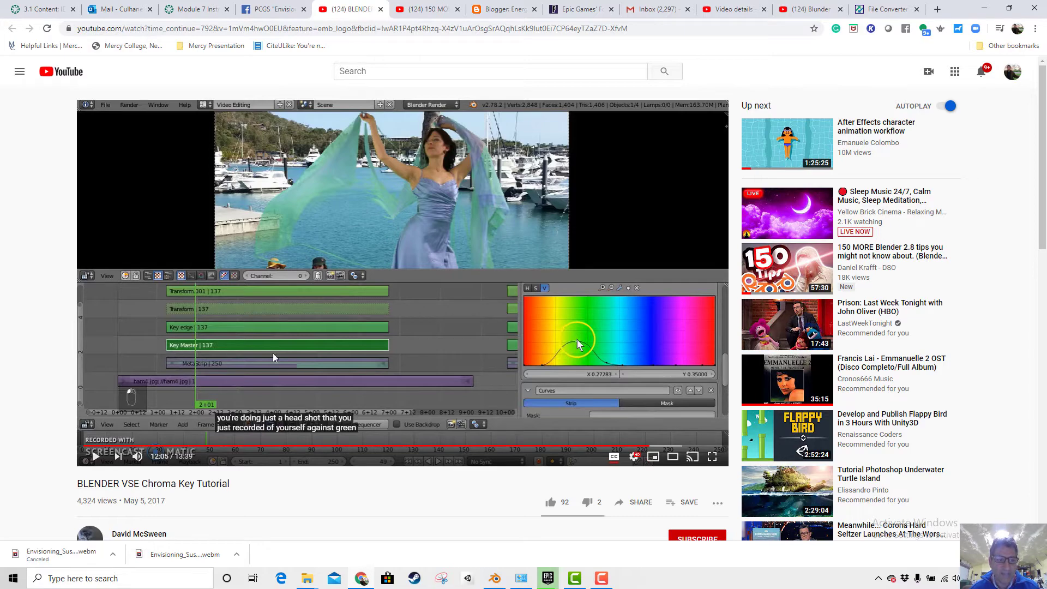
click(494, 579)
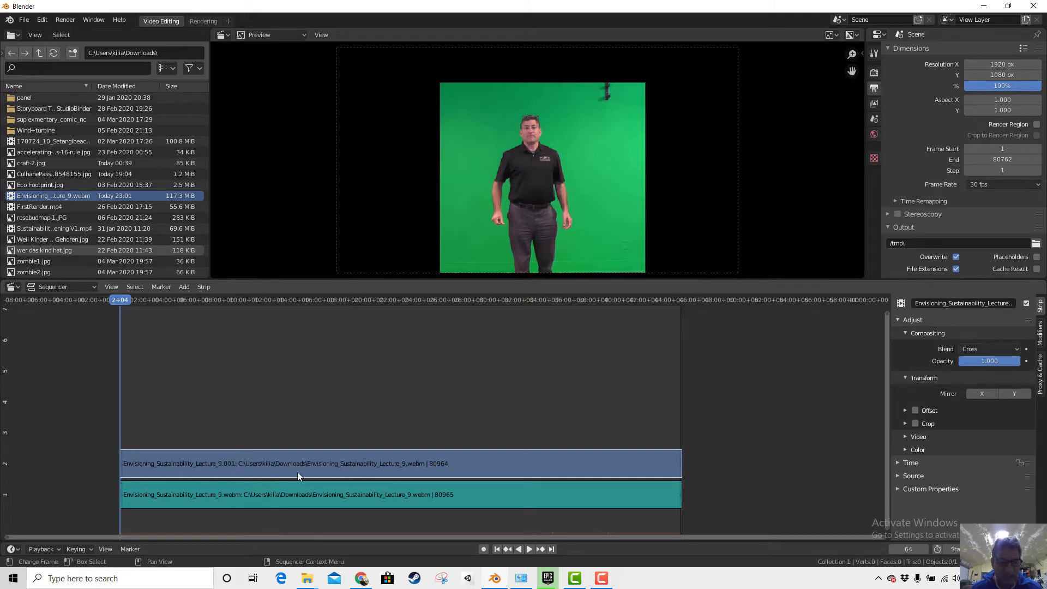
click(286, 497)
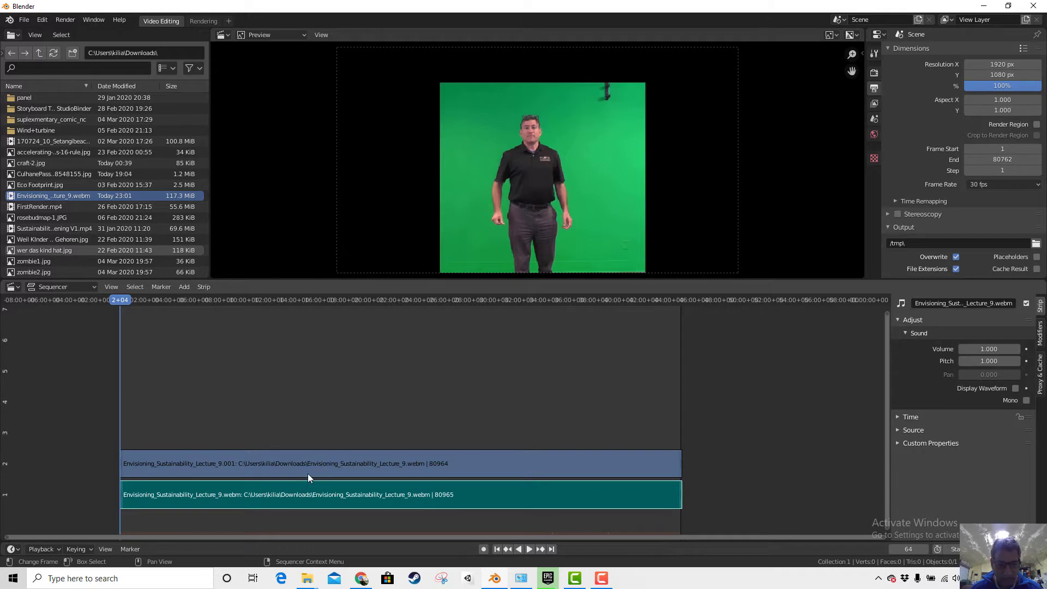
click(307, 473)
click(311, 496)
click(324, 471)
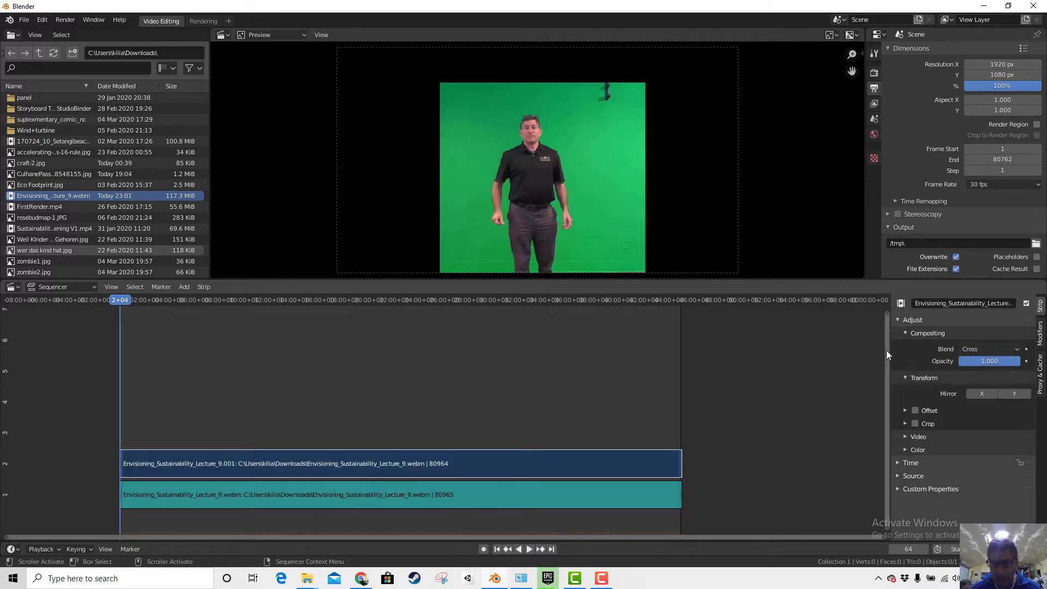
Step: Turn on the waveform display for the lecture's audio strip and move the playhead to about 04:57
click(399, 501)
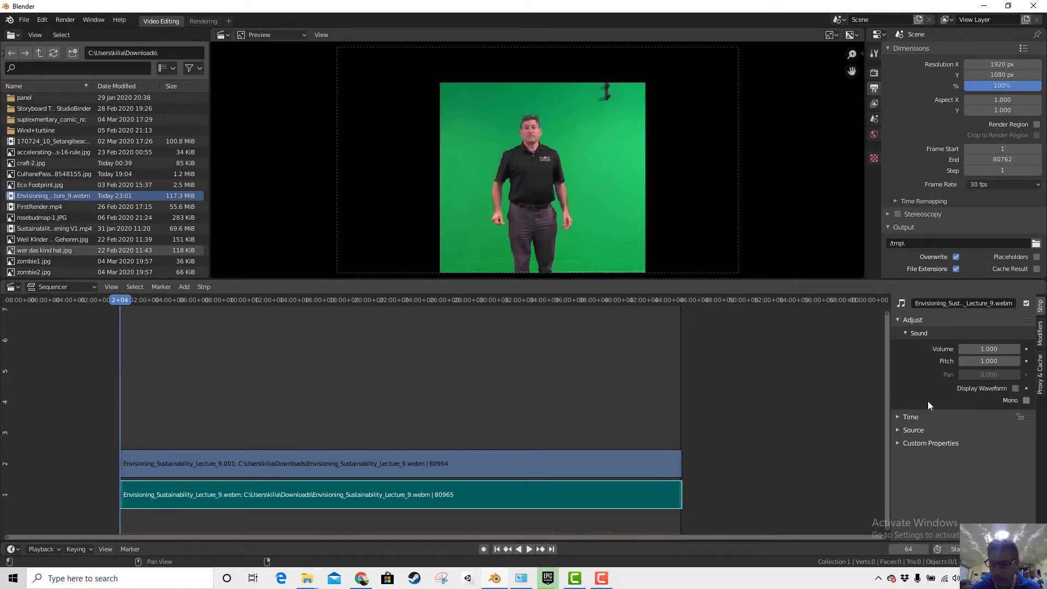
click(1015, 388)
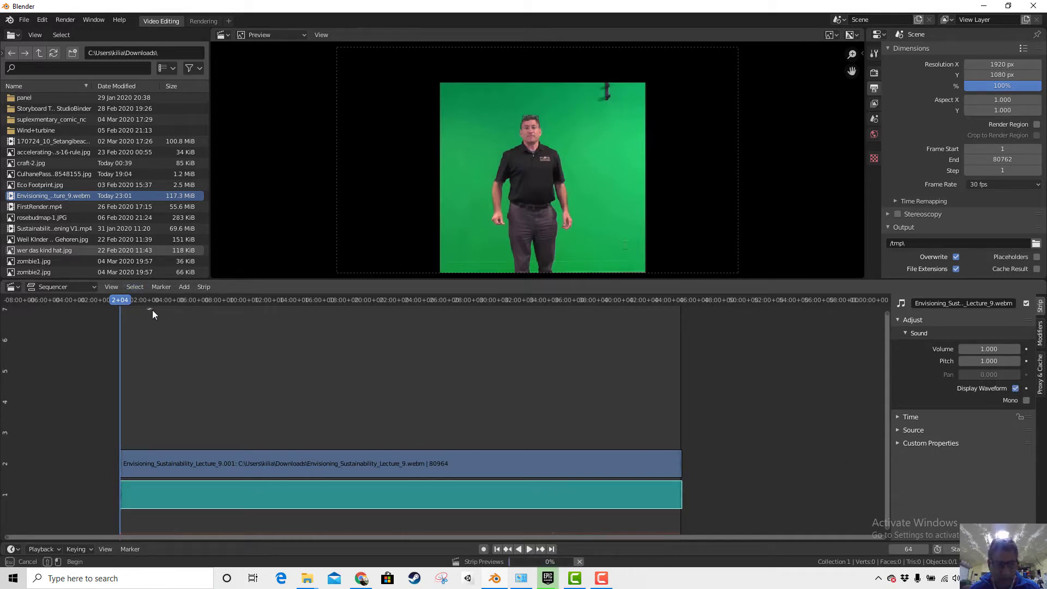
click(182, 302)
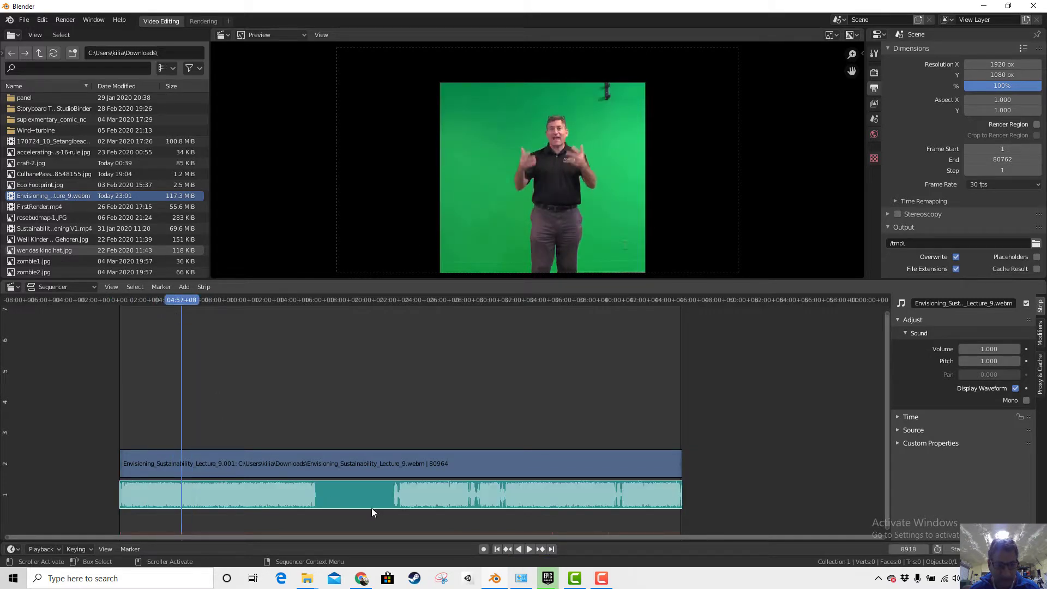
Step: Scrub to about 15:44, where the silent, black section of the lecture begins, keeping the audio strip aligned with the video
mouse_move(300, 301)
mouse_down()
mouse_move(346, 304)
mouse_move(309, 306)
mouse_move(316, 313)
mouse_move(315, 303)
mouse_up()
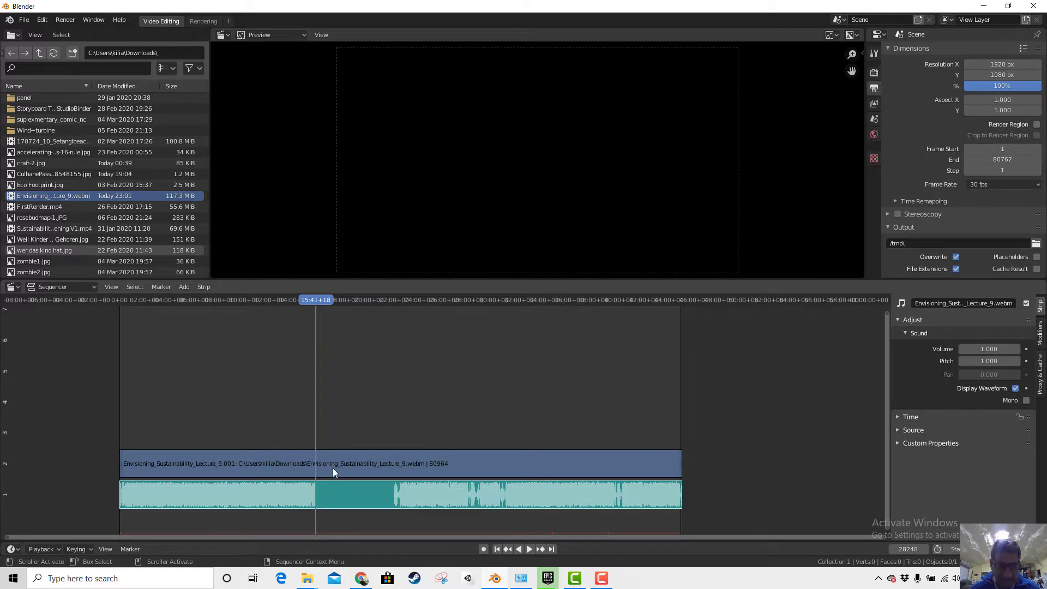
mouse_move(320, 304)
mouse_down()
mouse_move(352, 308)
mouse_move(317, 313)
mouse_up()
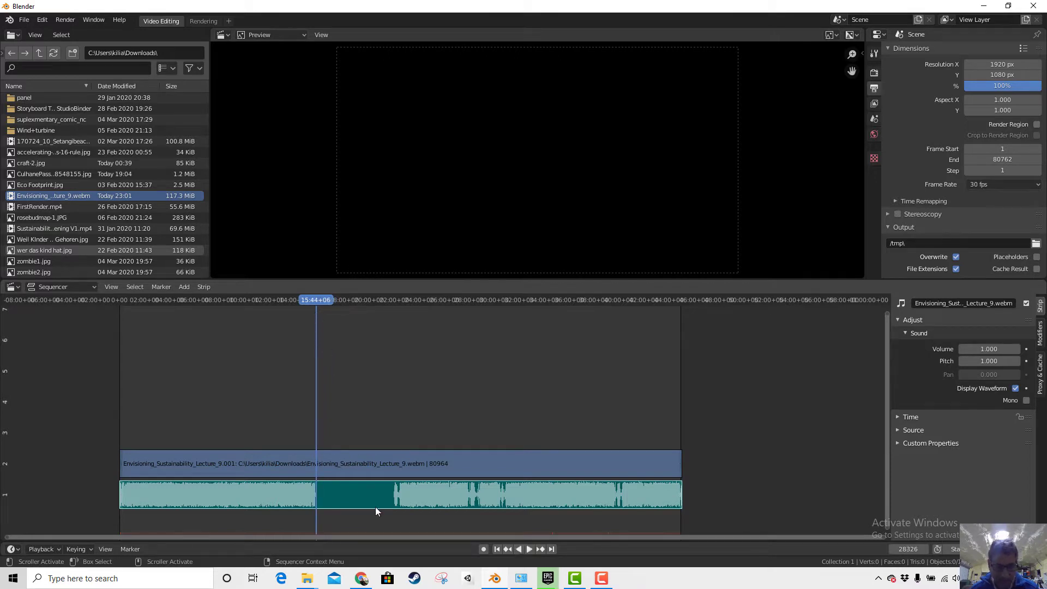
mouse_move(375, 506)
mouse_down()
mouse_move(339, 503)
mouse_move(358, 495)
mouse_up()
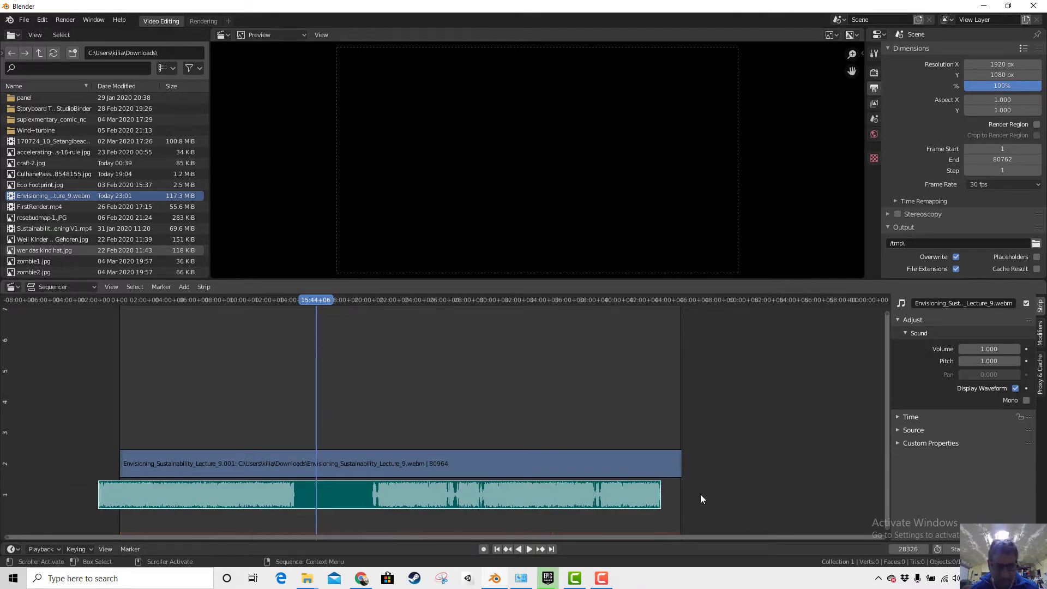
mouse_move(653, 502)
mouse_down()
mouse_move(630, 501)
mouse_move(651, 501)
mouse_up()
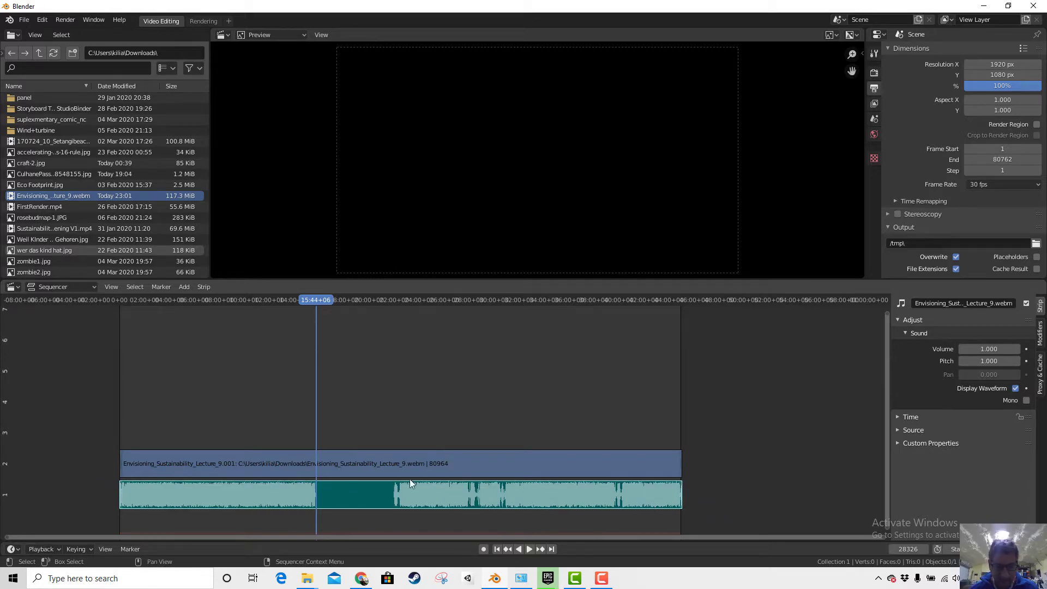
Step: Check playback around the start of the silent section and cut both the video and audio strips at 15:44+06
key(space)
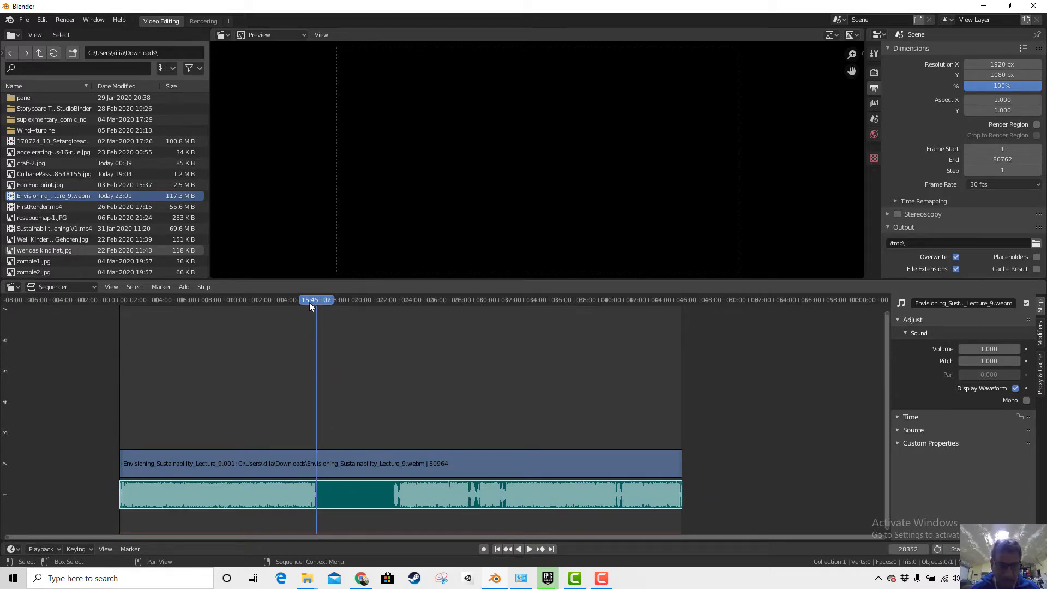
mouse_move(309, 302)
mouse_down()
mouse_move(300, 306)
mouse_move(315, 309)
mouse_up()
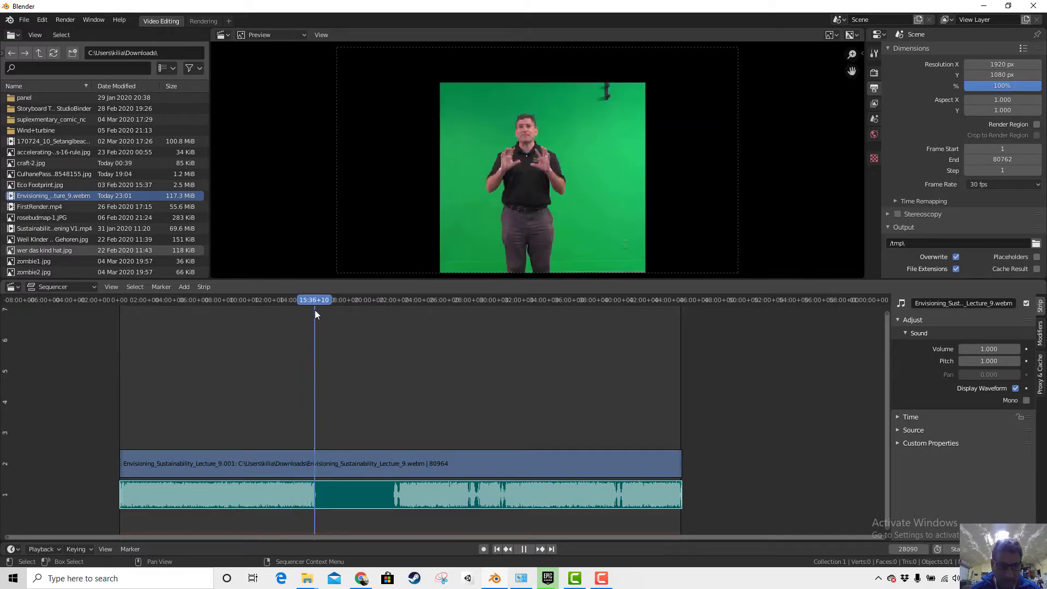
key(space)
click(328, 464)
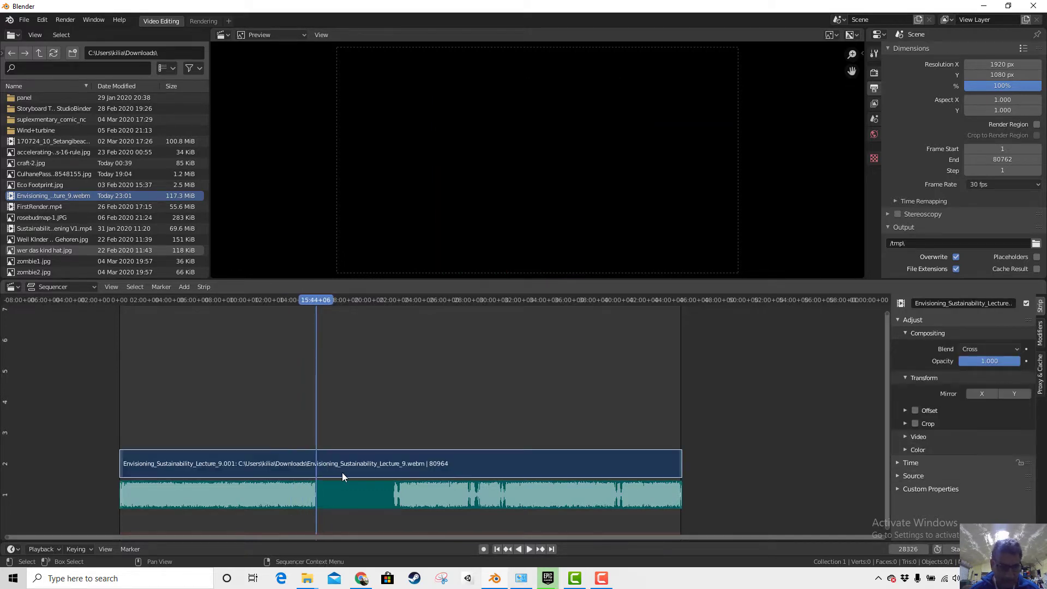
click(325, 501)
key(k)
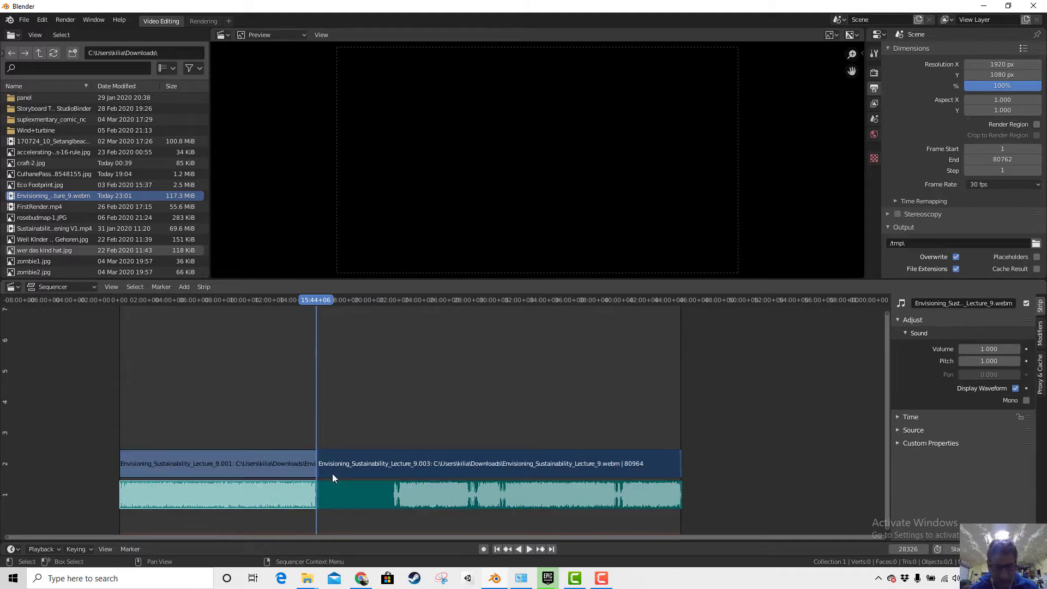
Step: Cut both the video and audio strips at 21:50+27, where the silent section ends
drag(327, 301, 393, 310)
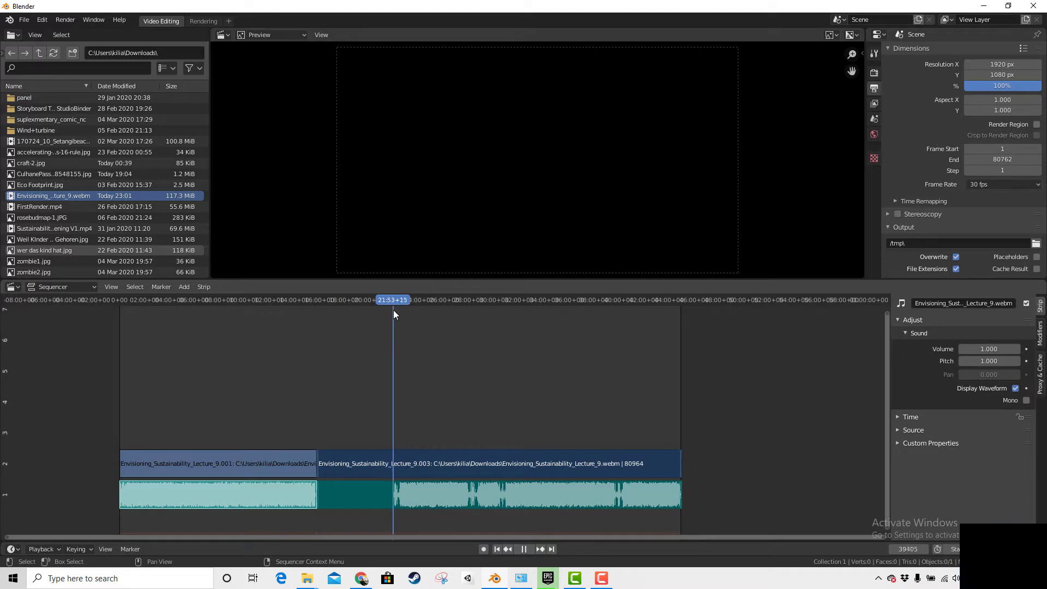
click(369, 464)
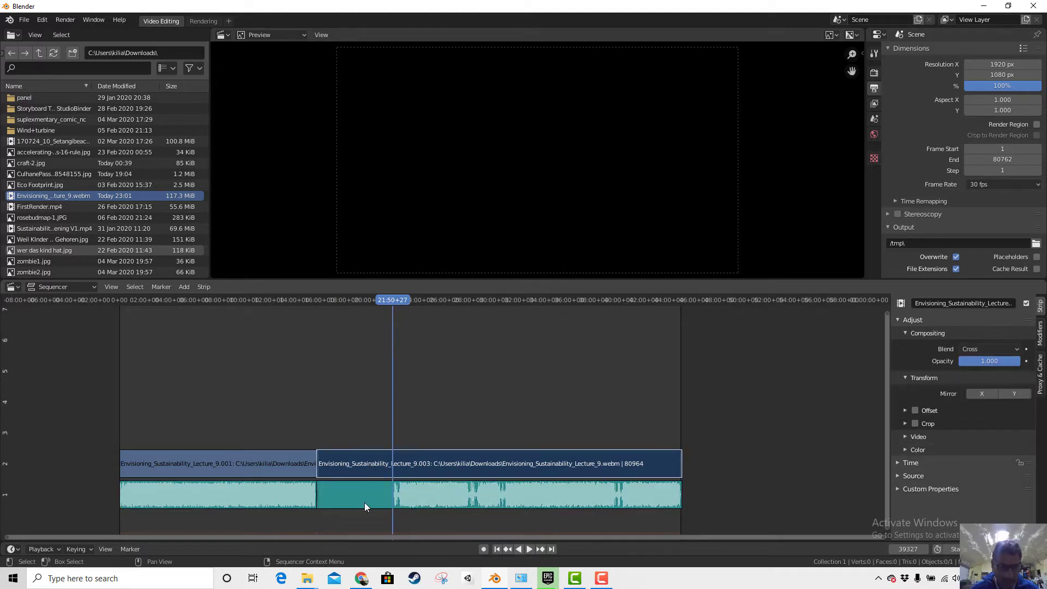
click(363, 502)
key(k)
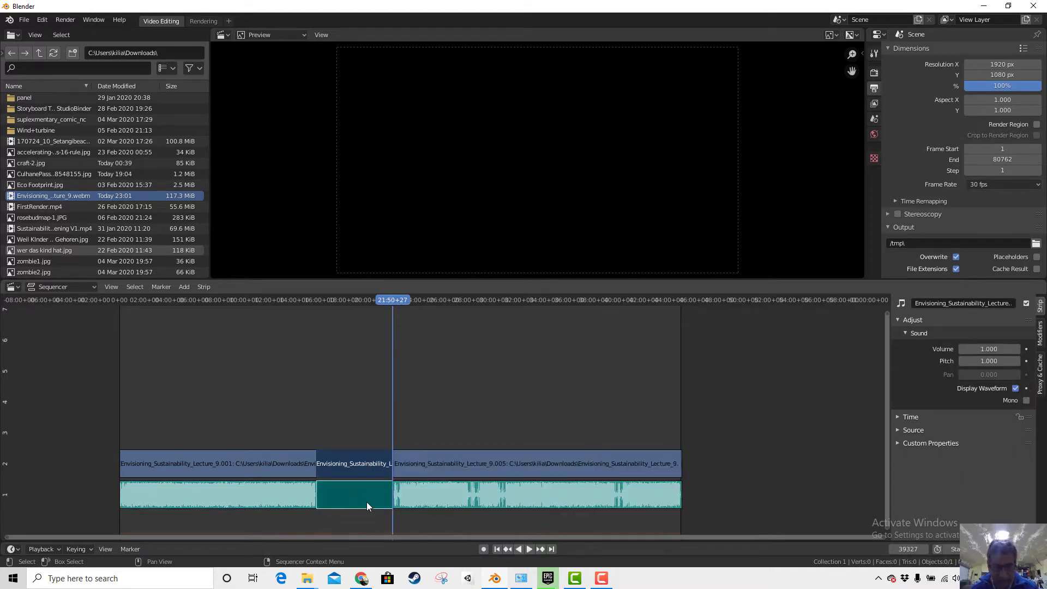
Step: Delete the video and audio pieces of the silent section between the two cuts
click(356, 468)
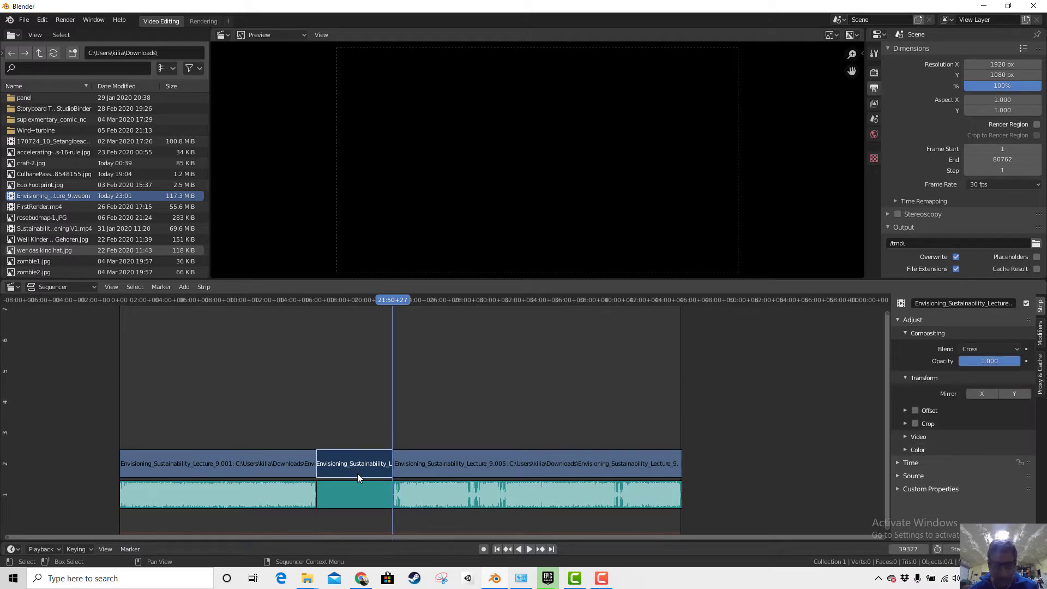
key(x)
click(355, 477)
click(362, 492)
key(x)
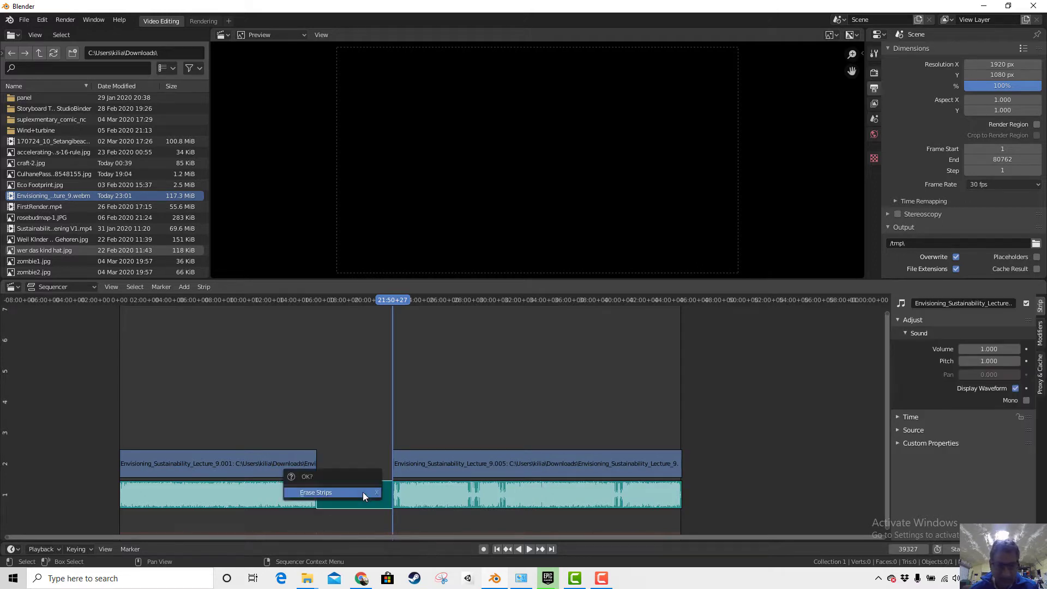
click(362, 492)
Step: Try to remove the gap between the remaining strips with the playhead at the gap's end
right_click(353, 467)
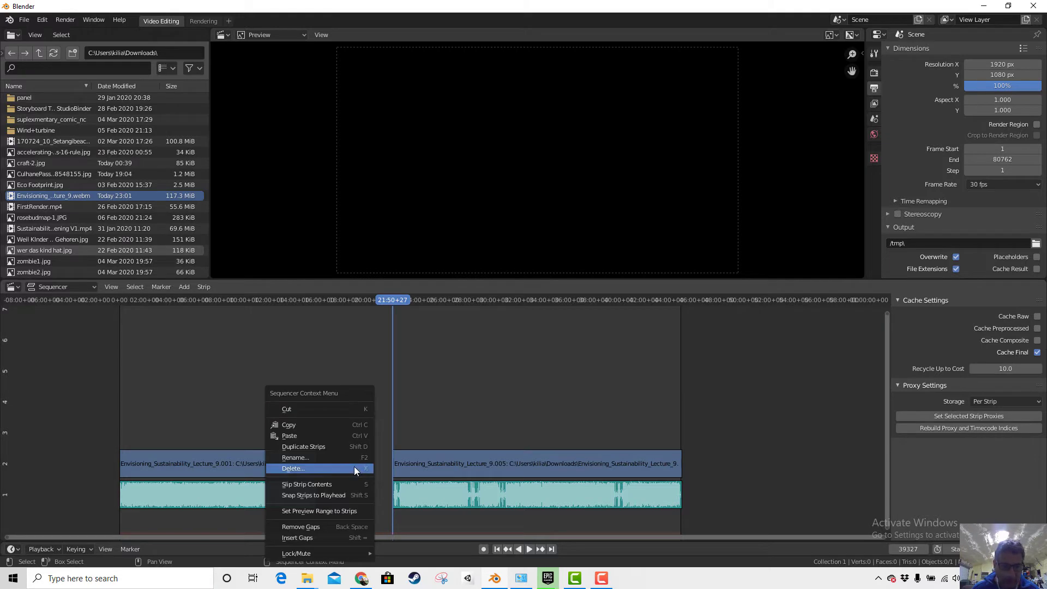
click(330, 527)
right_click(355, 502)
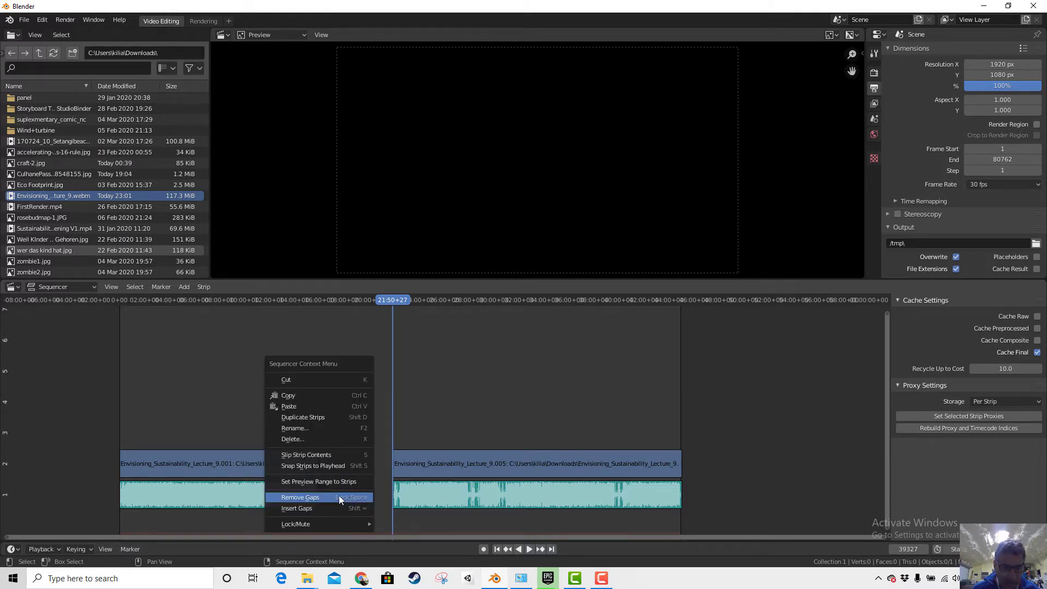
click(338, 496)
click(398, 496)
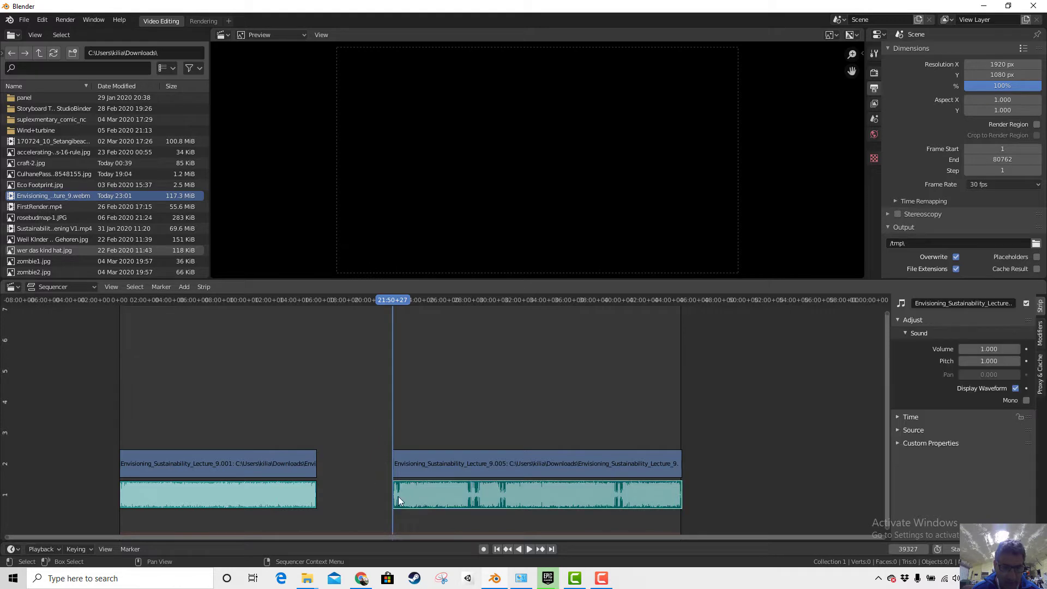
right_click(352, 494)
click(345, 495)
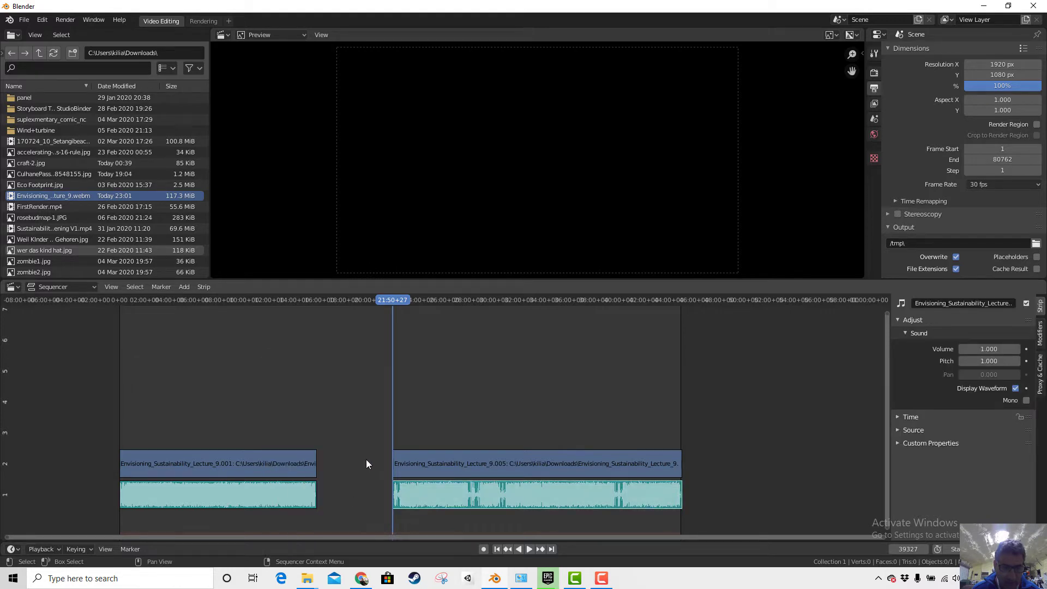
Step: Place the playhead inside the gap at about 20:03 and remove the gap so the remaining strips join
drag(387, 313, 370, 305)
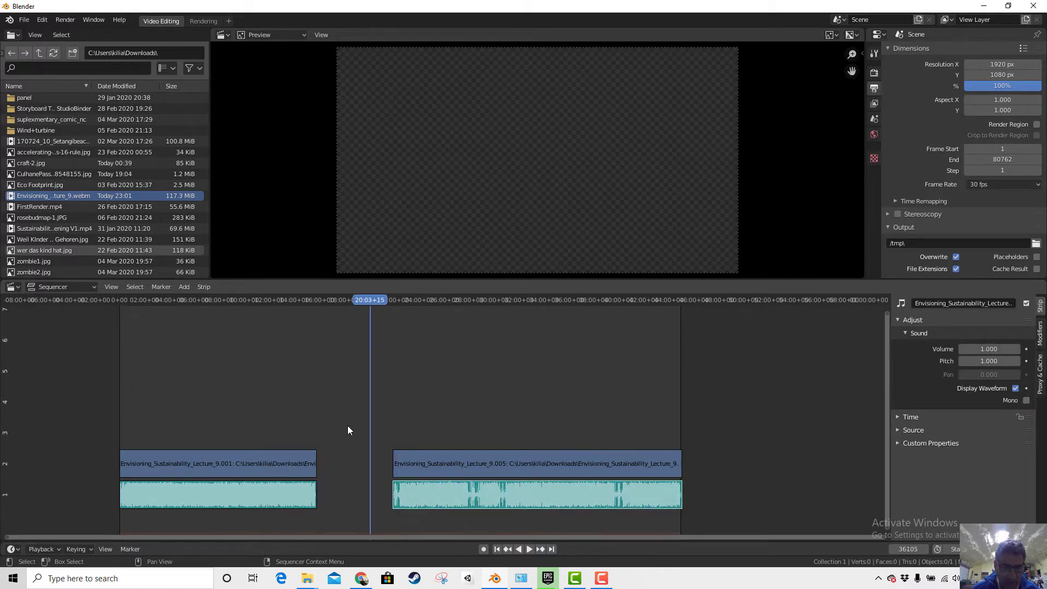
right_click(341, 465)
click(340, 466)
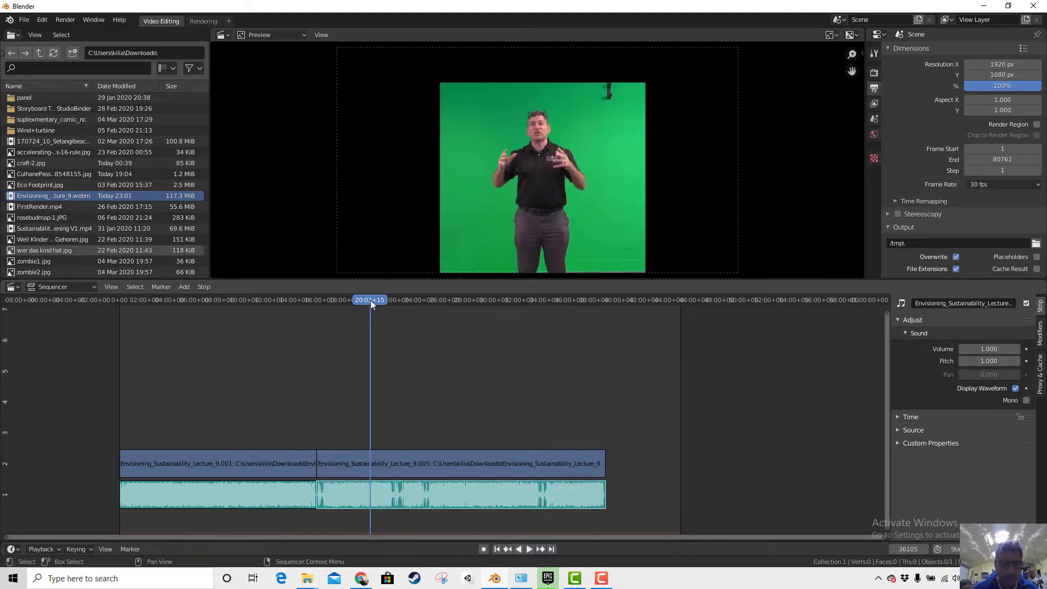
Step: Preview the lecture around the new join from about 15:31 and examine the audio waveform close up
drag(370, 303, 314, 321)
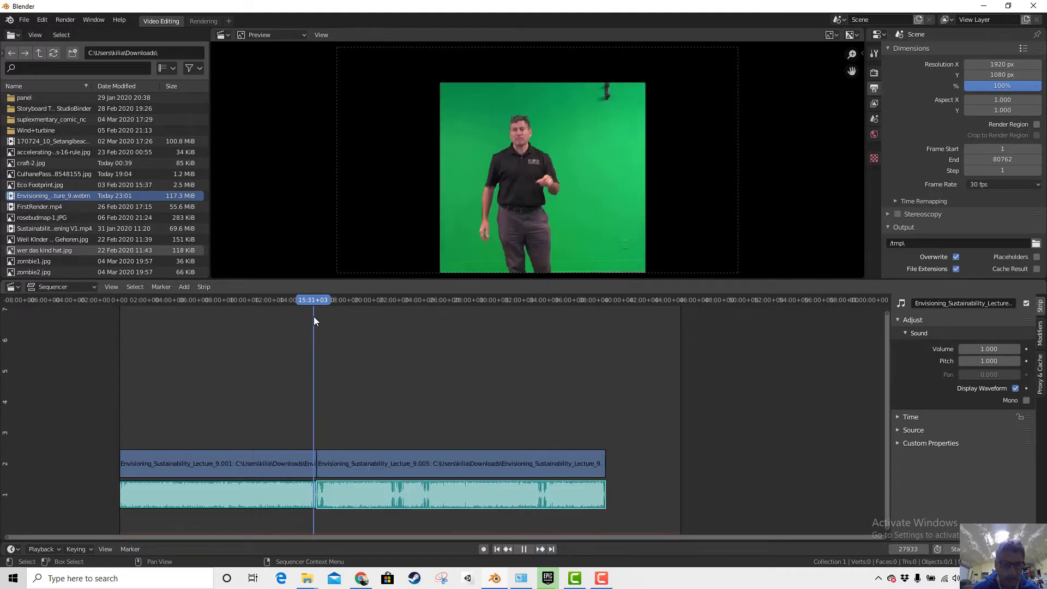
key(Escape)
scroll(398, 455, up, 5)
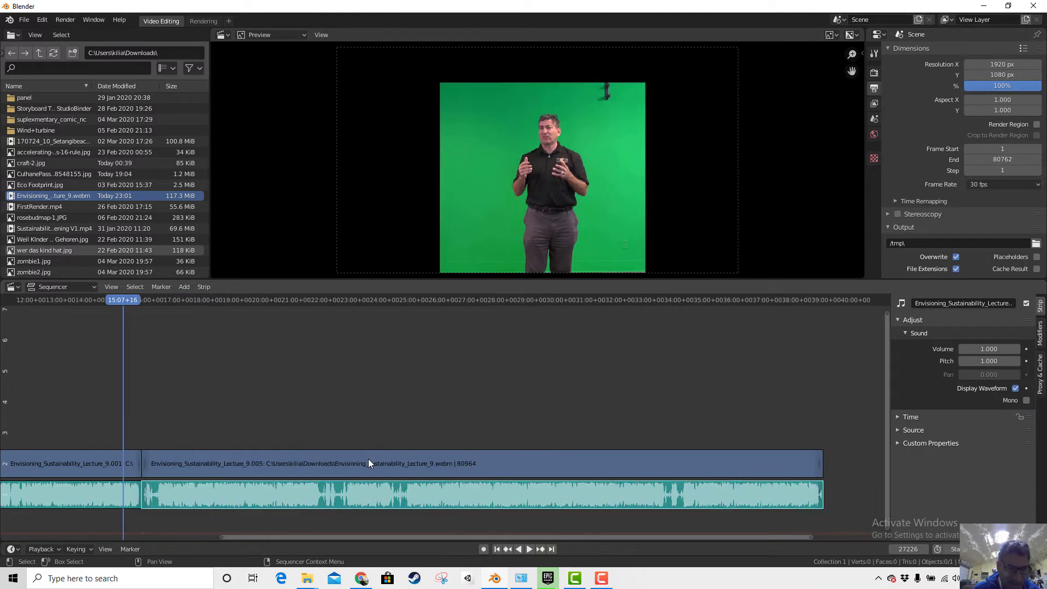
scroll(367, 463, up, 3)
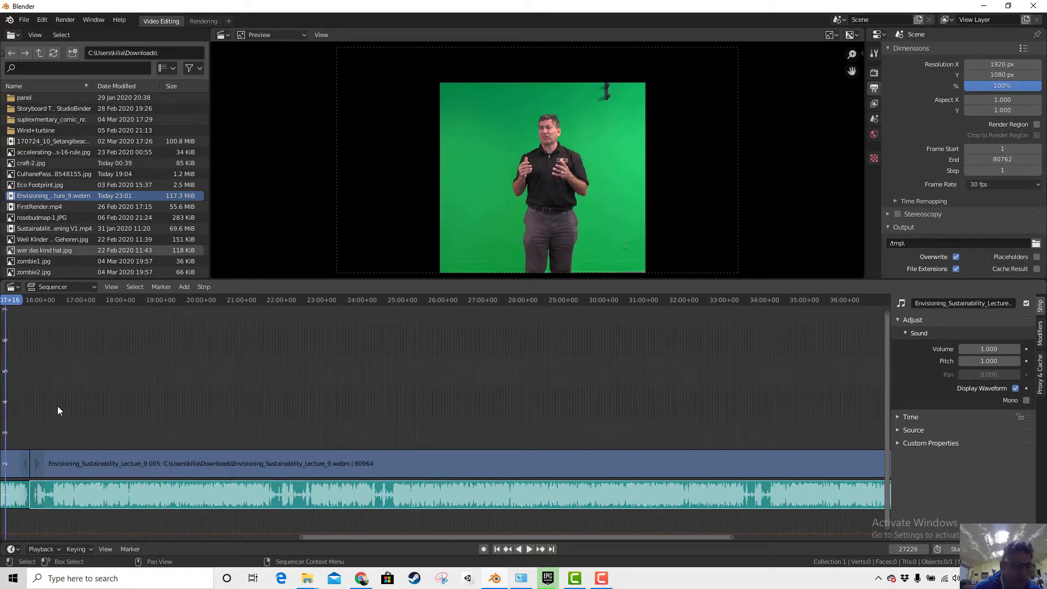
Step: Cut the video and audio strips at 16:15+05, past the quiet empty-stage footage after the join
drag(14, 303, 51, 316)
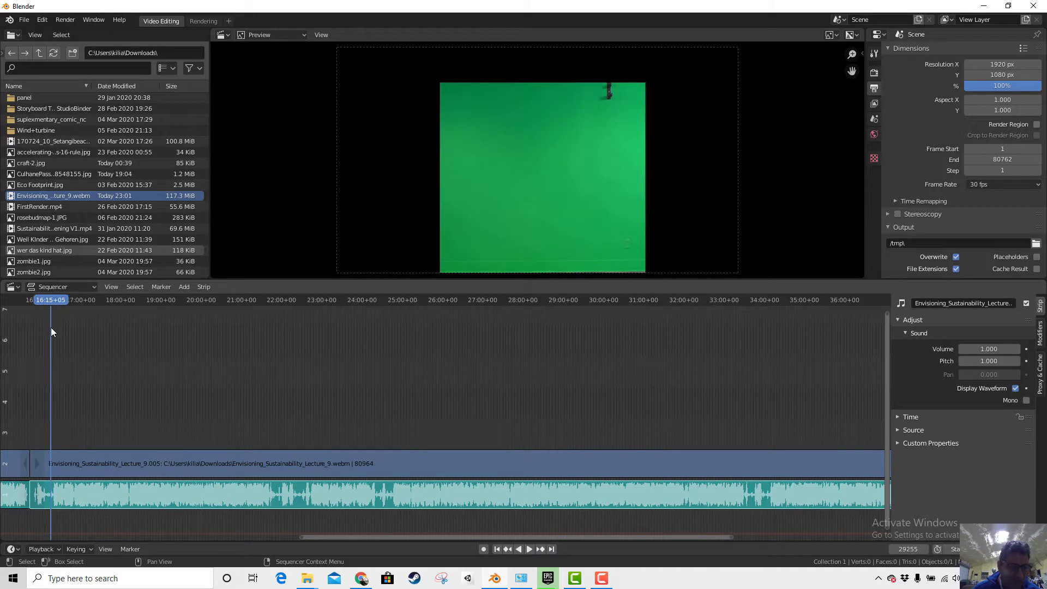
click(41, 469)
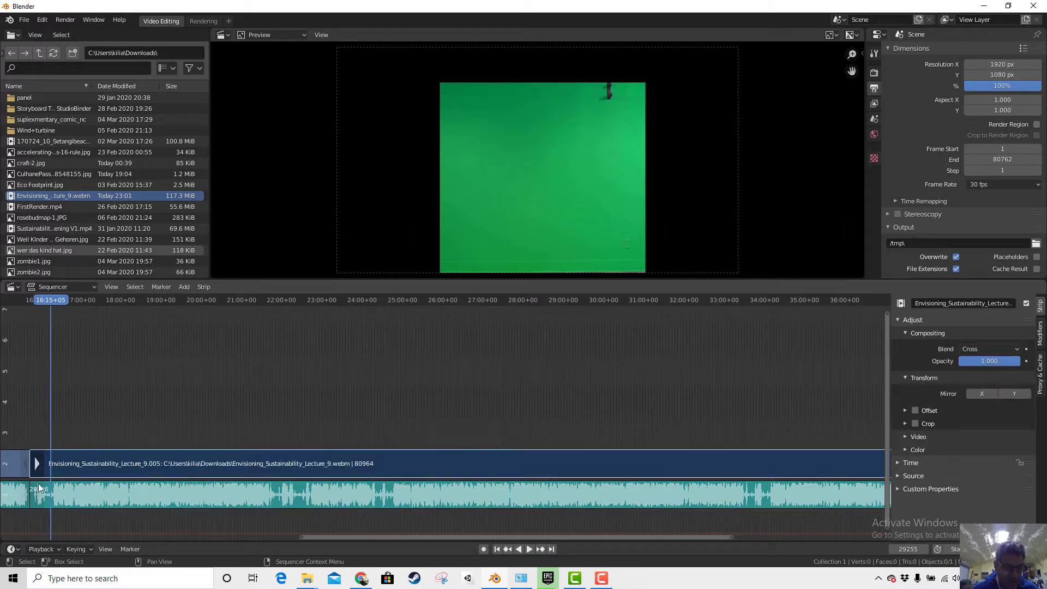
click(43, 503)
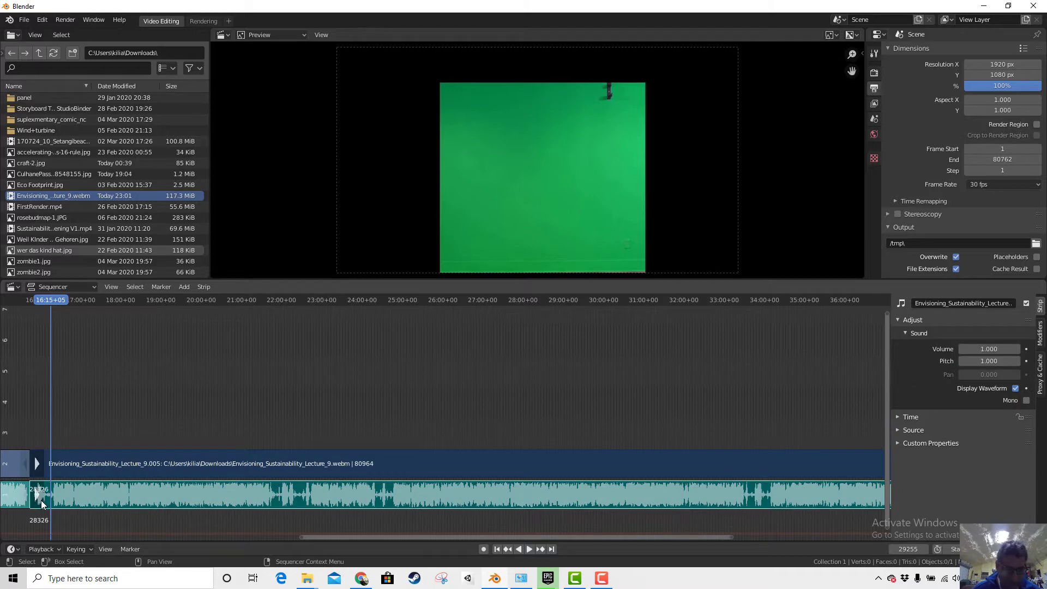
key(k)
Step: Delete the short audio and video pieces between the join and the 16:15+05 cut
click(43, 501)
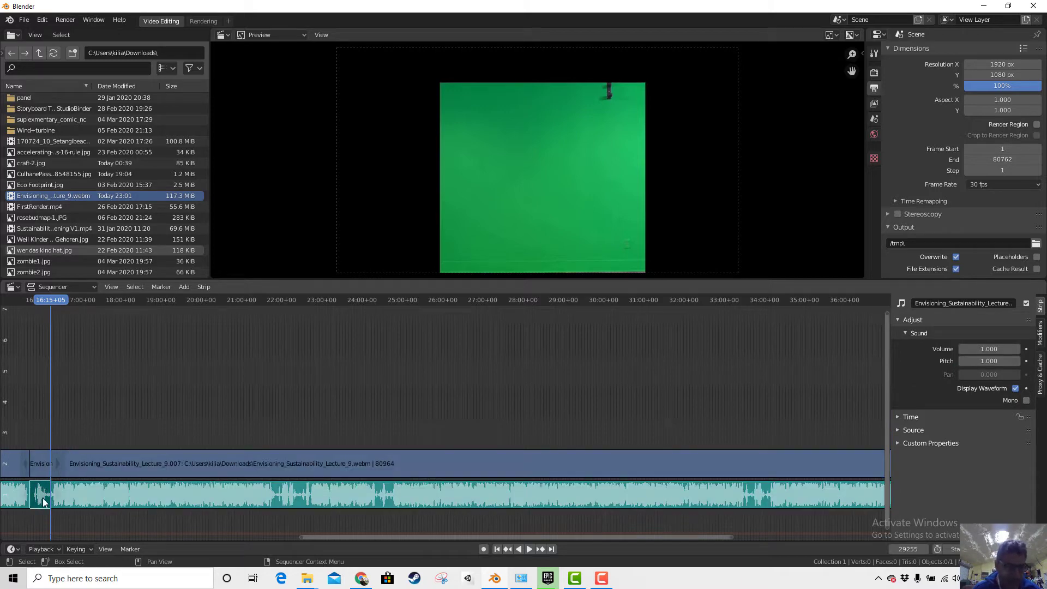
key(x)
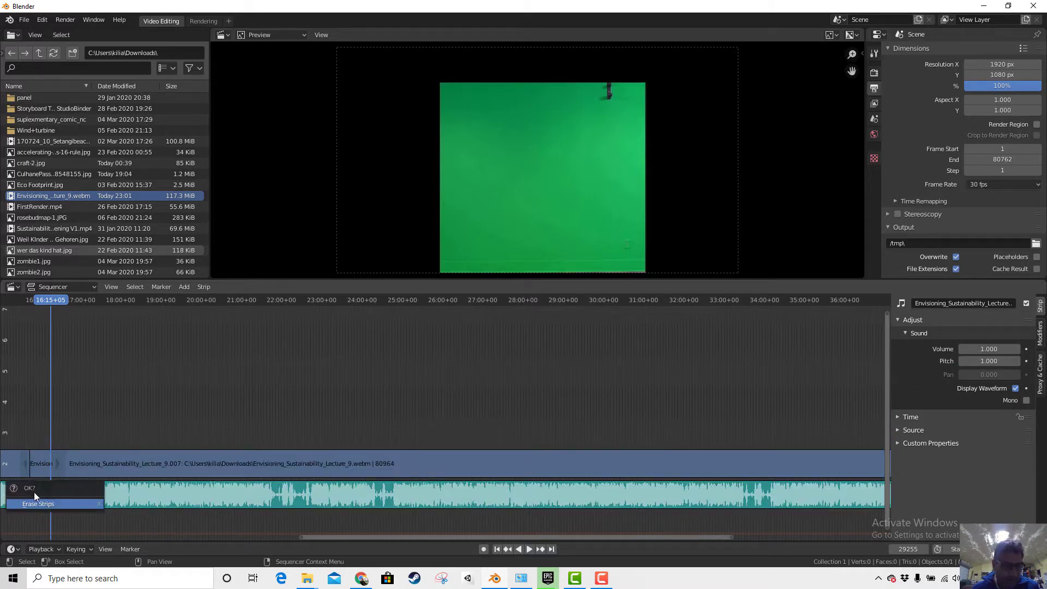
click(37, 502)
click(45, 463)
key(x)
click(45, 465)
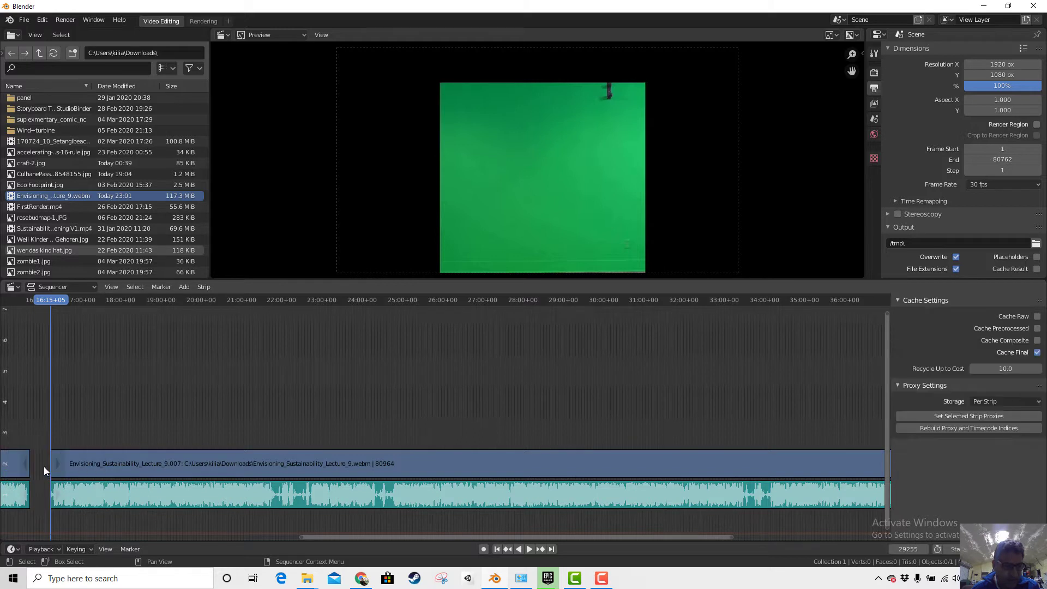
Step: Try to remove the gap before 16:15+05, also with both the following video and audio strips selected
right_click(42, 473)
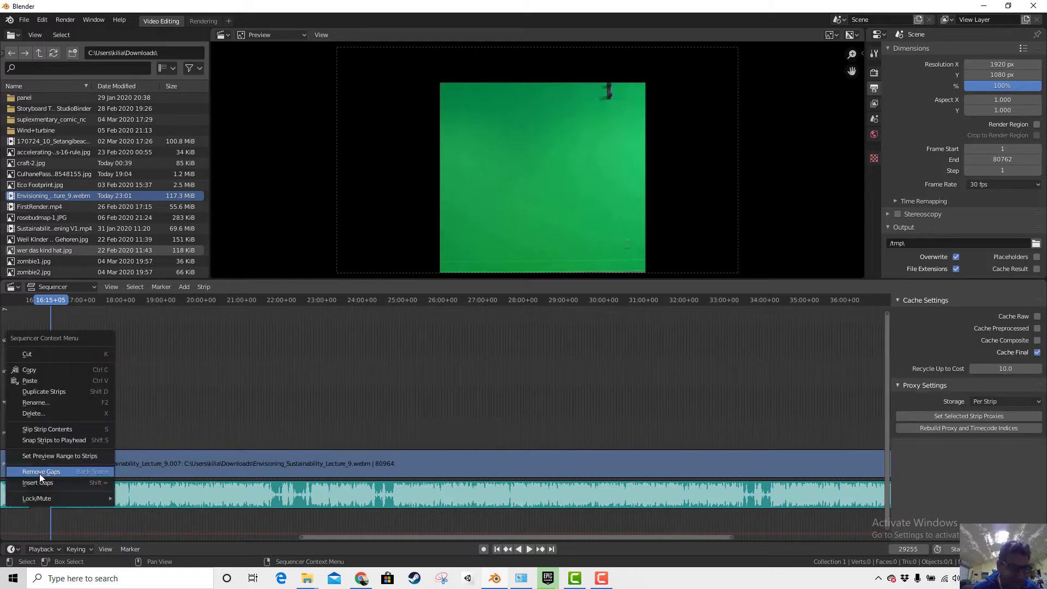
key(Escape)
right_click(40, 497)
click(37, 495)
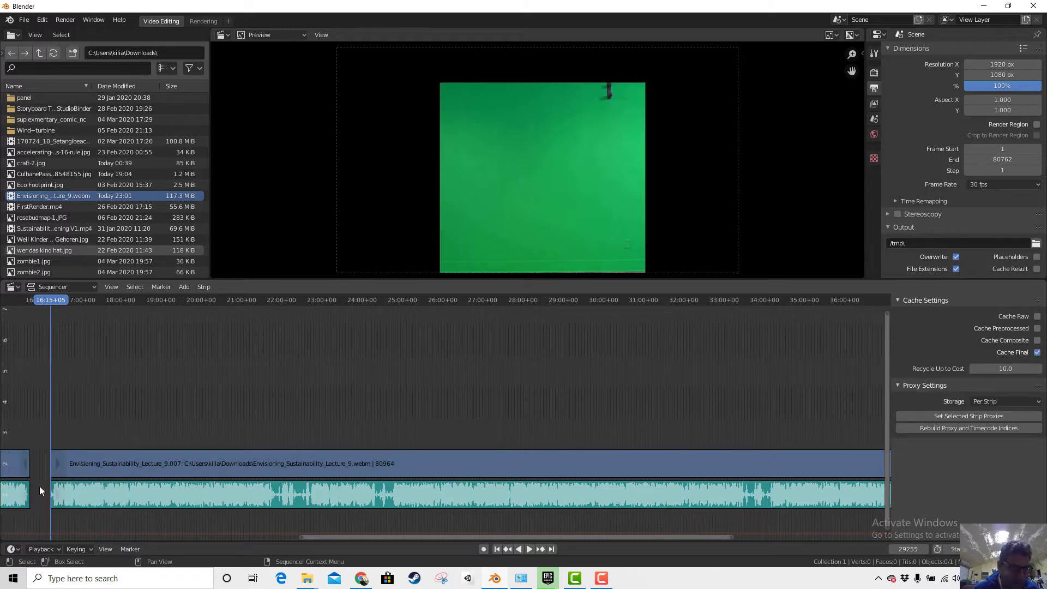
click(91, 468)
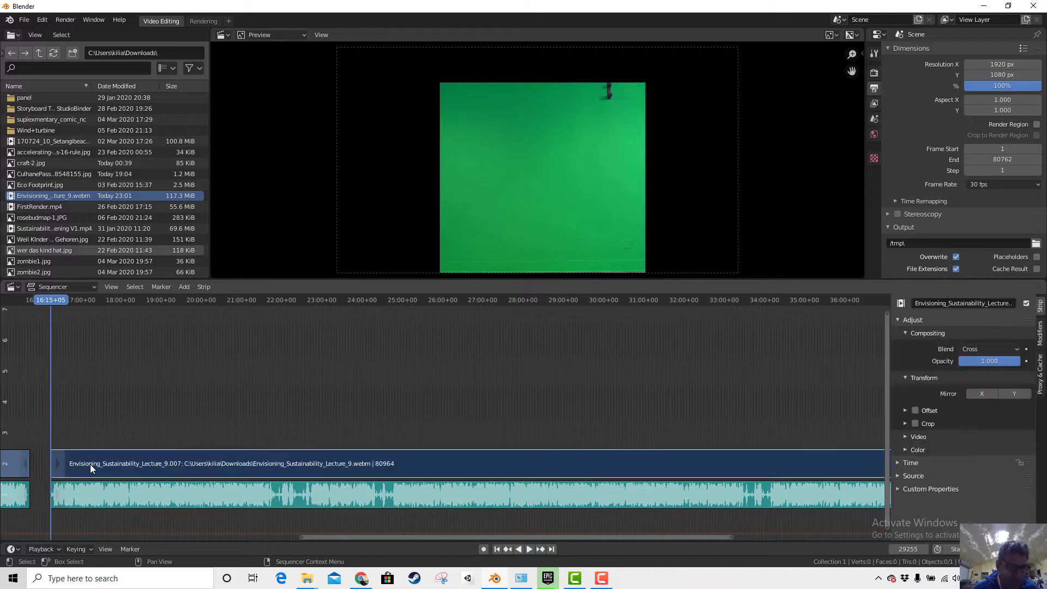
click(77, 497)
right_click(42, 493)
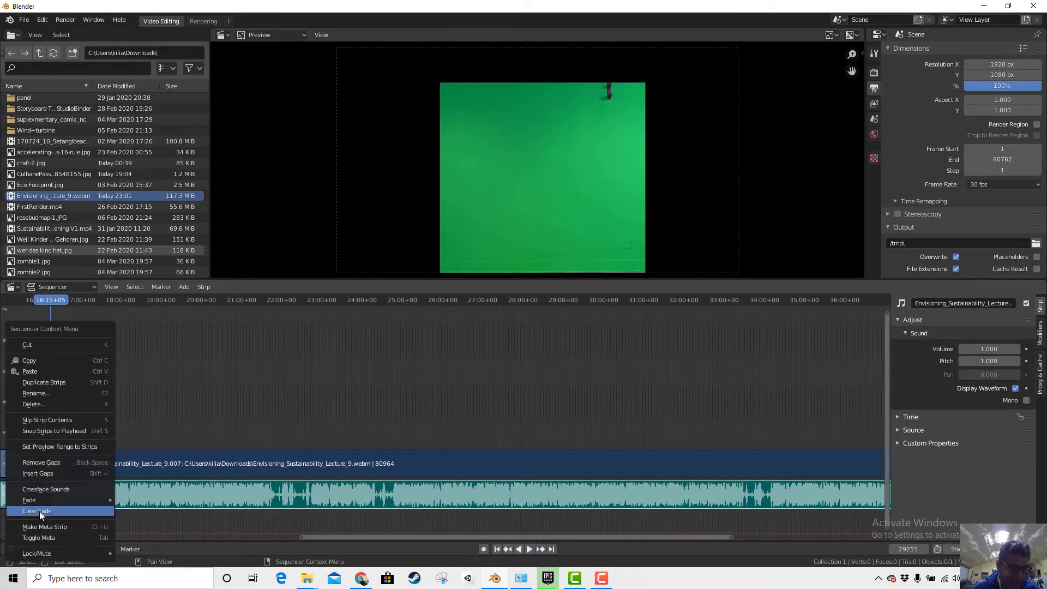
click(48, 464)
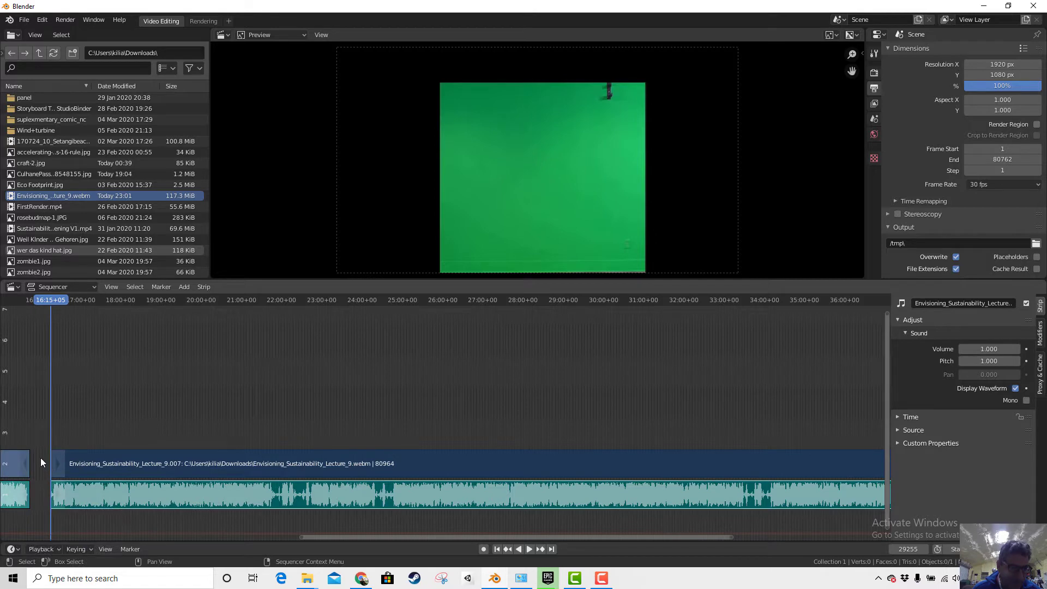
right_click(40, 463)
click(39, 463)
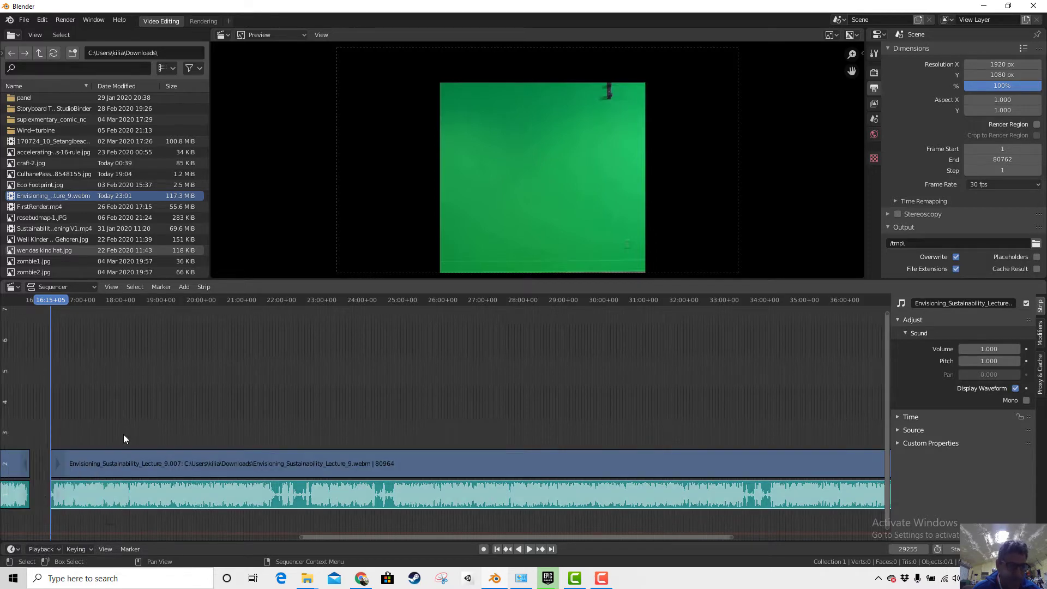
Step: Try again to remove the gap before 16:15+05, including with only the following video strip selected
scroll(123, 441, down, 3)
scroll(180, 502, up, 1)
right_click(151, 499)
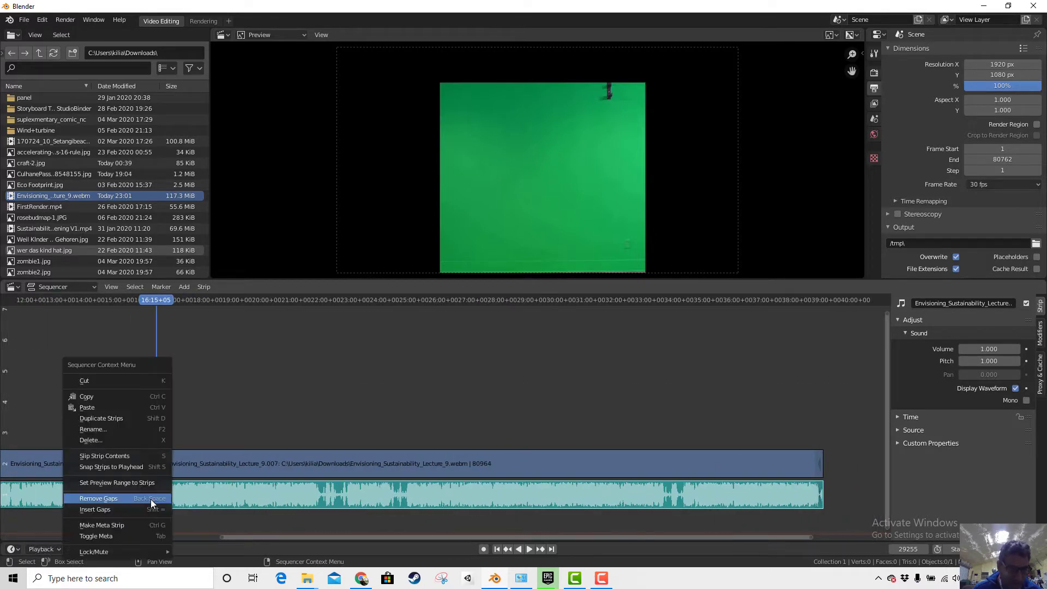
click(129, 499)
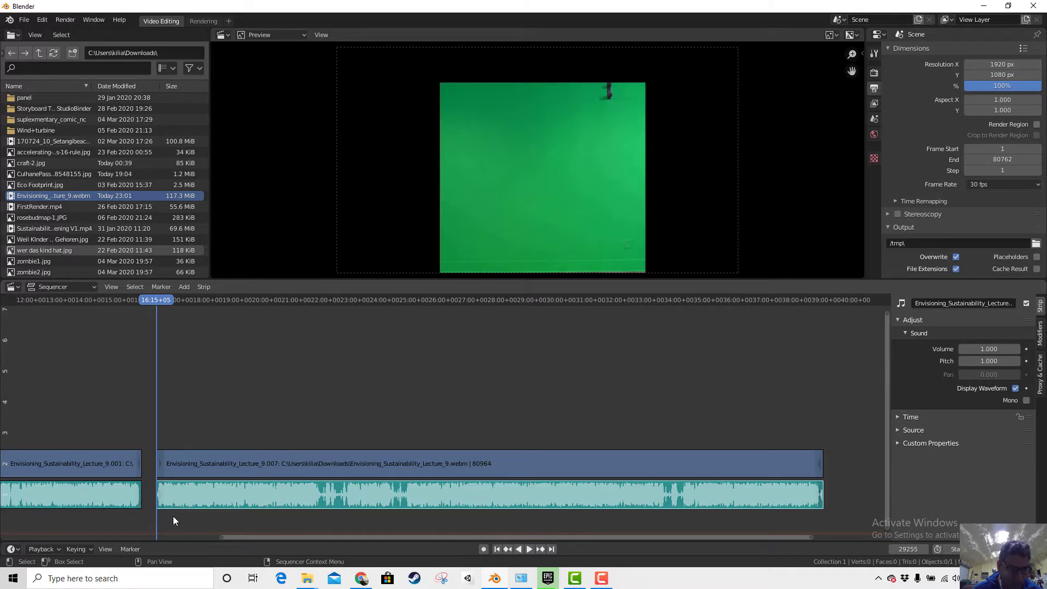
click(203, 462)
right_click(146, 469)
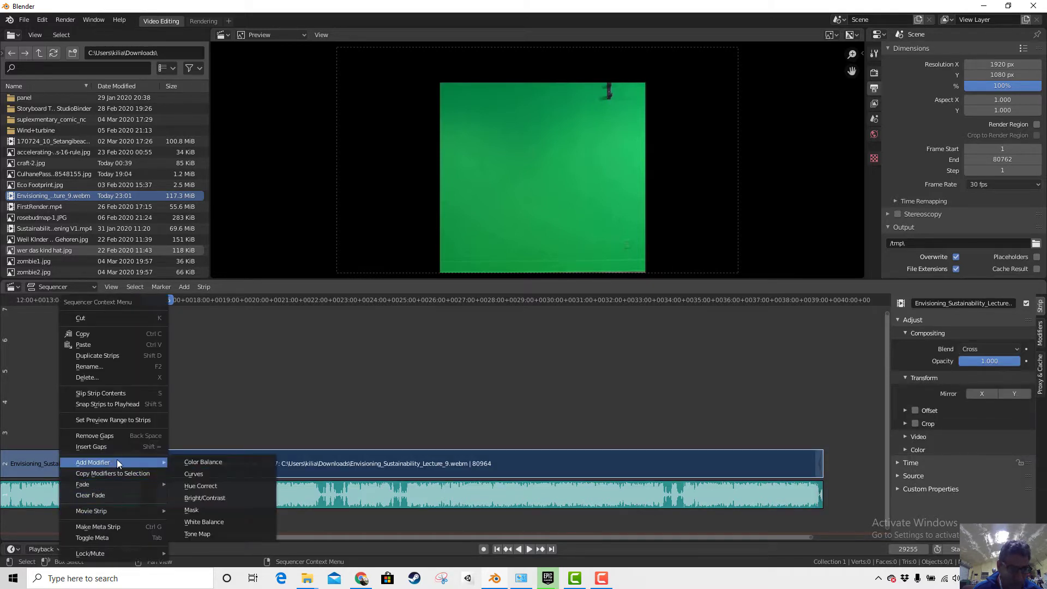
click(110, 436)
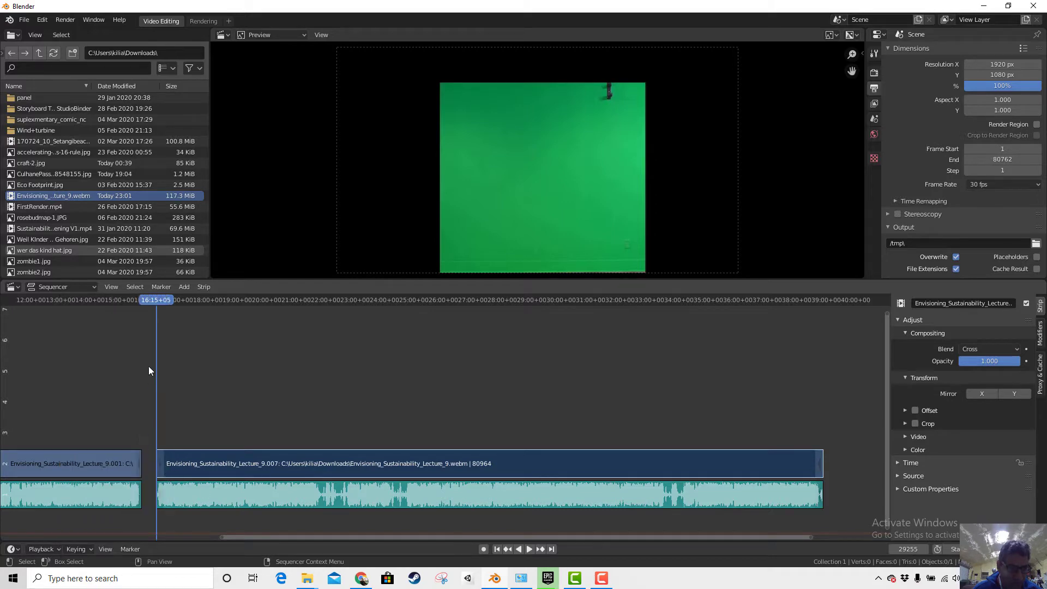
Step: Retry the gap removal before 16:15+05 with nothing selected and with only the following audio strip selected
drag(224, 536, 272, 539)
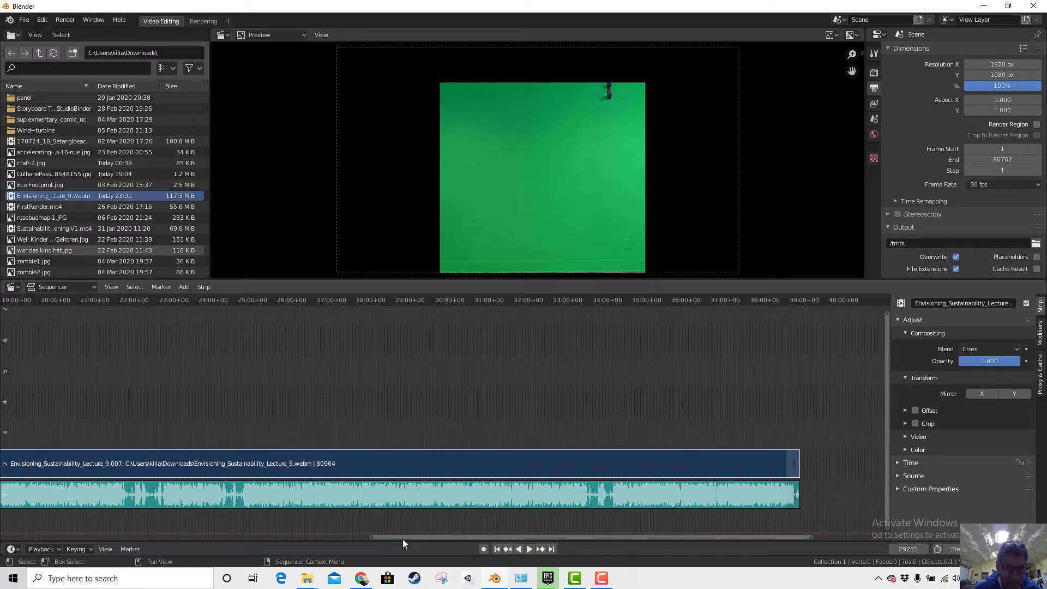
drag(403, 538, 203, 537)
click(298, 496)
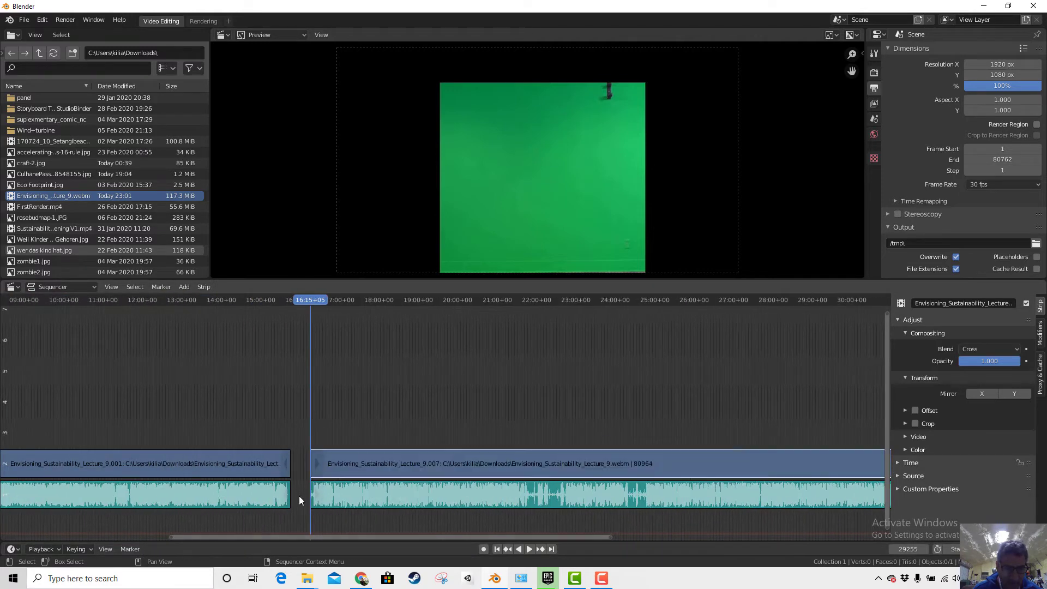
right_click(298, 498)
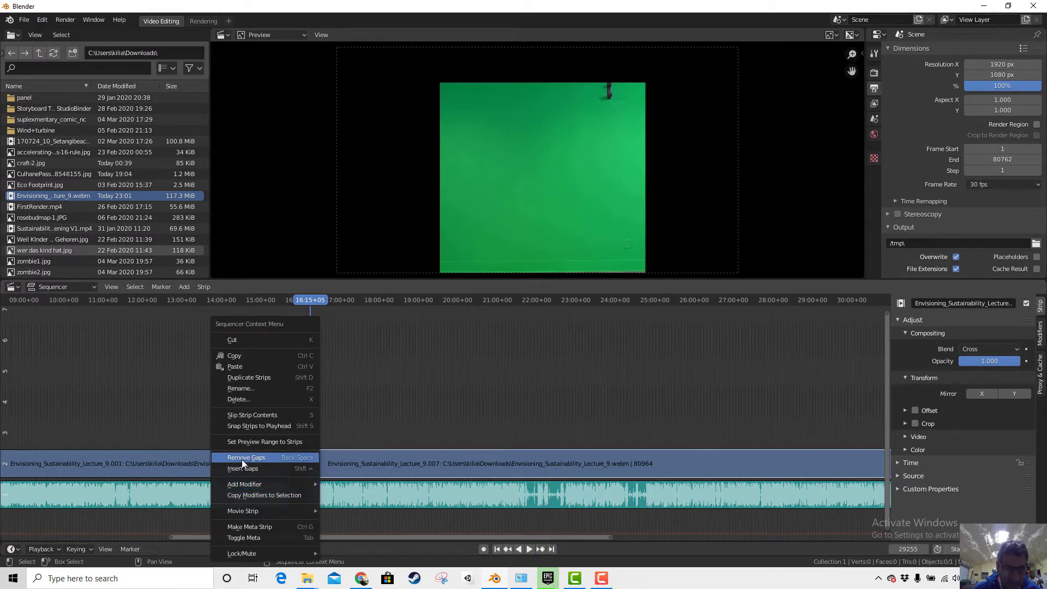
click(242, 459)
click(321, 496)
right_click(295, 492)
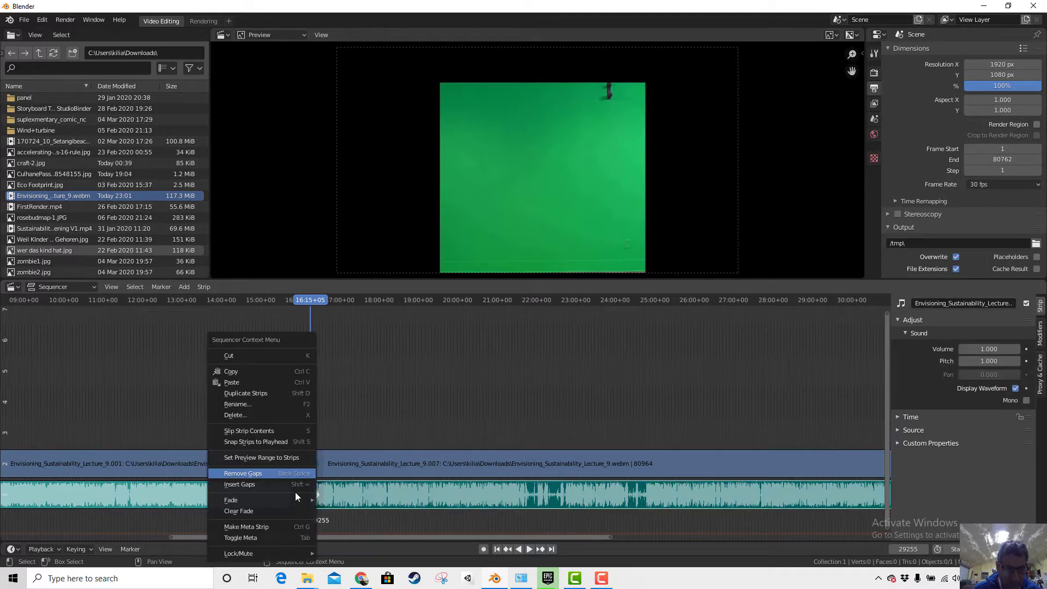
click(257, 471)
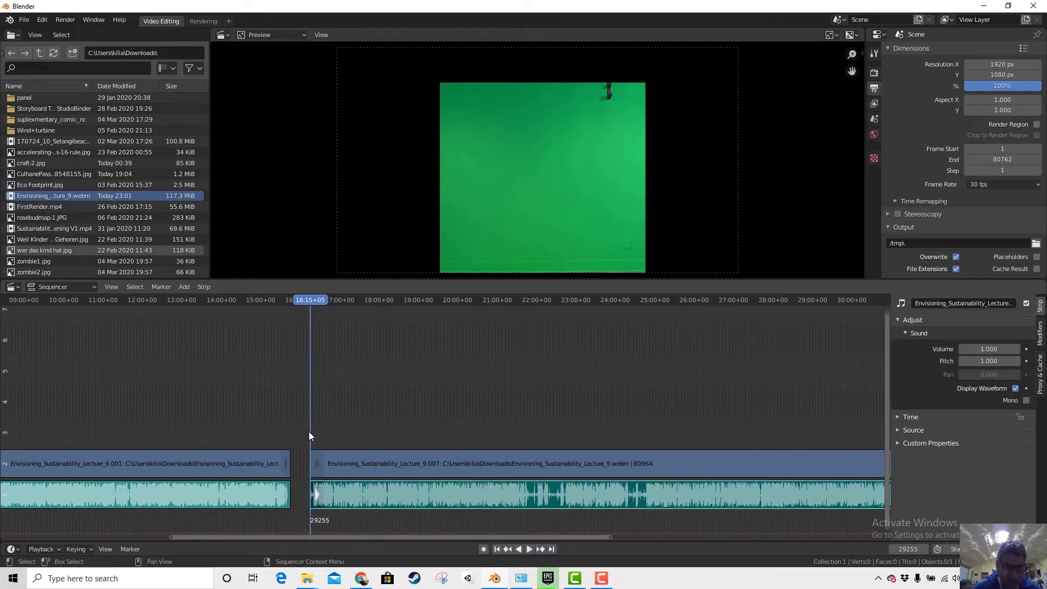
Step: Select the video and audio strips after the gap and move them back to meet the end of the earlier strips
drag(308, 431, 394, 506)
key(g)
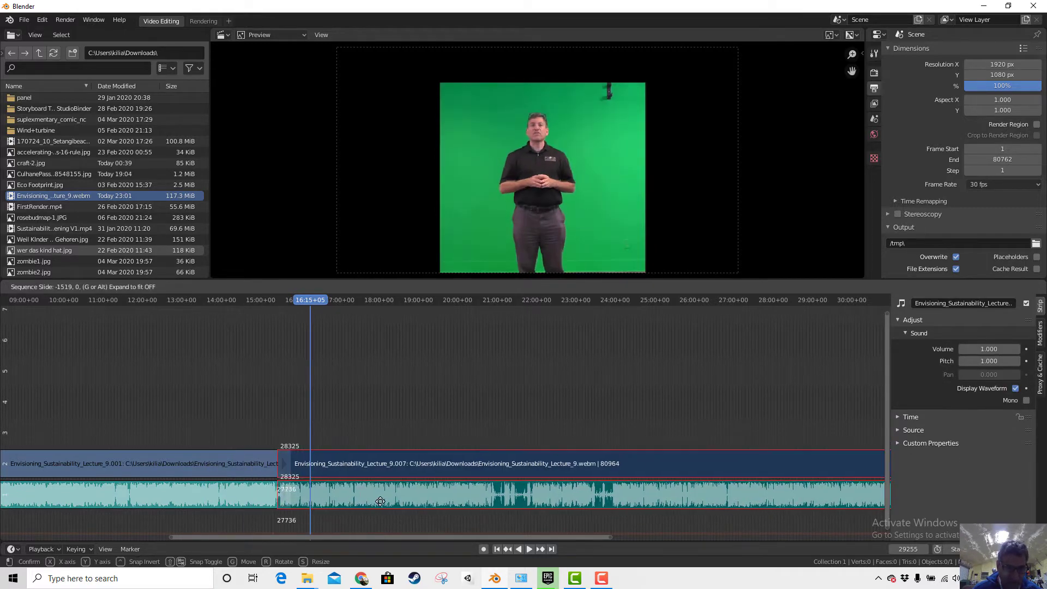
click(379, 506)
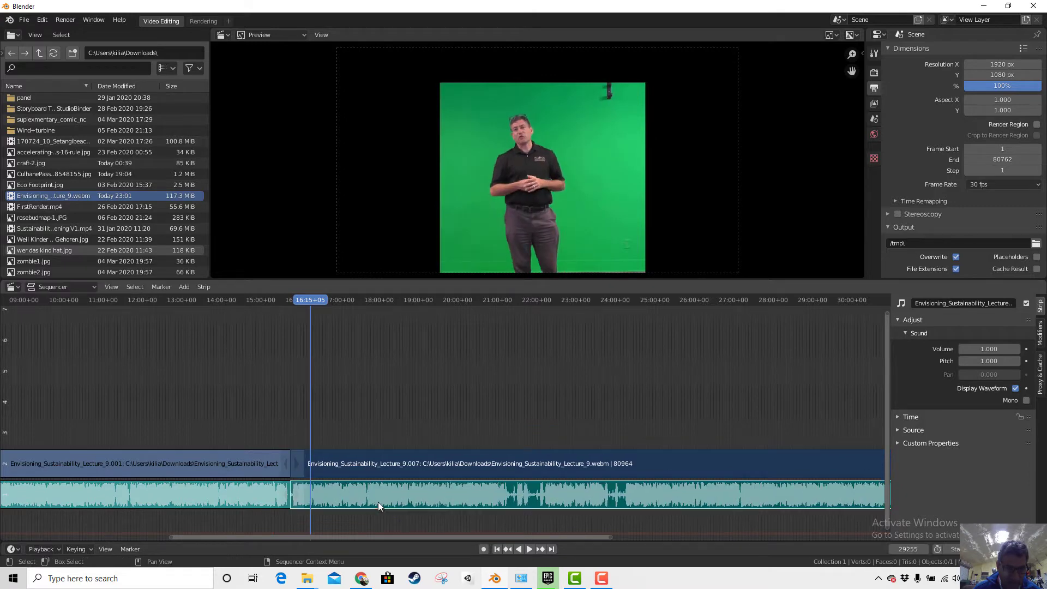
Step: Play the lecture around the join between about 15:23 and 16:07 to check the transition
click(277, 303)
key(space)
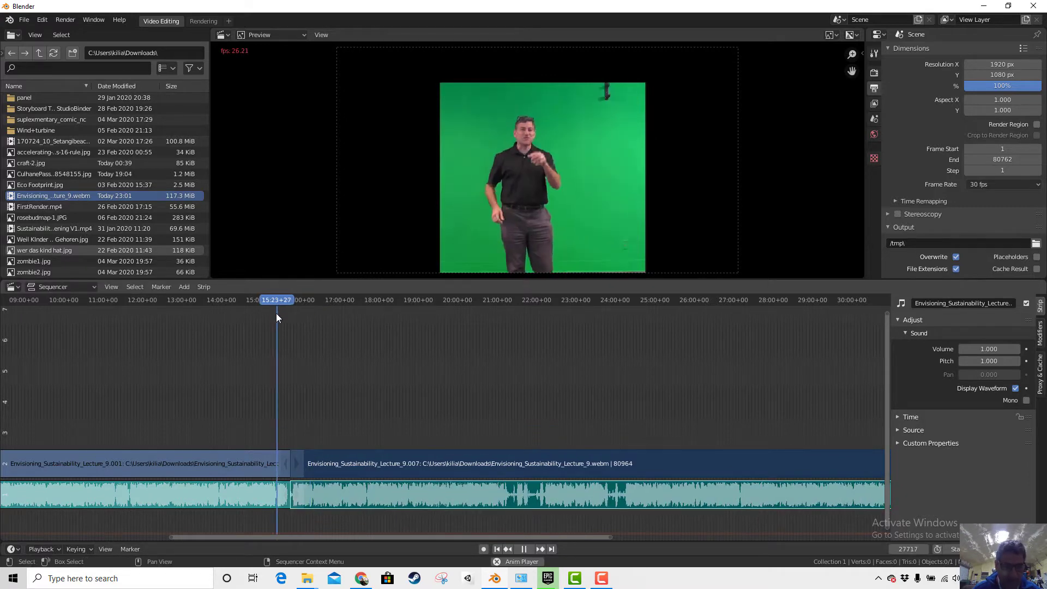
click(303, 300)
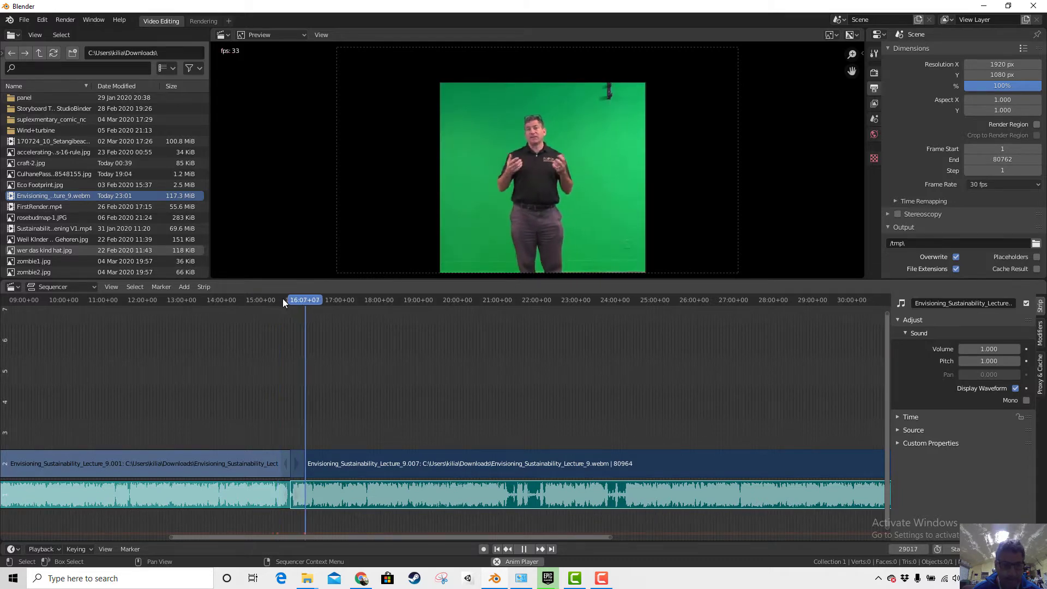
click(282, 299)
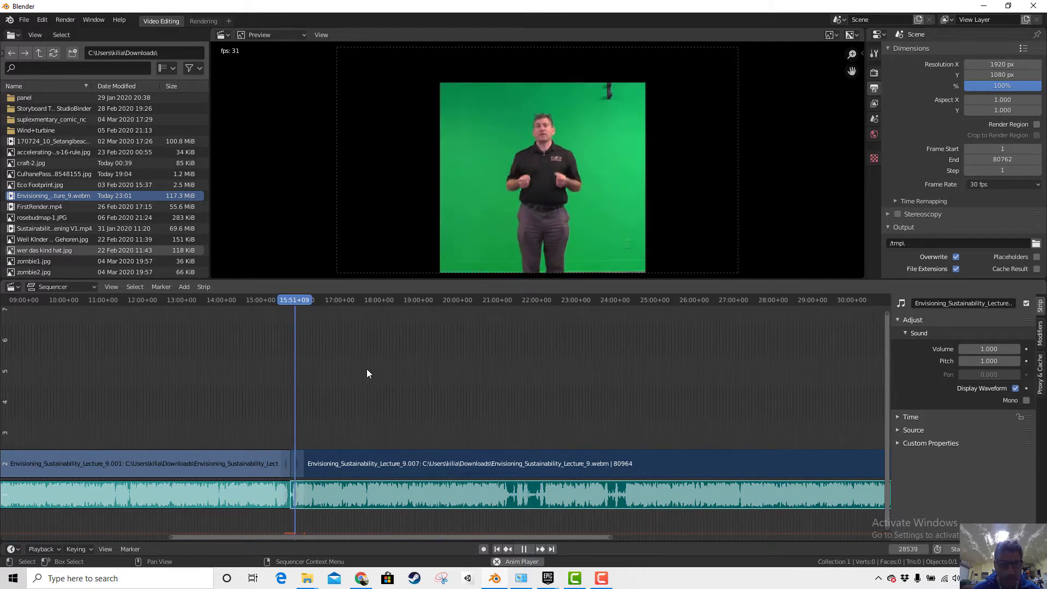
key(space)
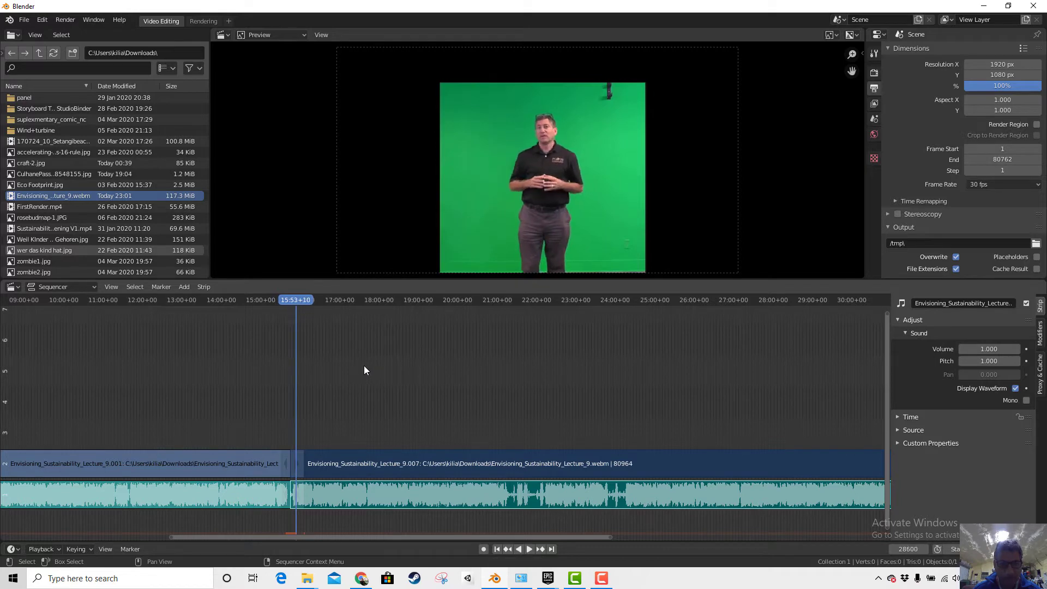
Step: Delete the second part of the lecture, both the video and audio strips after the join
click(398, 463)
click(397, 493)
key(x)
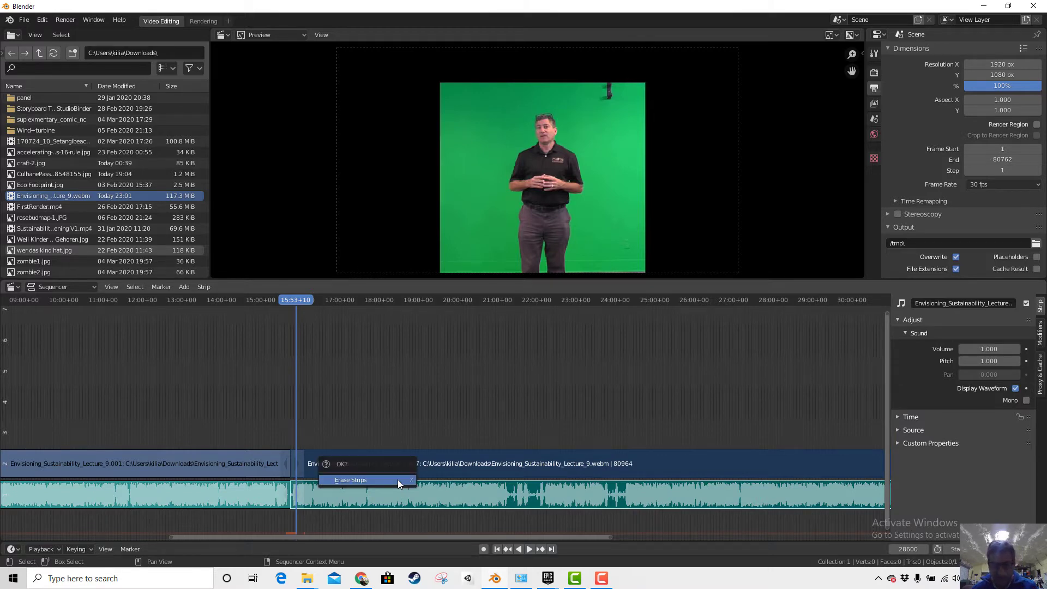
click(397, 482)
Step: Preview the remaining lecture part from about 07:00, at about 01:00 and from its opening seconds
drag(294, 301, 11, 322)
key(space)
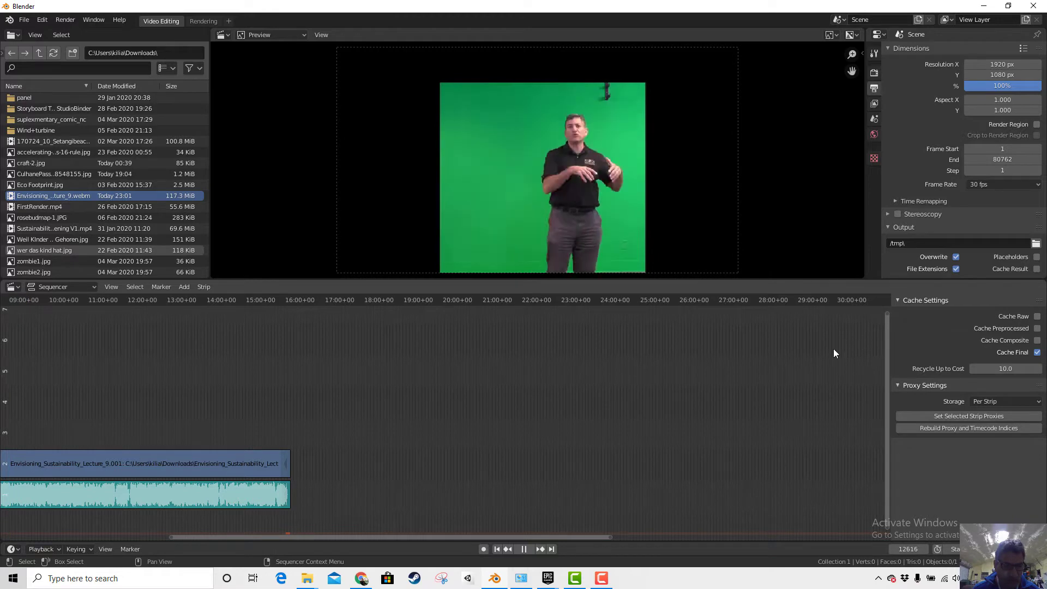
key(space)
drag(353, 538, 98, 531)
drag(189, 301, 220, 302)
key(space)
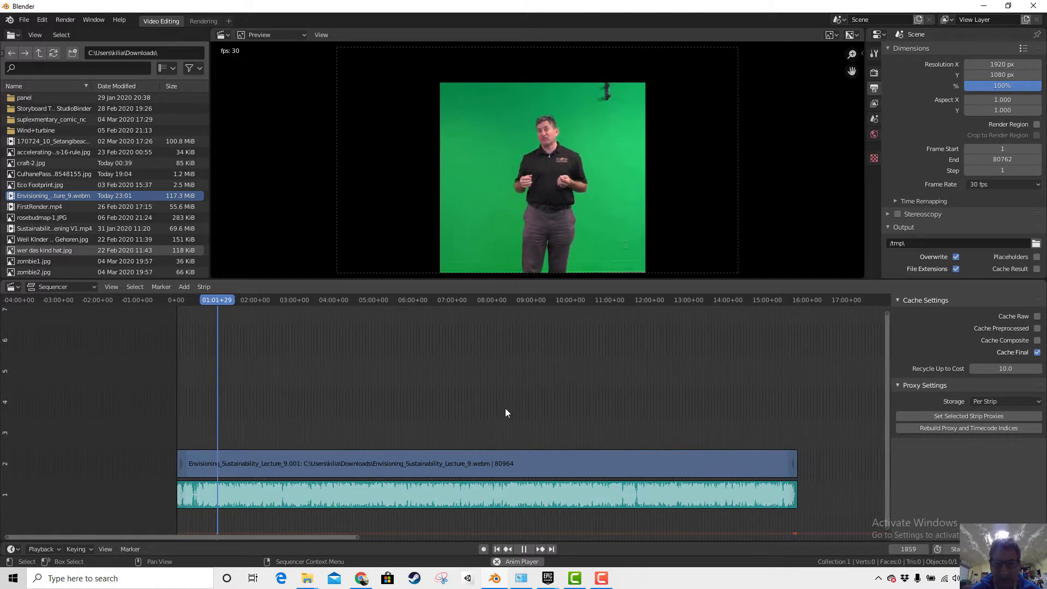
key(space)
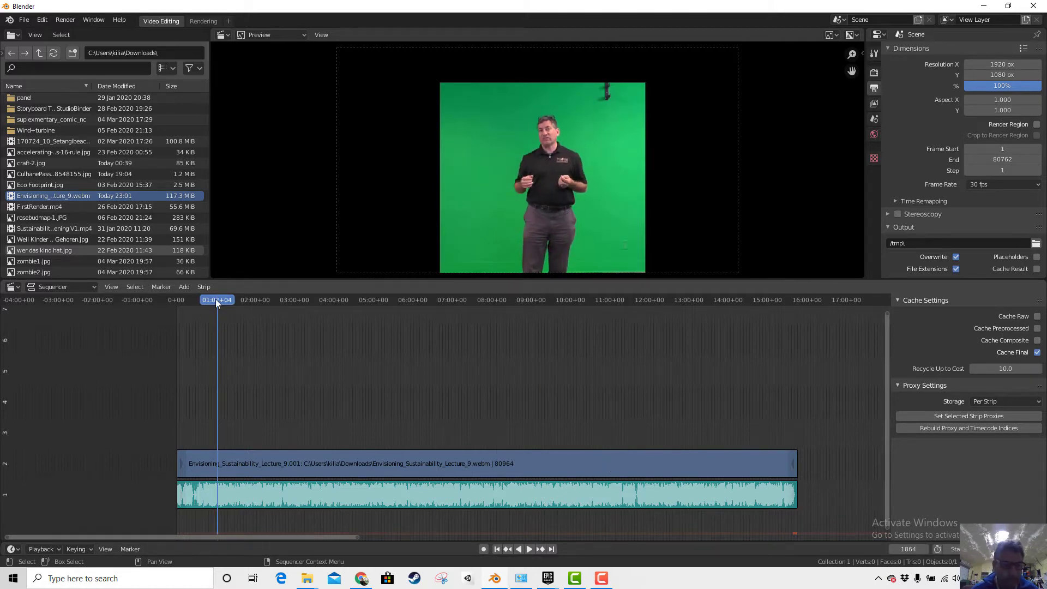
drag(215, 299, 179, 302)
key(space)
key(space)
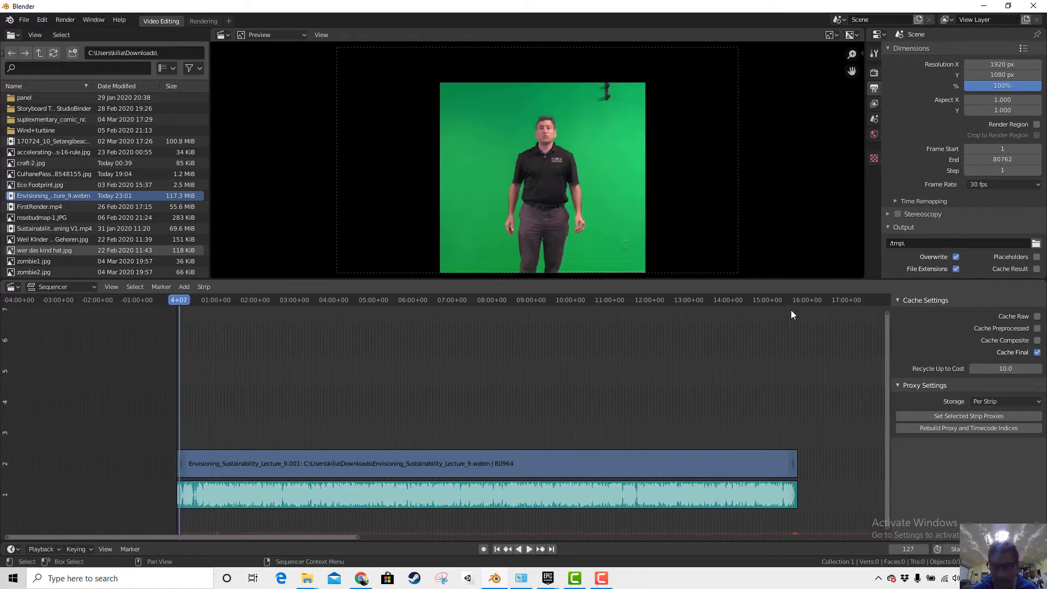
Step: Shorten the scene's frame range to the remaining strips, entering end frame 28222 and extending it to 28366
drag(795, 300, 795, 300)
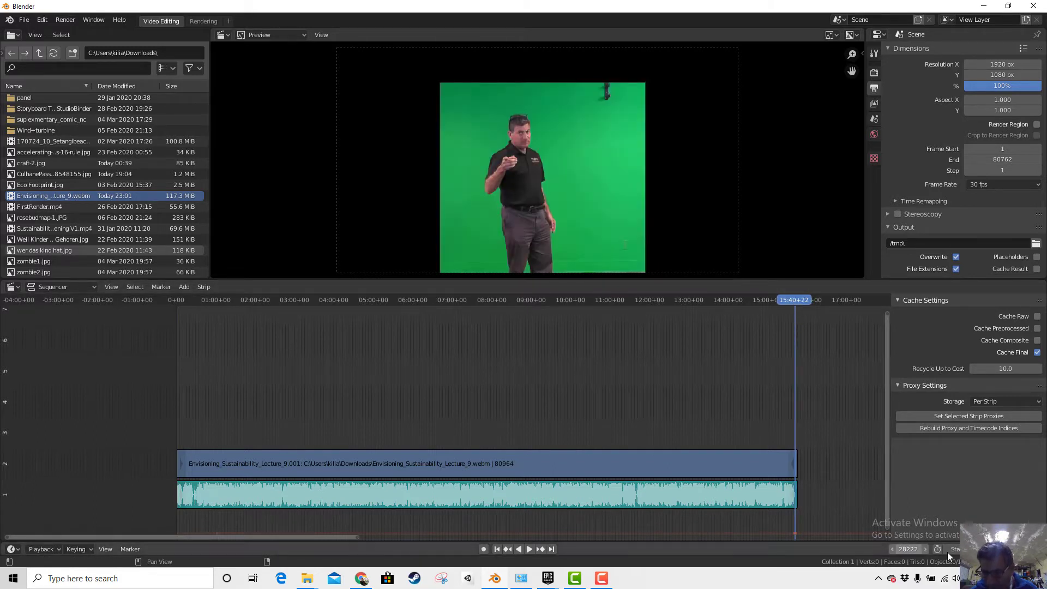
click(908, 549)
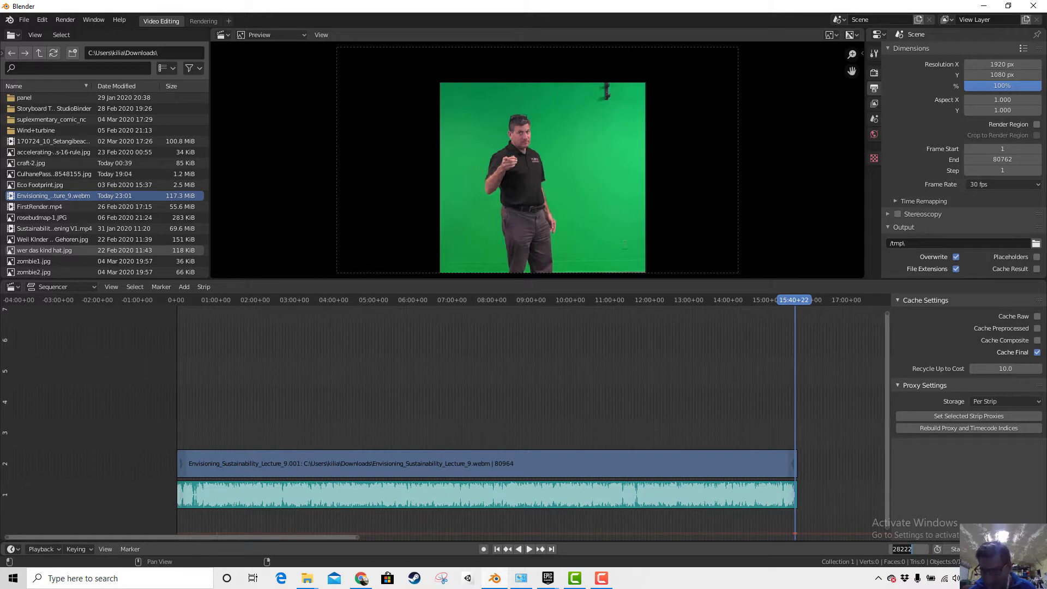
key(Return)
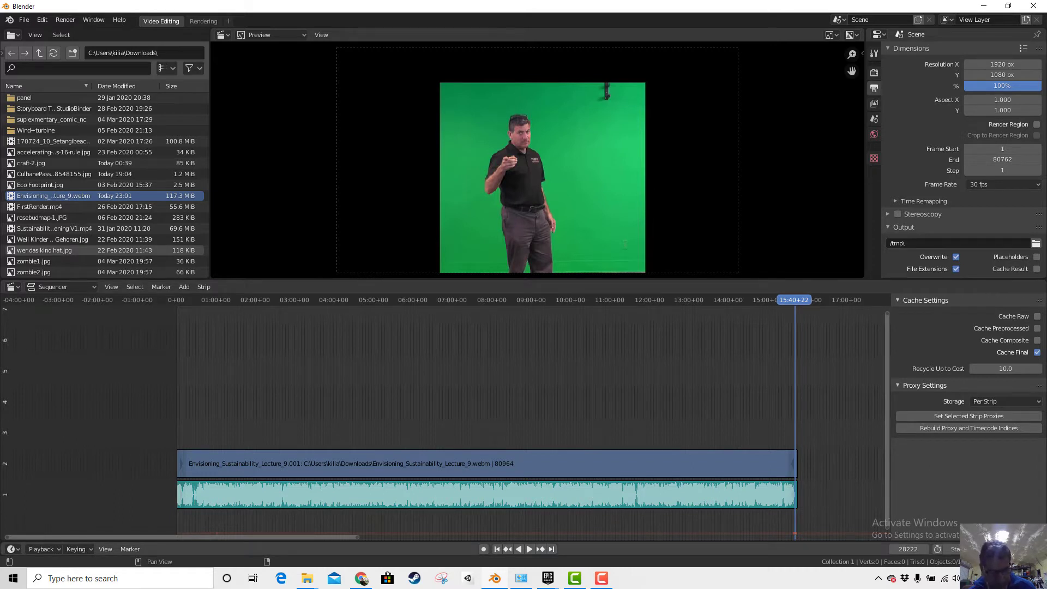
key(ctrl+End)
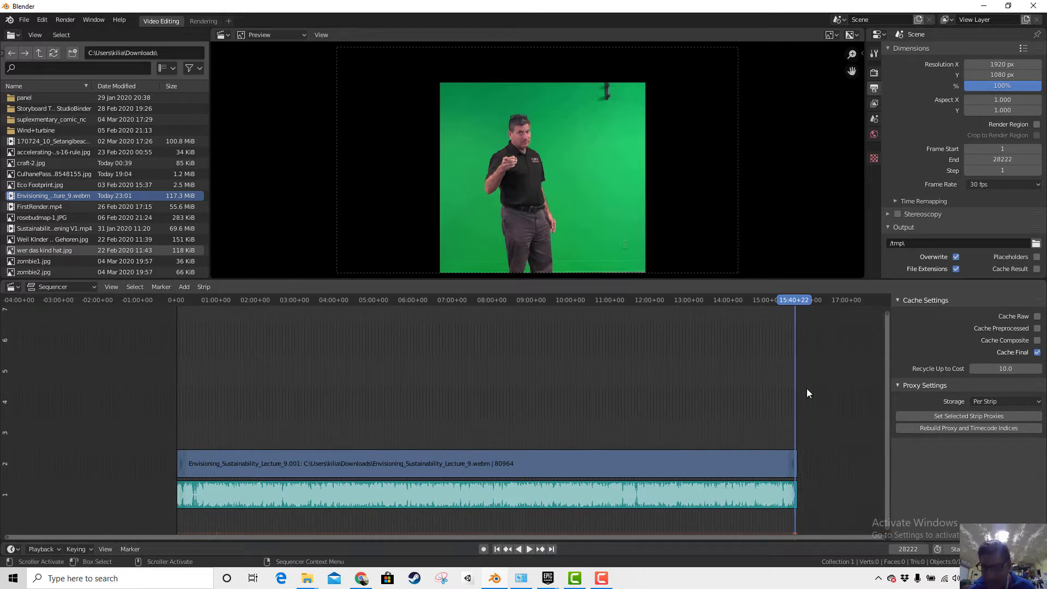
mouse_move(798, 303)
mouse_down()
mouse_move(767, 301)
mouse_move(803, 307)
mouse_up()
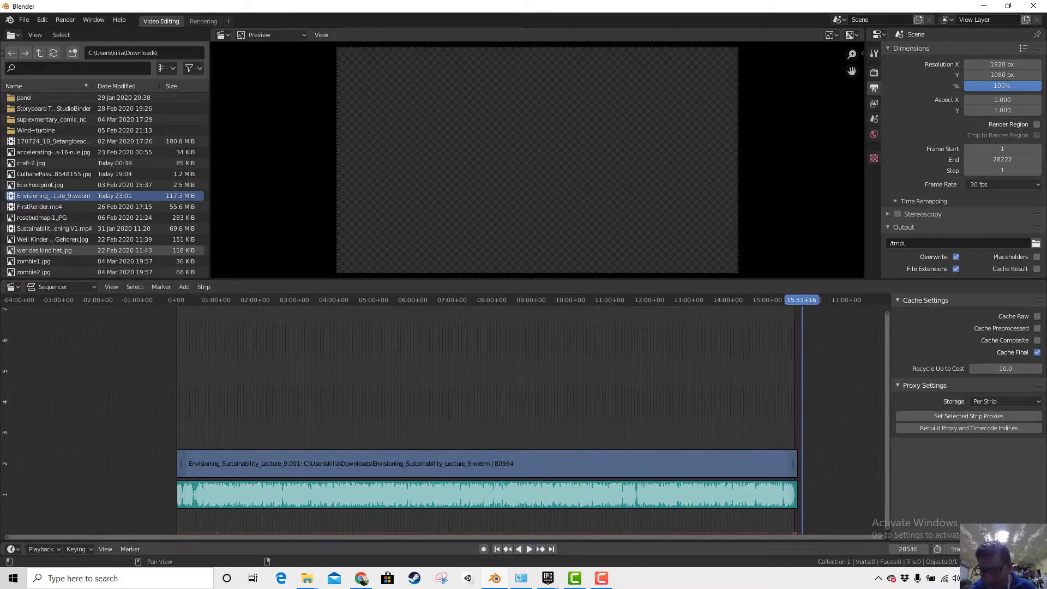
drag(1017, 549, 1029, 549)
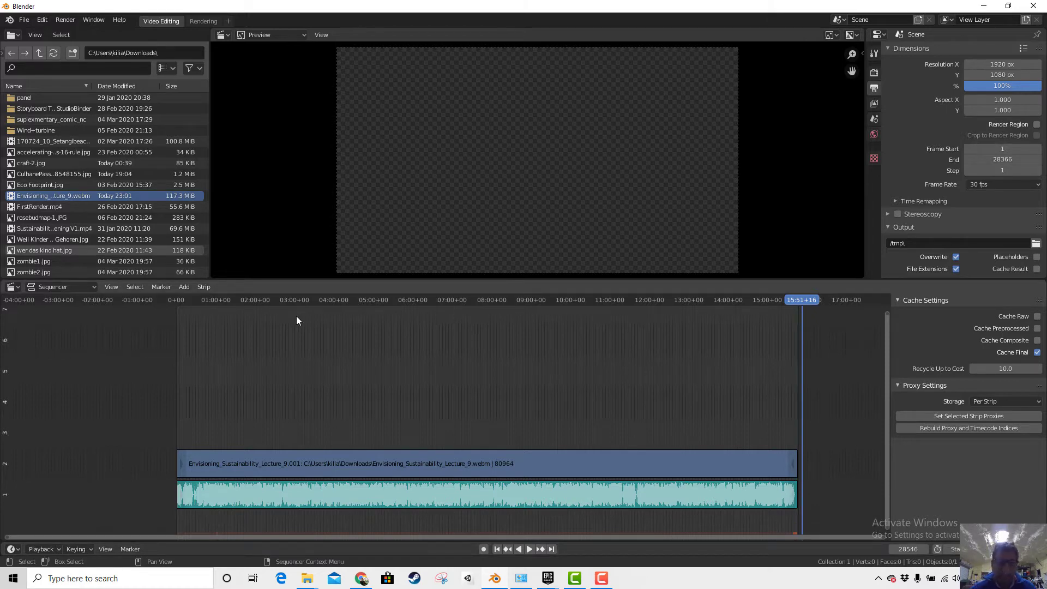
Step: Select the remaining video strip and scrub through the lecture from 3+12 to 06:41+28
drag(262, 300, 178, 314)
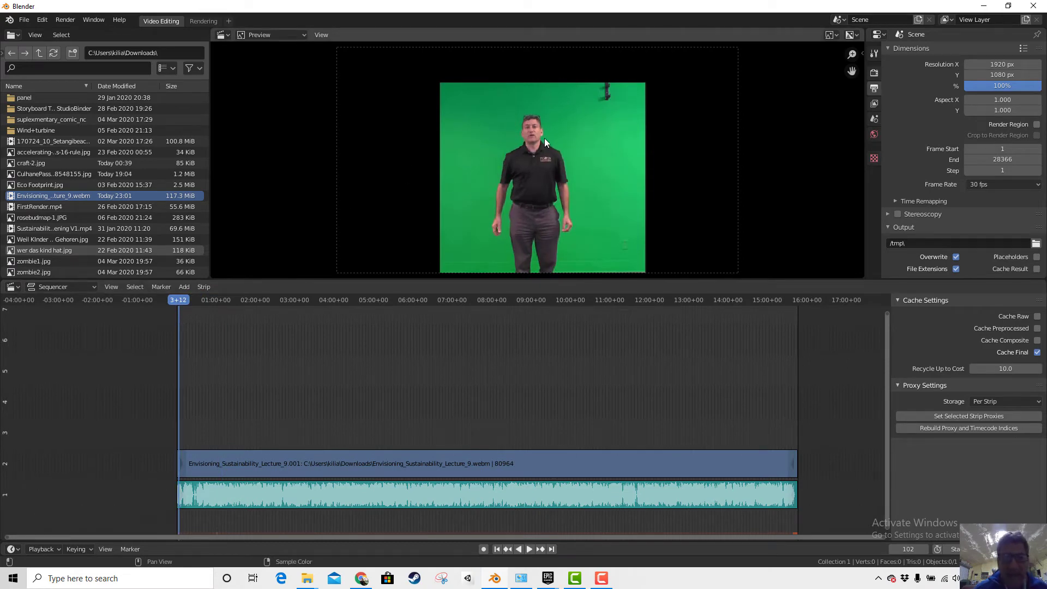
click(248, 463)
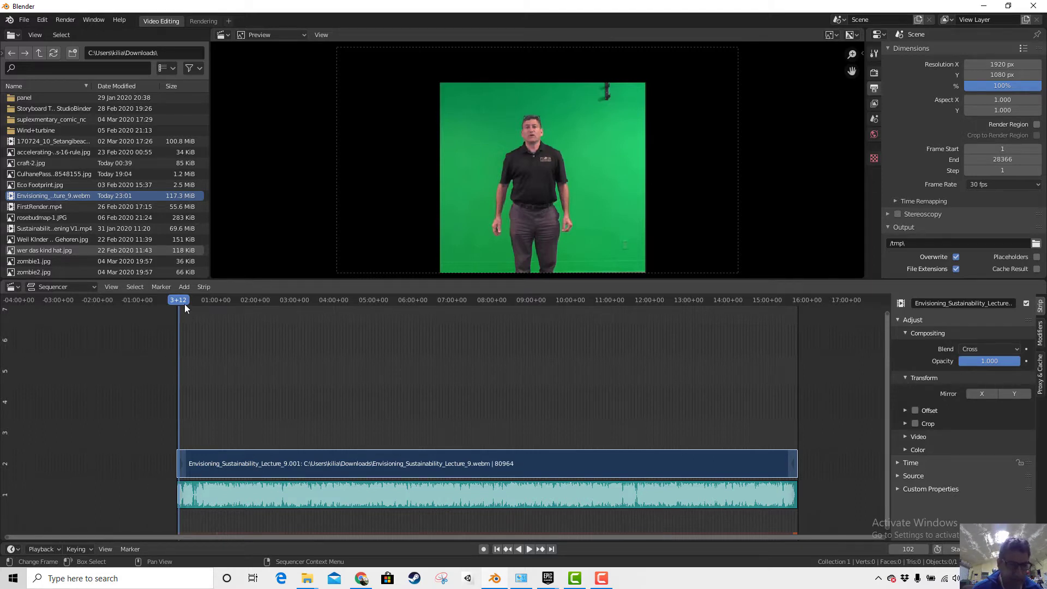
drag(185, 309, 441, 355)
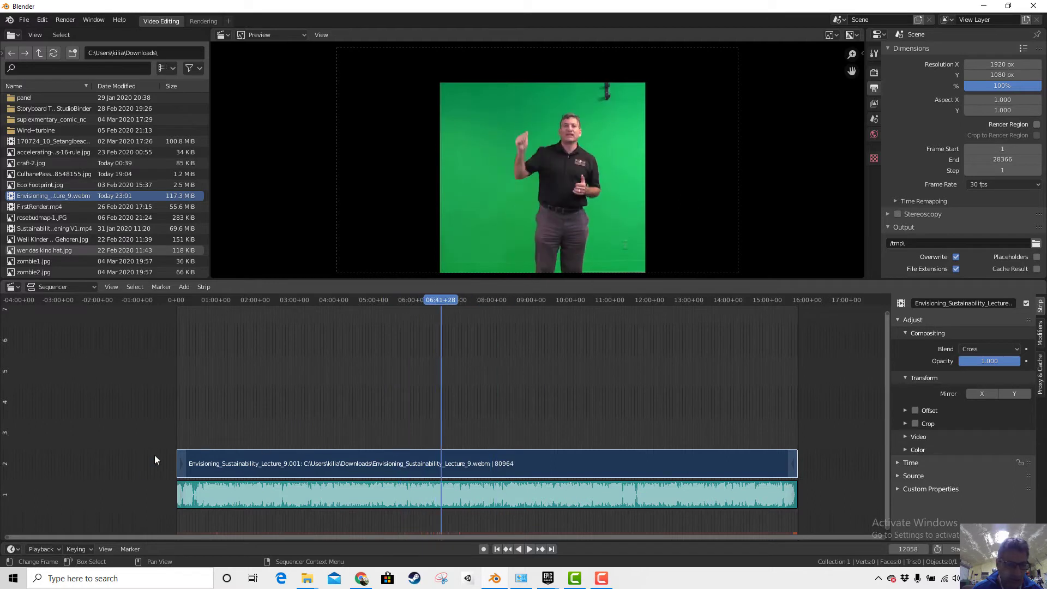
Step: Review the Audio Scrubbing playback setting and scrub the lecture to 07:49+05 and back to 01:11+15
click(51, 548)
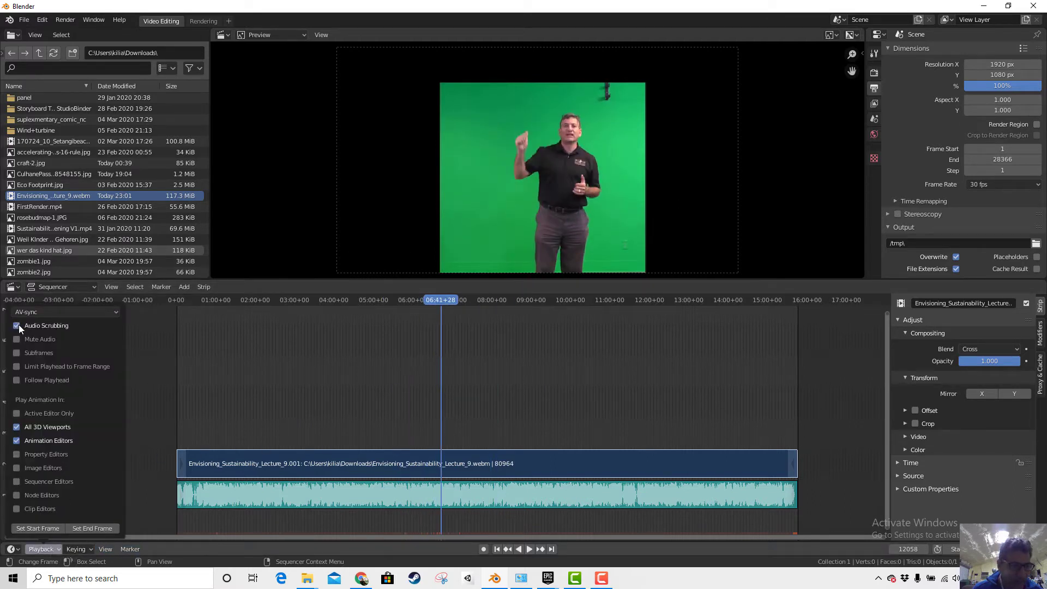
drag(445, 299, 486, 332)
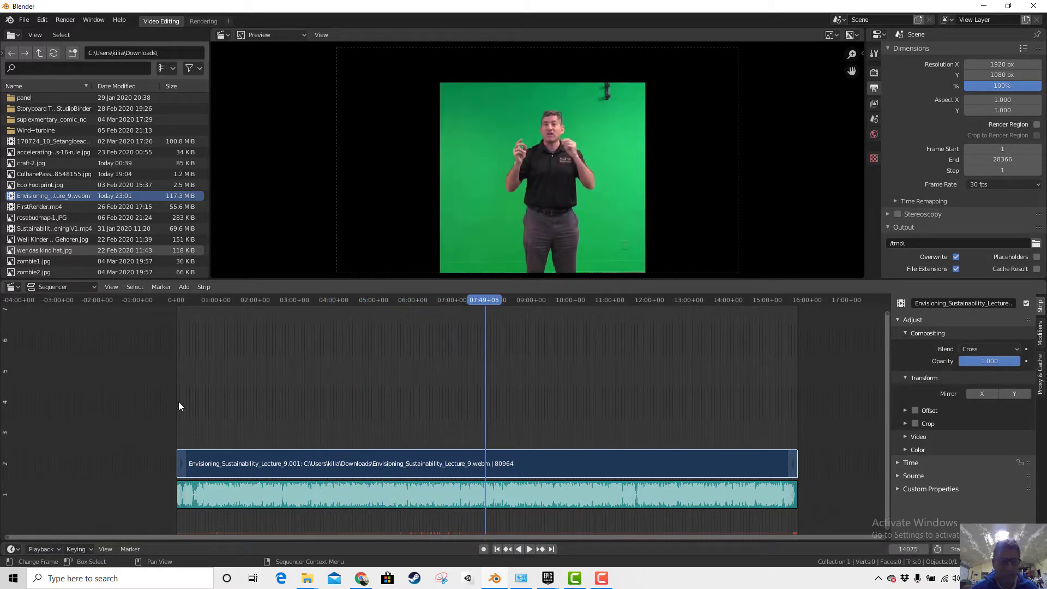
click(54, 549)
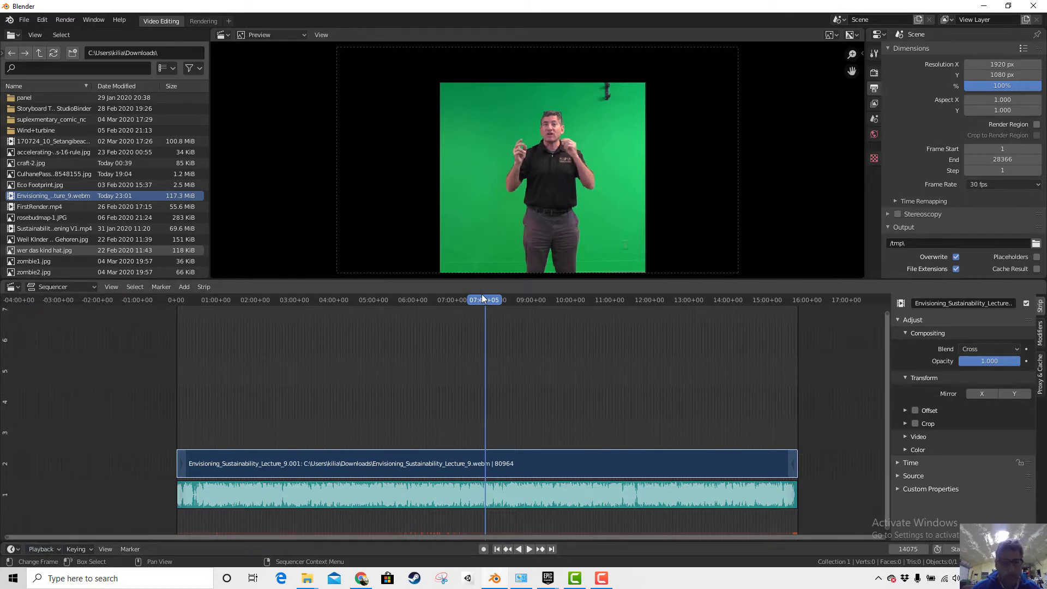
drag(500, 341, 224, 349)
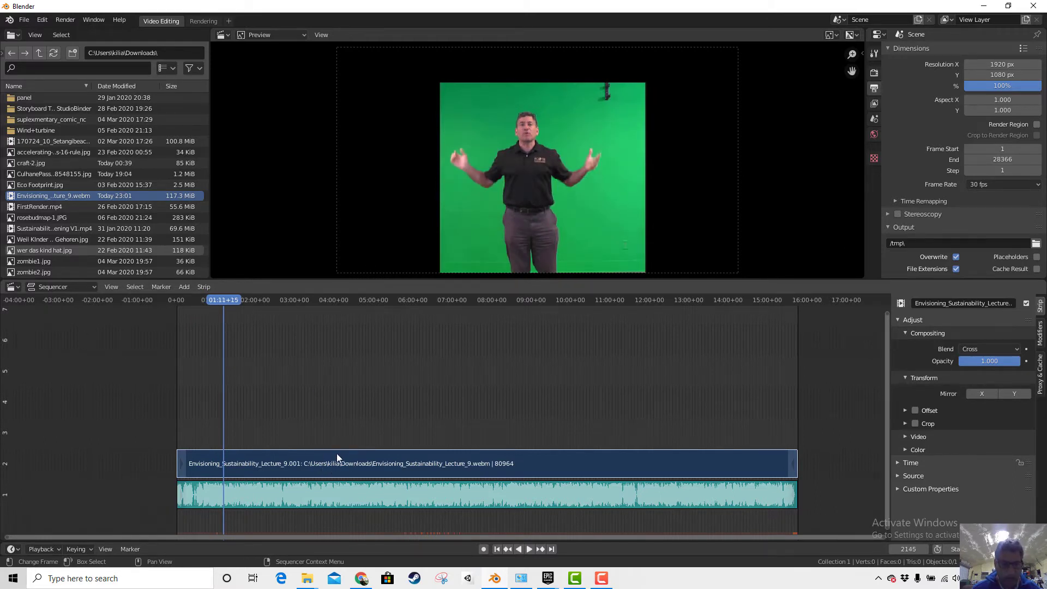
Step: Convert the lecture's video strip on channel 2 into a meta strip
right_click(315, 461)
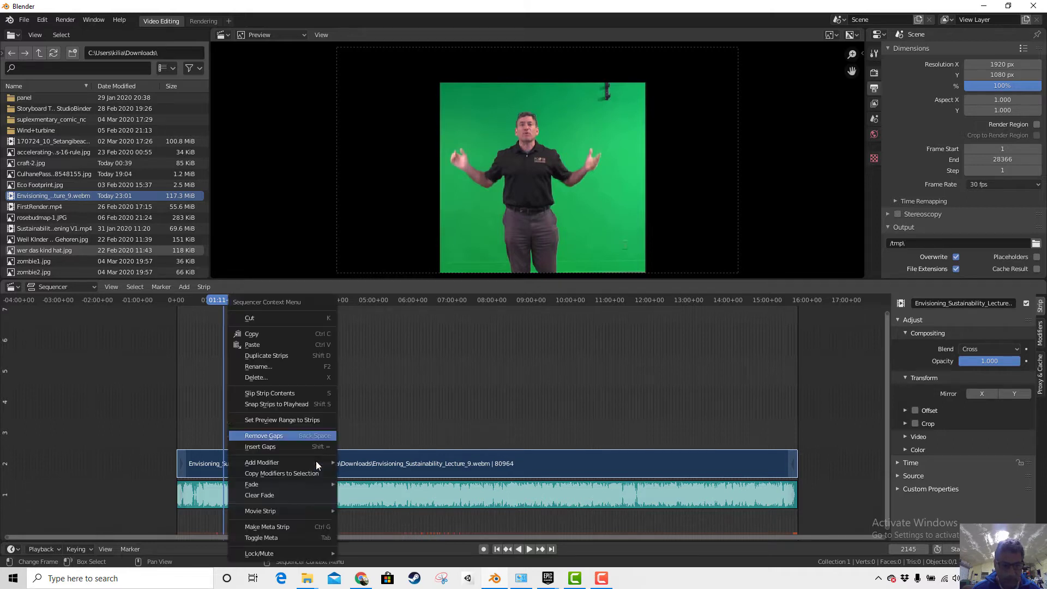
mouse_move(316, 462)
click(463, 457)
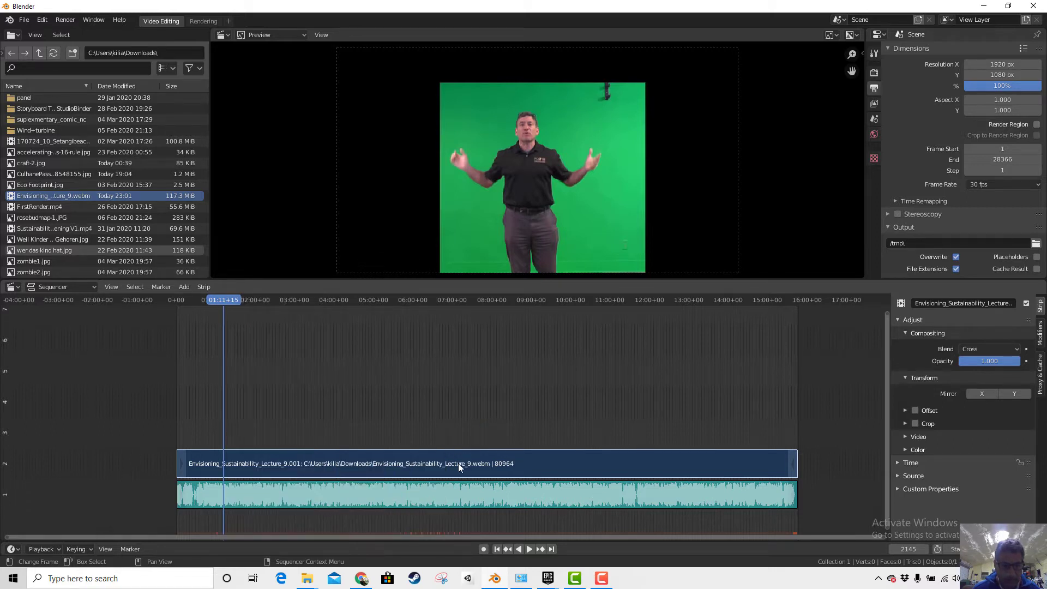
right_click(324, 470)
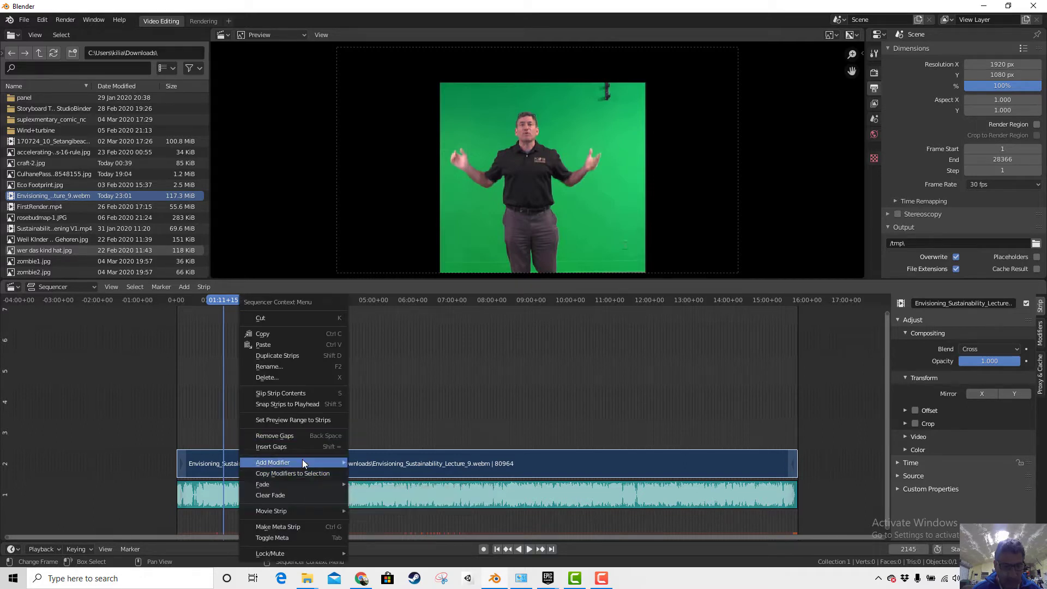
mouse_move(303, 462)
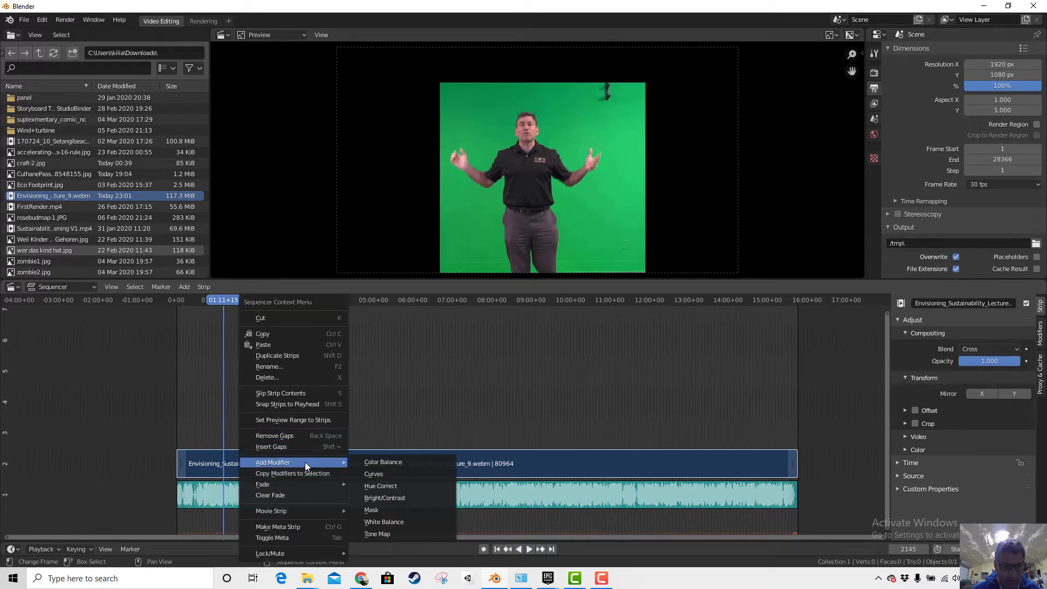
mouse_move(305, 510)
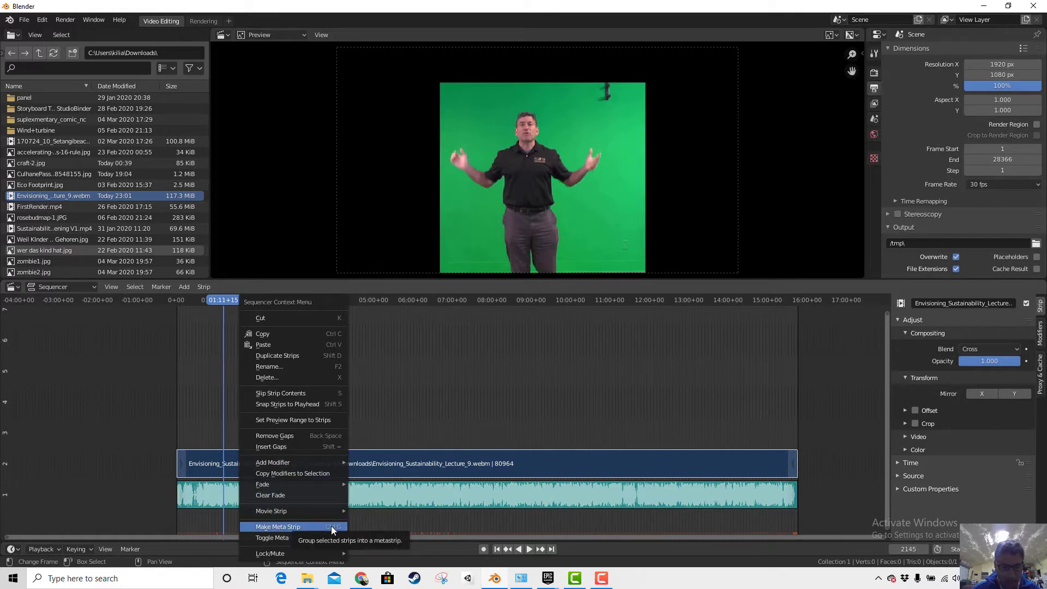
right_click(370, 462)
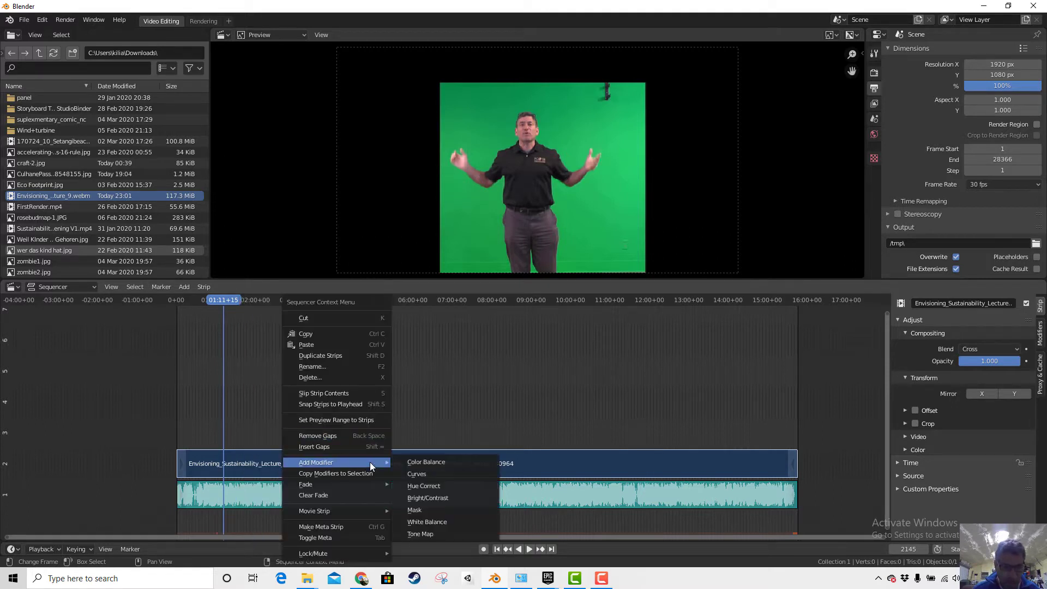
click(347, 525)
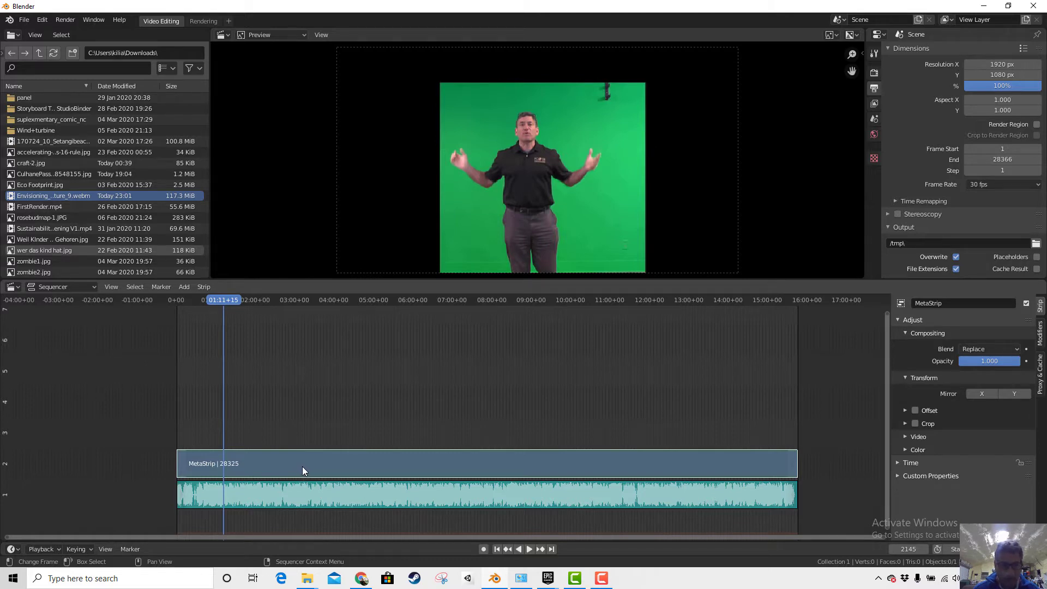
Step: Enter the meta strip to view the lecture strip inside and return to the main timeline, twice
key(Tab)
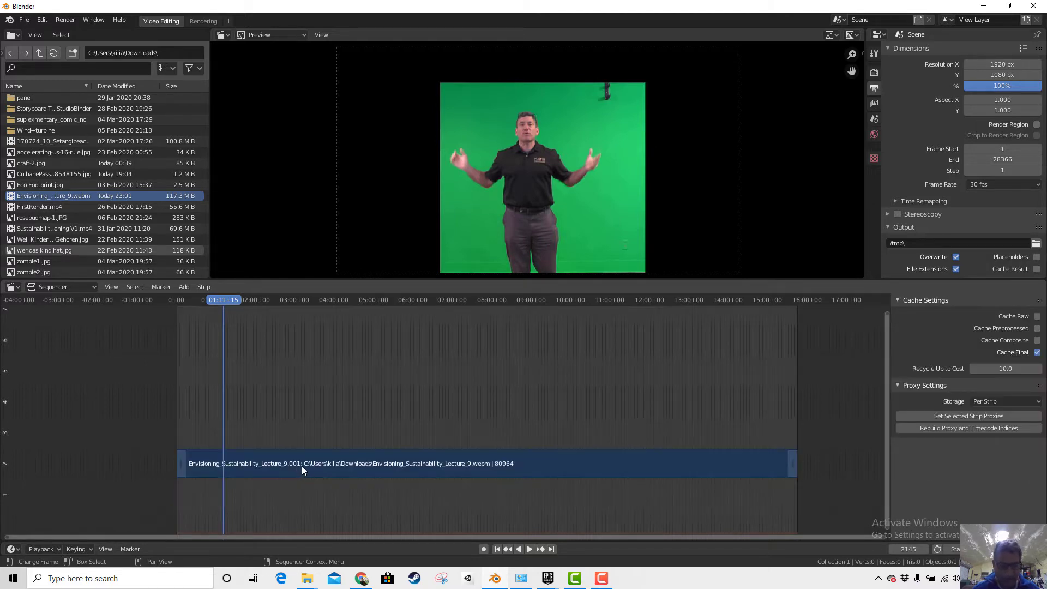
key(Tab)
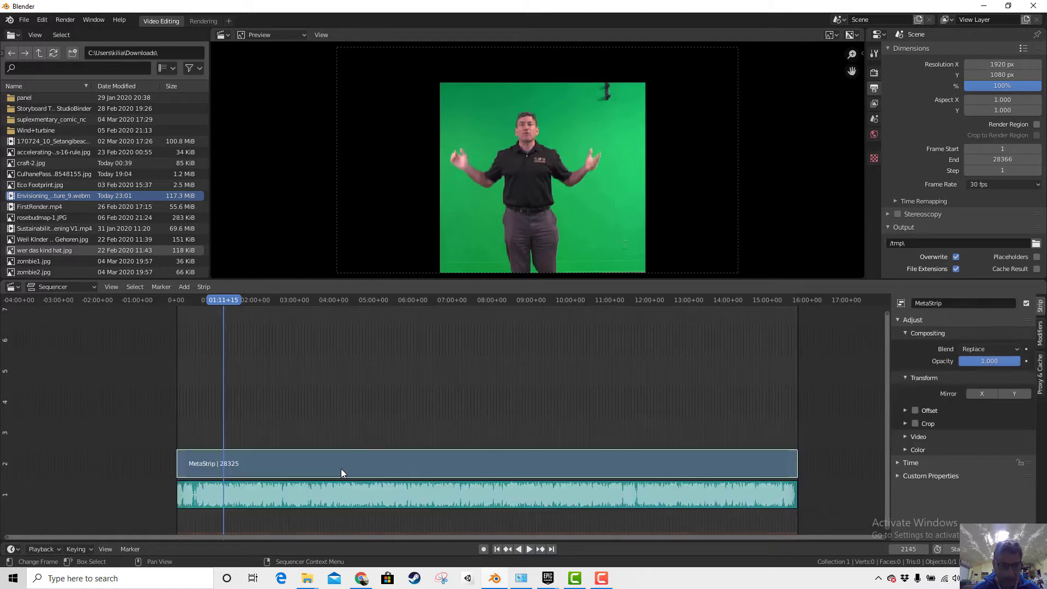
key(Tab)
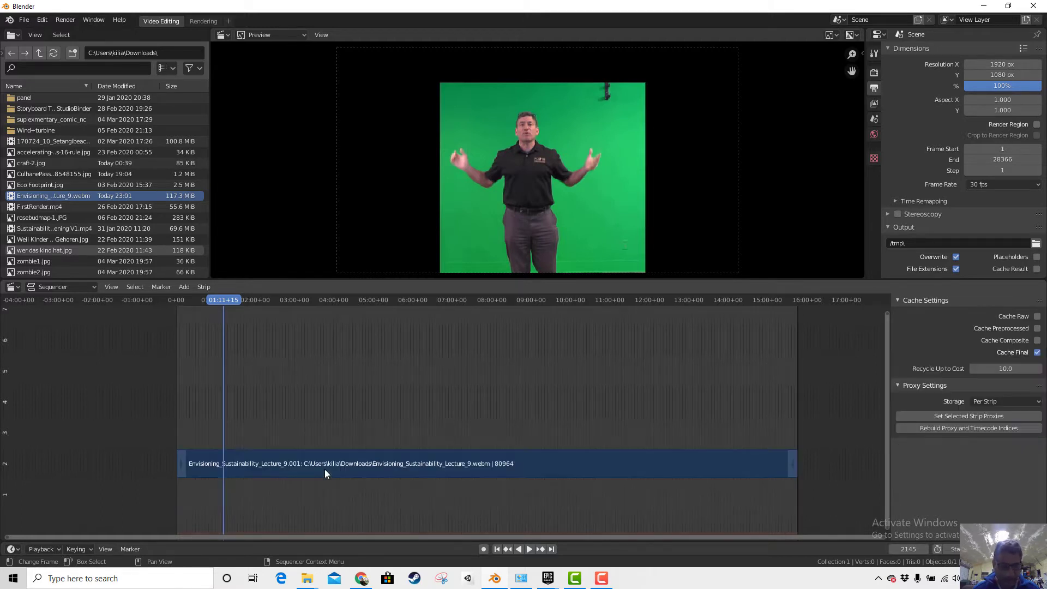
key(Tab)
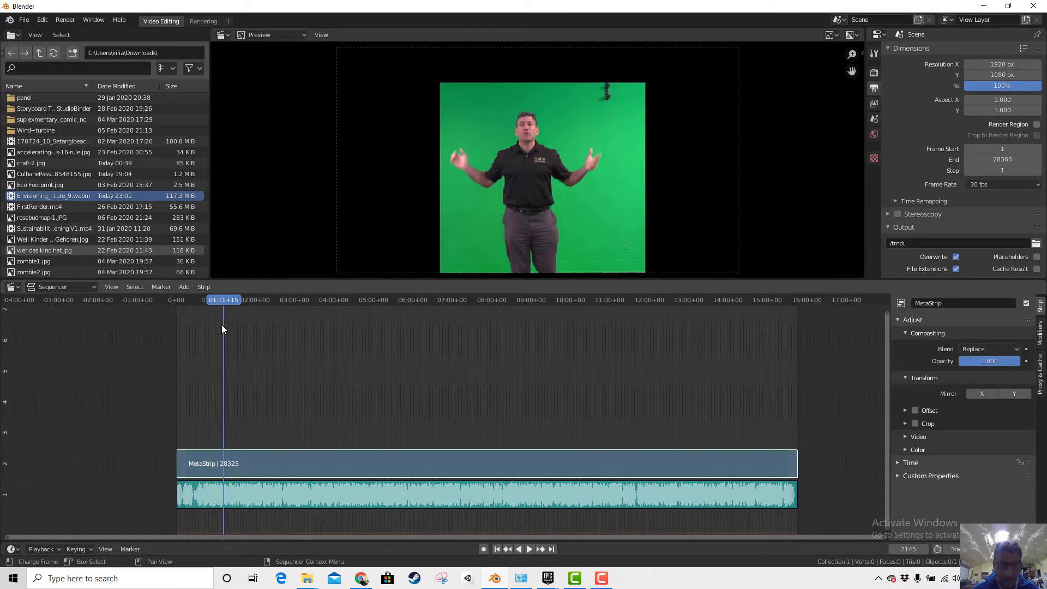
Step: Move the playhead to 01:23+28 and add a Gaussian Blur effect strip to the selected meta strip
mouse_move(235, 301)
mouse_down()
mouse_move(264, 303)
mouse_move(233, 306)
mouse_up()
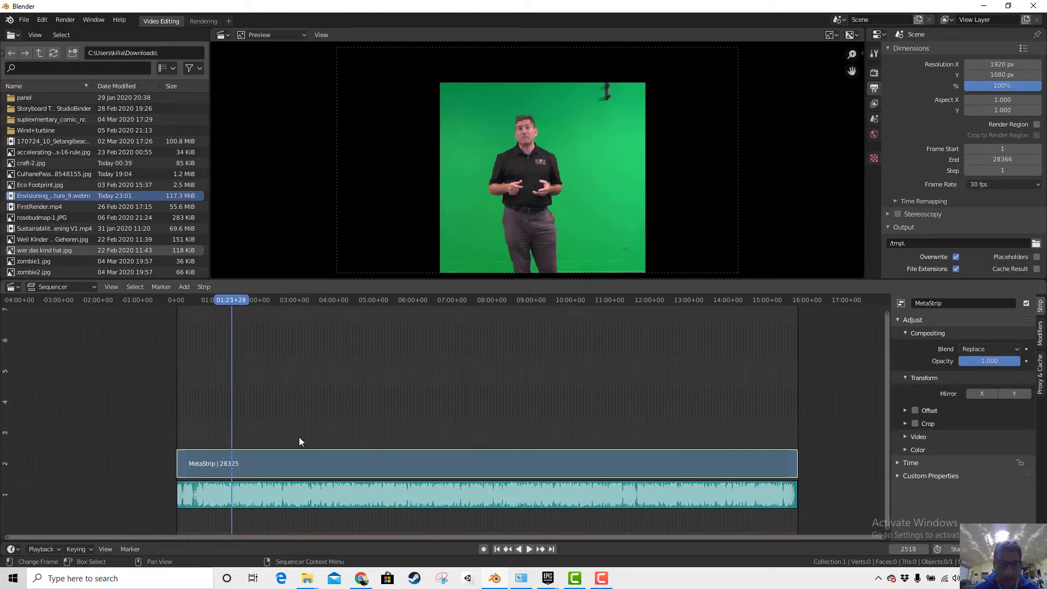
click(311, 434)
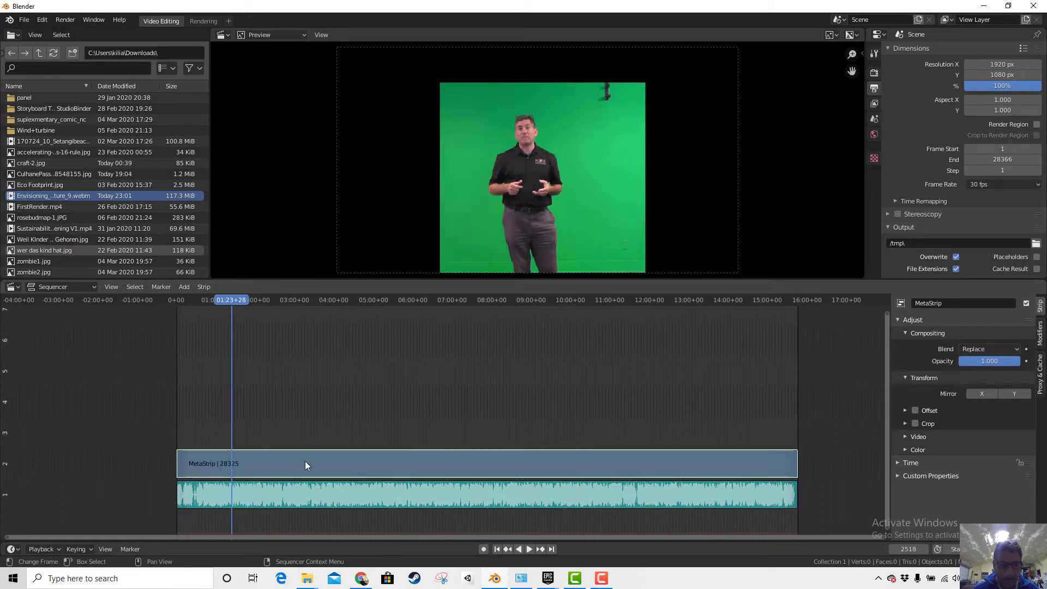
click(305, 460)
click(310, 431)
click(303, 460)
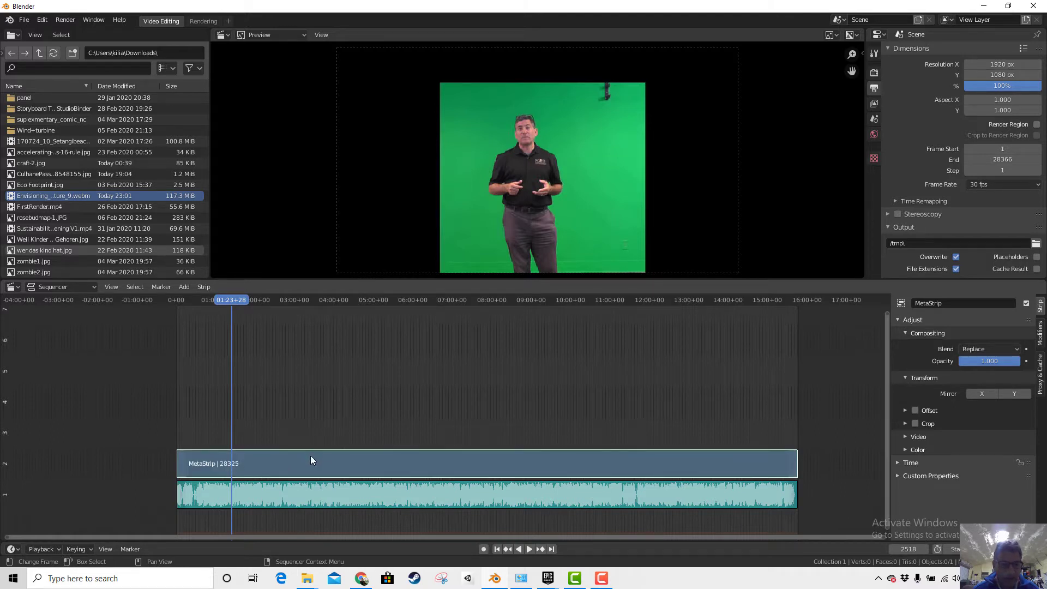
click(180, 287)
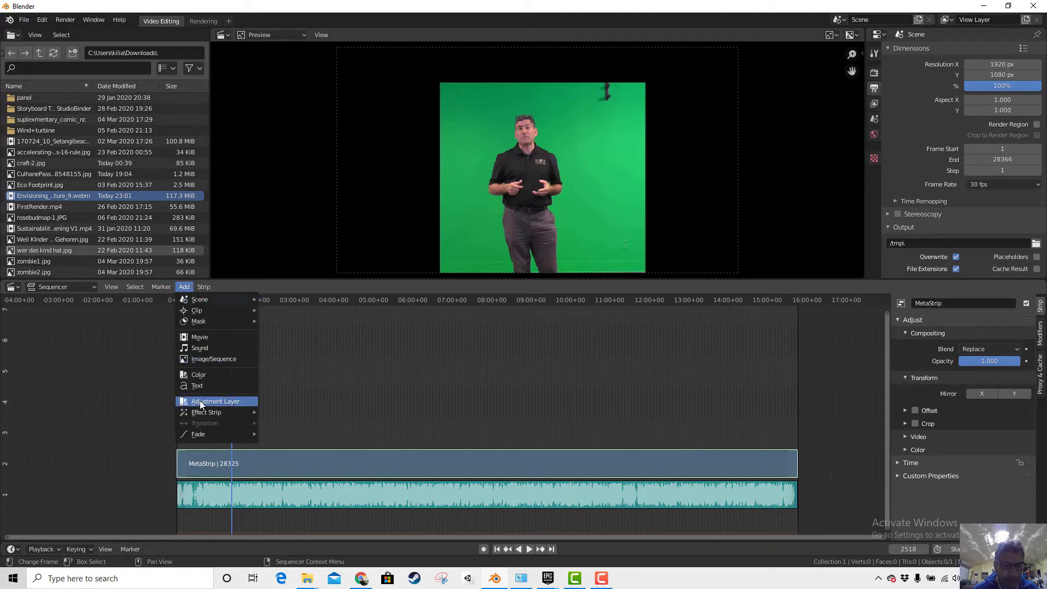
mouse_move(204, 409)
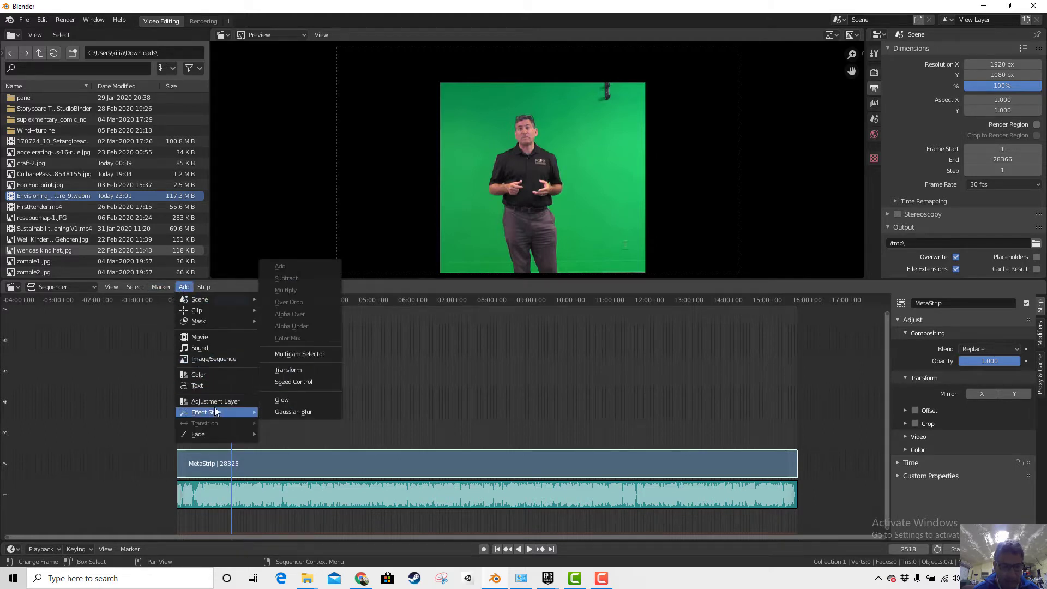
click(290, 410)
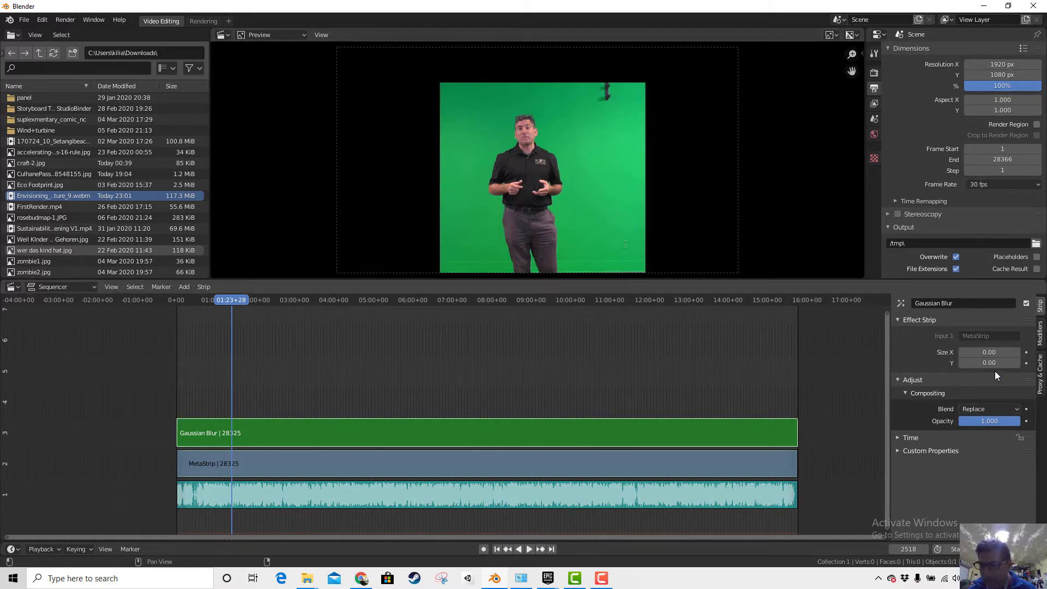
Step: Add a Hue Correct modifier to the Gaussian Blur strip and display its value (V) curve
click(1040, 338)
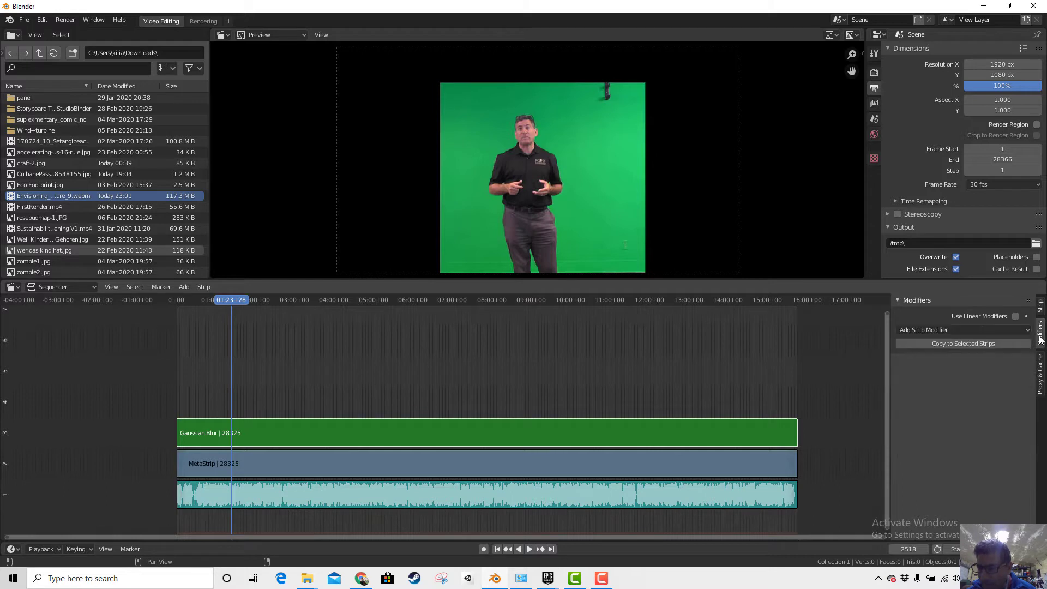
click(944, 330)
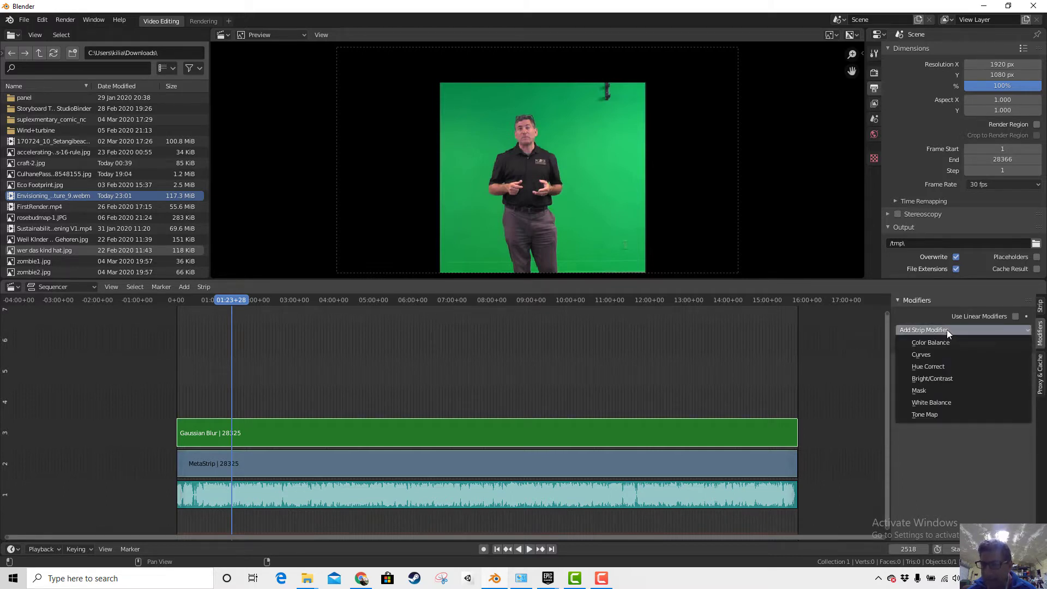
click(939, 366)
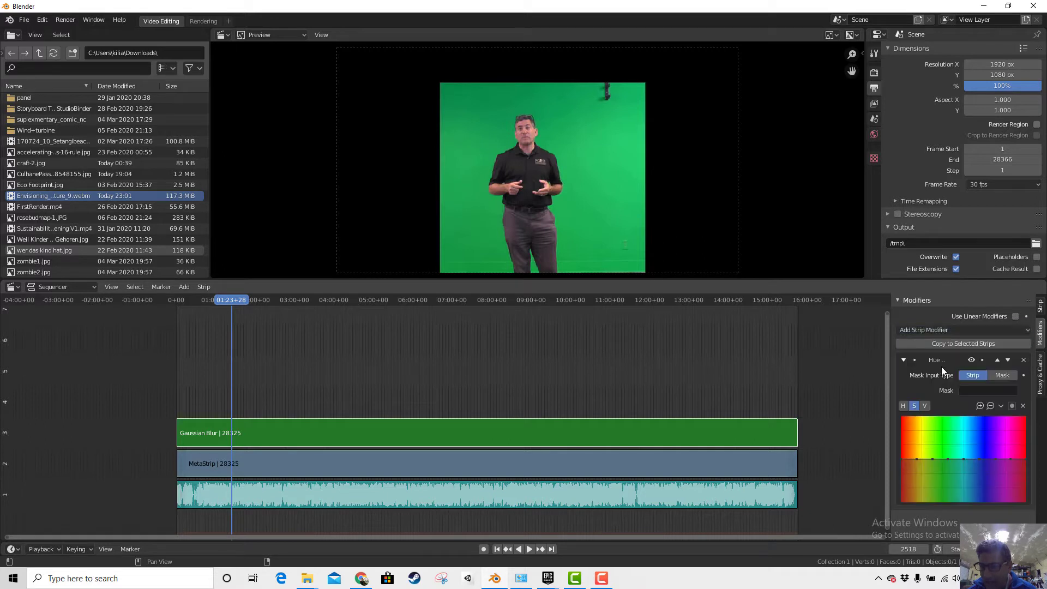
click(925, 407)
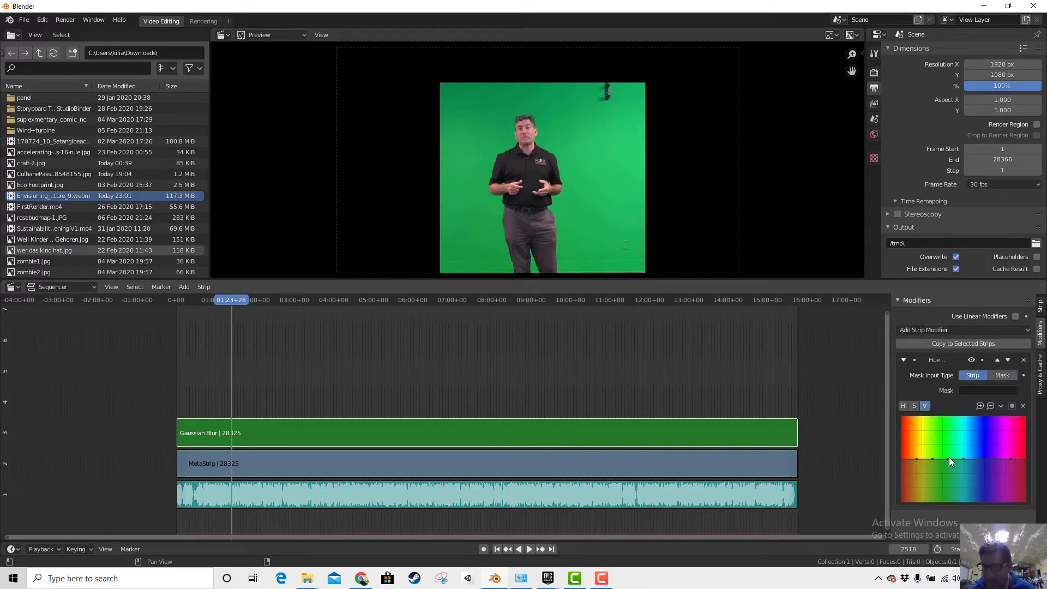
Step: Raise the green region of the value curve into a peak, keeping the cyan side near the midline
drag(931, 459, 944, 418)
drag(944, 460, 962, 452)
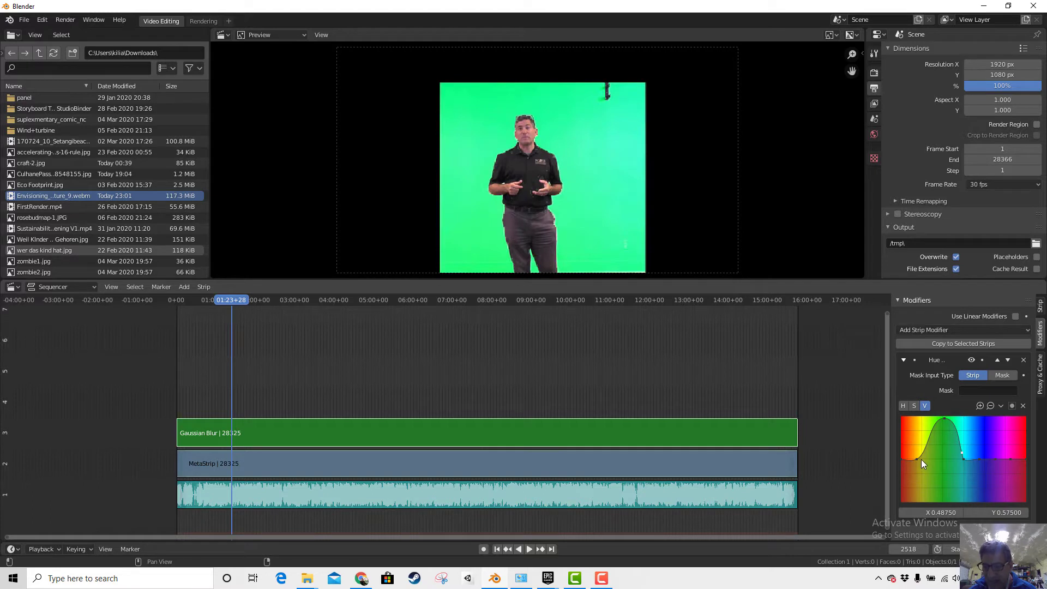
drag(943, 417, 941, 426)
Step: Delete the value curve's point at X 0.12500 and lower the red-to-yellow side to about X 0.17917, Y 0.08750
click(918, 456)
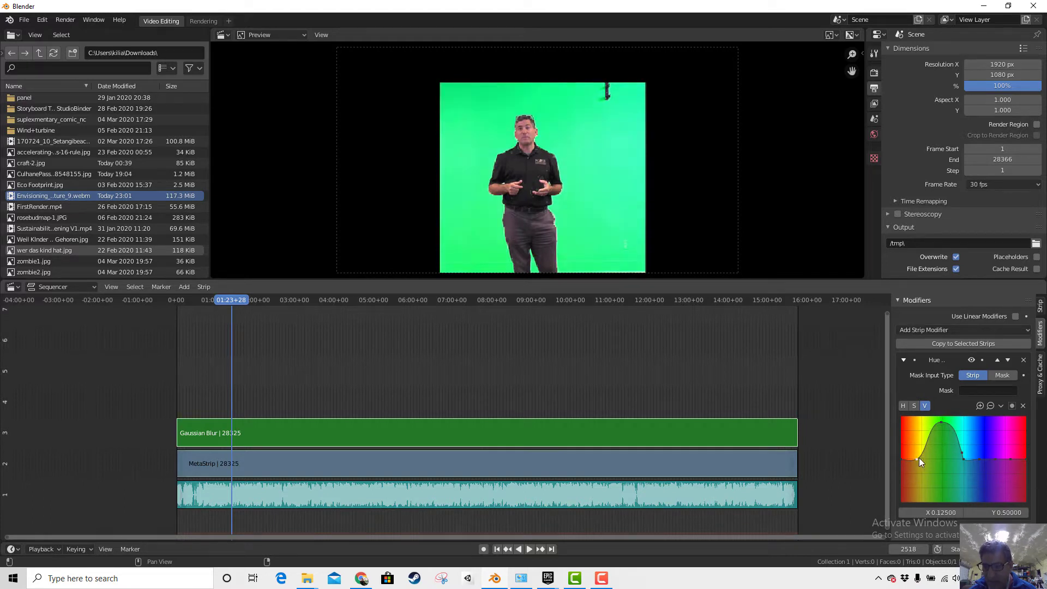
click(1023, 406)
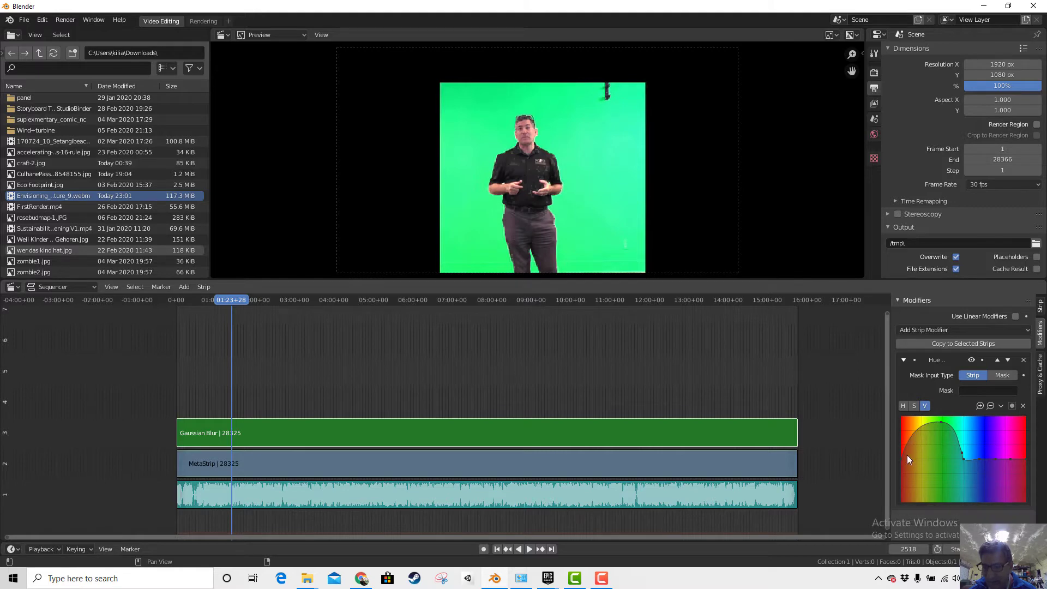
drag(901, 458, 923, 494)
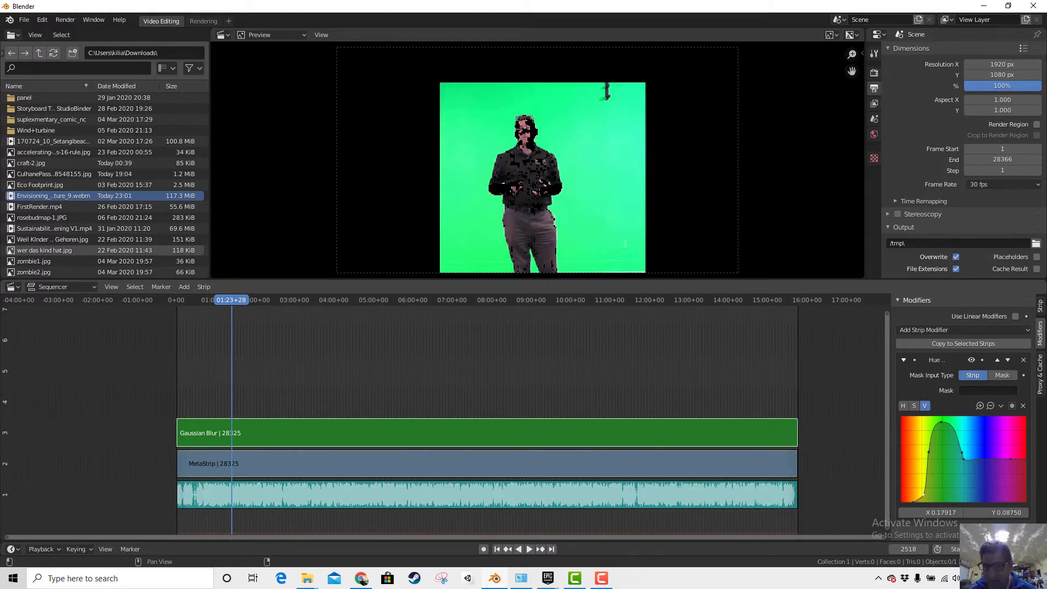
Step: Lower the blue-to-red side of the value curve to the bottom, leaving a green peak at X 0.32500, Y 0.95000
drag(961, 453, 957, 455)
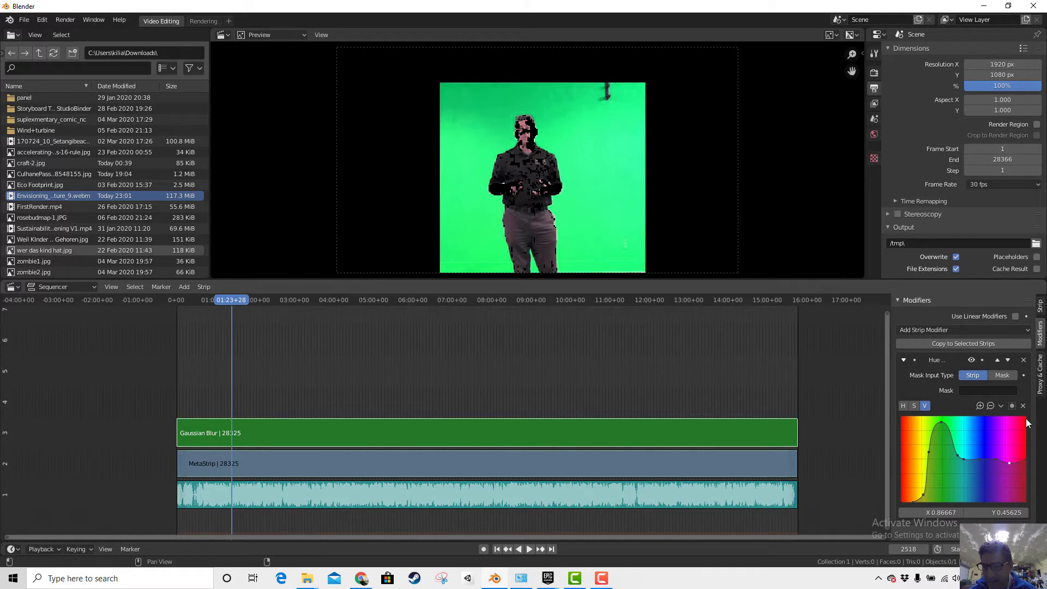
click(1025, 455)
click(1024, 459)
drag(1023, 454, 950, 416)
click(940, 423)
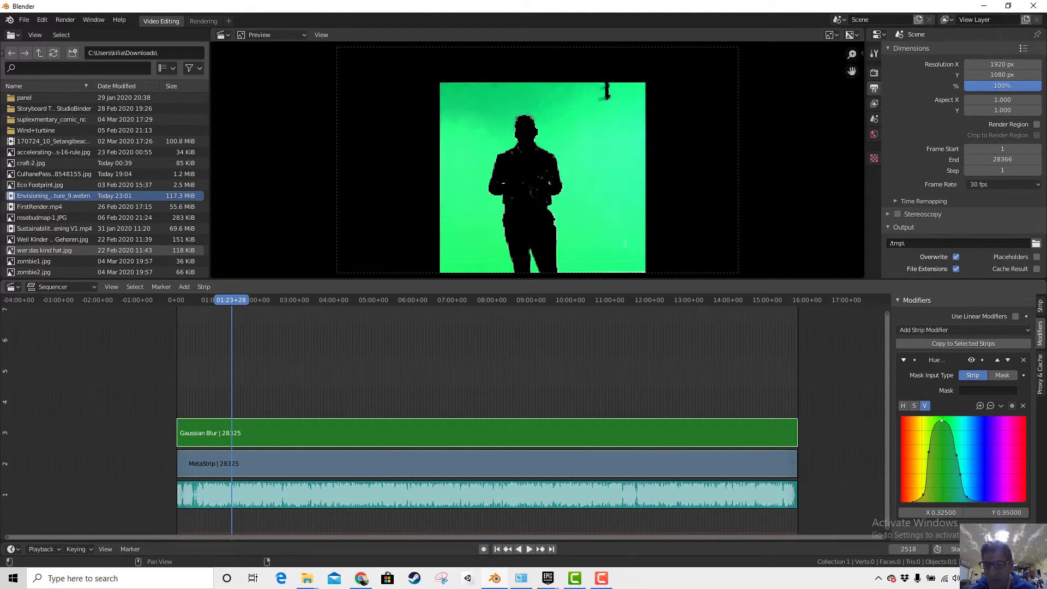
Step: Reshape the slopes beside the green peak, moving the cyan-side point to X 0.46667, Y 0.60000
drag(928, 455, 928, 457)
click(923, 496)
mouse_move(956, 455)
mouse_down()
mouse_move(960, 483)
mouse_move(960, 473)
mouse_up()
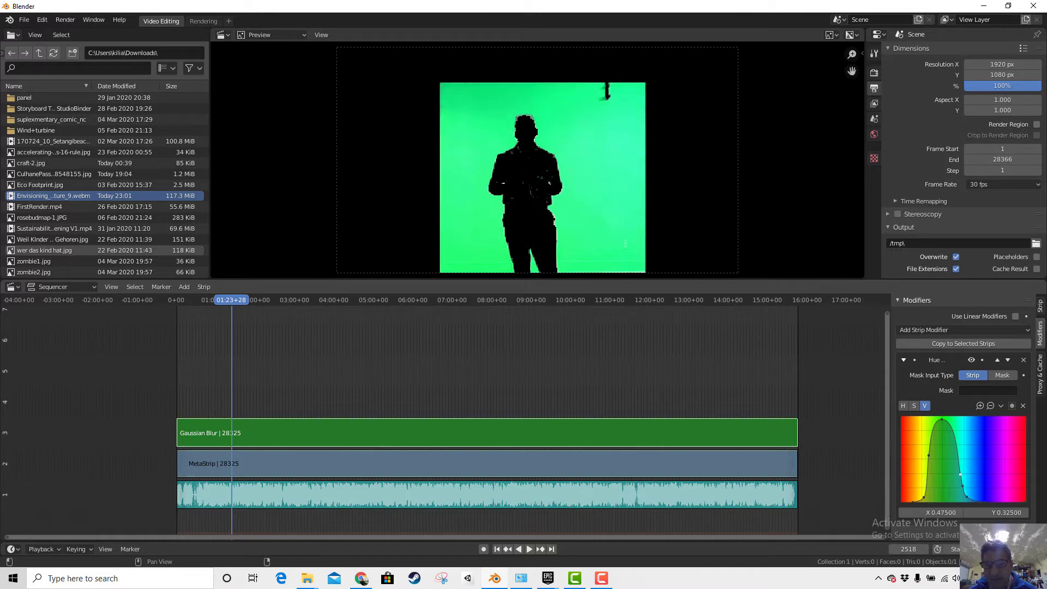
click(956, 449)
drag(939, 420, 941, 416)
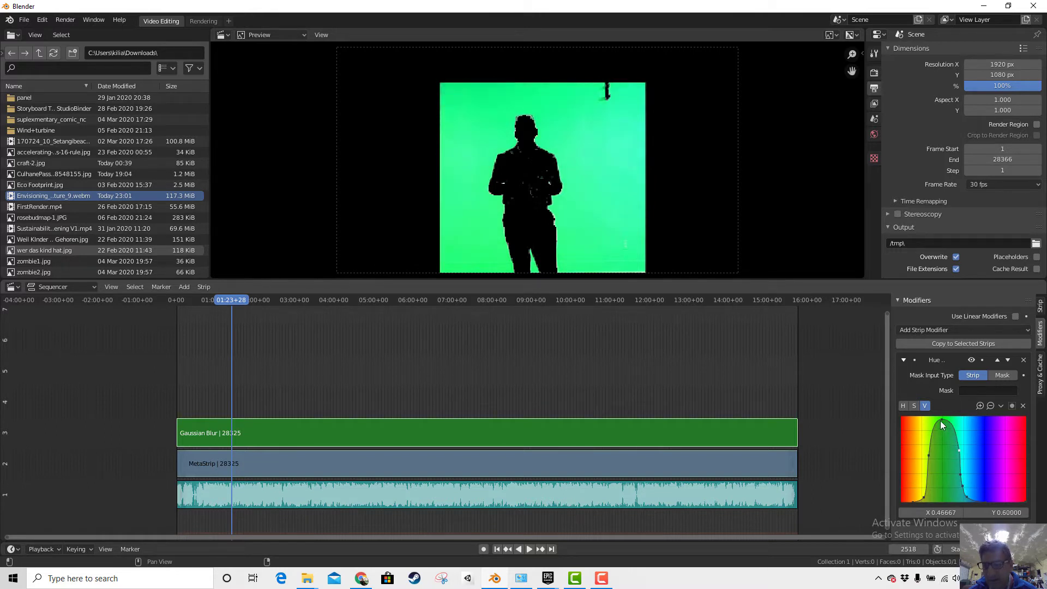
Step: Fine-tune both flanks of the green peak, placing the lower cyan-side point at X 0.50417, Y 0.17500, and inspect the speaker's silhouette in the preview
click(927, 455)
drag(923, 497, 920, 500)
click(956, 449)
click(964, 487)
scroll(562, 192, up, 4)
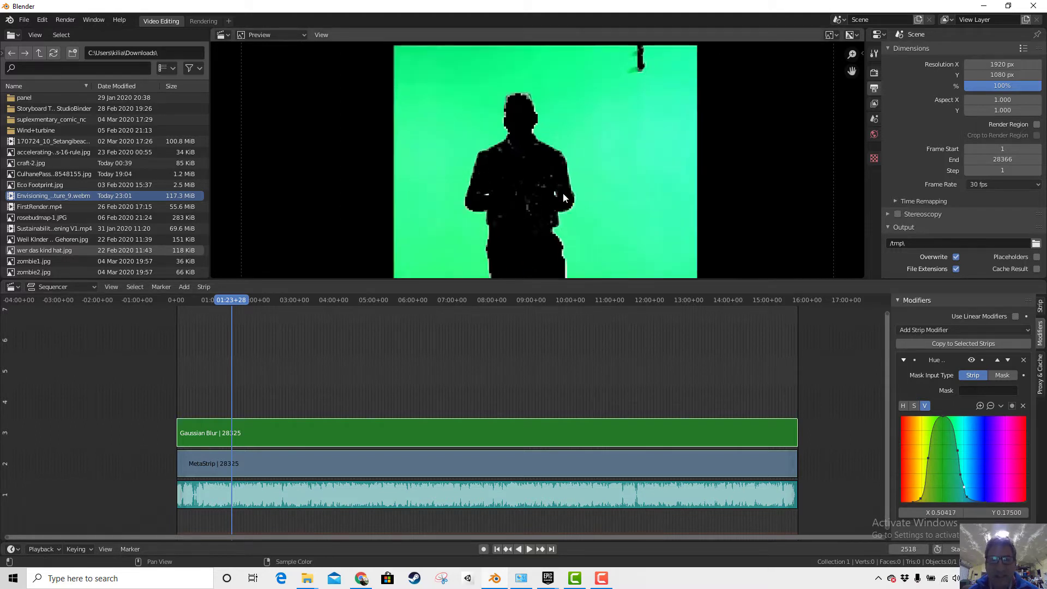
scroll(544, 143, down, 4)
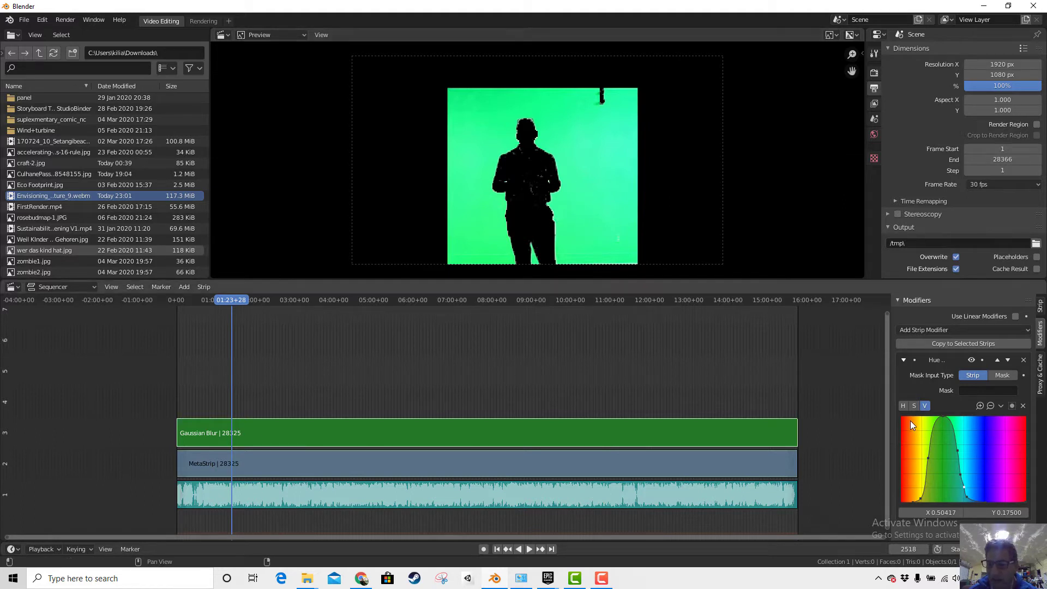
Step: On the Hue Correct saturation curve, lower the yellow point to X 0.14583, Y 0.00000 and bring the red starting end to zero
click(913, 406)
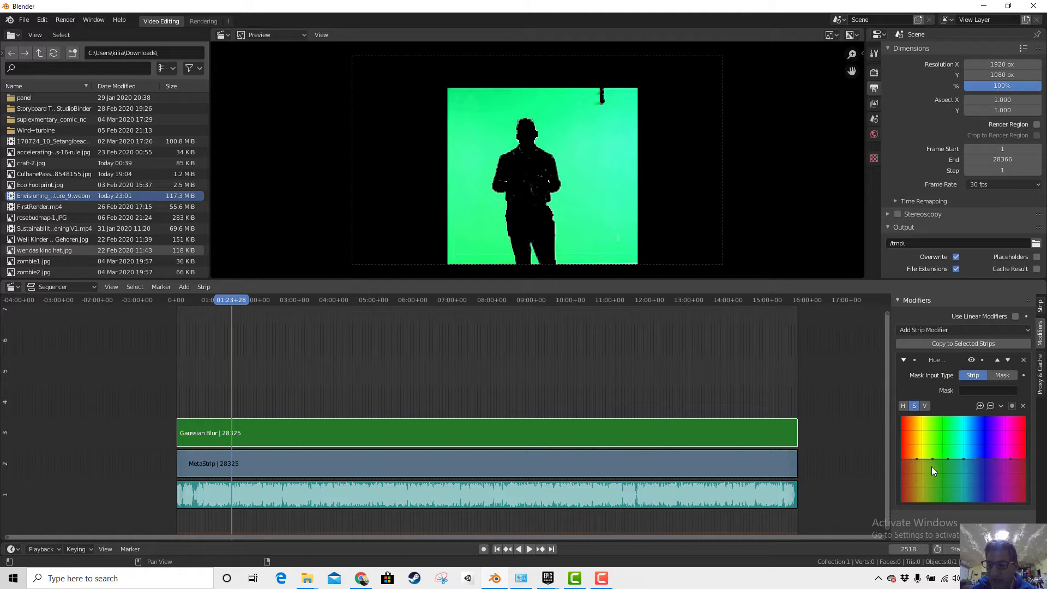
drag(915, 460, 919, 500)
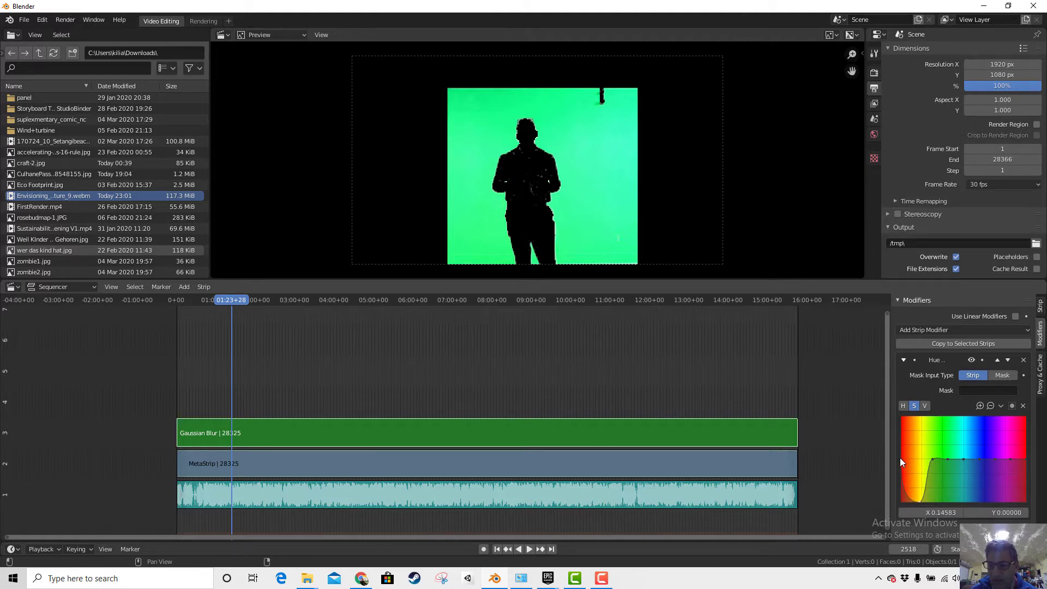
drag(900, 458, 947, 459)
Step: Delete the saturation curve's mid-height points from green to magenta and lower its end point to X 1.00000, Y 0.00000
click(931, 459)
click(1023, 406)
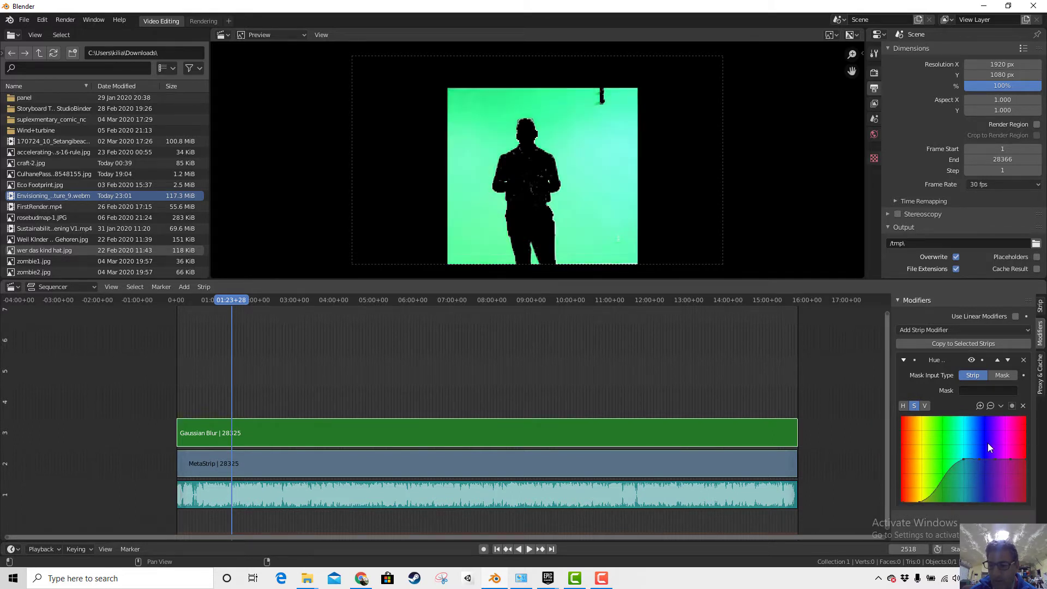
click(963, 459)
click(1022, 406)
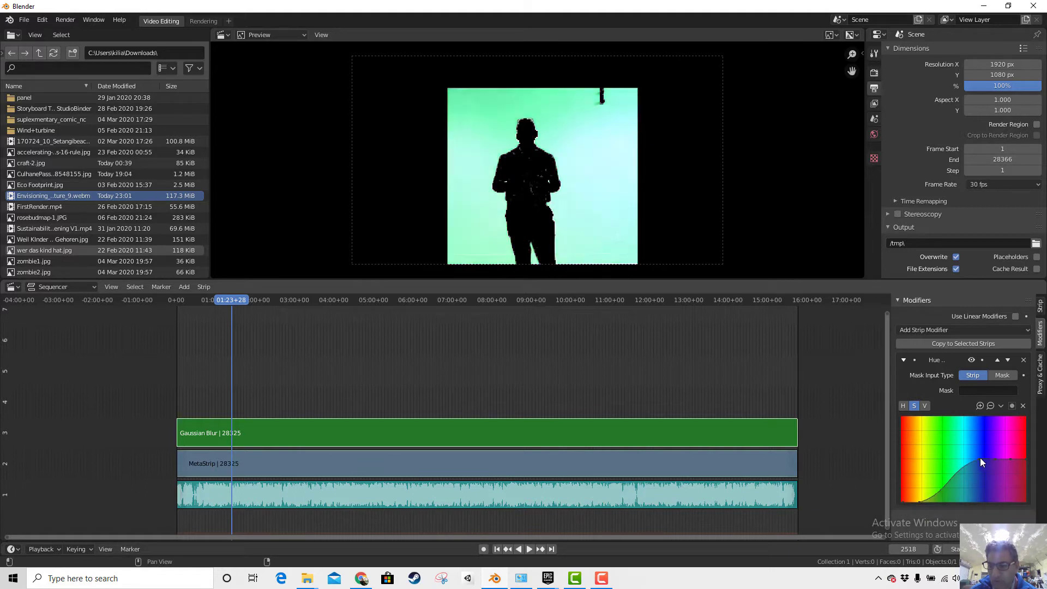
click(979, 459)
click(1022, 405)
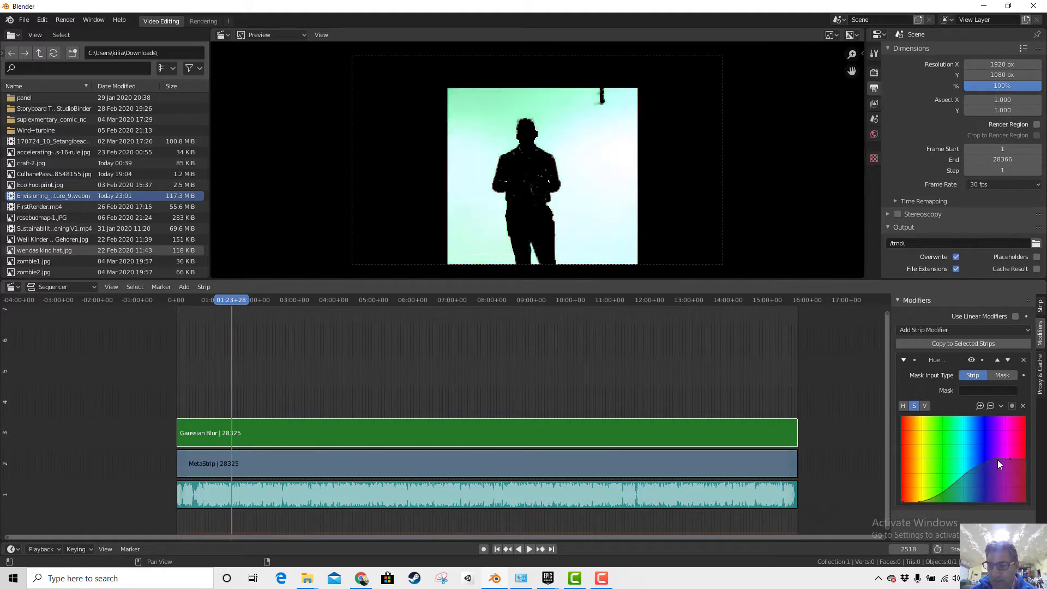
click(996, 459)
click(1023, 405)
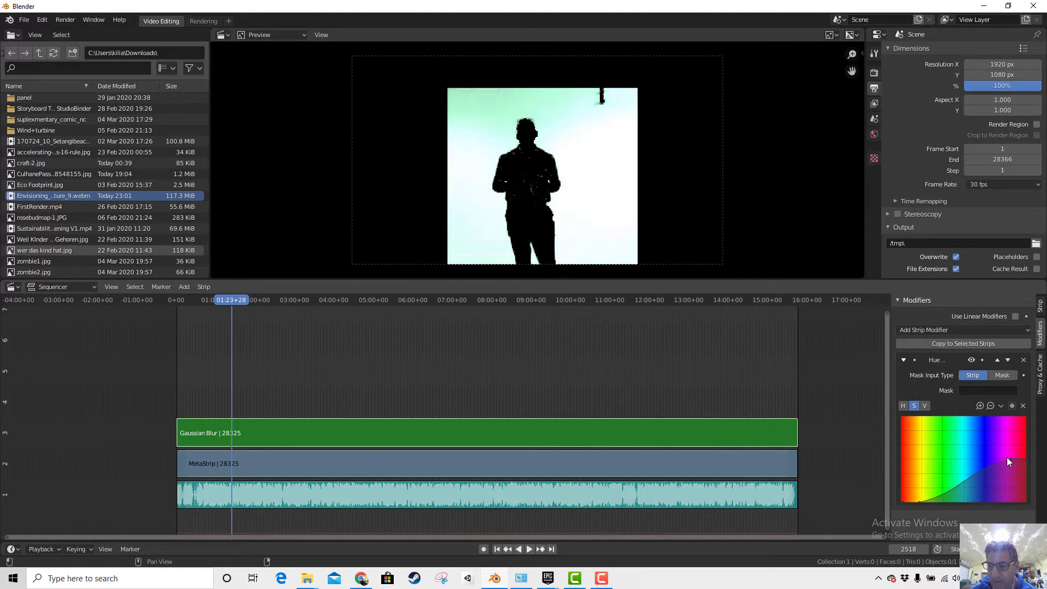
click(1010, 459)
click(1022, 406)
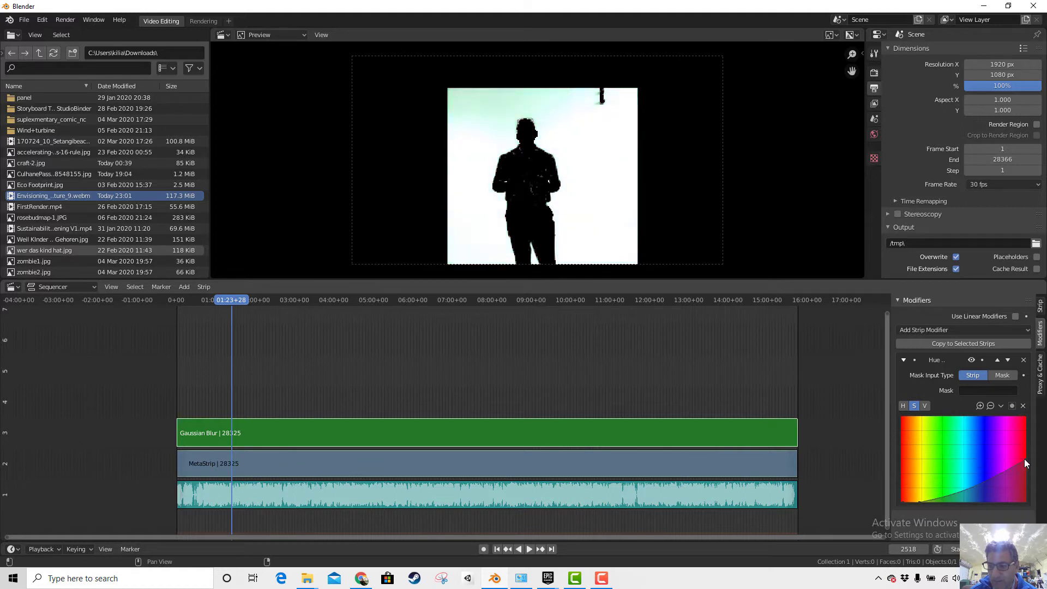
click(1025, 459)
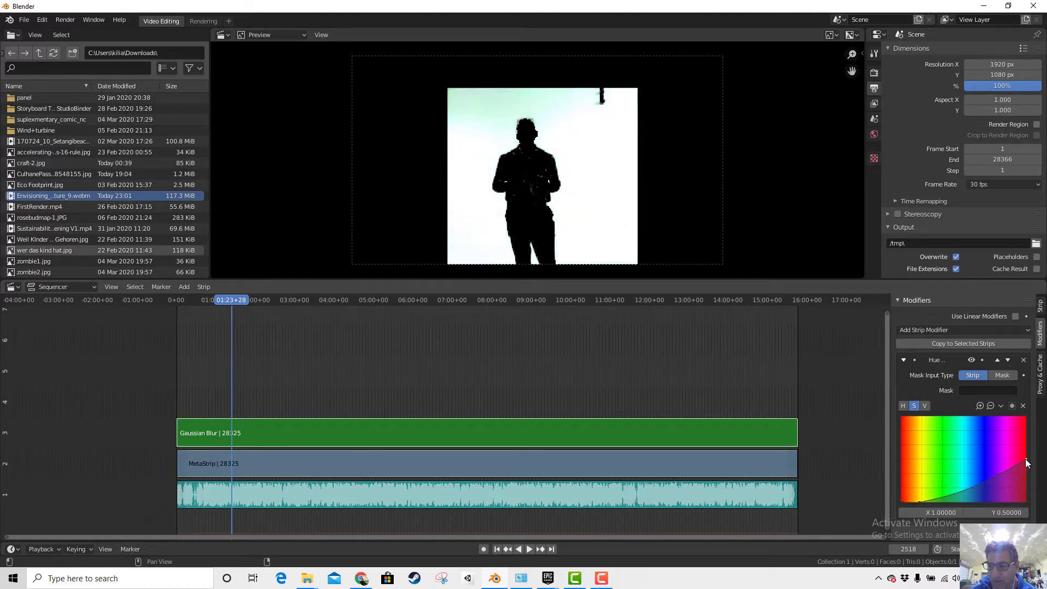
drag(1025, 459, 1026, 501)
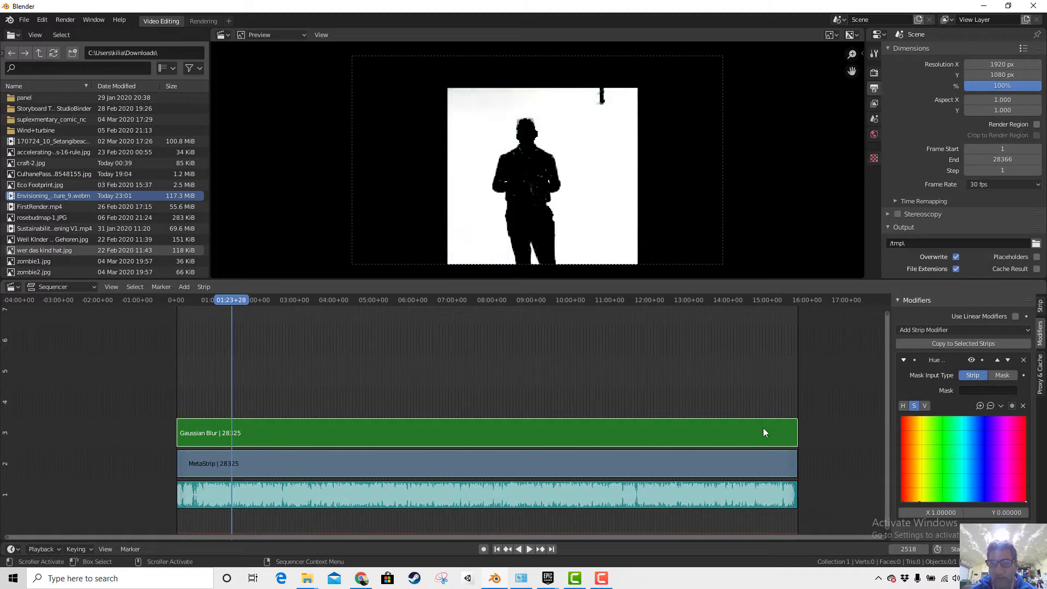
Step: Adjust the green point of the hue curve to X 0.32917, Y 0.51250
click(902, 406)
mouse_move(933, 458)
mouse_down()
mouse_move(930, 471)
mouse_move(941, 458)
mouse_up()
click(963, 459)
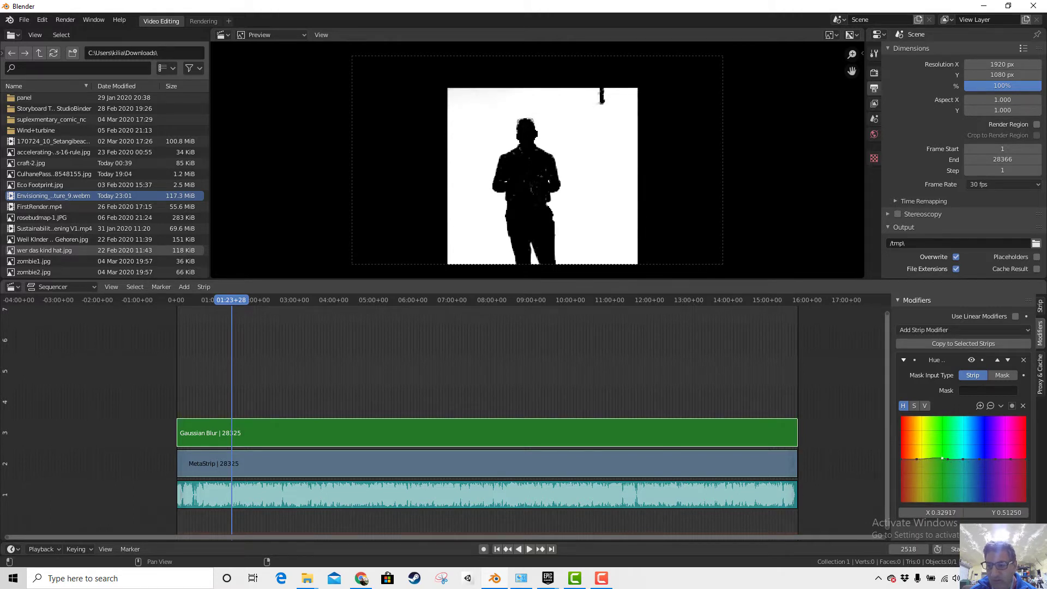
Step: Steepen the value curve's flanks, placing the yellow-side point at X 0.20833, Y 0.65000 and the green peak at X 0.33333, Y 1.00000
click(914, 406)
click(924, 406)
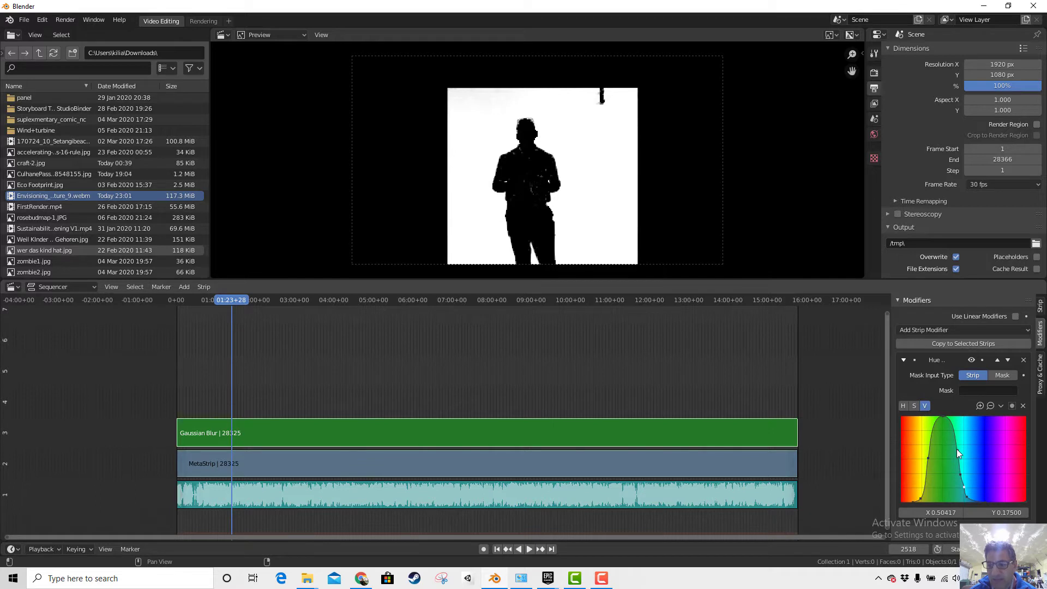
drag(964, 486, 946, 440)
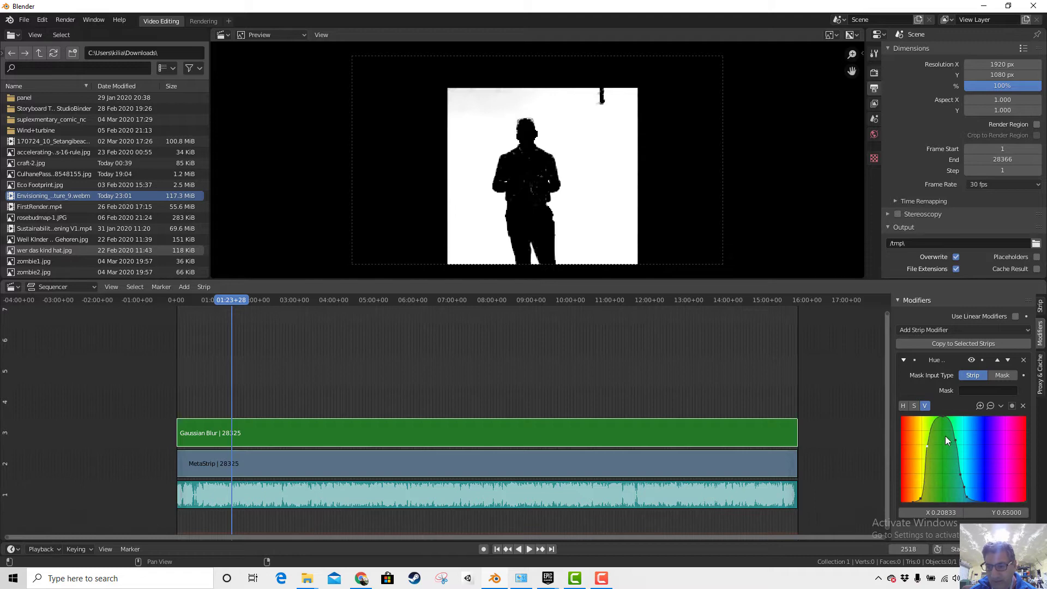
click(943, 418)
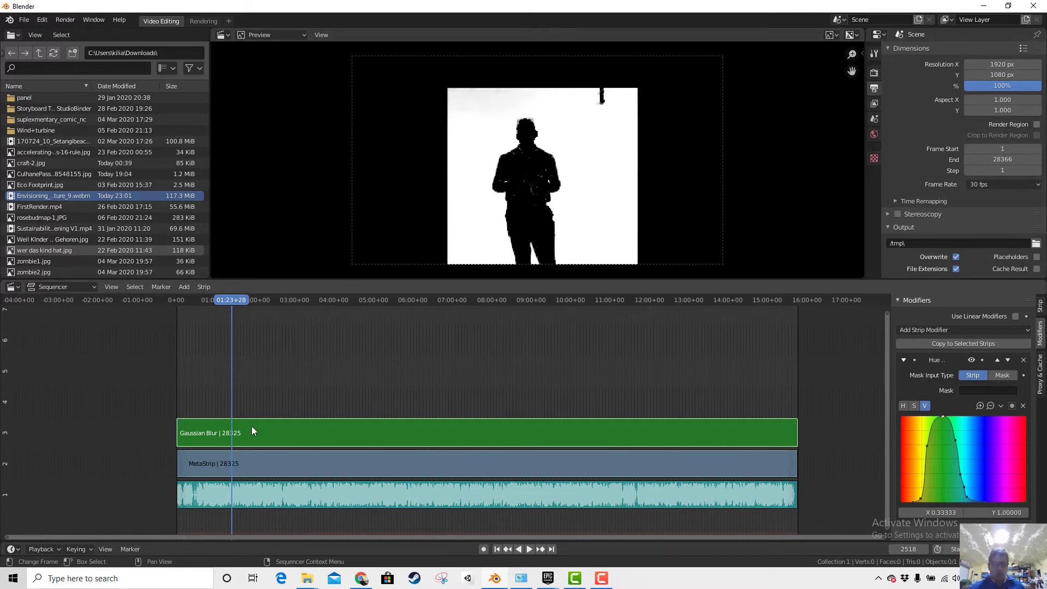
Step: Rename the Gaussian Blur strip as Key Master
click(1039, 306)
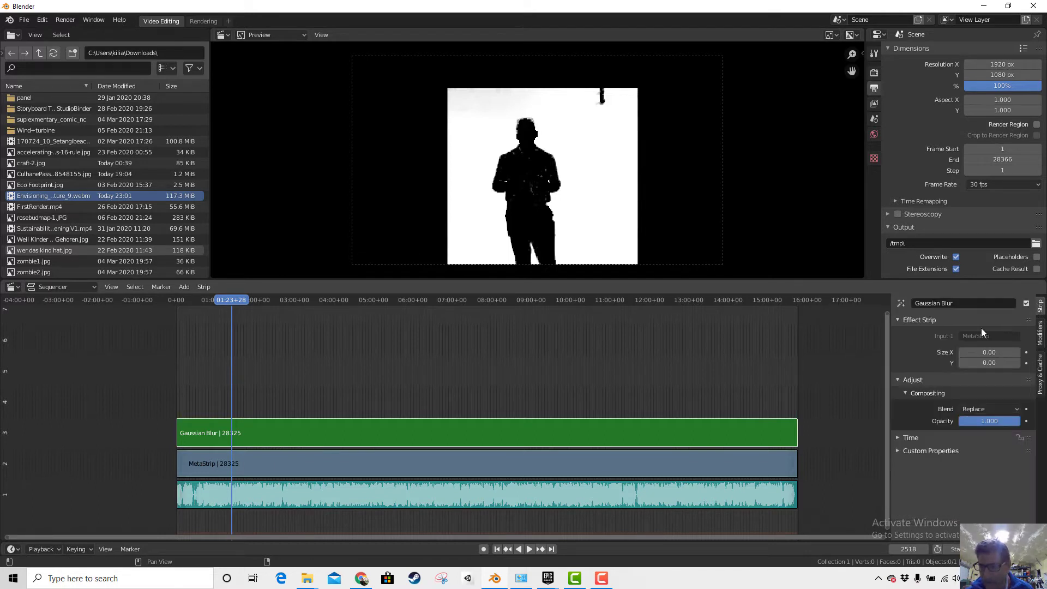
click(948, 303)
drag(954, 303, 894, 303)
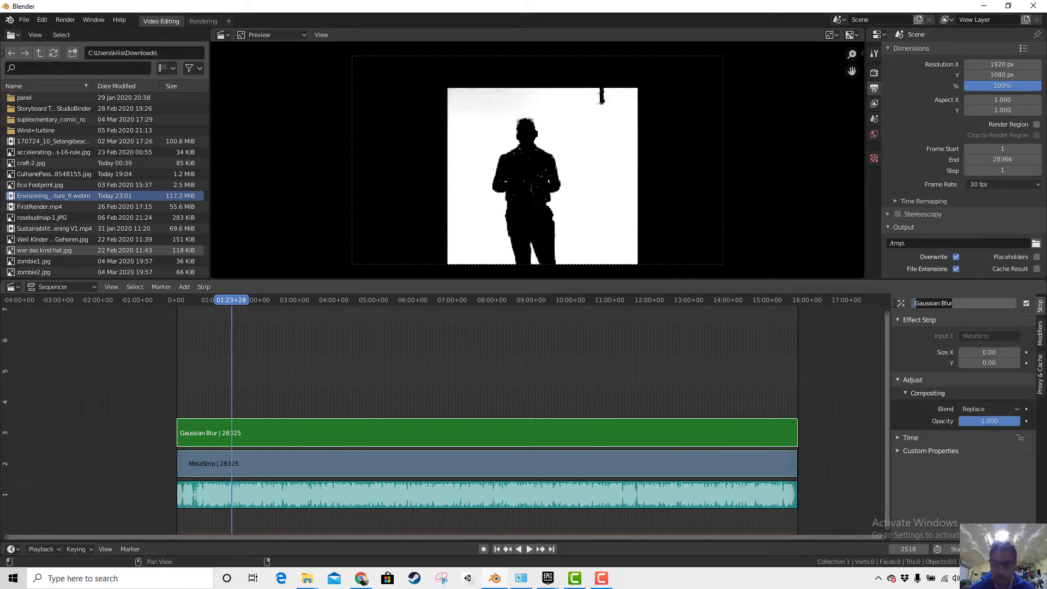
text(Keyk M)
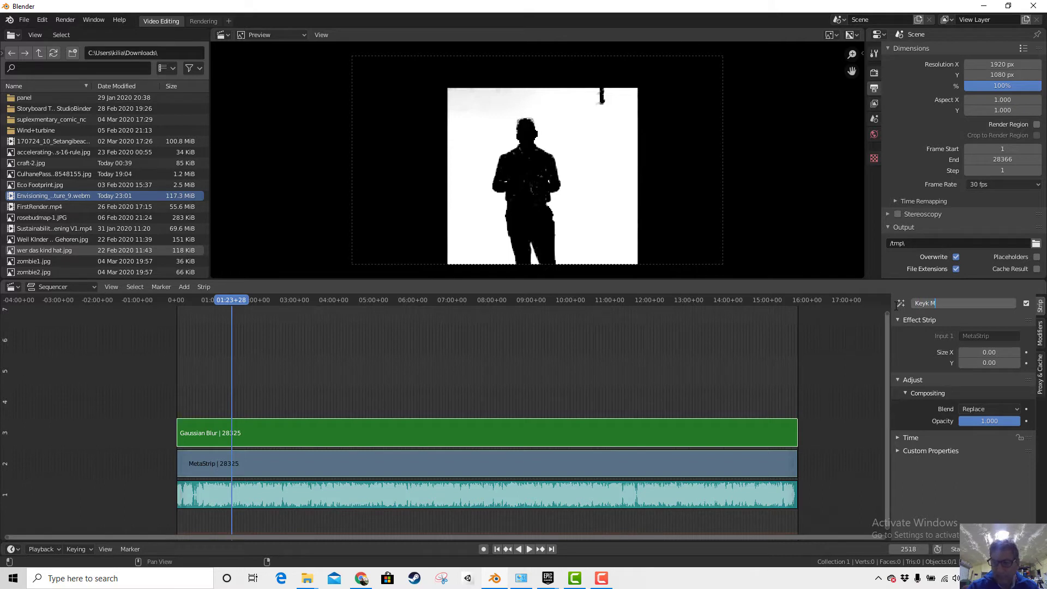
key(BackSpace)
text(Master)
key(Return)
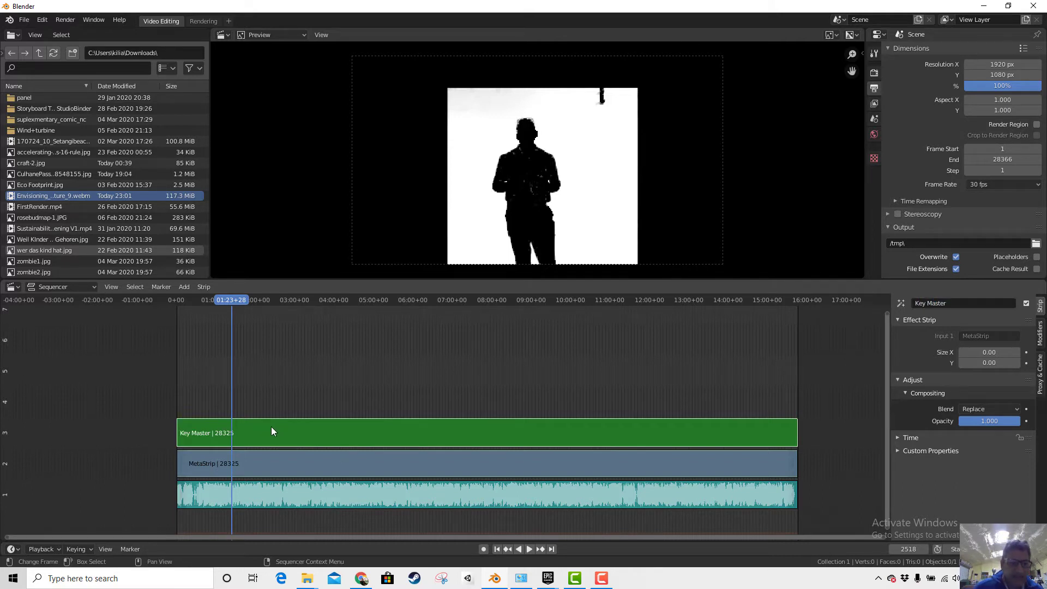
Step: Add a Transform effect strip based on the MetaStrip
click(275, 466)
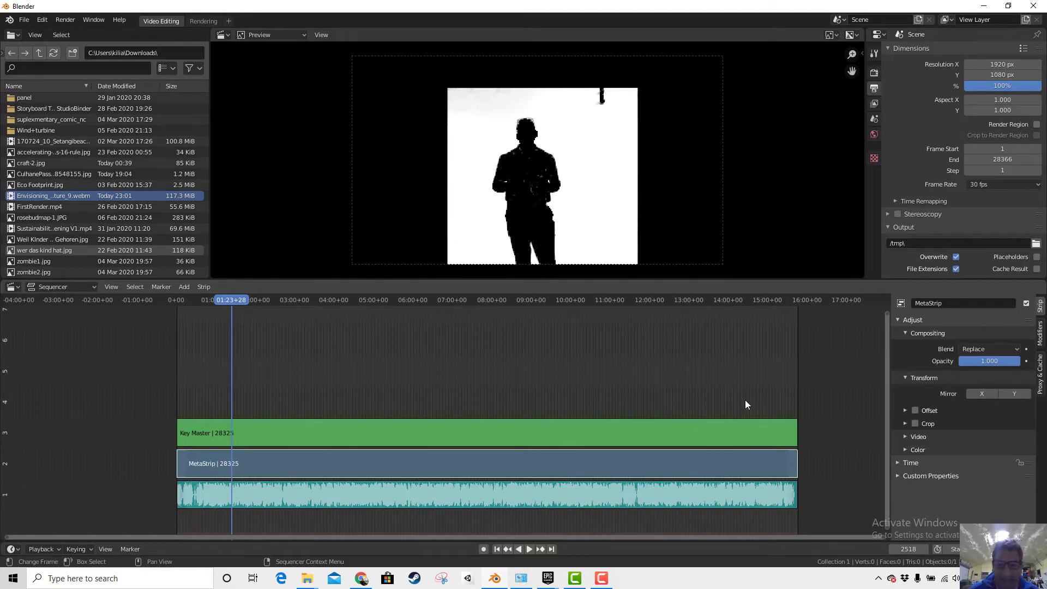
click(185, 286)
mouse_move(235, 414)
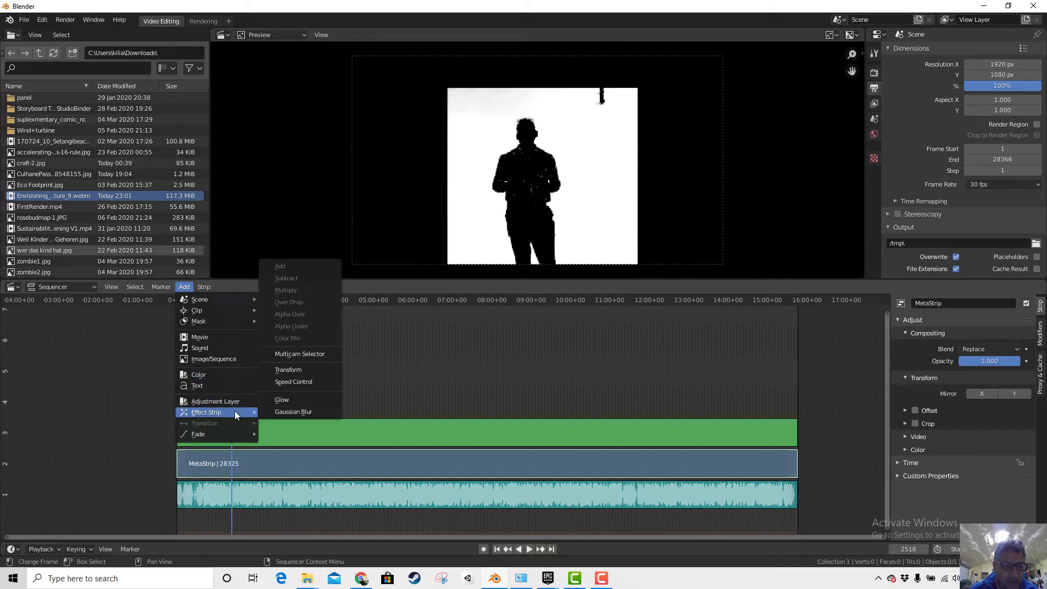
click(295, 370)
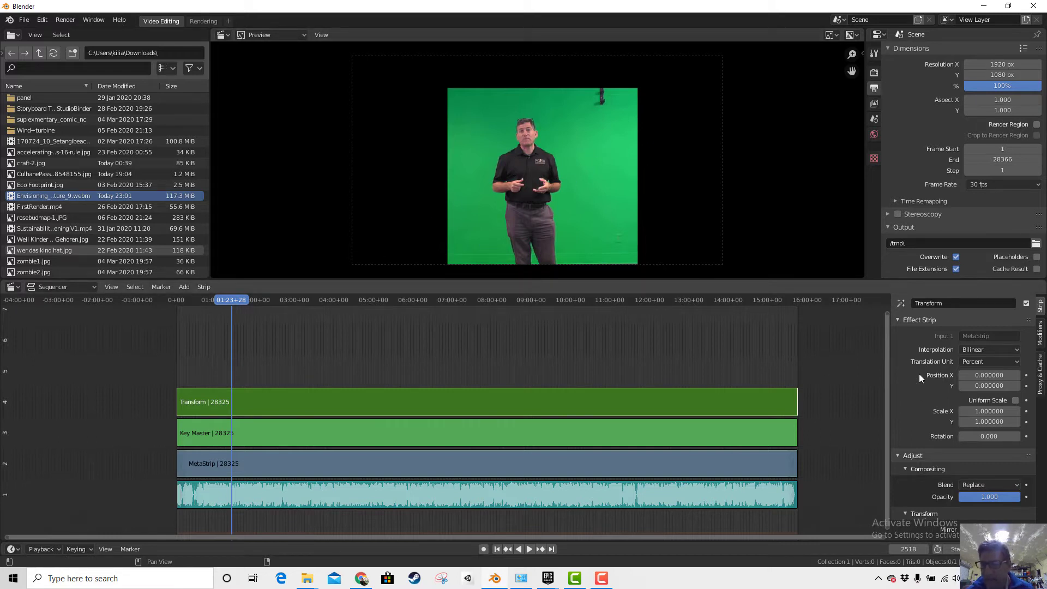
Step: Add a Color Balance modifier to the Transform strip, use Key Master as its strip mask, and look through the colour controls
click(1040, 335)
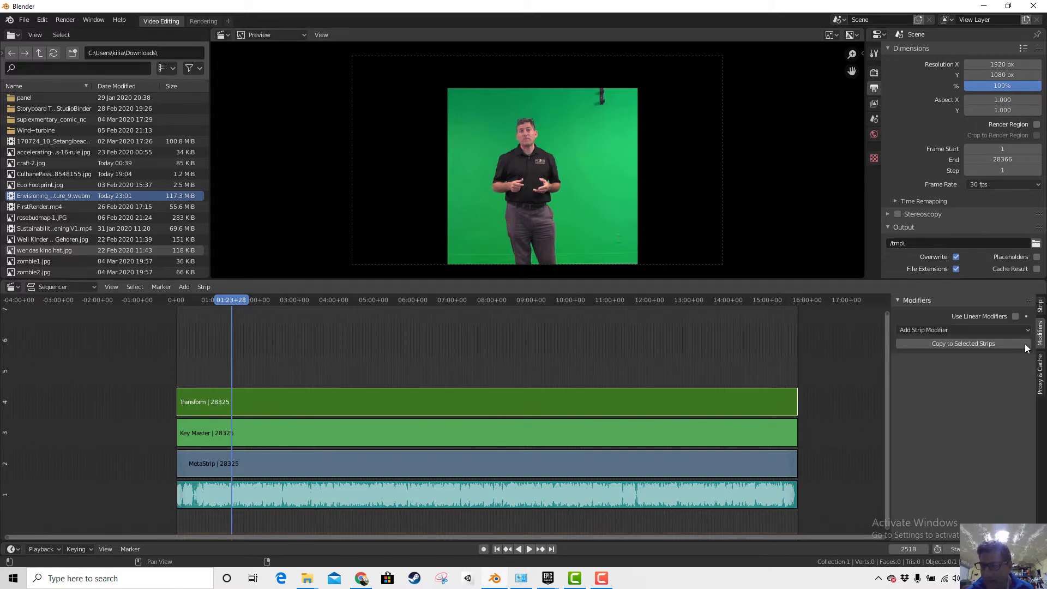
click(935, 330)
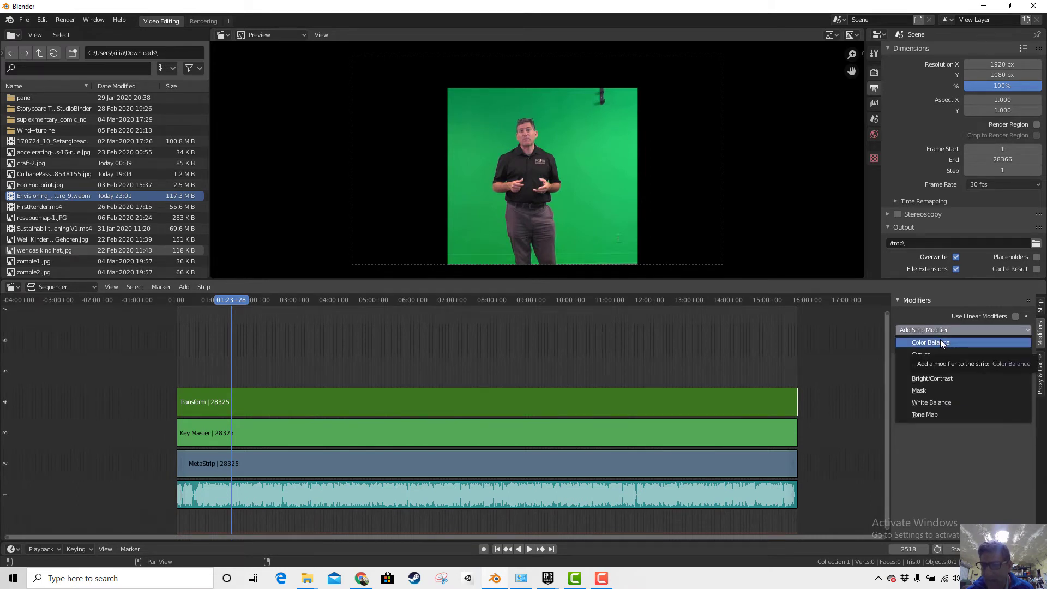
click(940, 342)
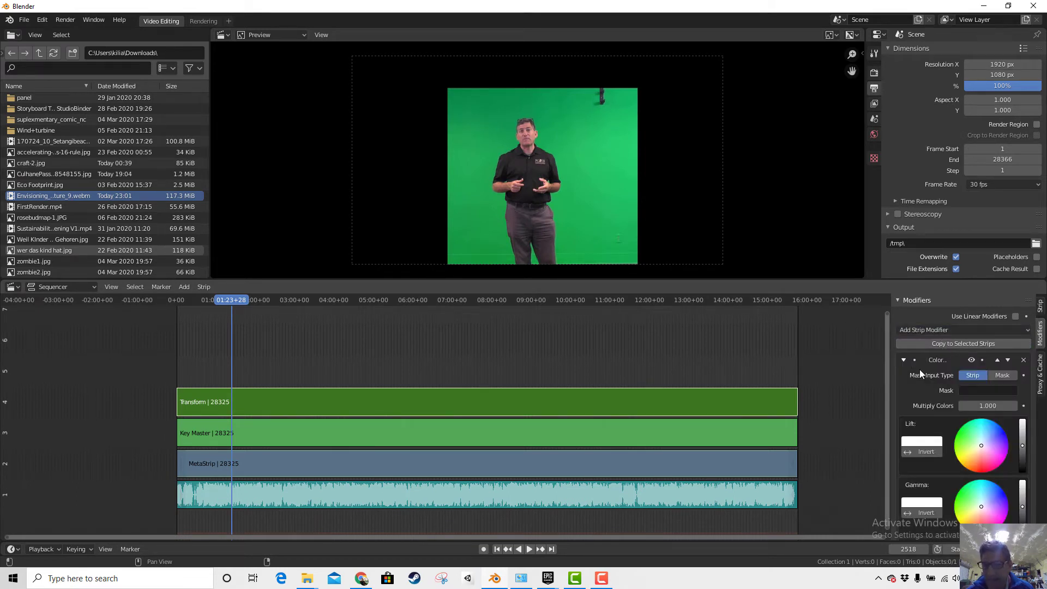
click(973, 388)
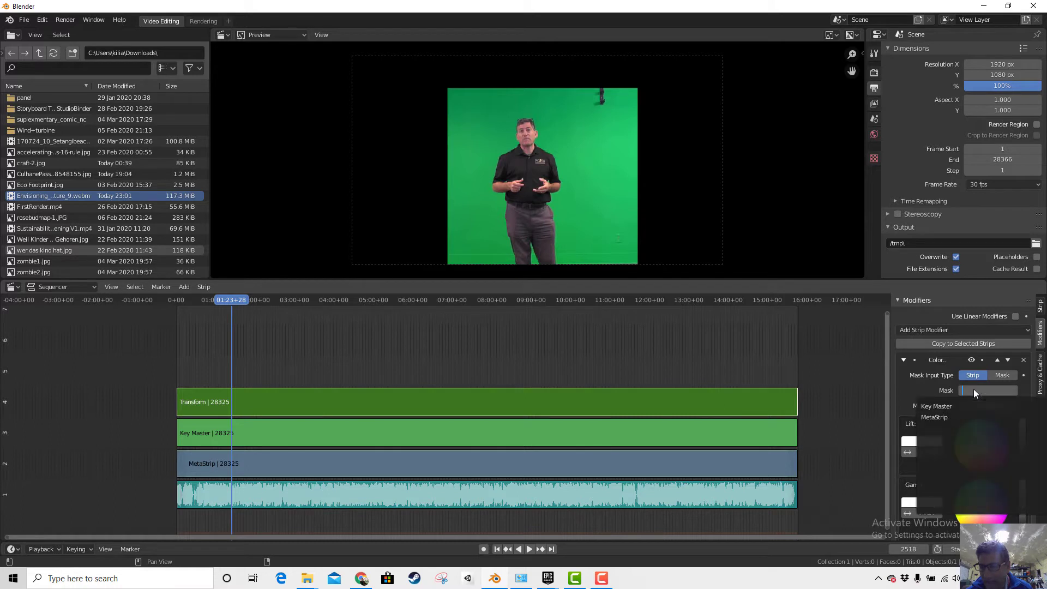
click(956, 406)
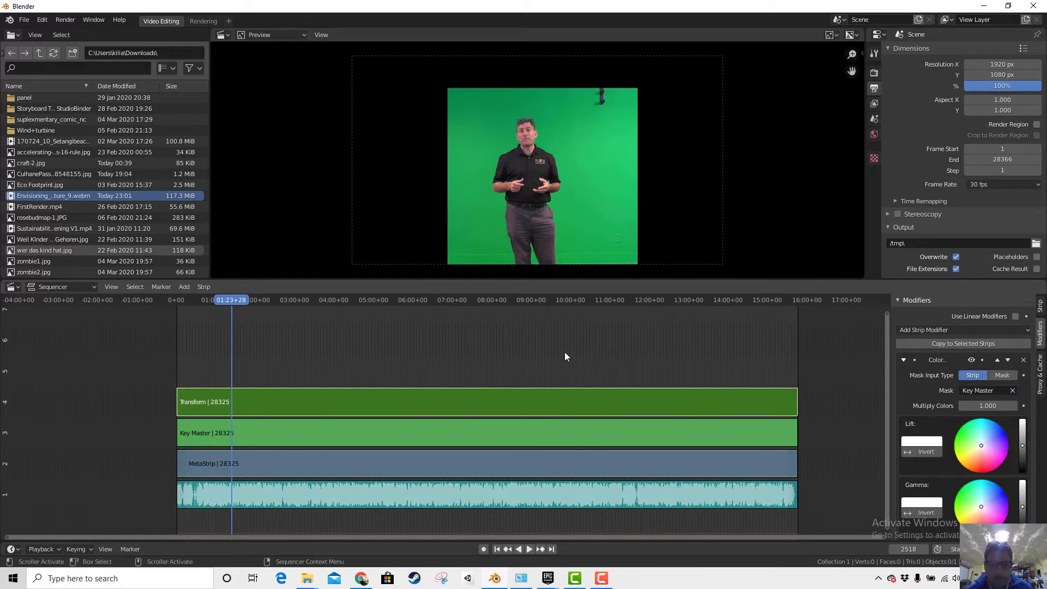
scroll(963, 380, down, 3)
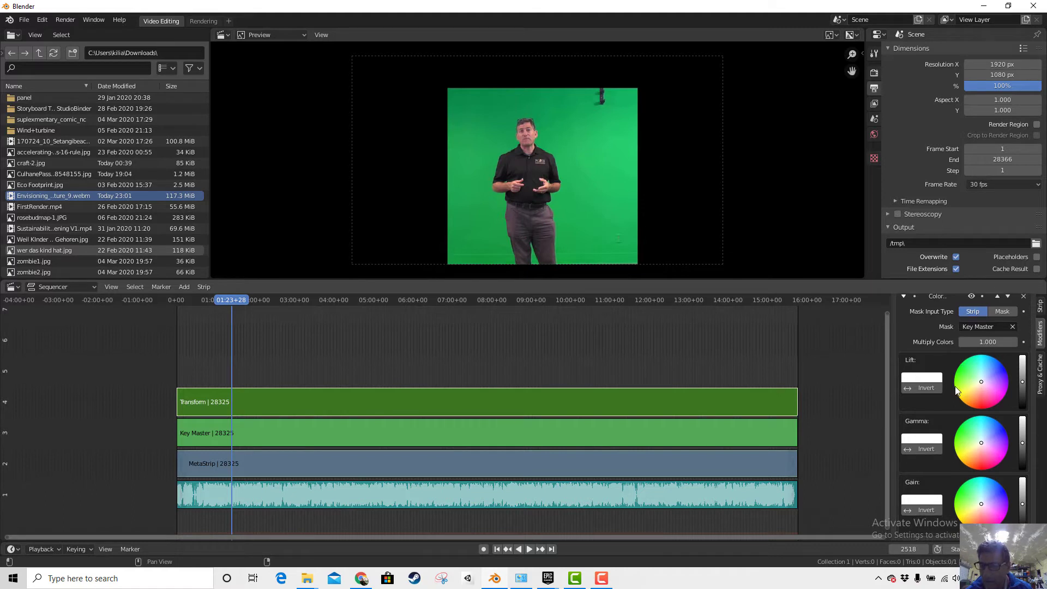
scroll(950, 390, up, 3)
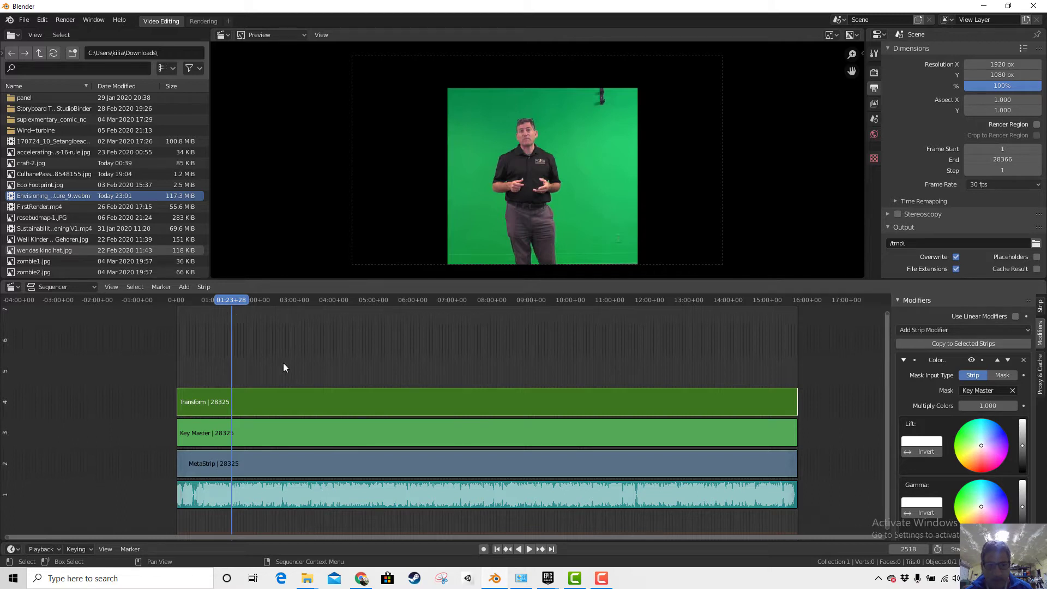
Step: Compare the Key Master and Transform modifiers, and delete the Transform strip
click(346, 433)
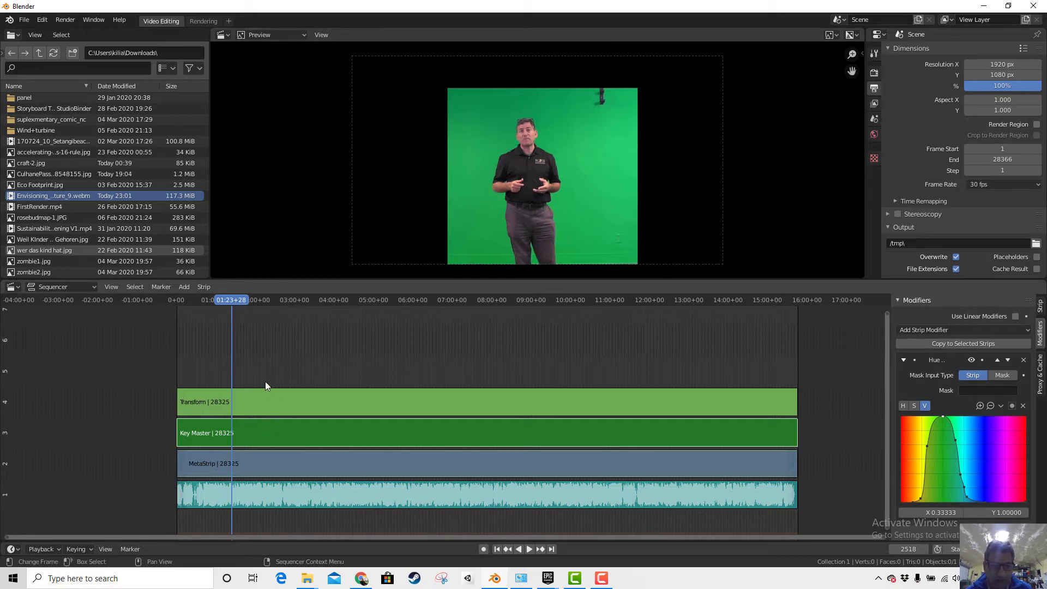
click(436, 404)
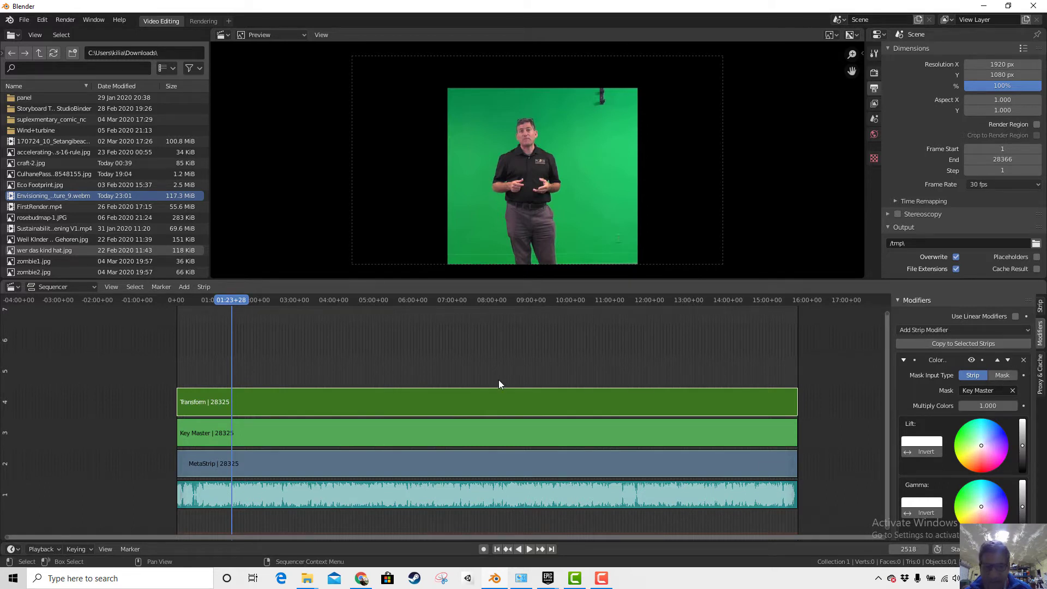
right_click(460, 395)
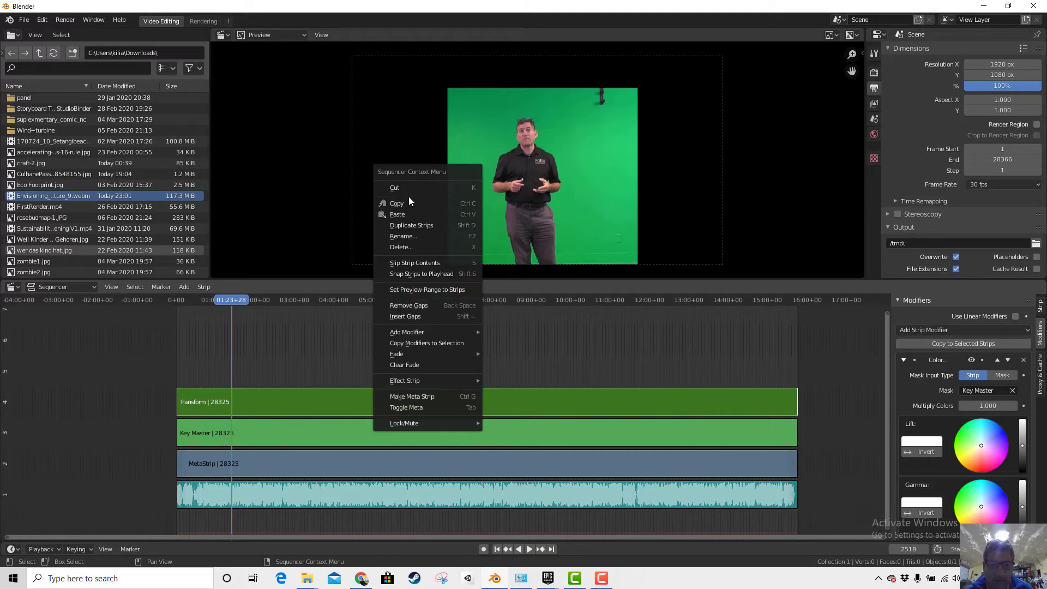
click(408, 247)
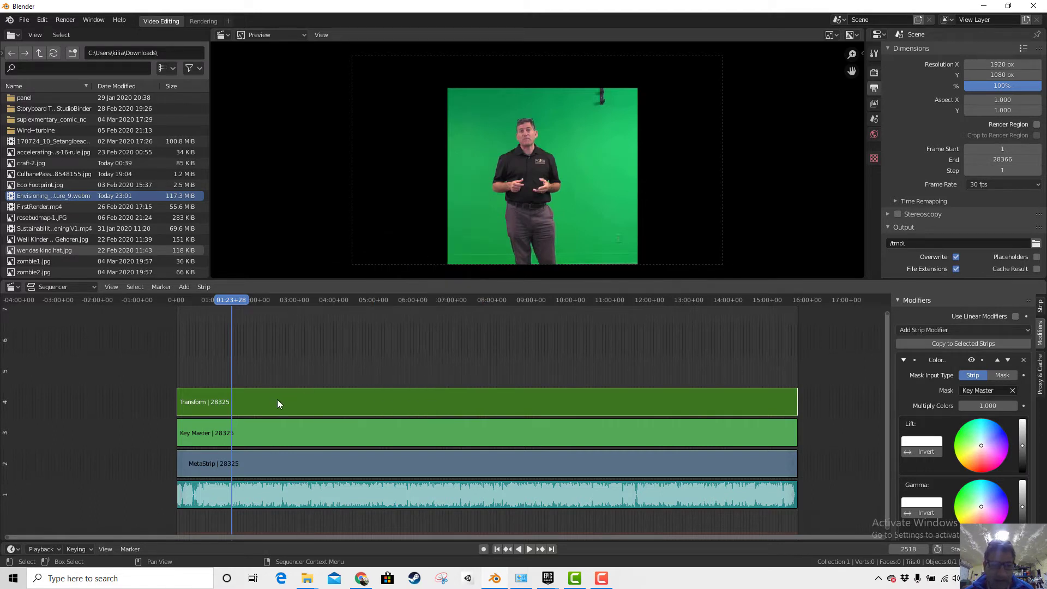
key(x)
click(313, 377)
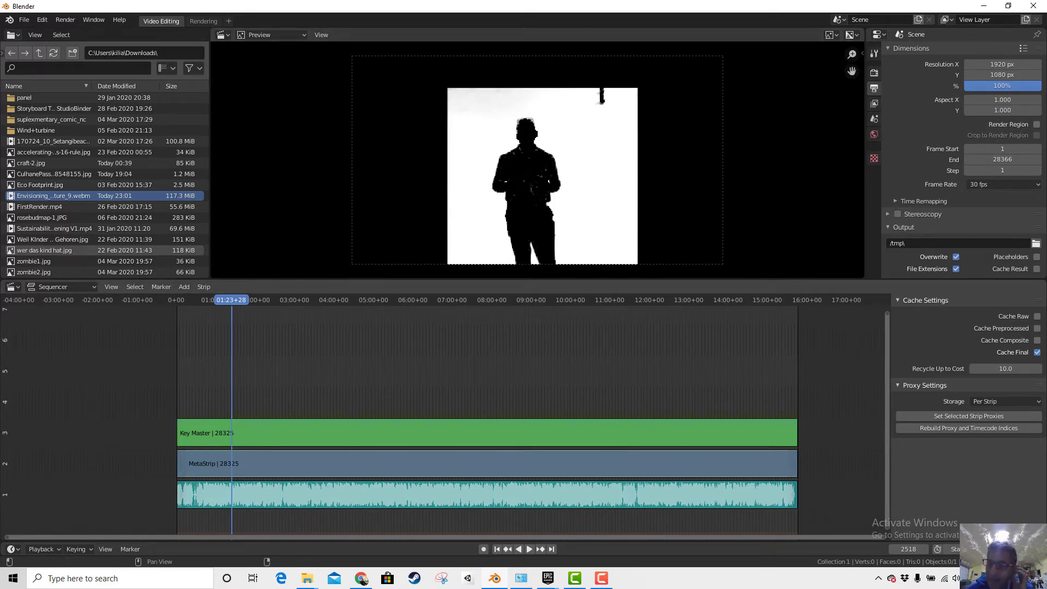
Step: Add a Curves modifier to the Key Master strip below its Hue Correct modifier
click(512, 437)
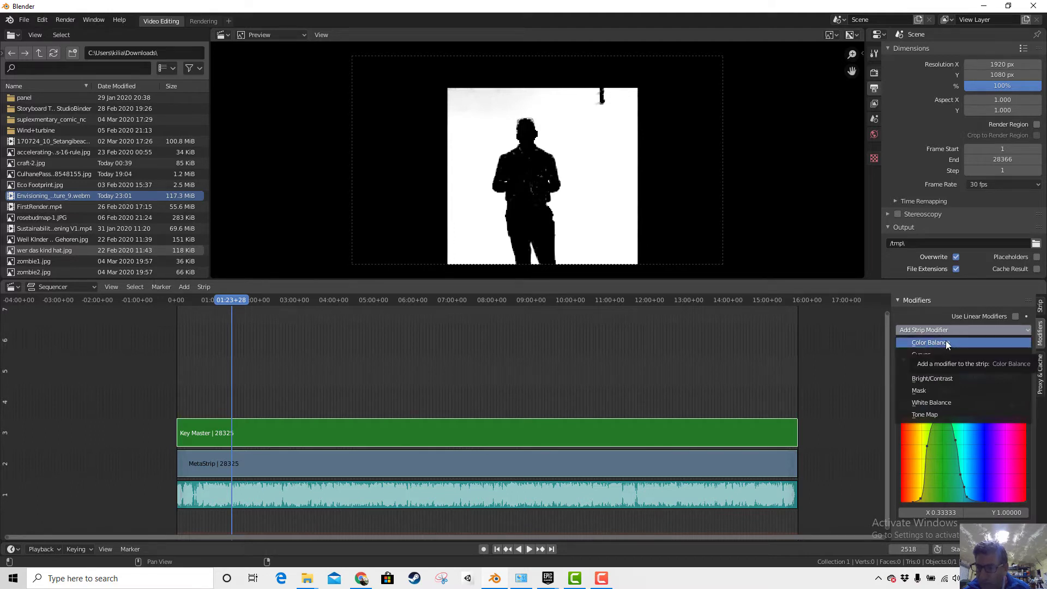
click(945, 341)
scroll(996, 448, down, 6)
scroll(988, 451, up, 7)
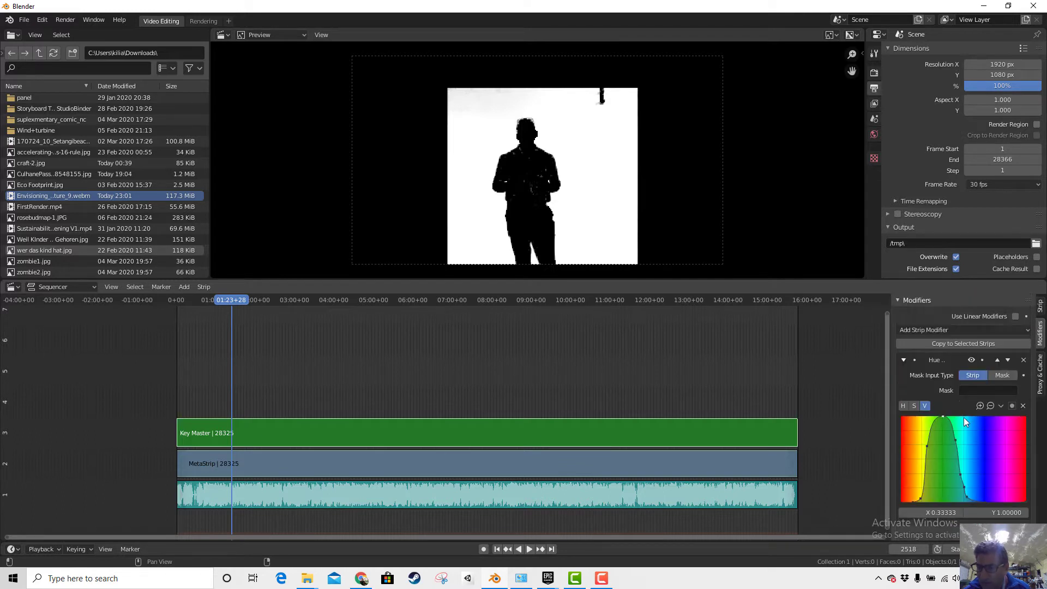
click(934, 329)
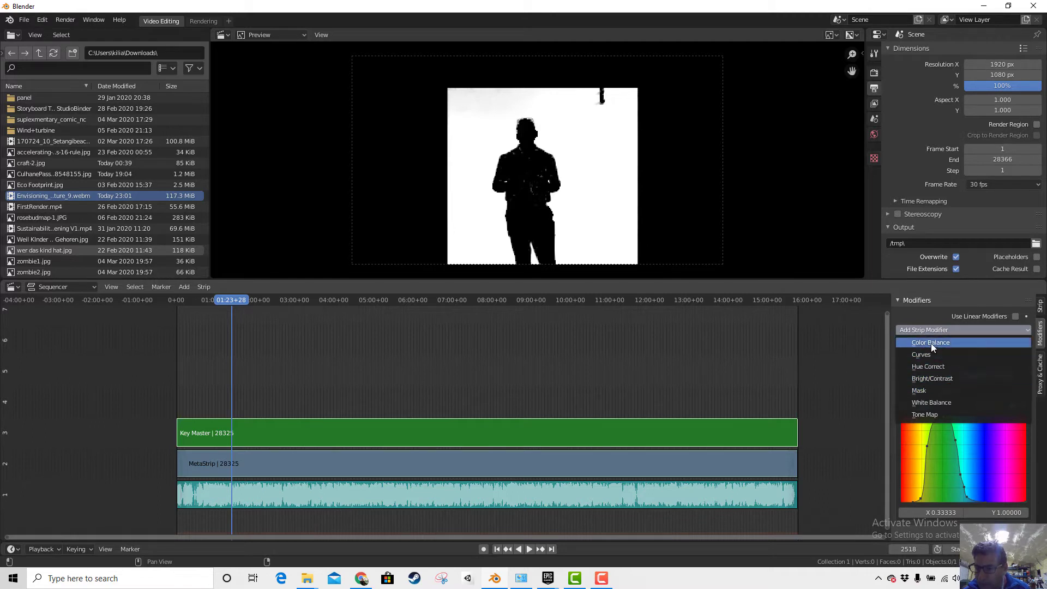
click(924, 389)
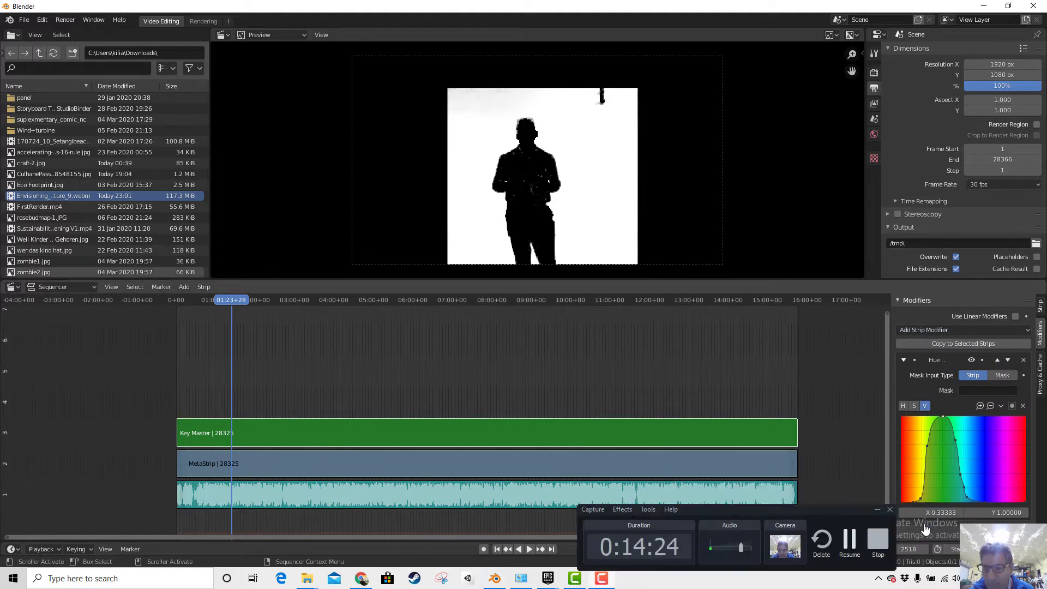
click(944, 330)
click(924, 355)
scroll(965, 436, down, 7)
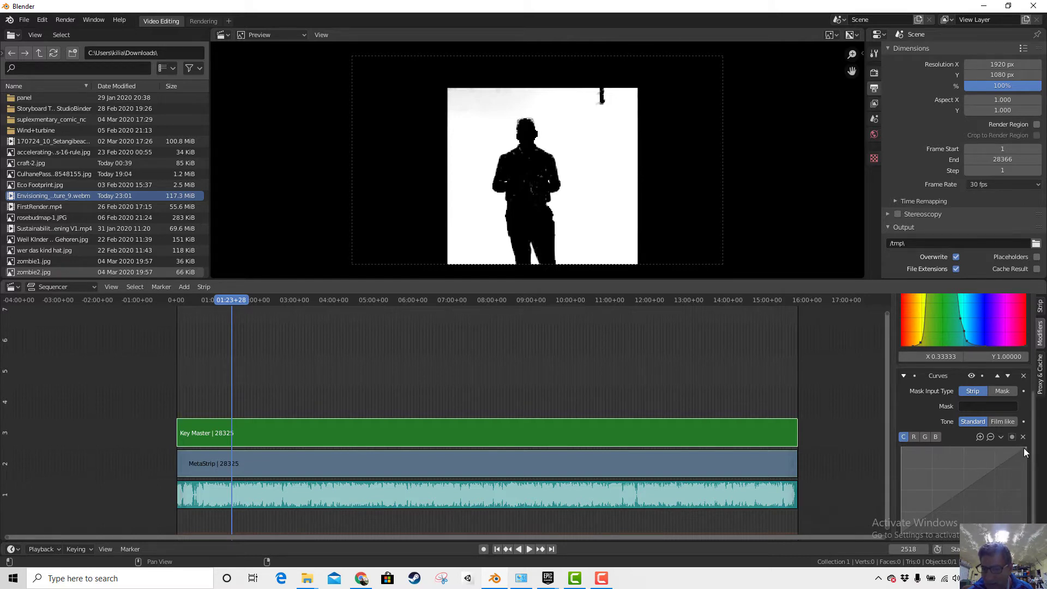
Step: Invert the Key Master matte by reversing the Curves endpoints, and refine its black-and-white contrast with extra curve points
drag(1023, 447, 1024, 537)
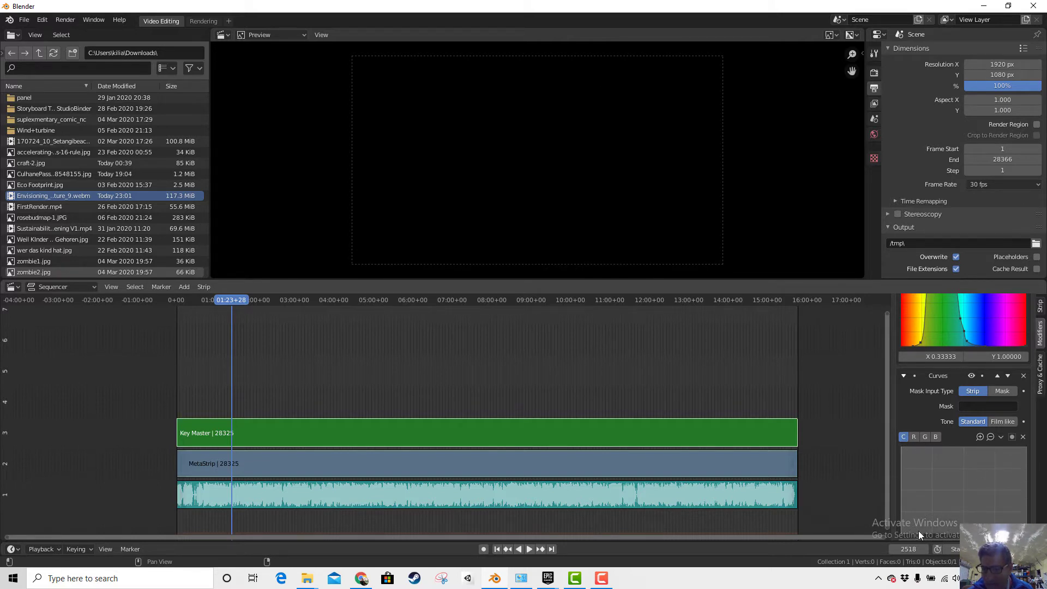
drag(904, 532, 901, 448)
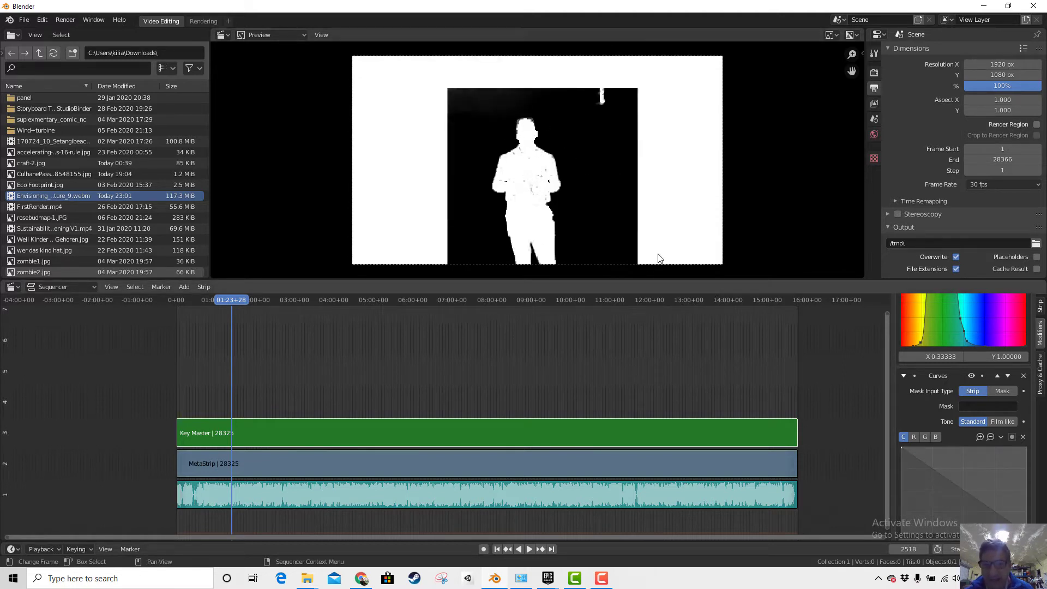
drag(966, 490, 952, 459)
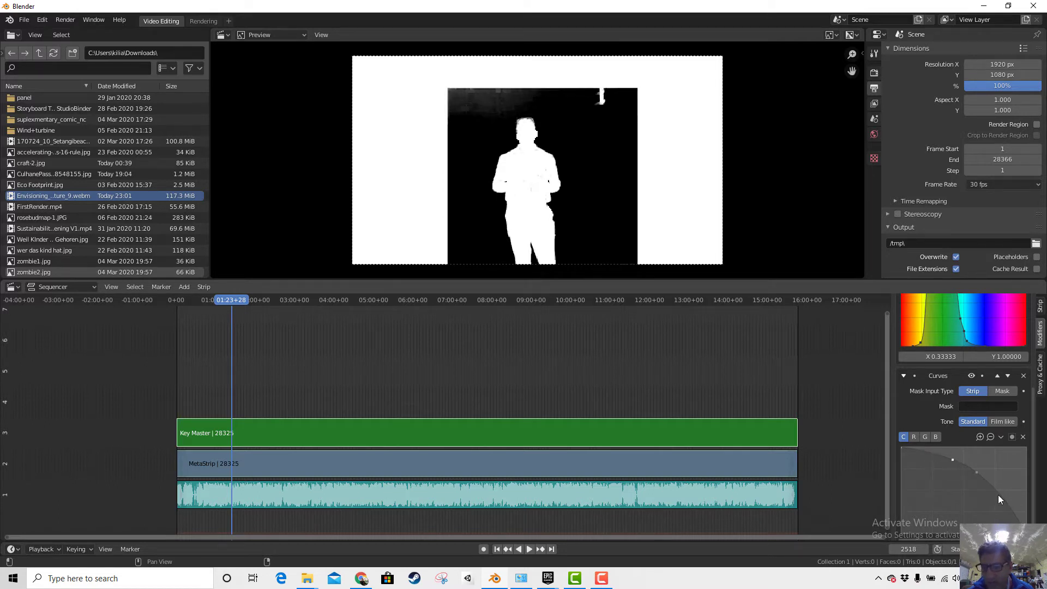
drag(1000, 500, 921, 467)
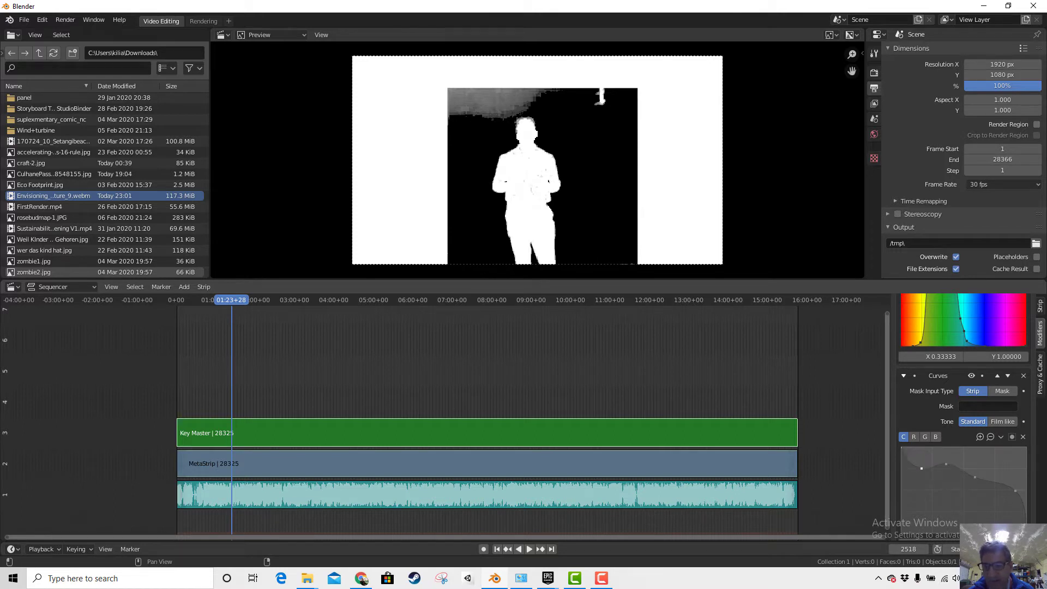
drag(1015, 490, 1013, 523)
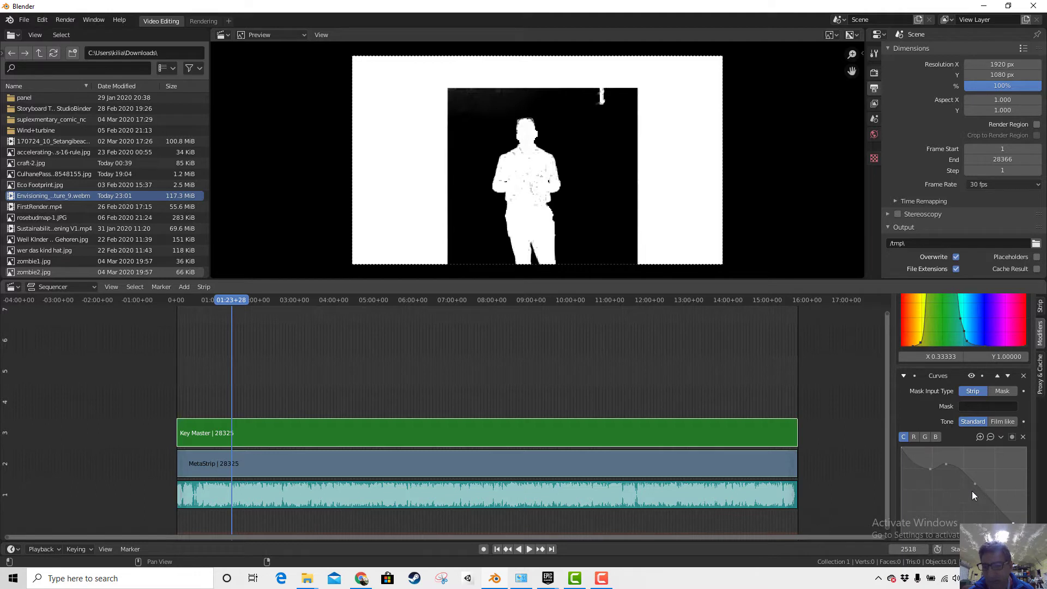
drag(975, 483, 936, 452)
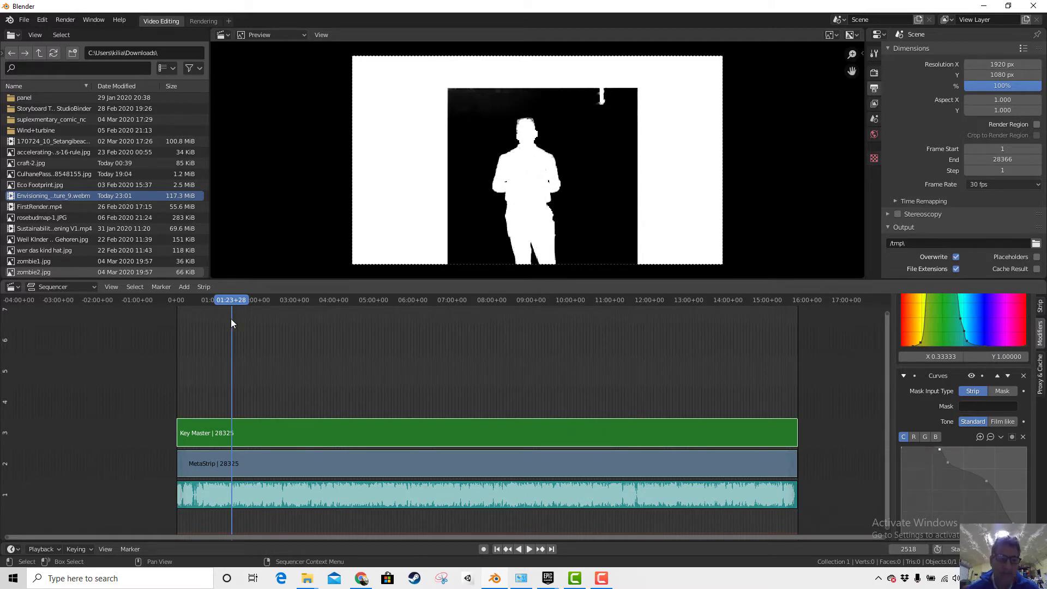
Step: Add a Transform effect strip based on the MetaStrip
click(273, 465)
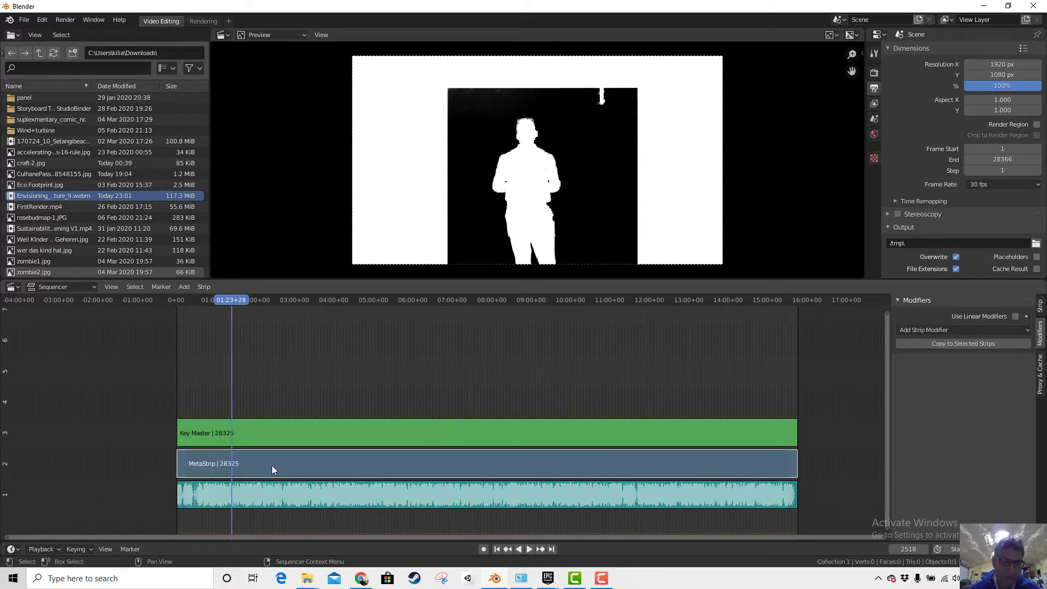
click(182, 287)
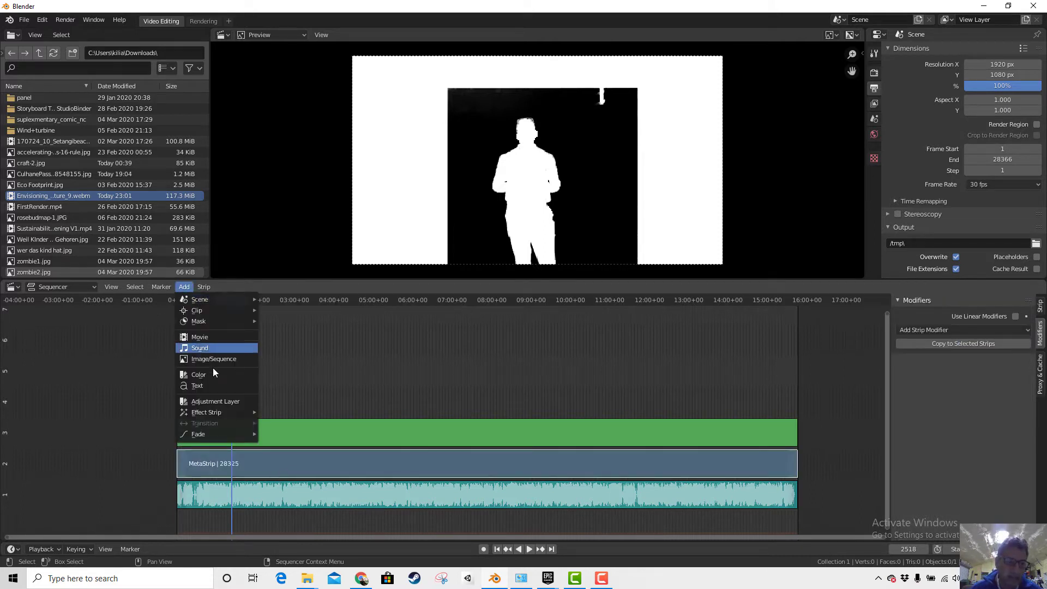
mouse_move(217, 410)
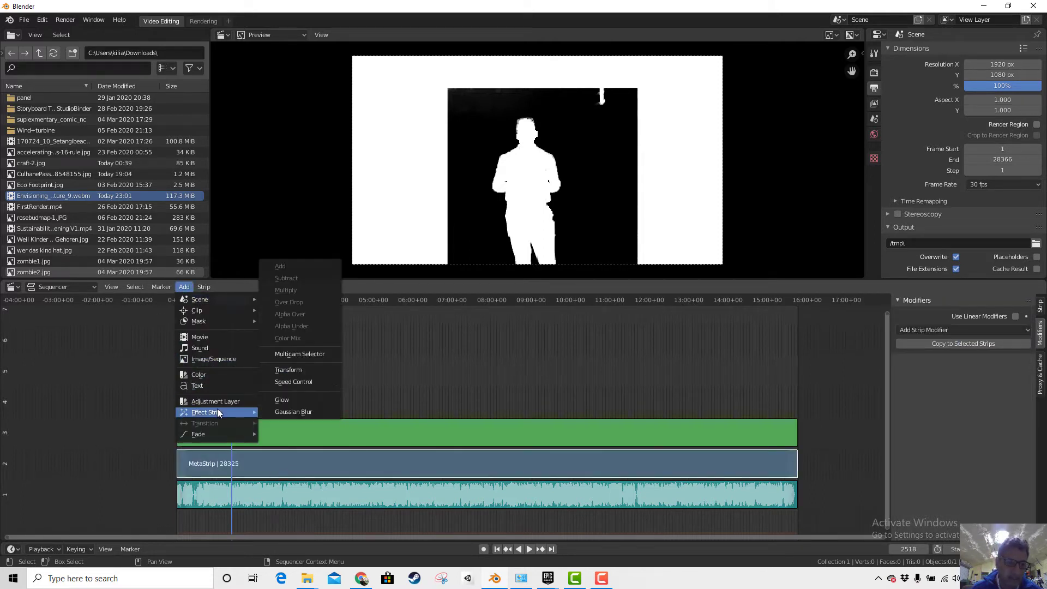
click(297, 370)
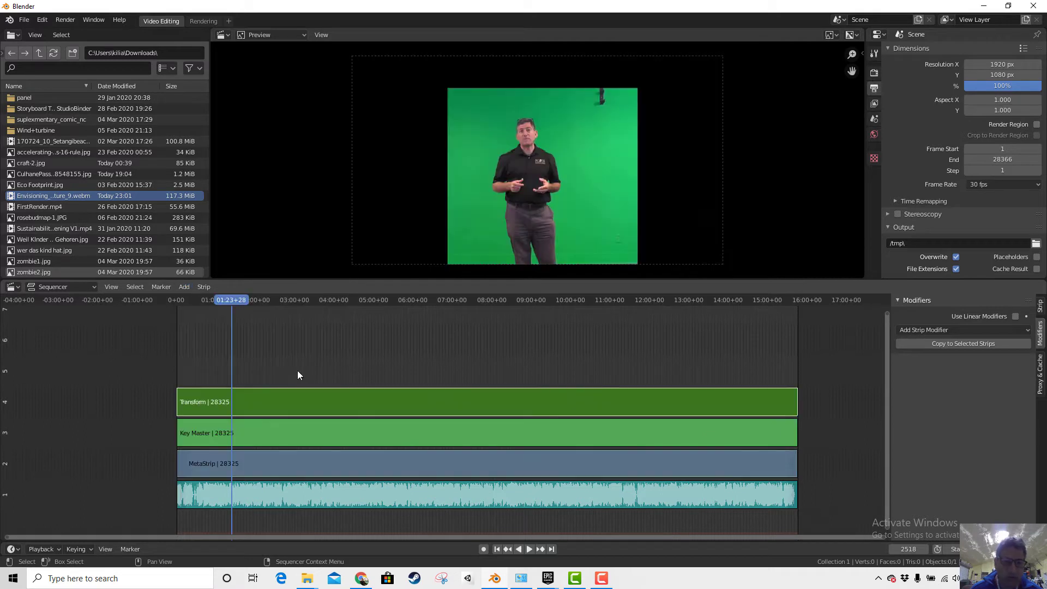
Step: Add a Mask modifier to the Transform strip with Key Master as its mask strip
click(943, 330)
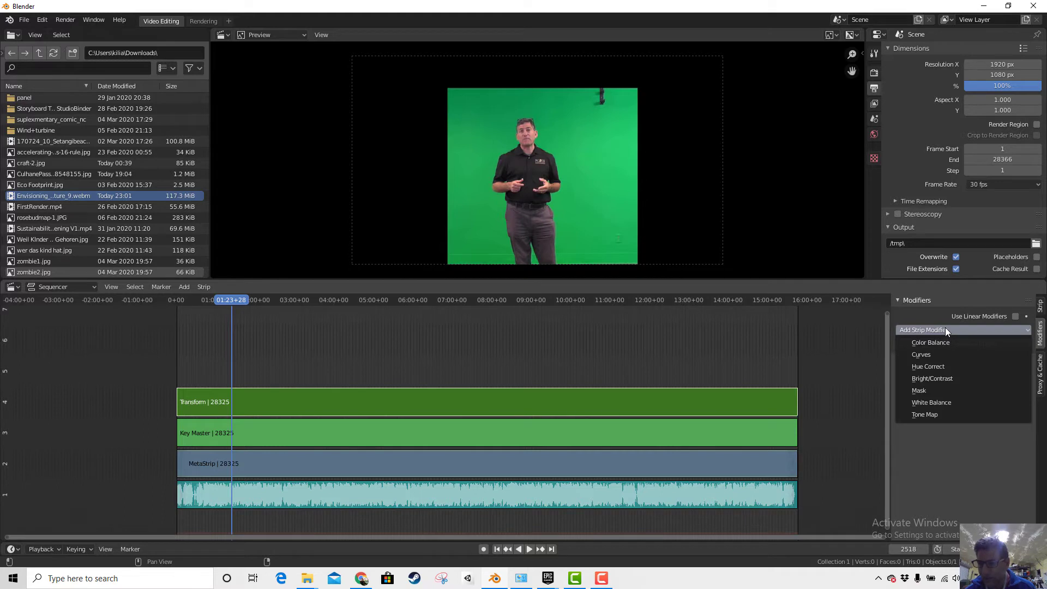
click(935, 389)
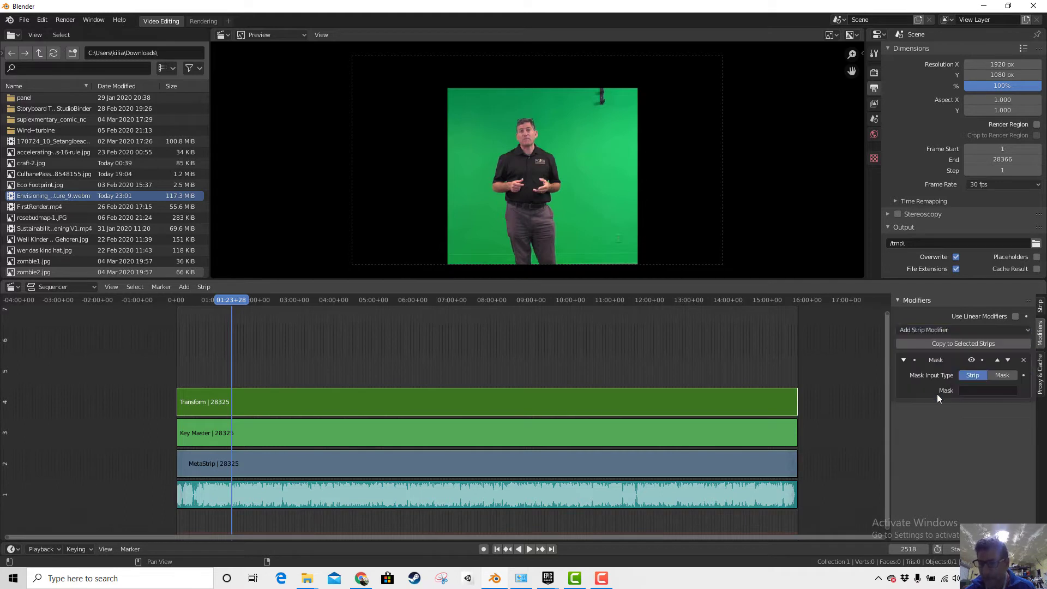
click(970, 391)
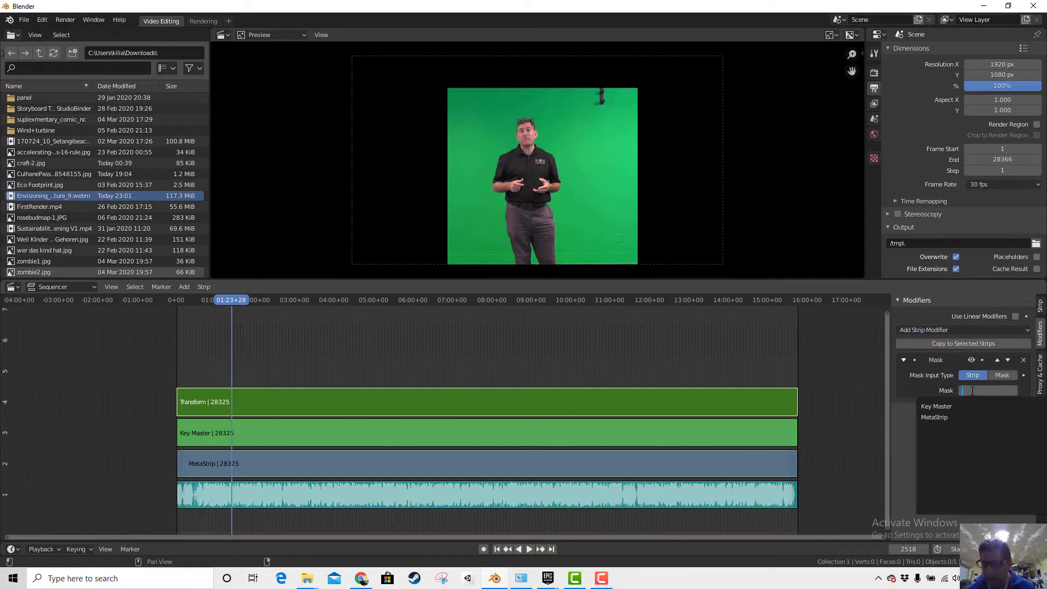
click(953, 406)
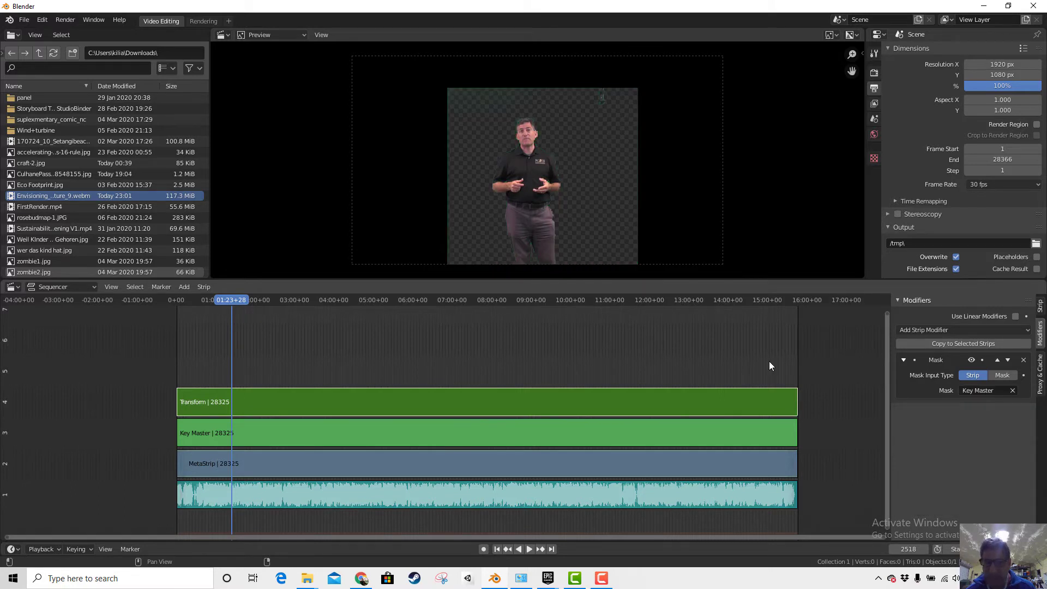
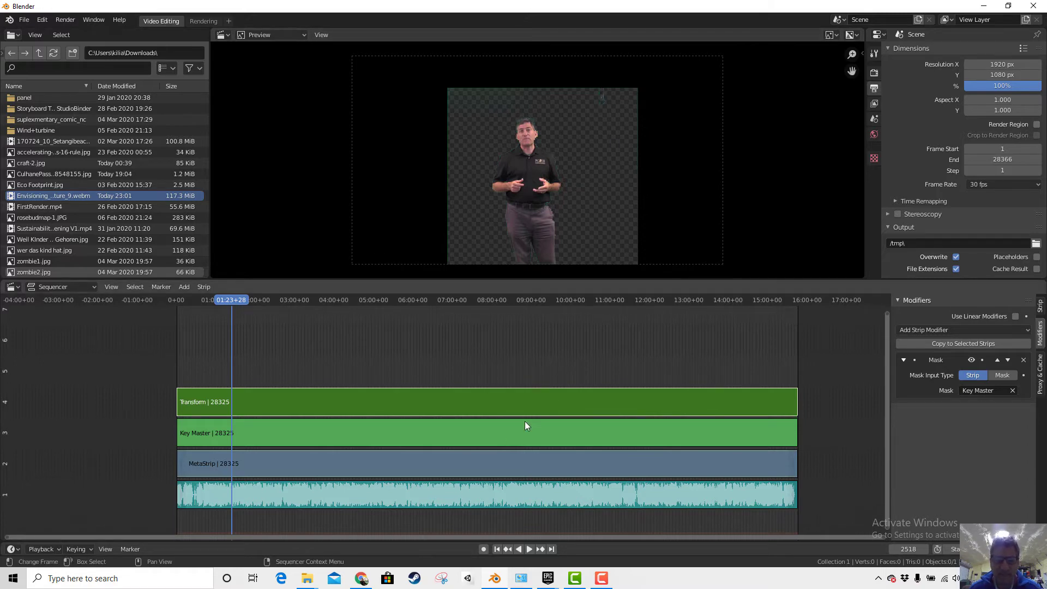
Step: Enable cropping on the MetaStrip, crop 250 px from its top, and preview the result at another frame
click(374, 463)
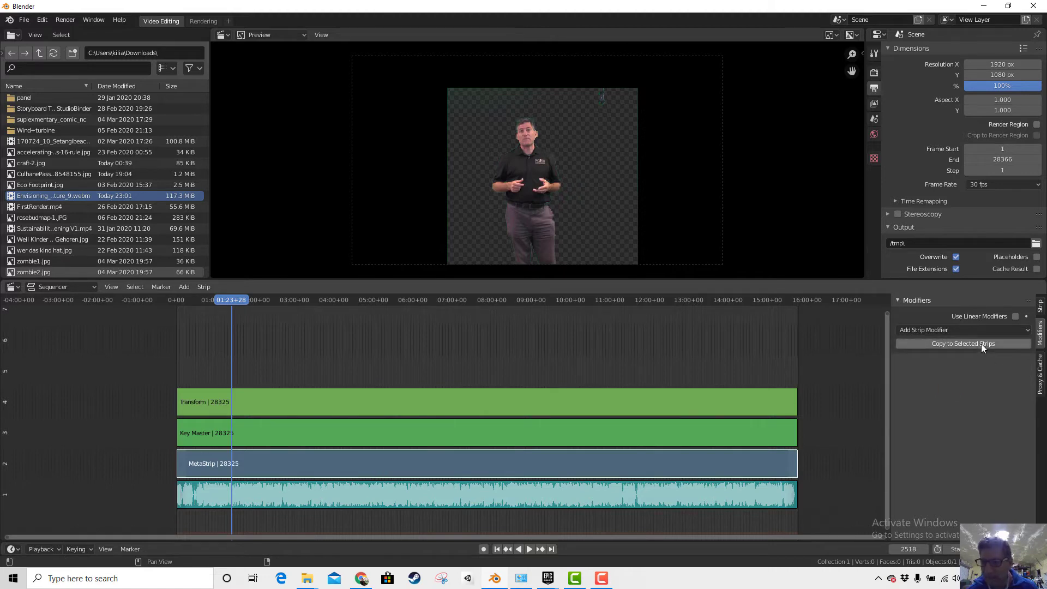
click(1041, 307)
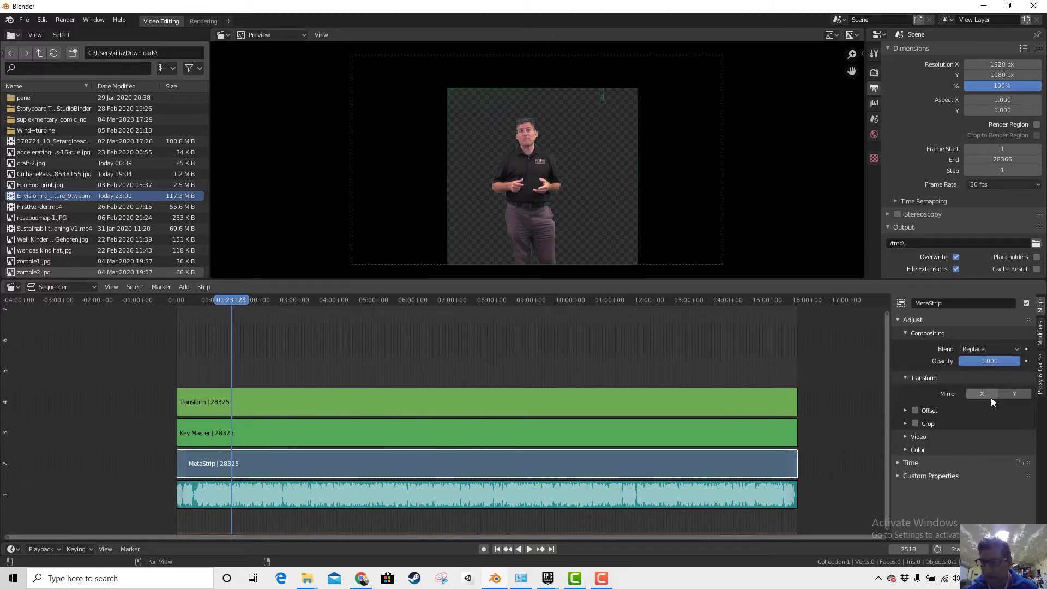
click(904, 423)
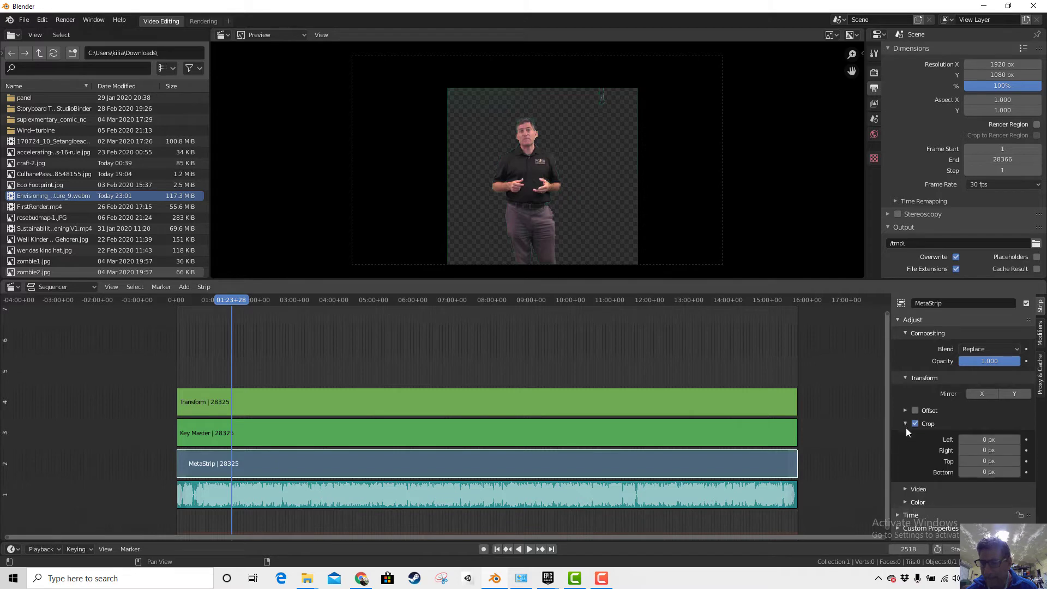
click(990, 461)
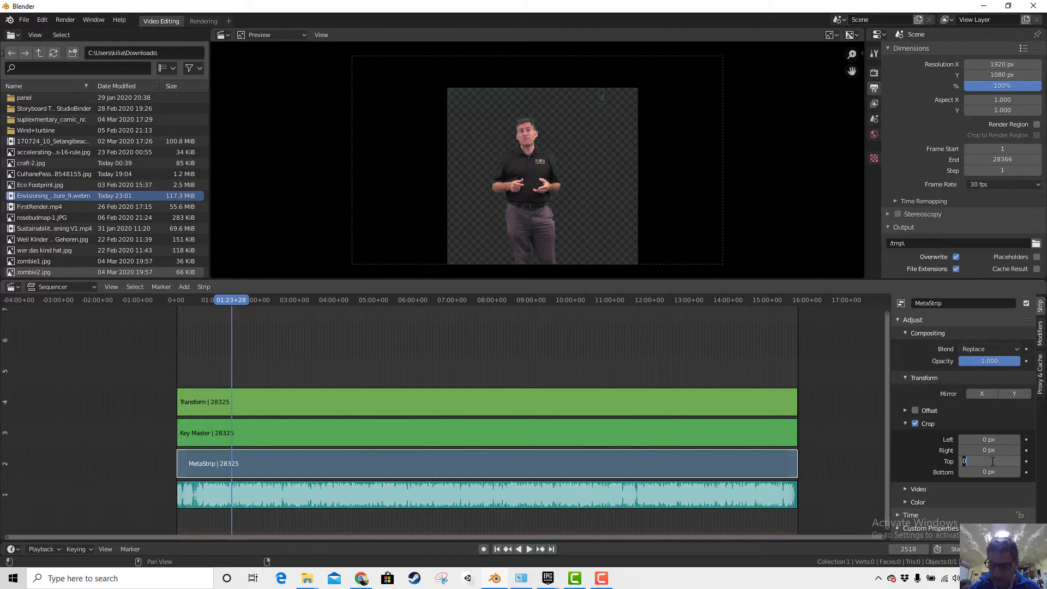
key(Return)
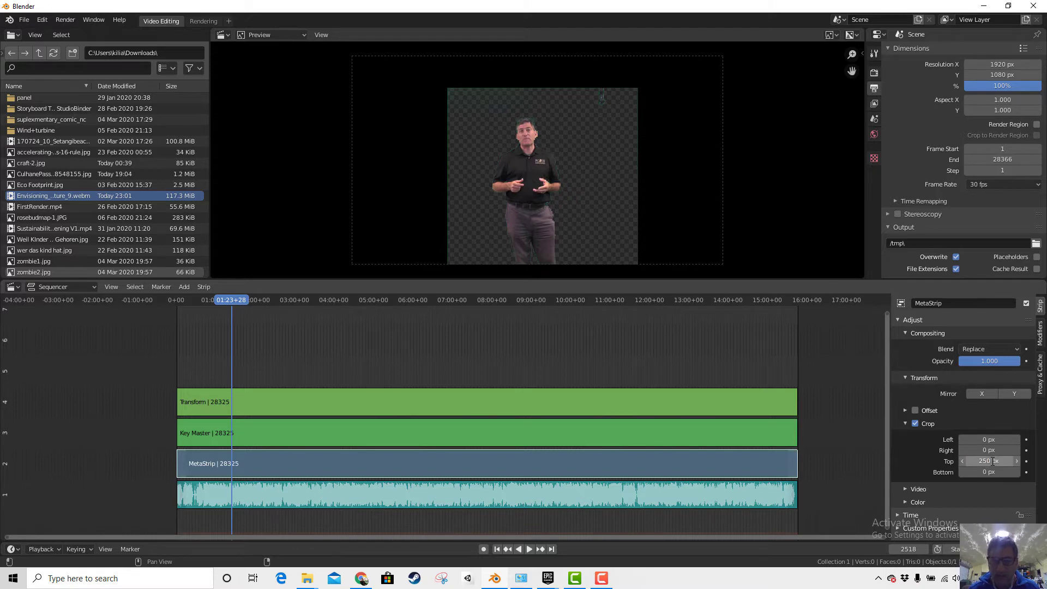
click(241, 303)
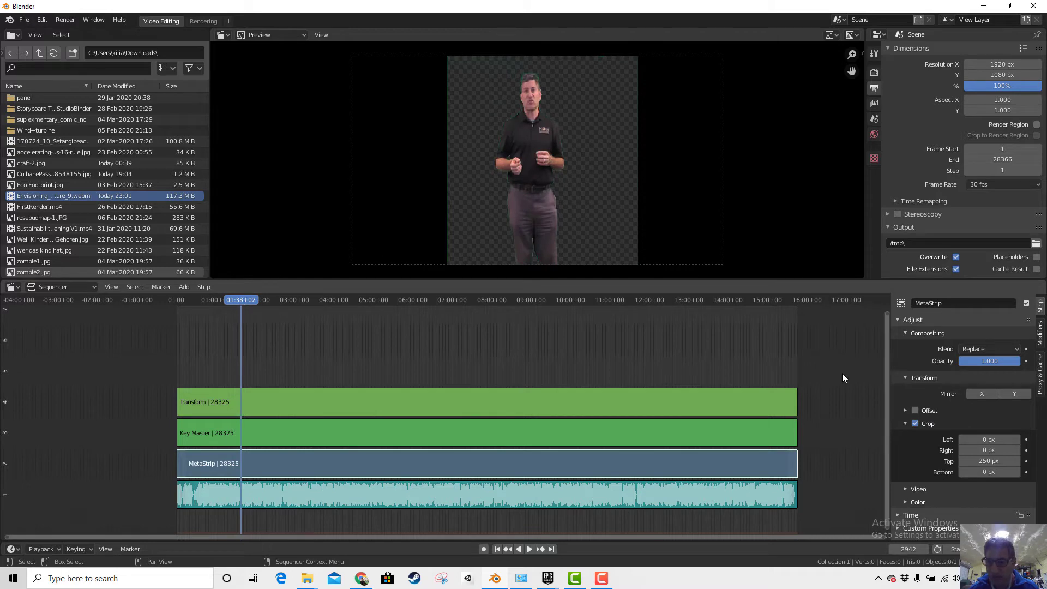
Step: Crop 500 px from both the right and left sides of the MetaStrip, previewing the result at other frames
click(988, 451)
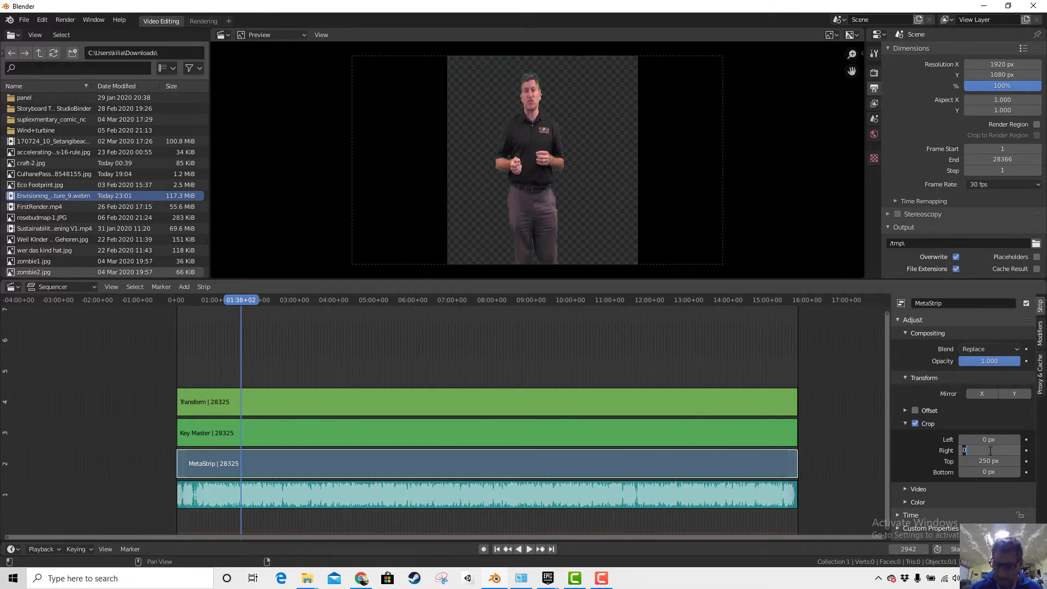
key(Return)
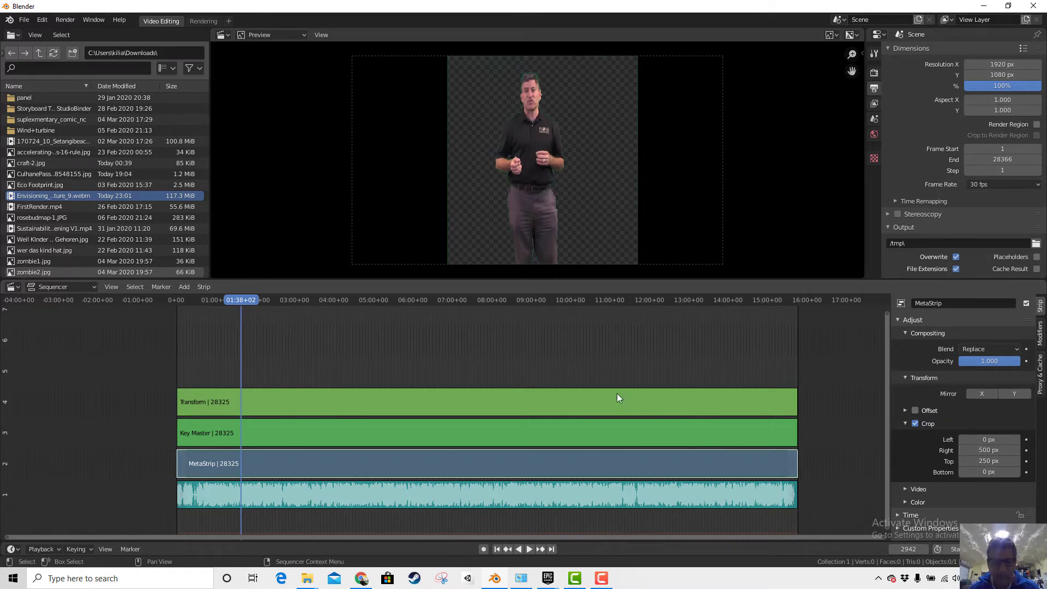
click(291, 300)
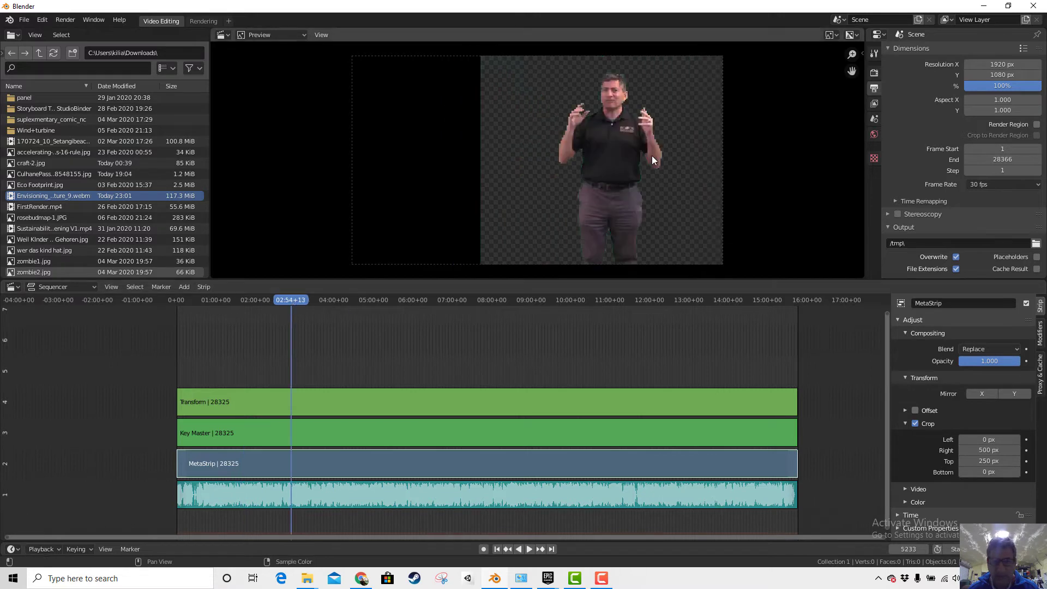
click(988, 439)
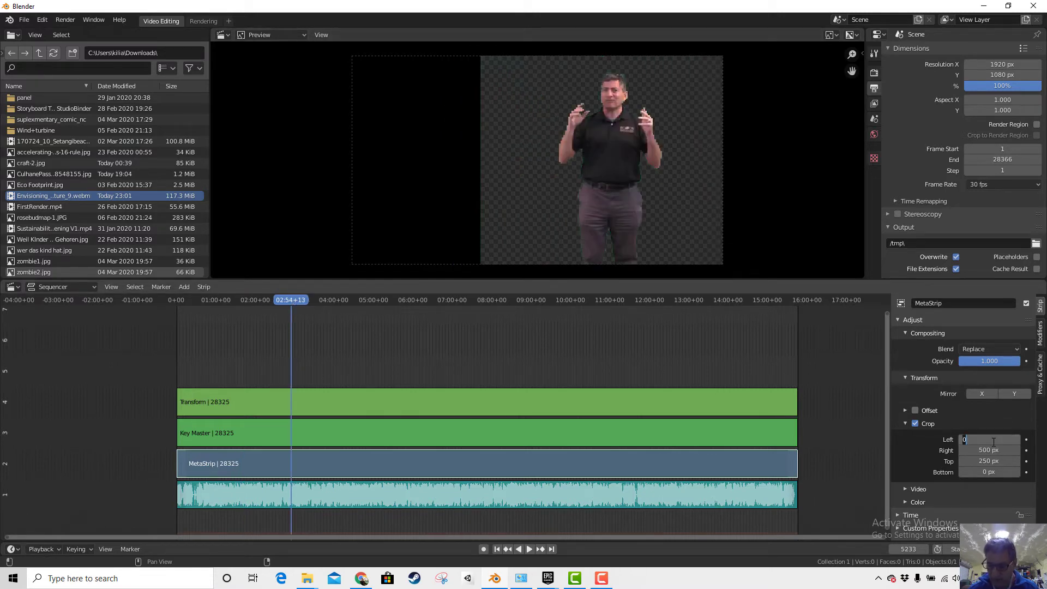
text(500)
key(Return)
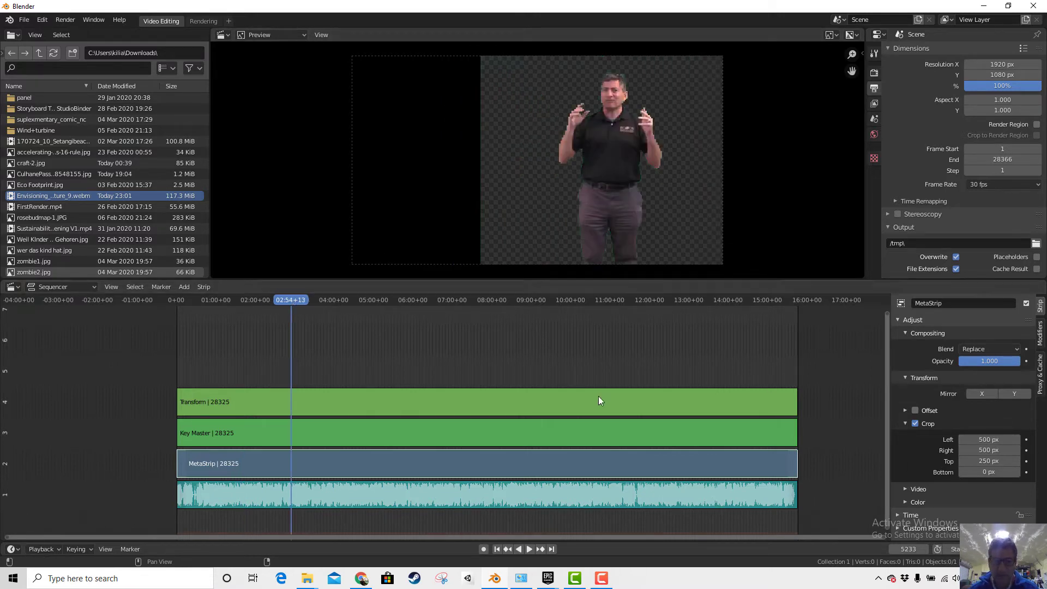
drag(320, 300, 344, 323)
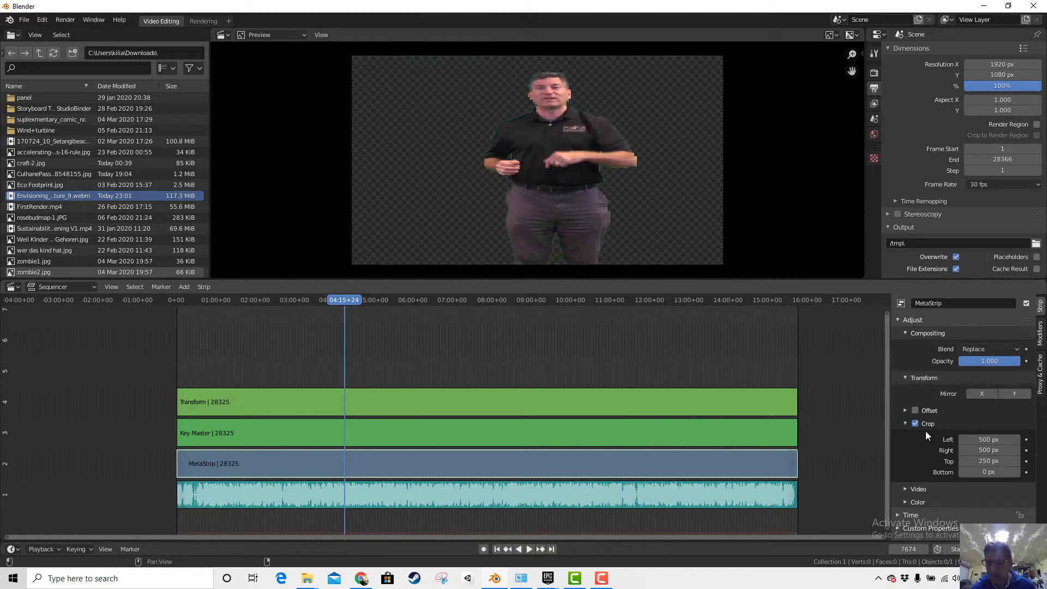
Step: Enable the position offset on the MetaStrip and expand its settings
click(916, 410)
click(905, 411)
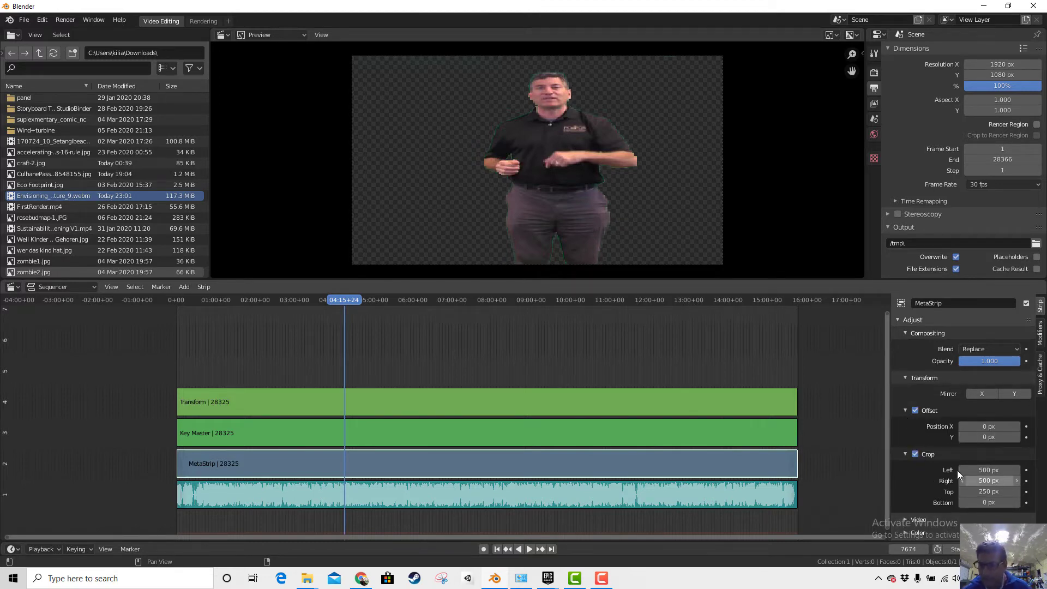
Step: Try cropping 100 px from the bottom of the MetaStrip and preview the result from an earlier frame
scroll(957, 469, down, 1)
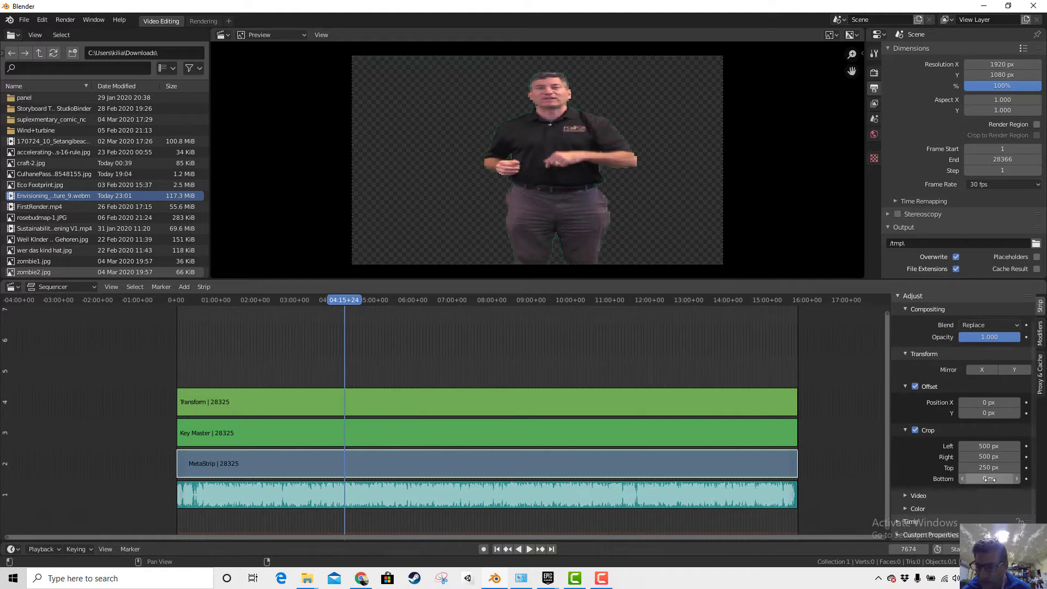
click(982, 478)
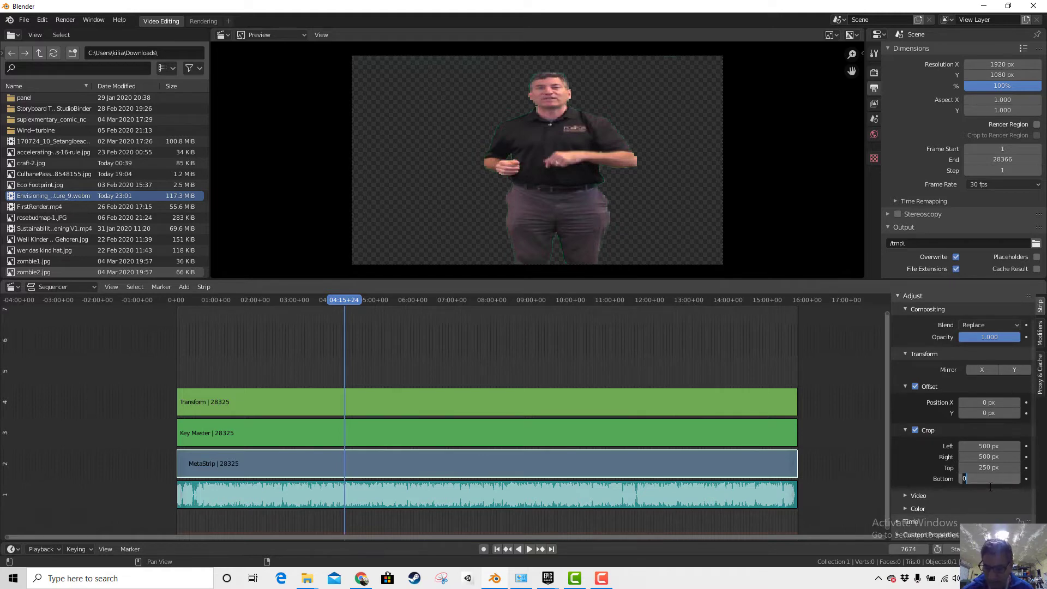
text(100)
key(Return)
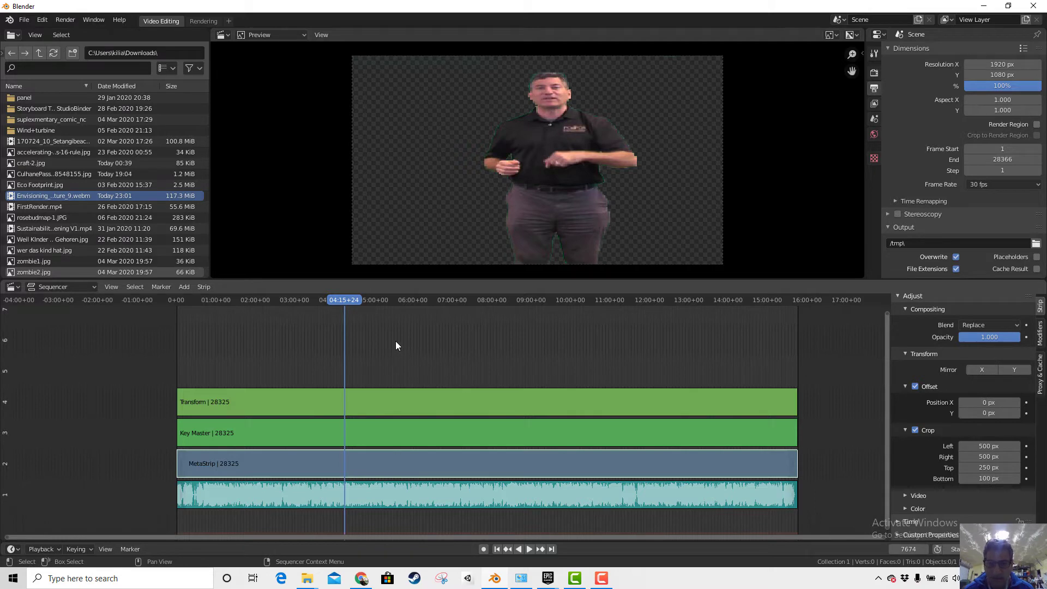
drag(351, 301, 325, 303)
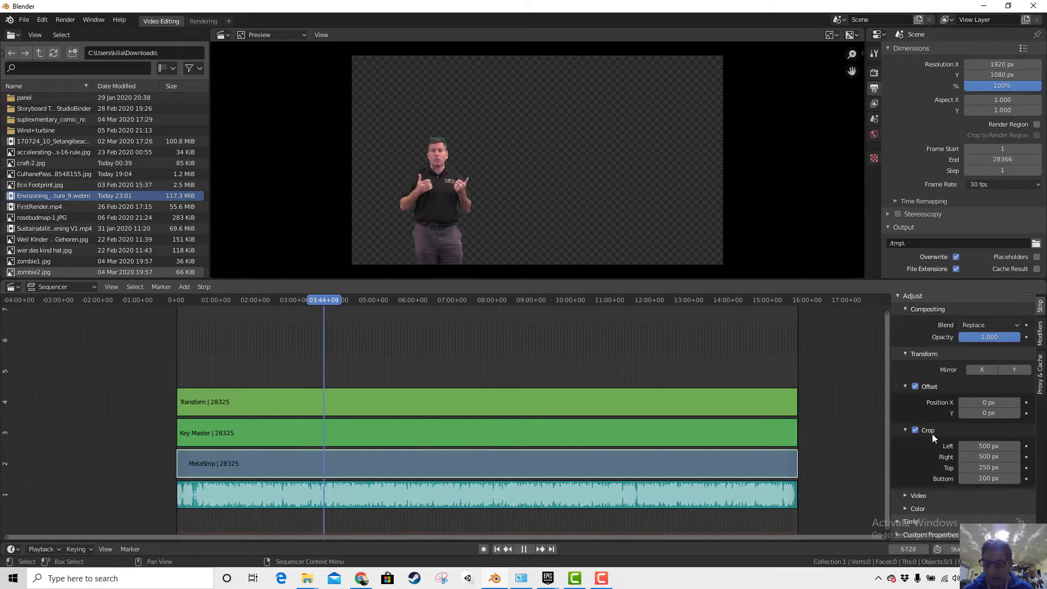
Step: Set the MetaStrip's bottom crop back to 0 px and preview the keyed speaker at several other frames
click(995, 478)
text(0)
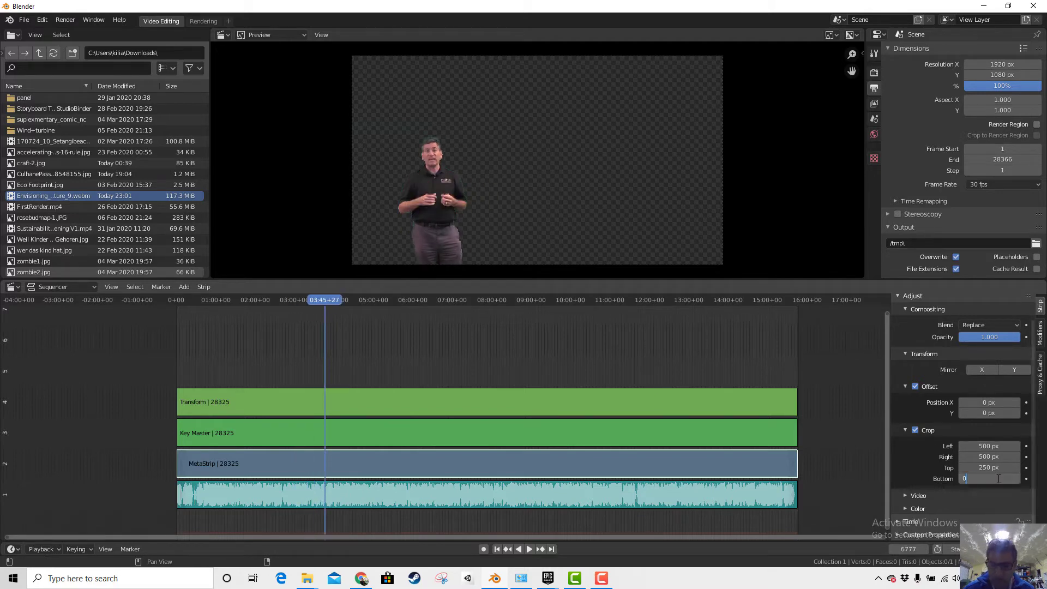
key(Return)
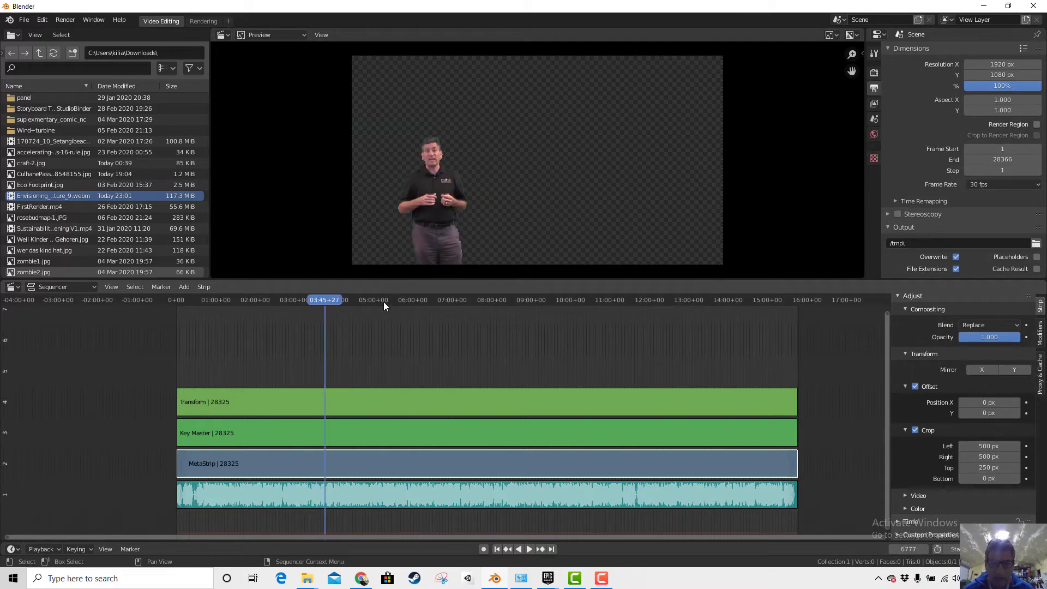
drag(331, 299, 356, 302)
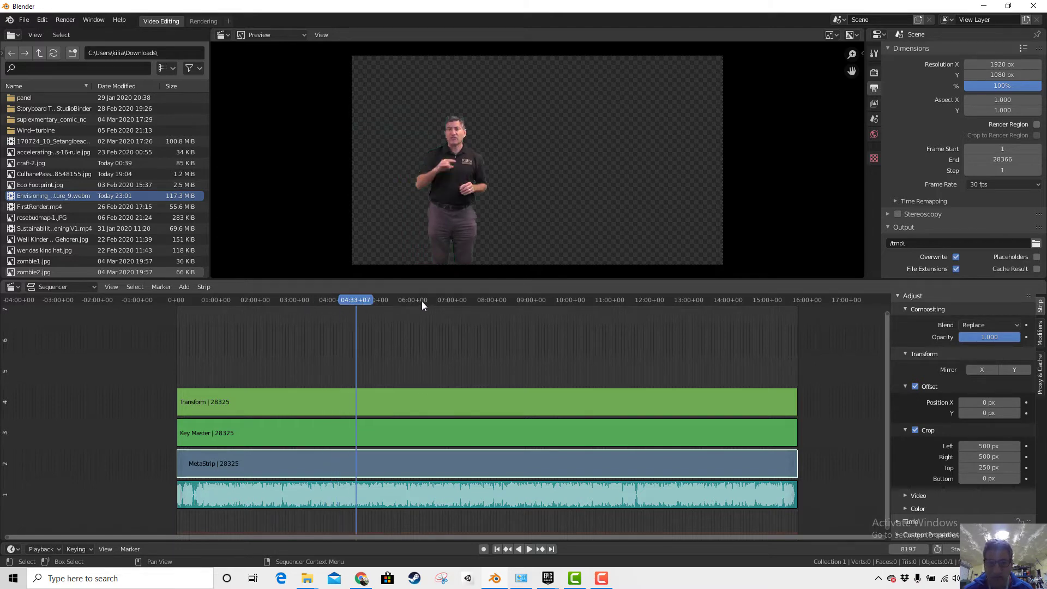
click(371, 299)
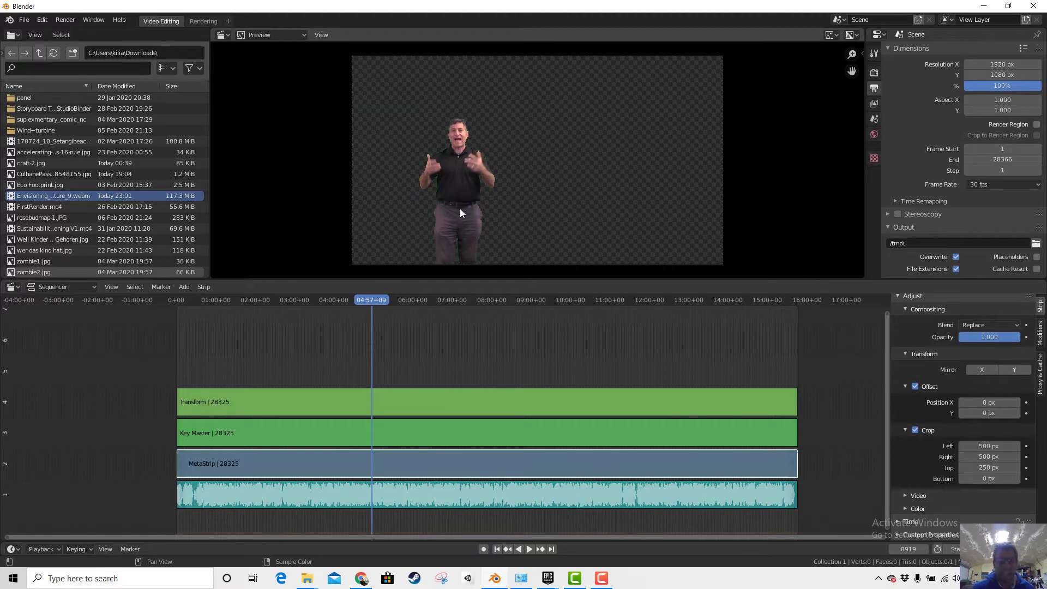
drag(322, 301, 328, 325)
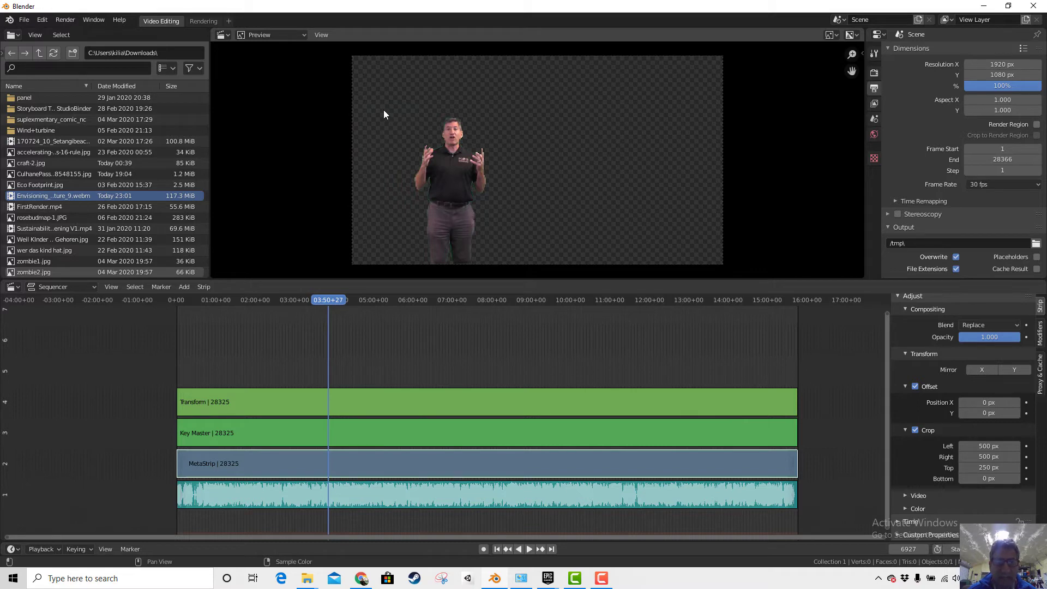
Step: Select the Transform strip on channel 4 to show its effect settings
scroll(406, 349, down, 2)
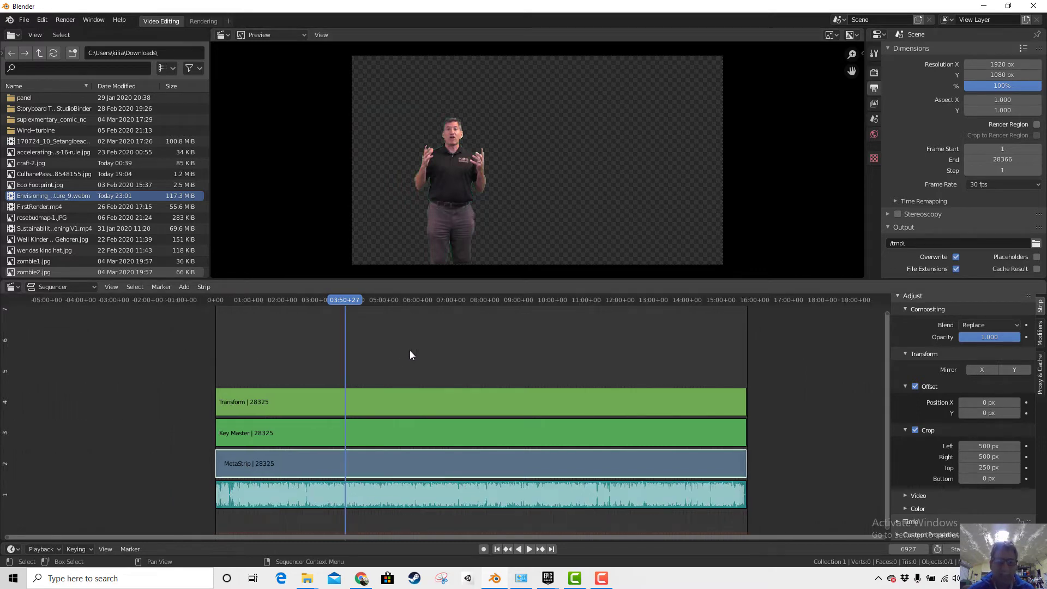
scroll(403, 351, up, 2)
scroll(397, 352, down, 3)
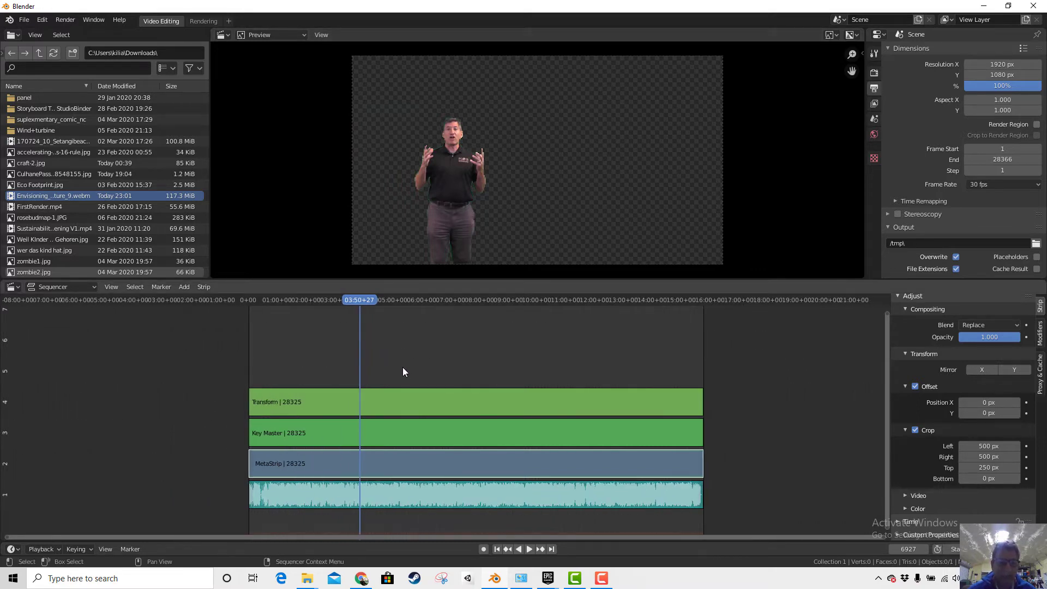
click(345, 403)
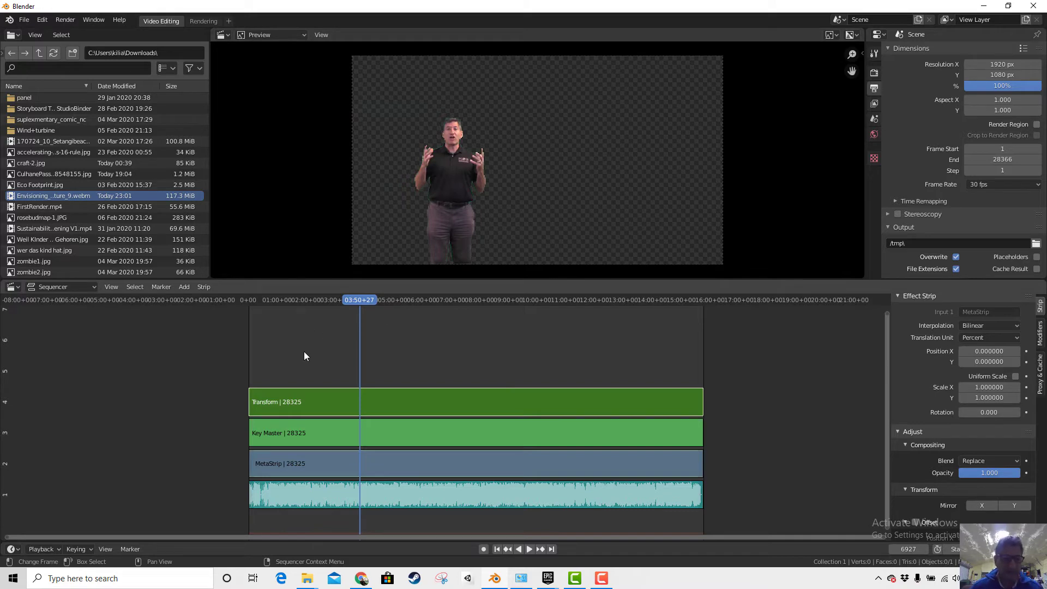
Step: Move the Transform, Key Master, MetaStrip and audio strips up two channels together, without shifting them in time
drag(250, 368, 633, 512)
key(g)
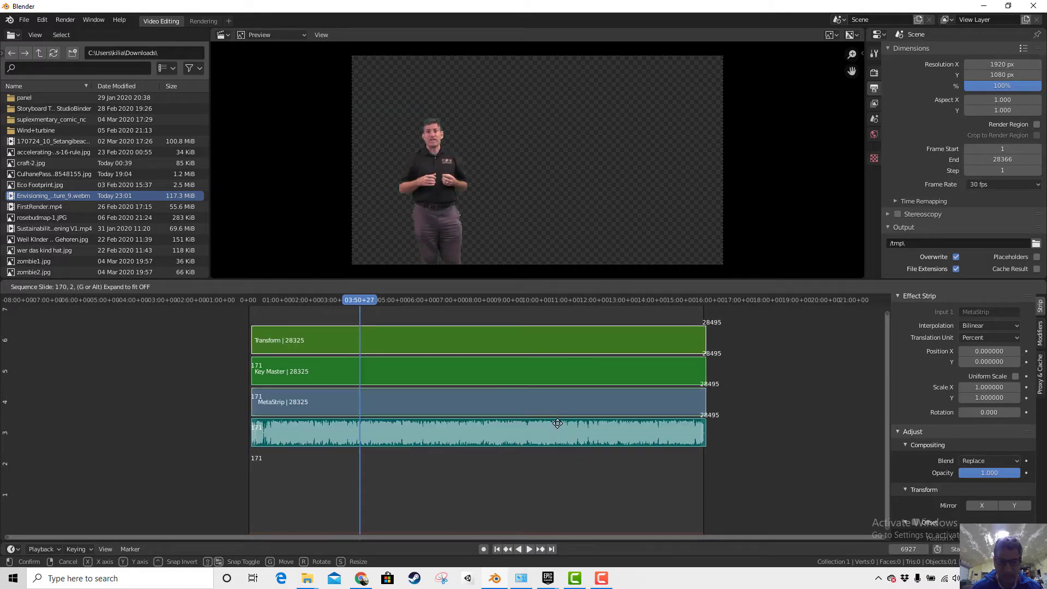
click(555, 412)
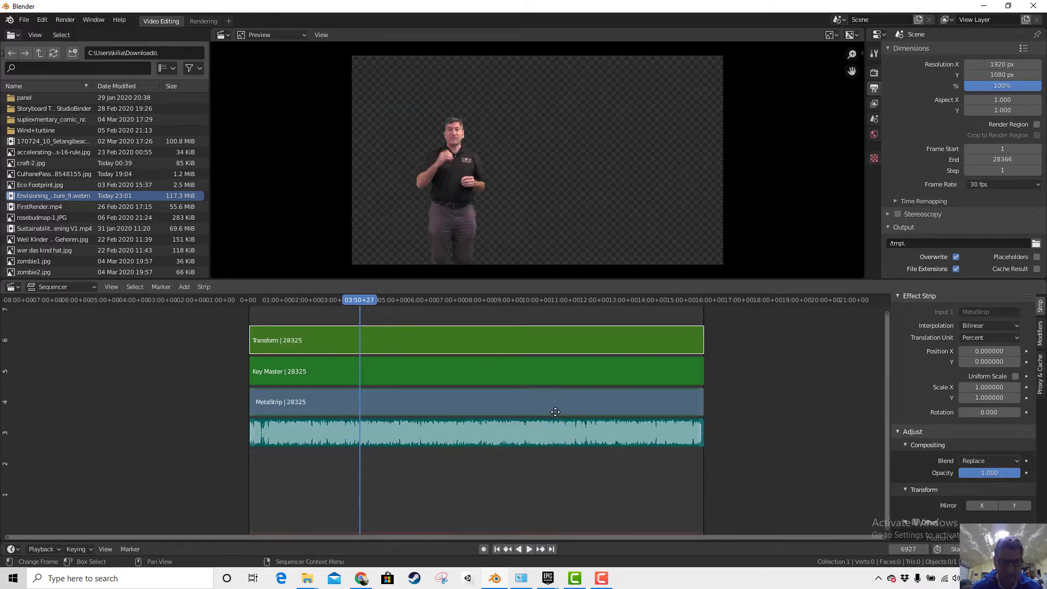
key(a)
scroll(692, 452, up, 2)
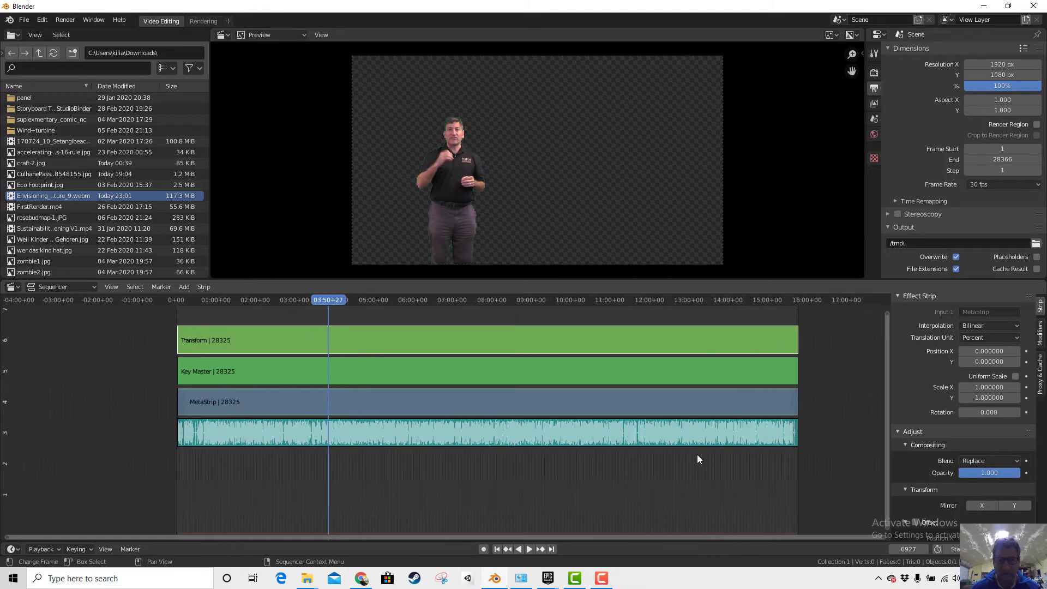
scroll(697, 453, down, 3)
drag(885, 476, 888, 427)
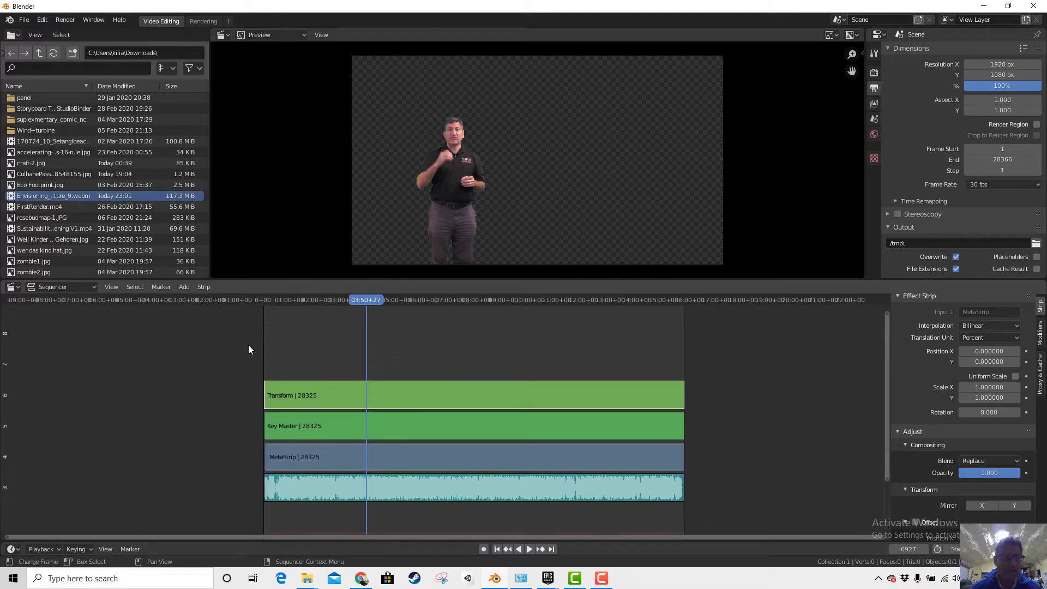
Step: Show the files in Downloads as thumbnails and add zombie2.jpg to the timeline beneath the audio strip
click(173, 69)
click(155, 125)
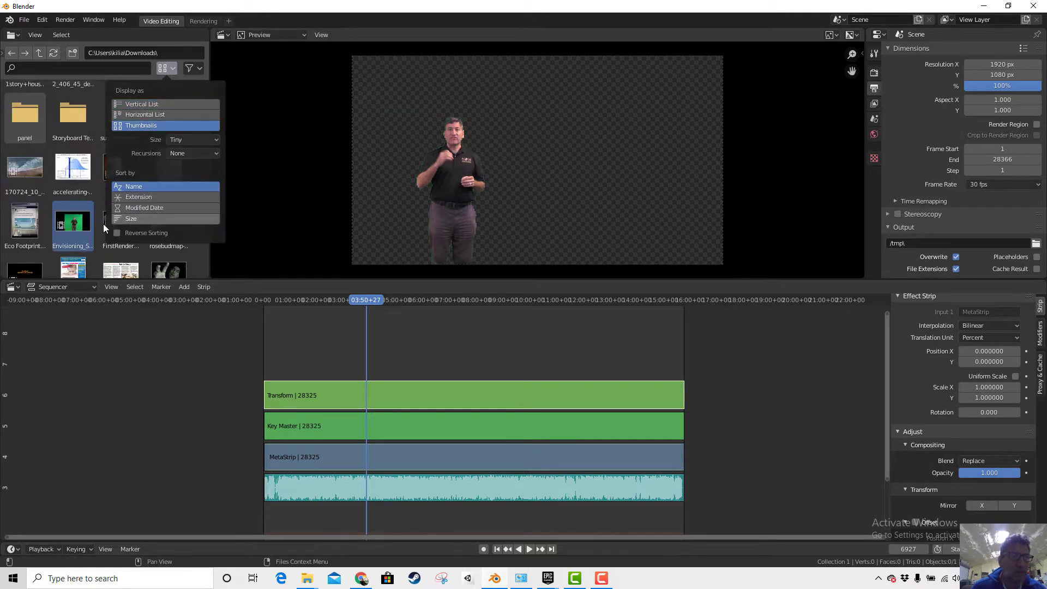
scroll(66, 182, down, 1)
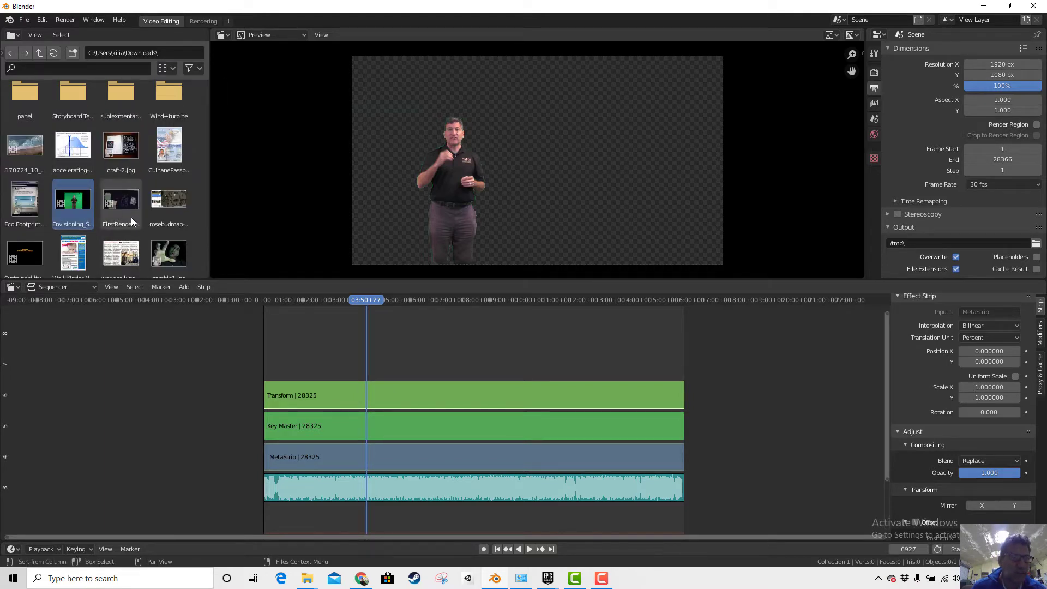
scroll(131, 217, down, 3)
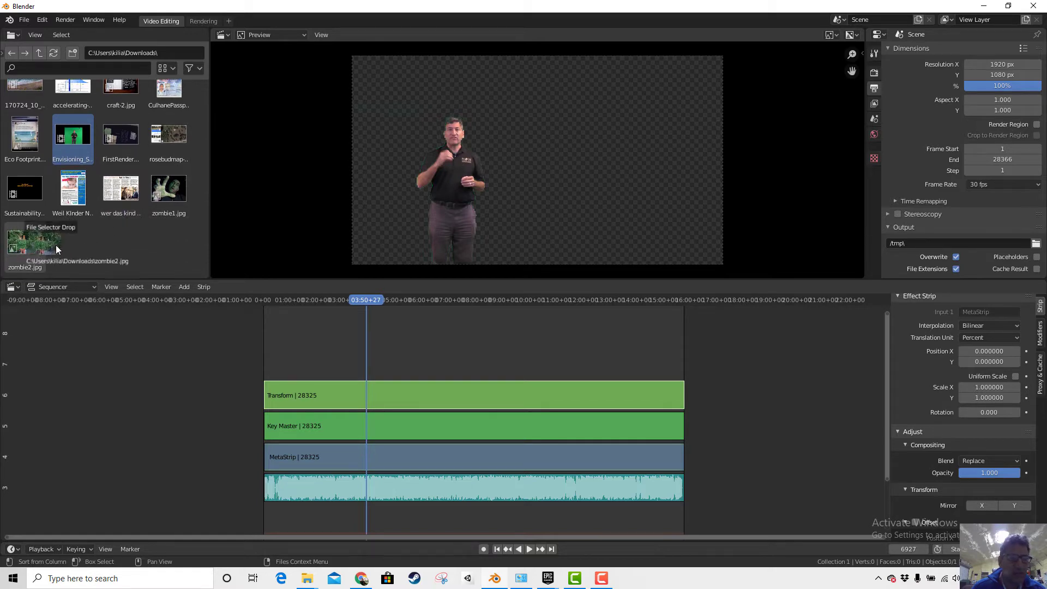
drag(55, 244, 296, 526)
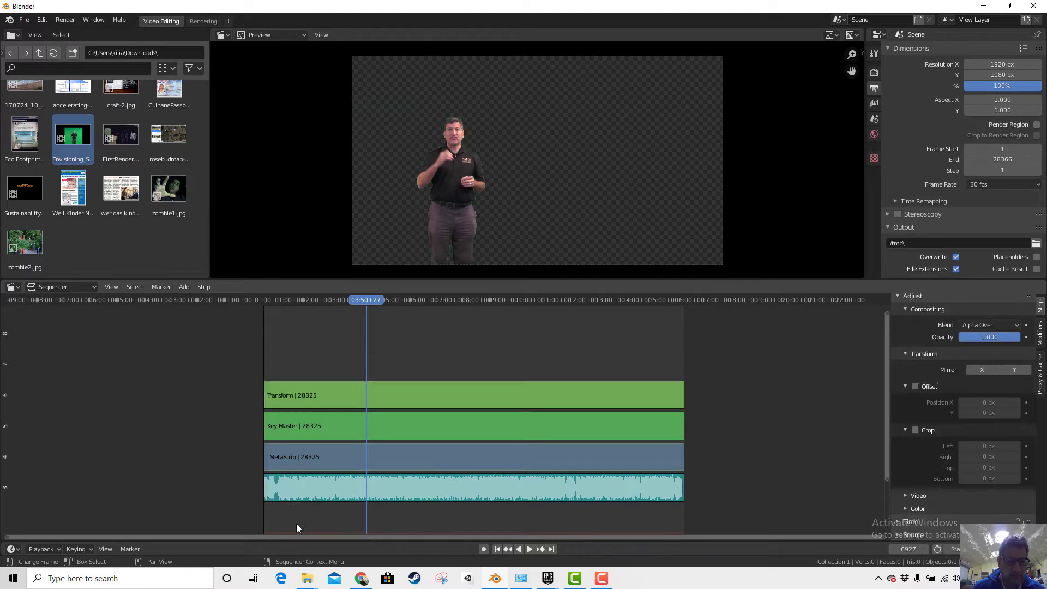
Step: Move the zombie2.jpg strip earlier in channel 2, to start about 56 seconds in
scroll(355, 513, down, 2)
scroll(392, 493, up, 5)
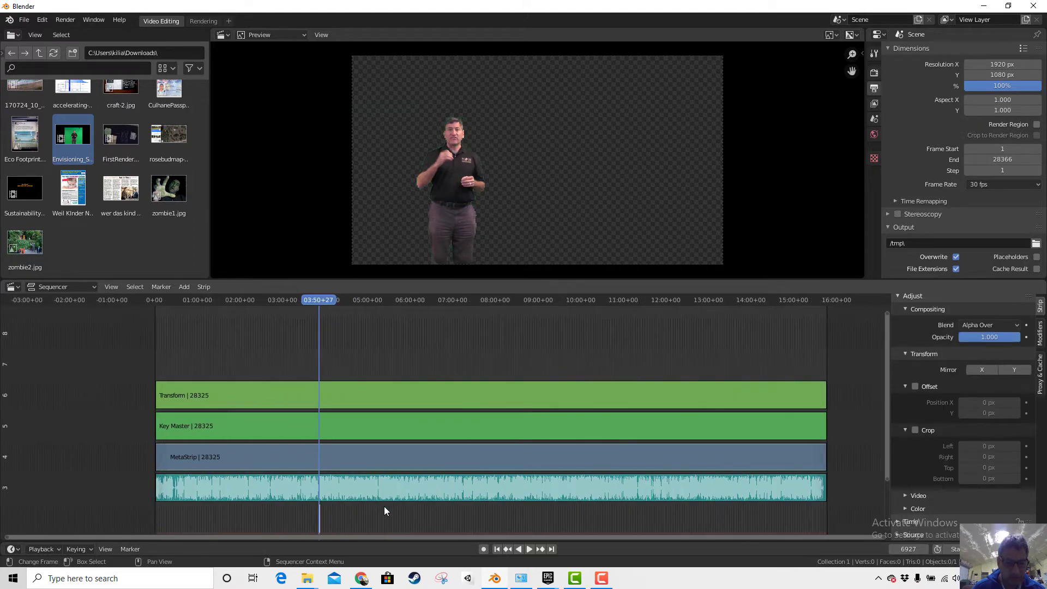
scroll(384, 510, up, 1)
drag(273, 521, 103, 525)
scroll(103, 523, up, 2)
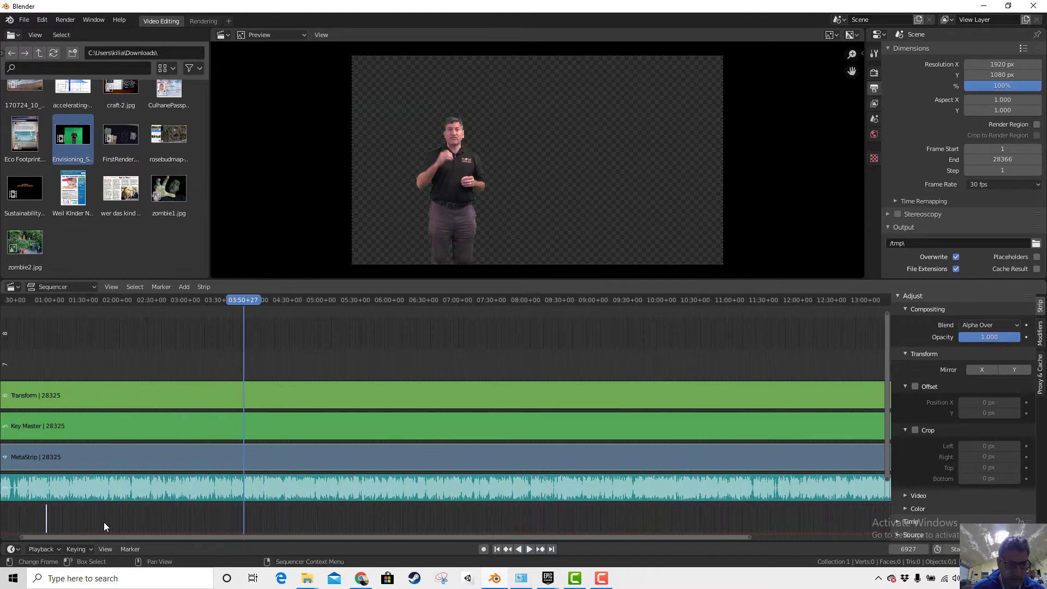
scroll(98, 519, down, 3)
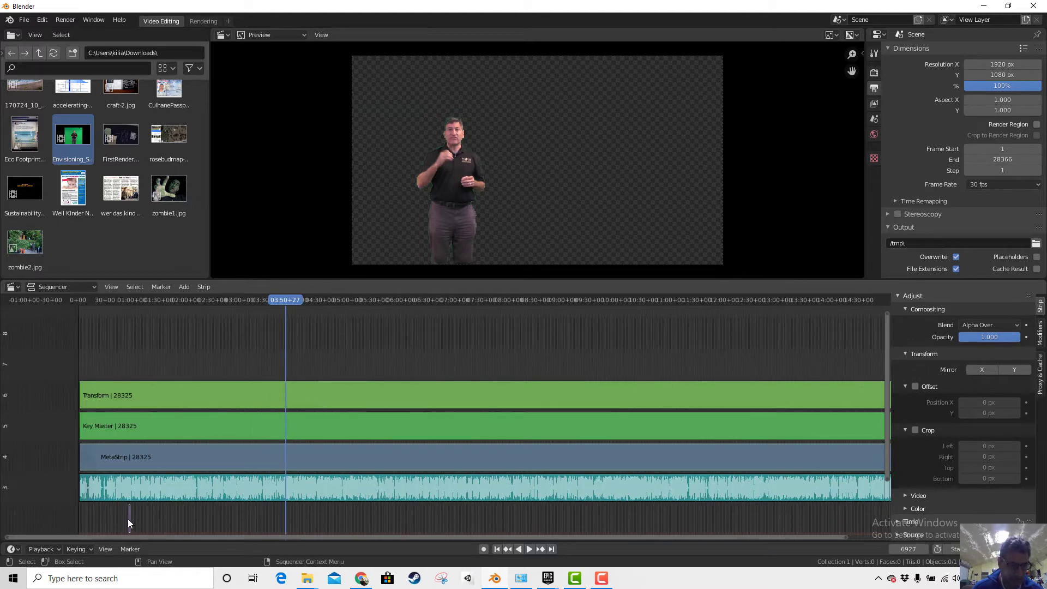
scroll(150, 513, up, 1)
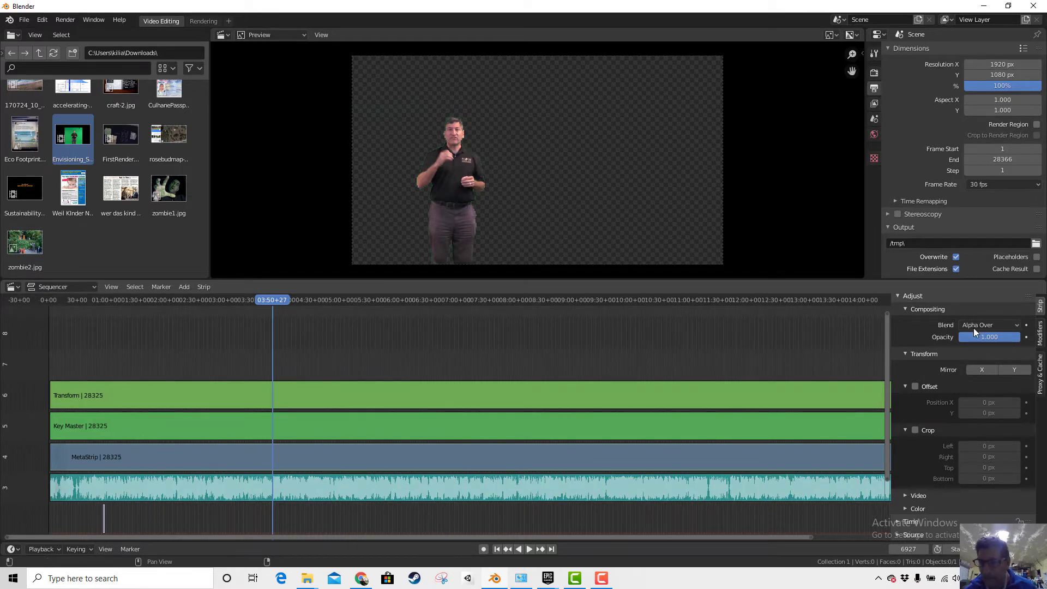
Step: Lengthen the zombie2.jpg strip to a duration of about 2331 frames in its time settings
scroll(1040, 315, up, 1)
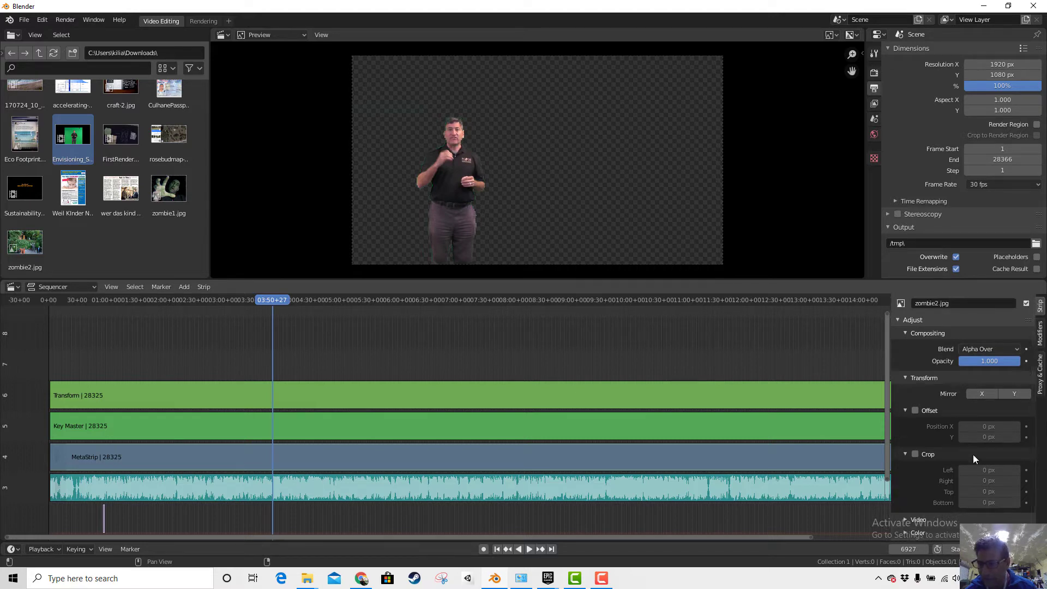
scroll(973, 466, down, 2)
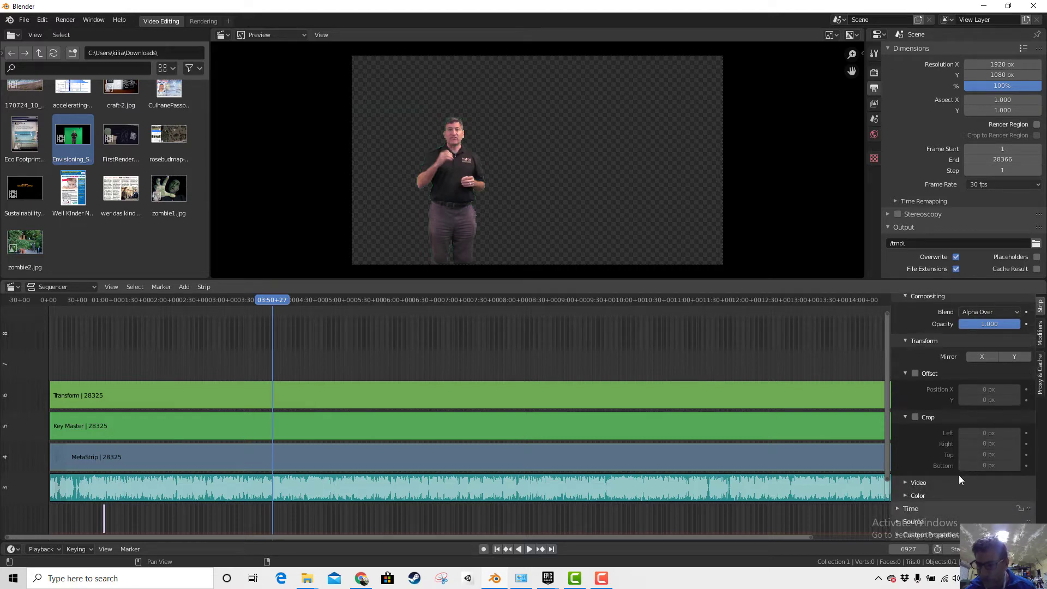
click(898, 509)
scroll(927, 493, down, 4)
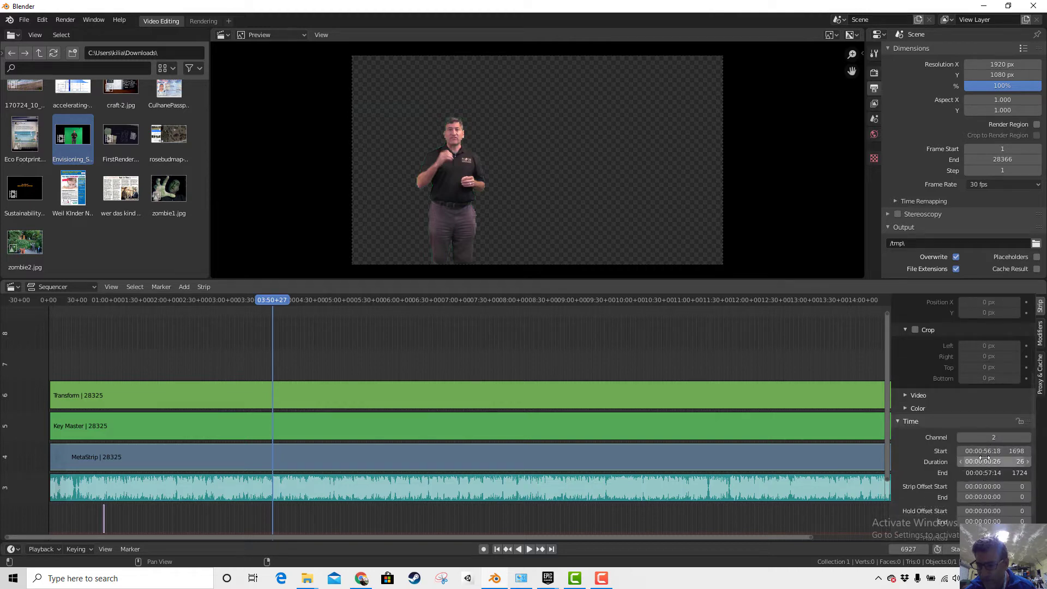
drag(977, 463, 1031, 464)
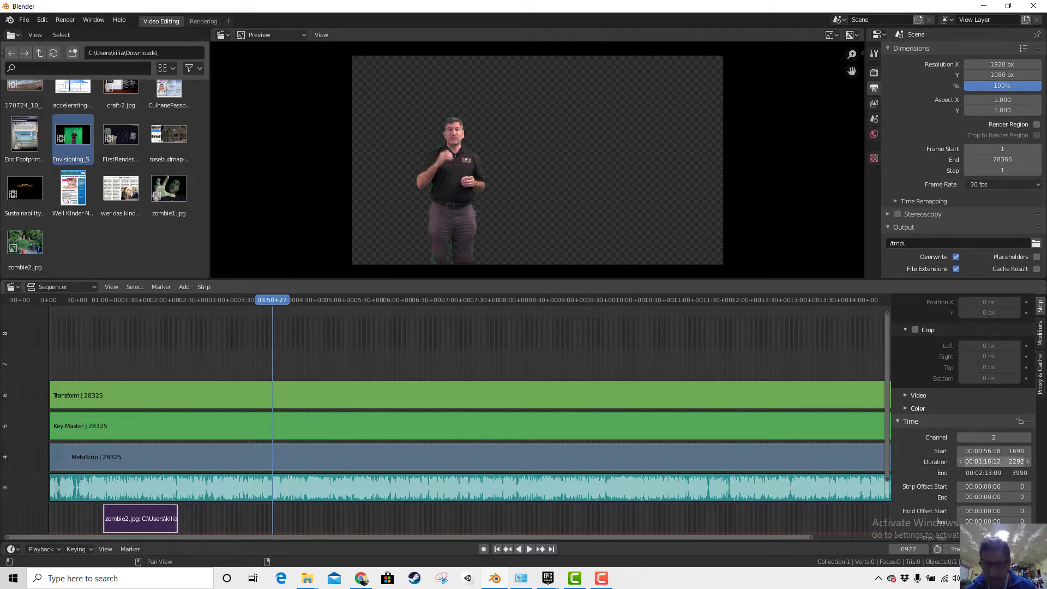
Step: Move the zombie2.jpg strip to start at frame 129 and place the playhead over it at frame 1247
drag(133, 523, 83, 518)
click(77, 304)
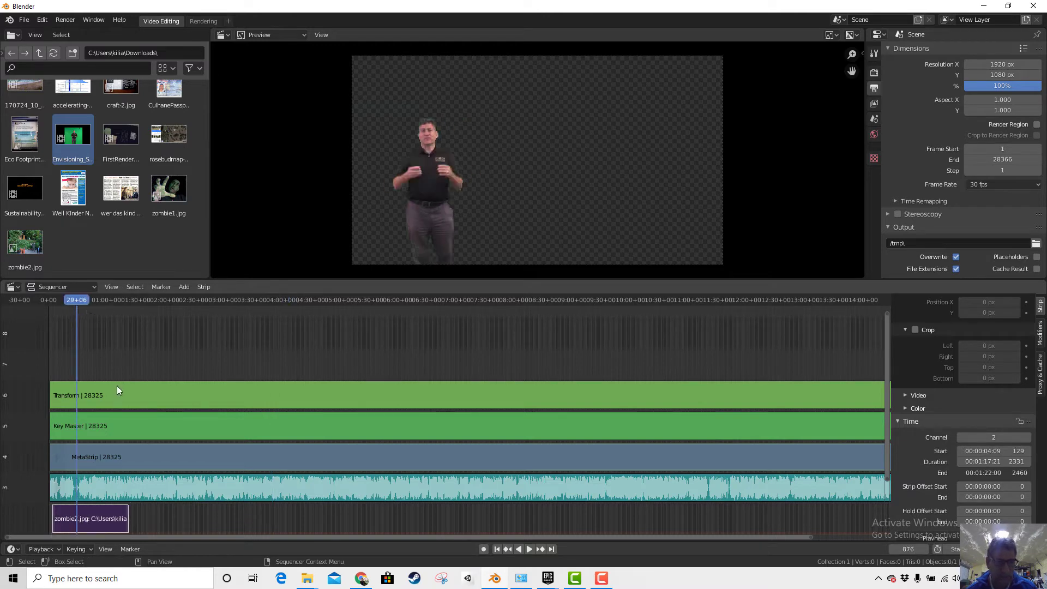
click(91, 301)
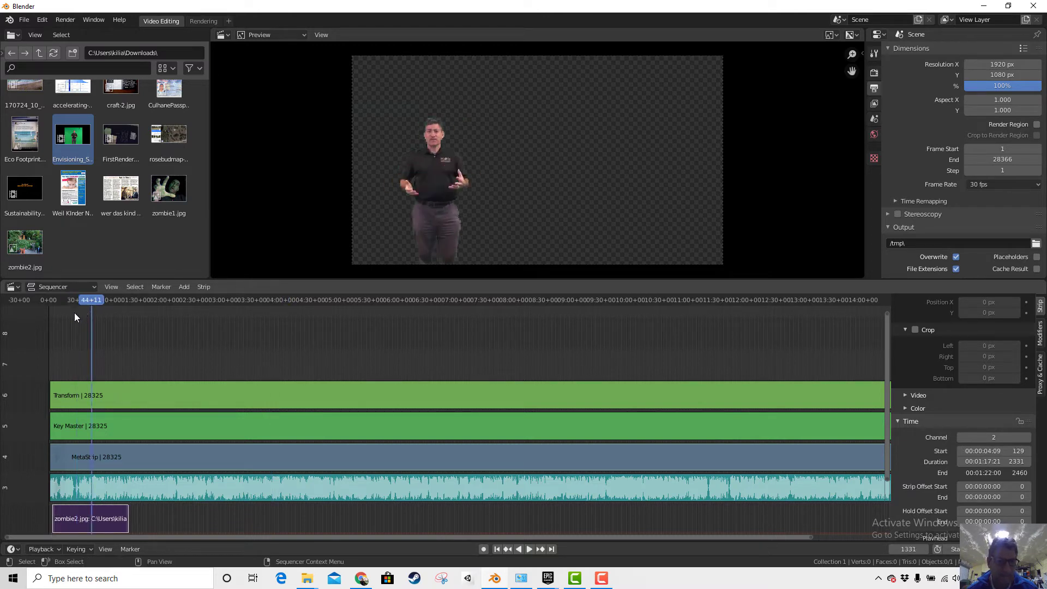
drag(89, 301, 87, 327)
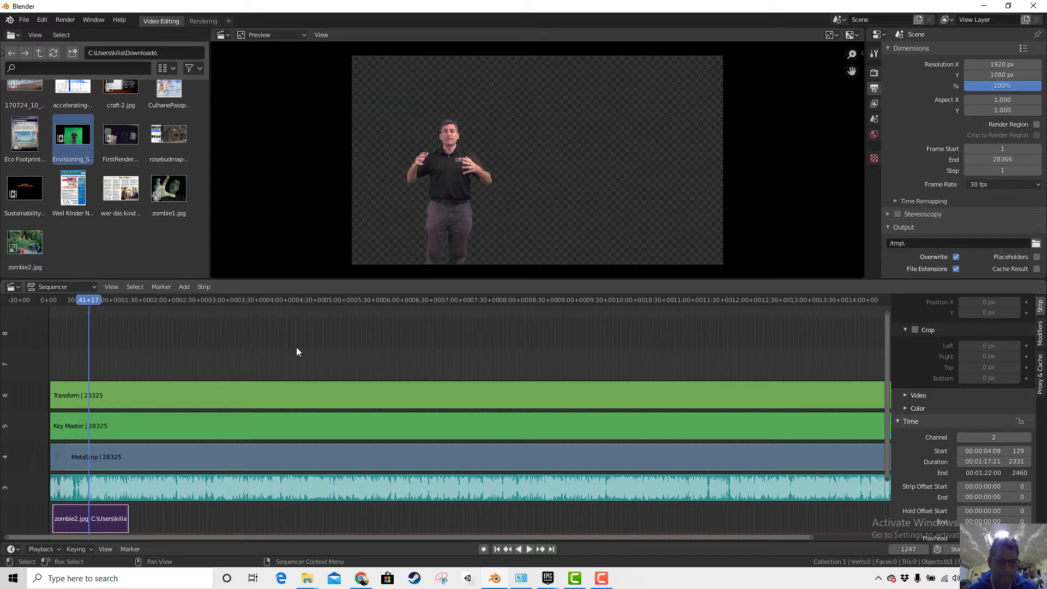
Step: Set the Key Master strip's blend mode to Alpha Under
click(169, 461)
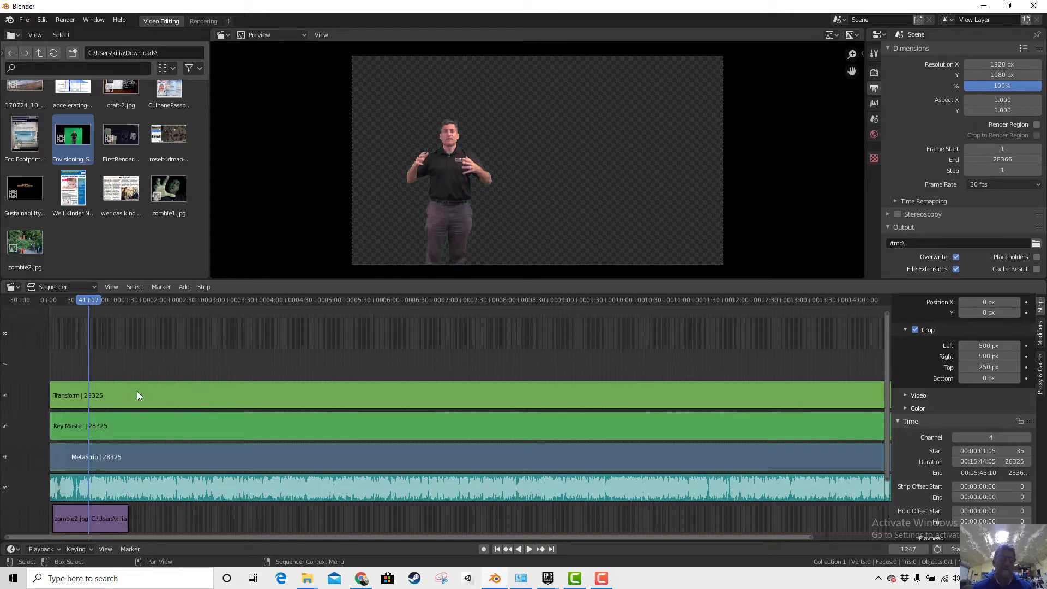
click(162, 424)
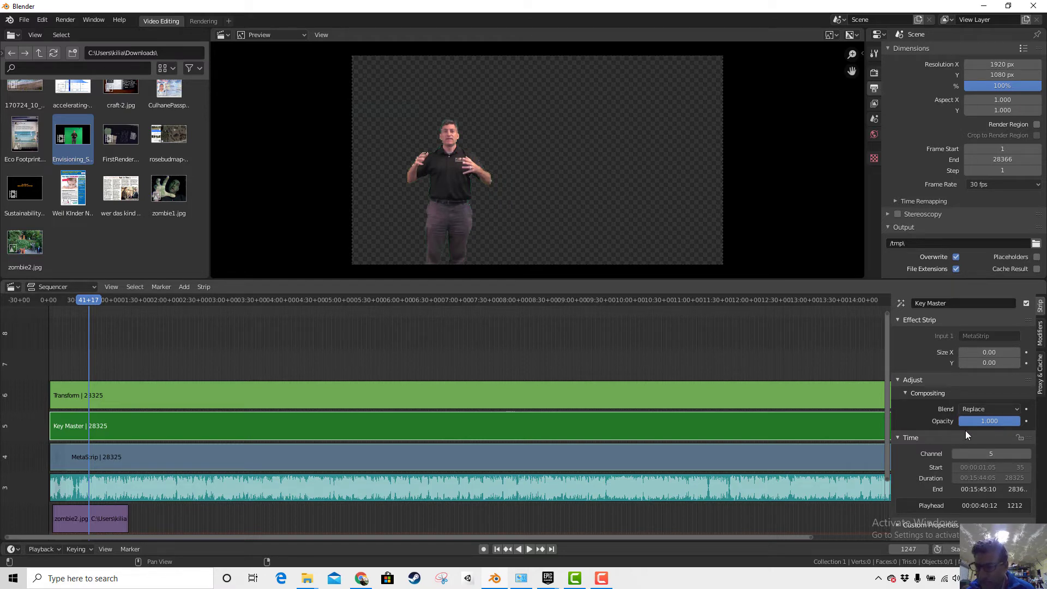
click(991, 409)
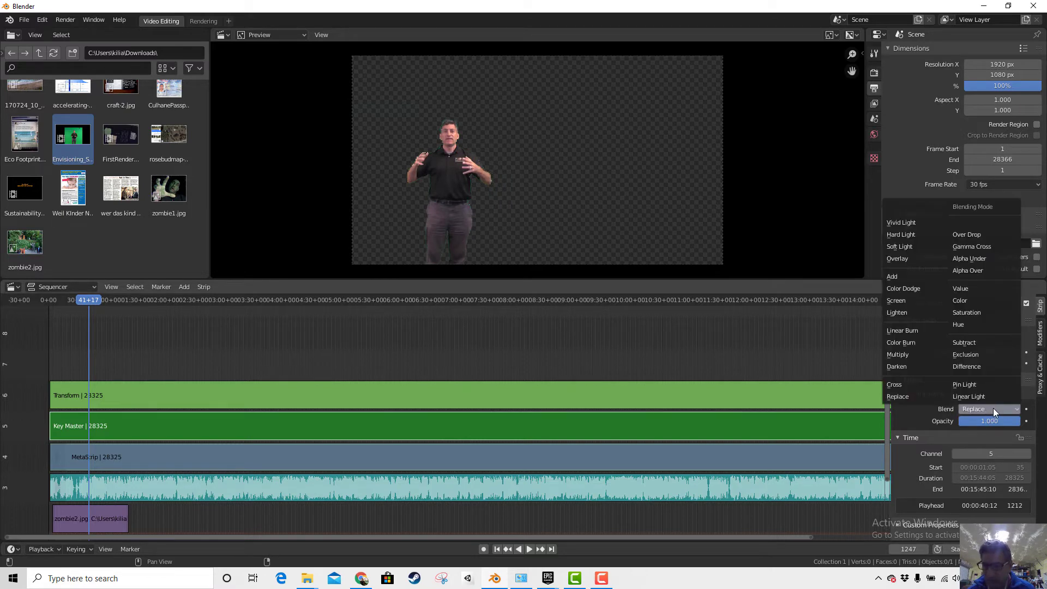
click(969, 258)
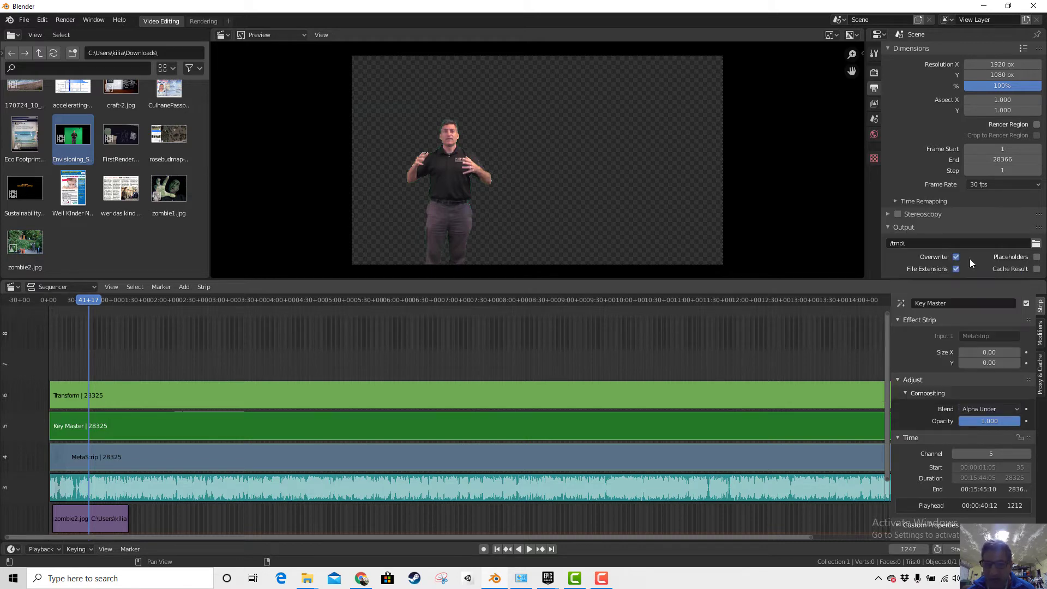
Step: Set the Transform strip's blend mode to Alpha Over
click(161, 398)
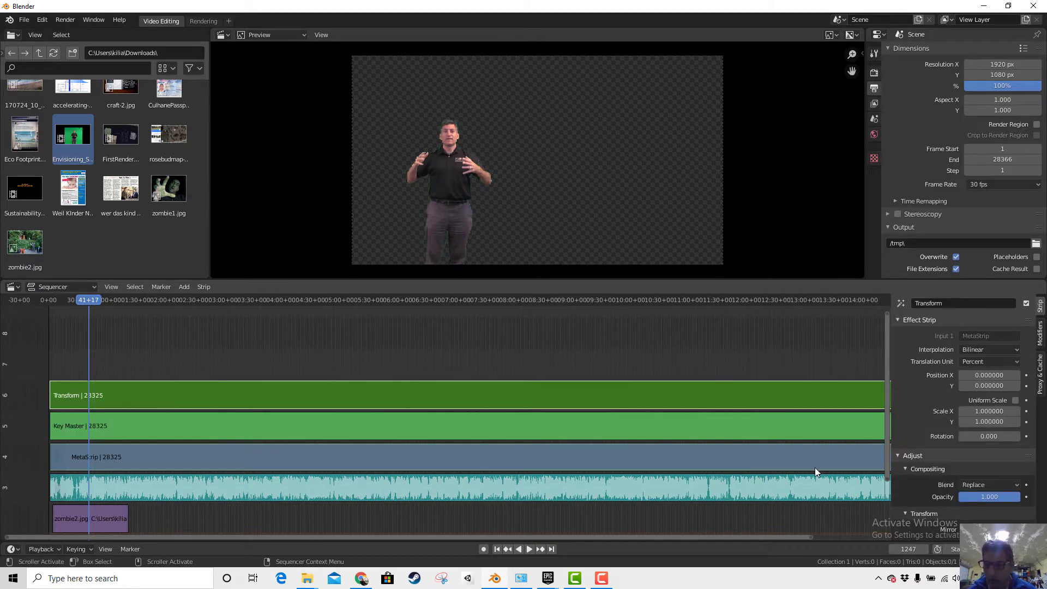
click(979, 483)
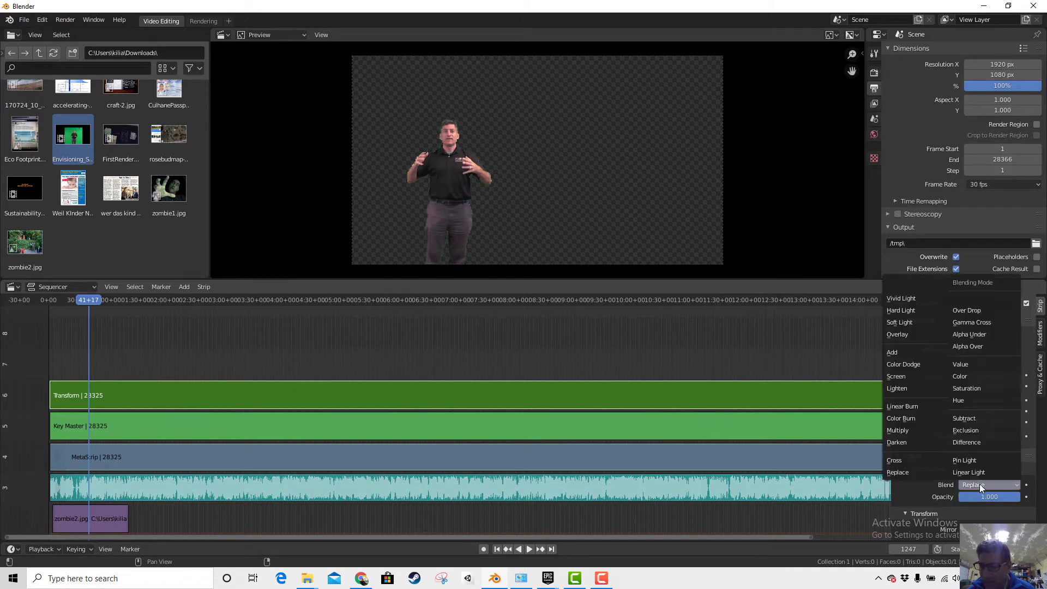
click(971, 347)
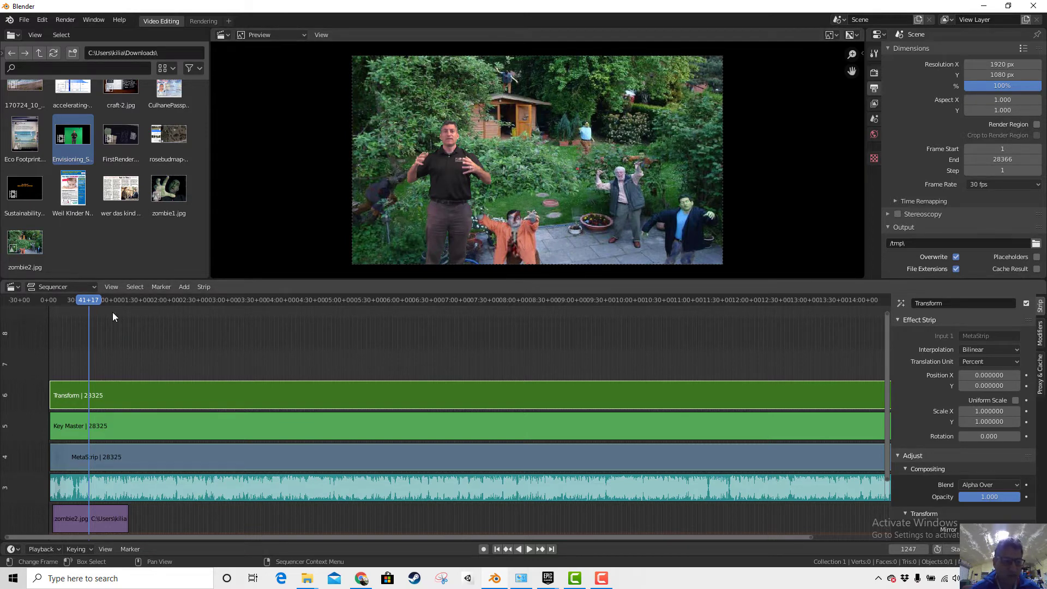
Step: Play the composite from about frame 606 to check the speaker against the zombie background
drag(90, 302, 68, 299)
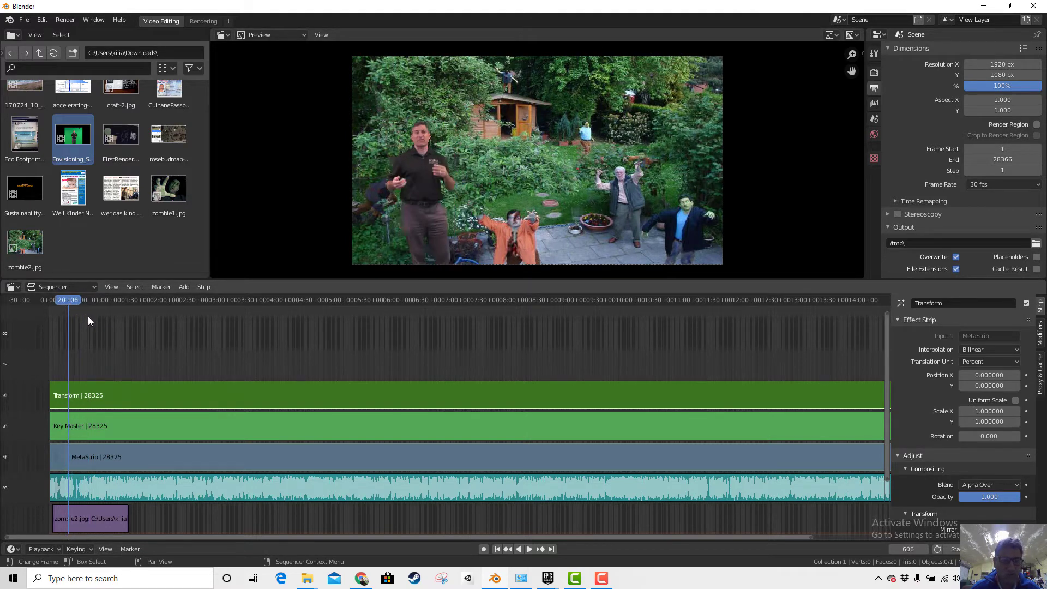
key(space)
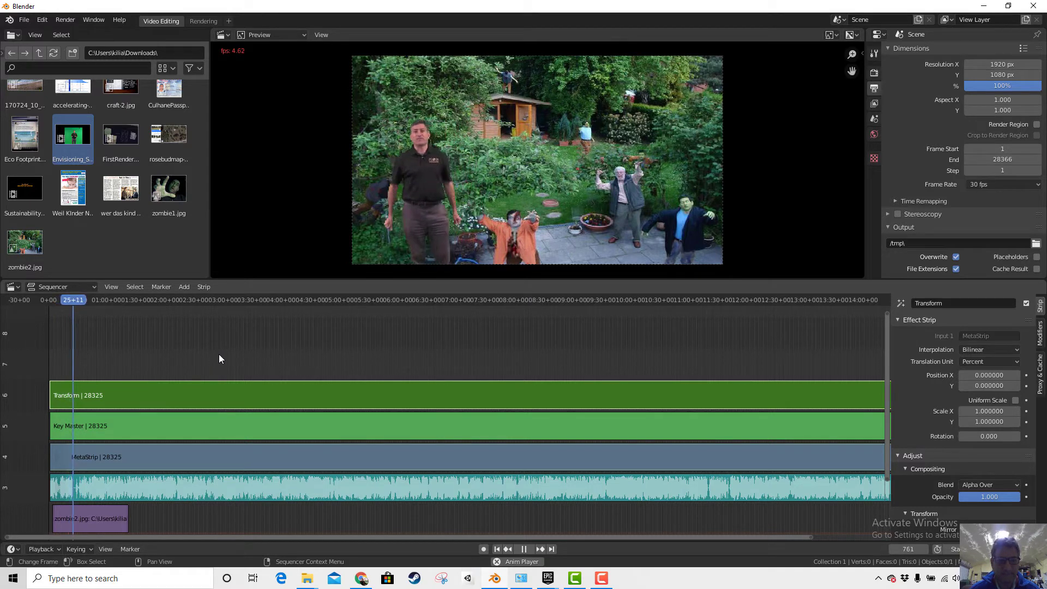
key(space)
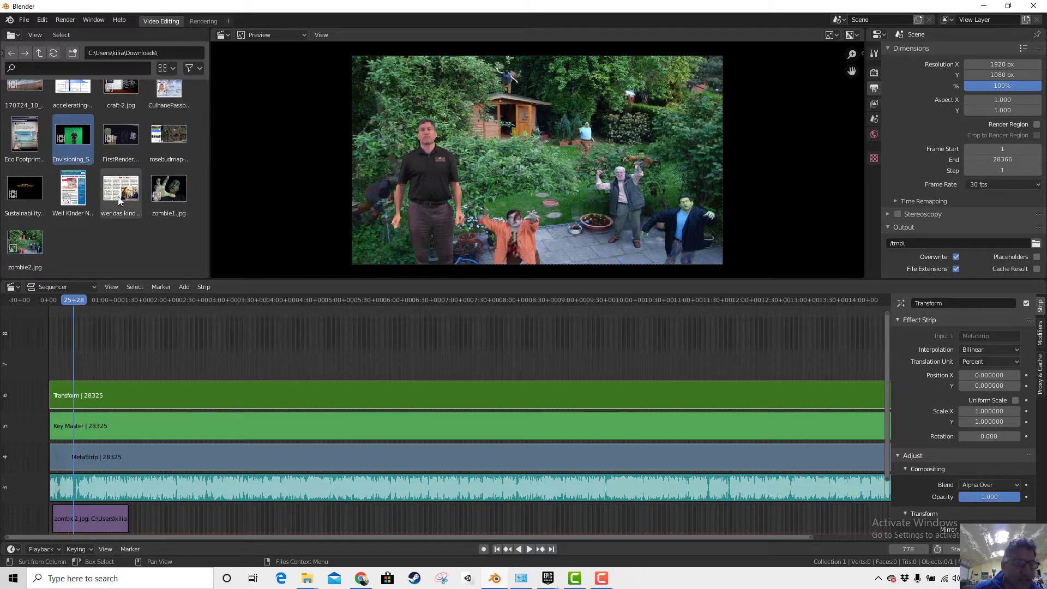
scroll(63, 158, up, 2)
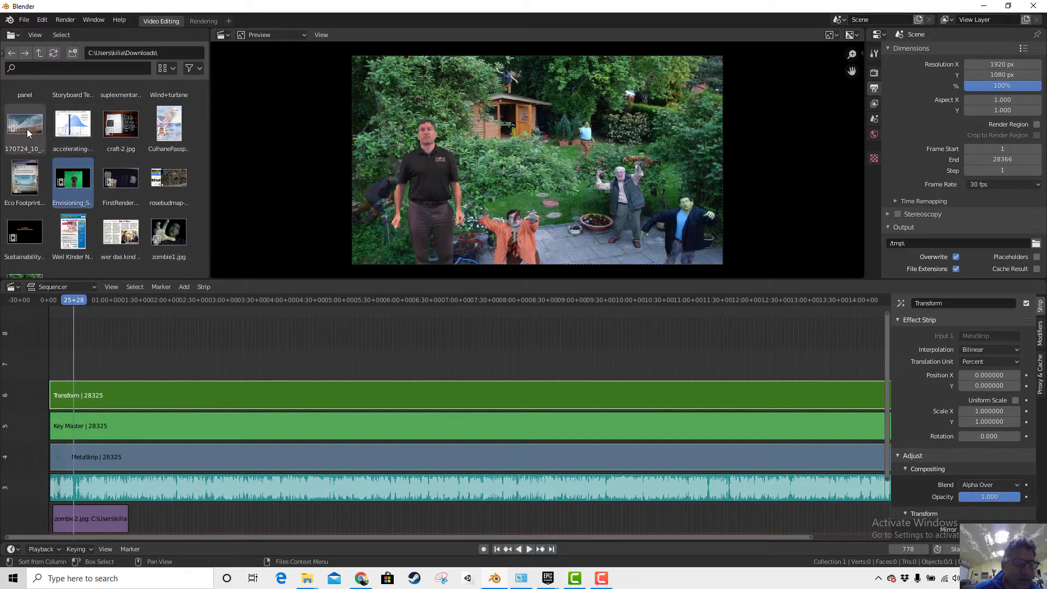
drag(28, 127, 155, 523)
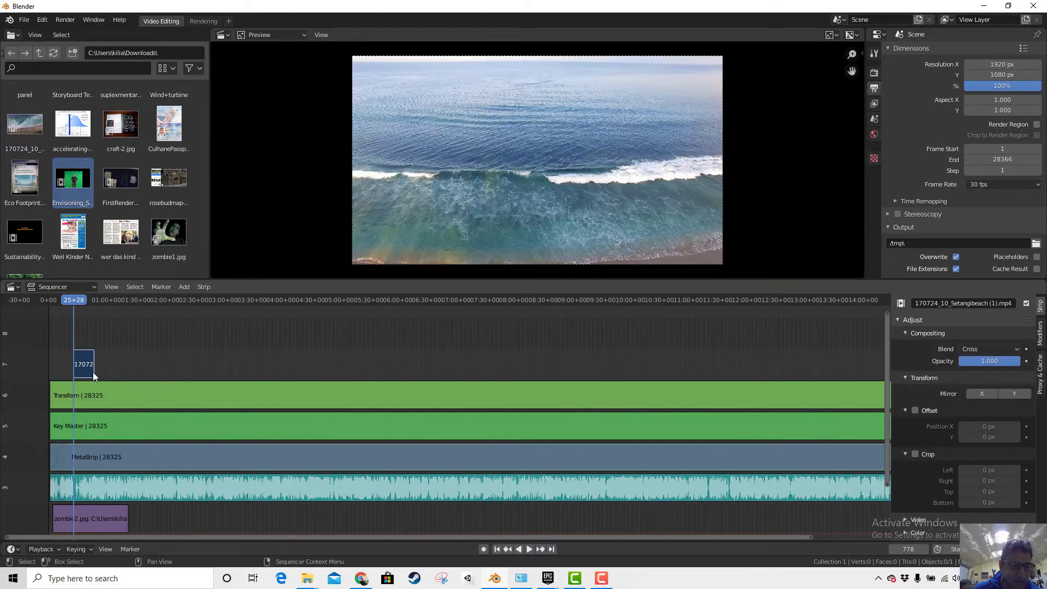
drag(80, 365, 248, 534)
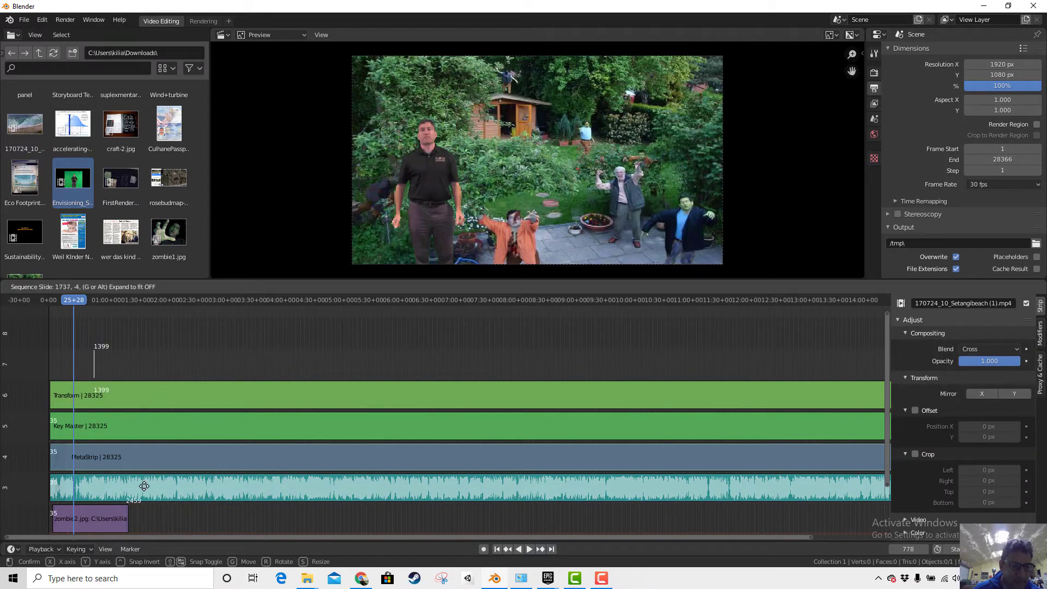
drag(144, 485, 64, 367)
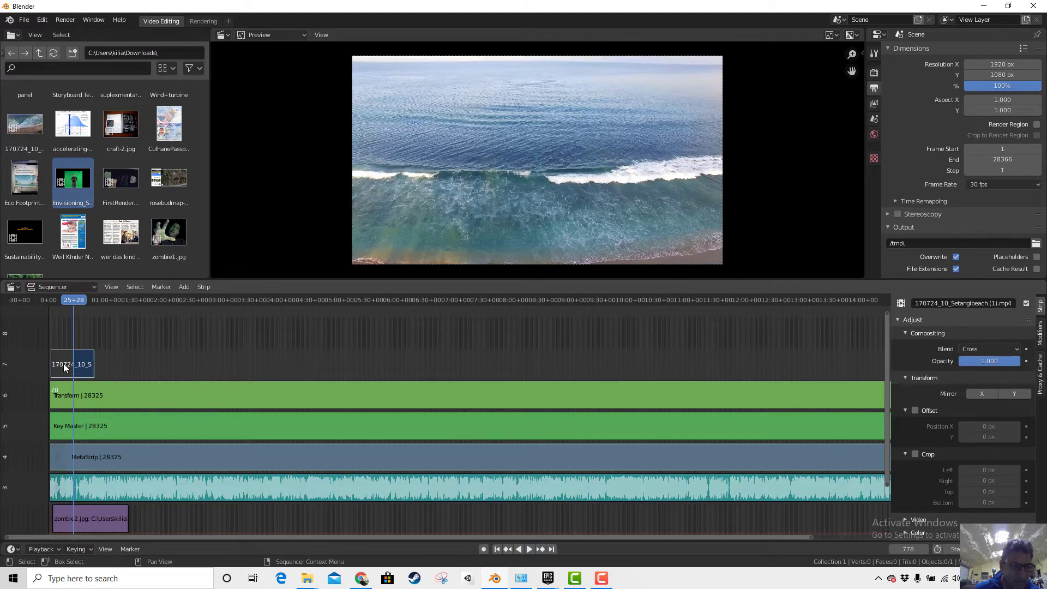
key(g)
click(90, 366)
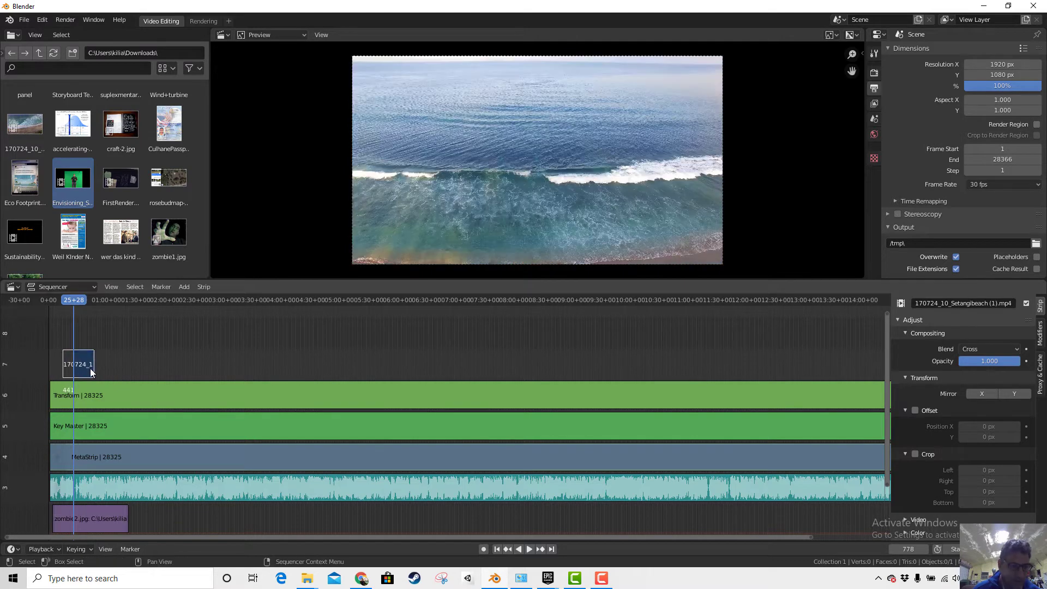
key(g)
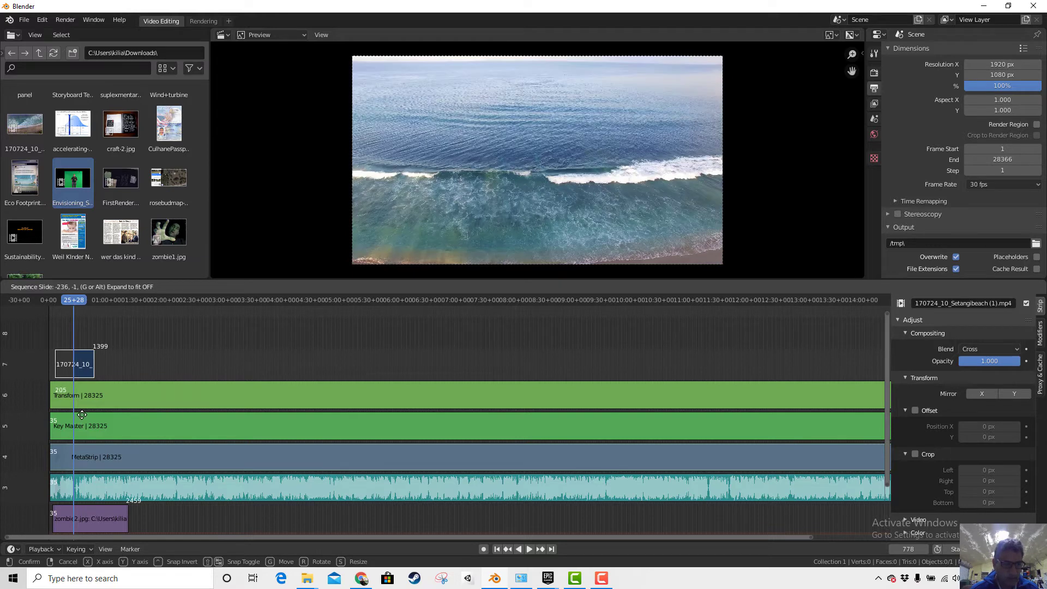
click(90, 371)
key(g)
click(82, 379)
key(g)
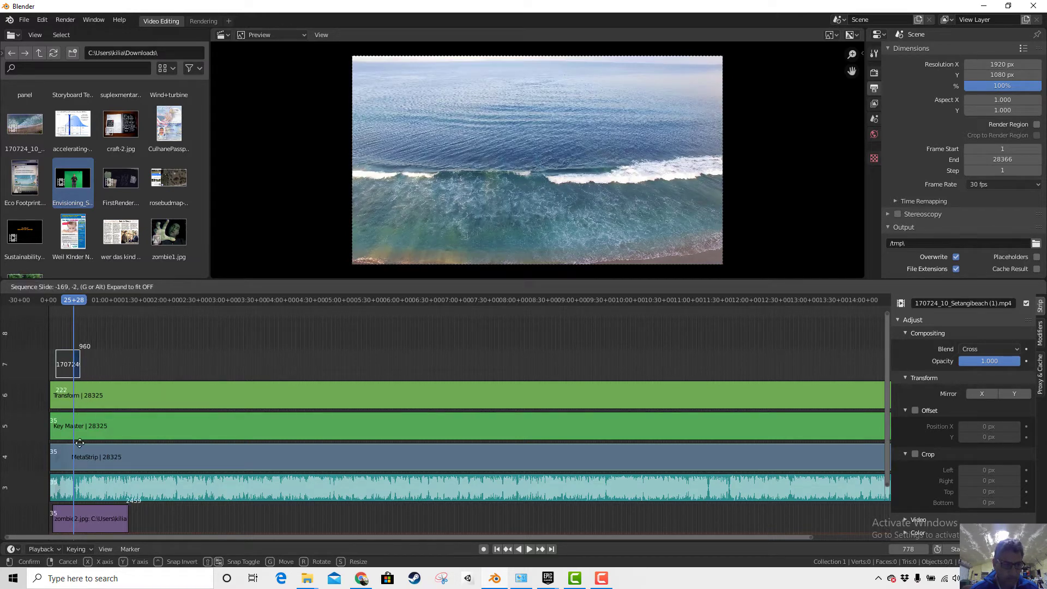
click(90, 365)
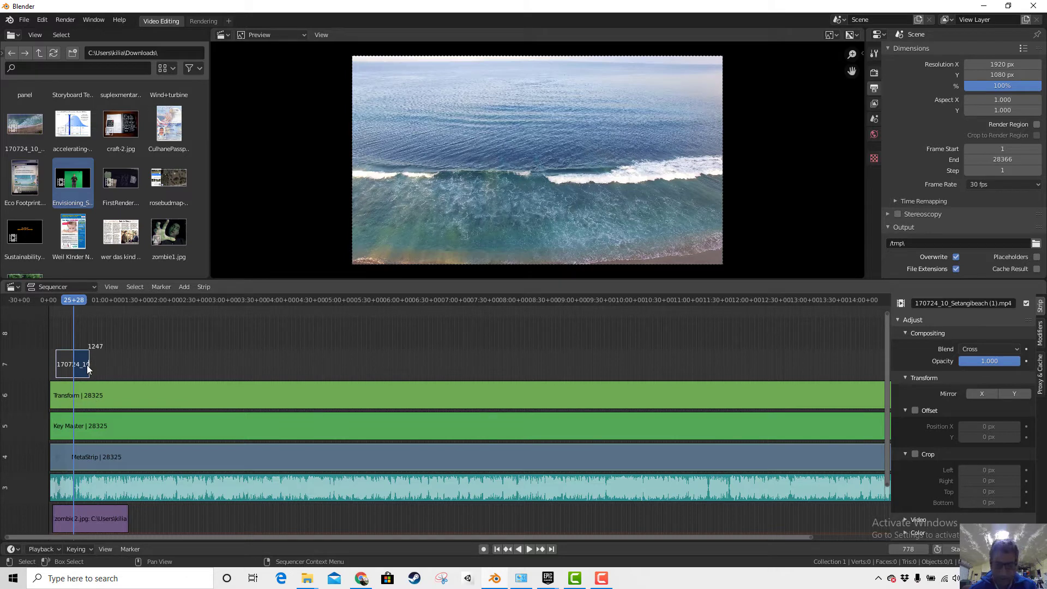
key(x)
click(86, 364)
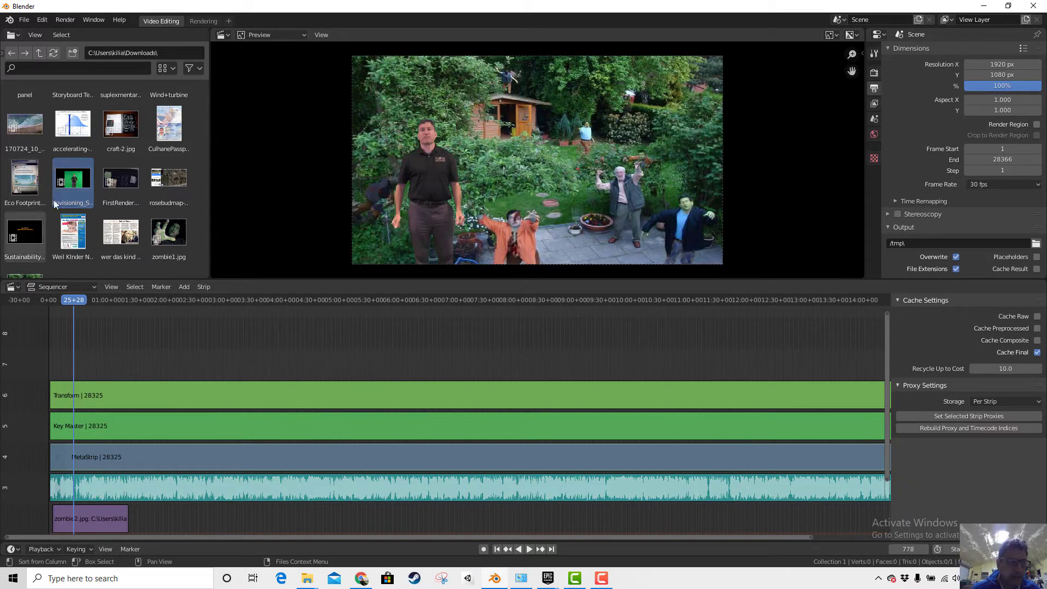
Step: Add the 170724_10_Setangibeach (1).mp4 video directly after the zombie2.jpg strip in channel 2 and play the composite over it
drag(26, 124, 162, 525)
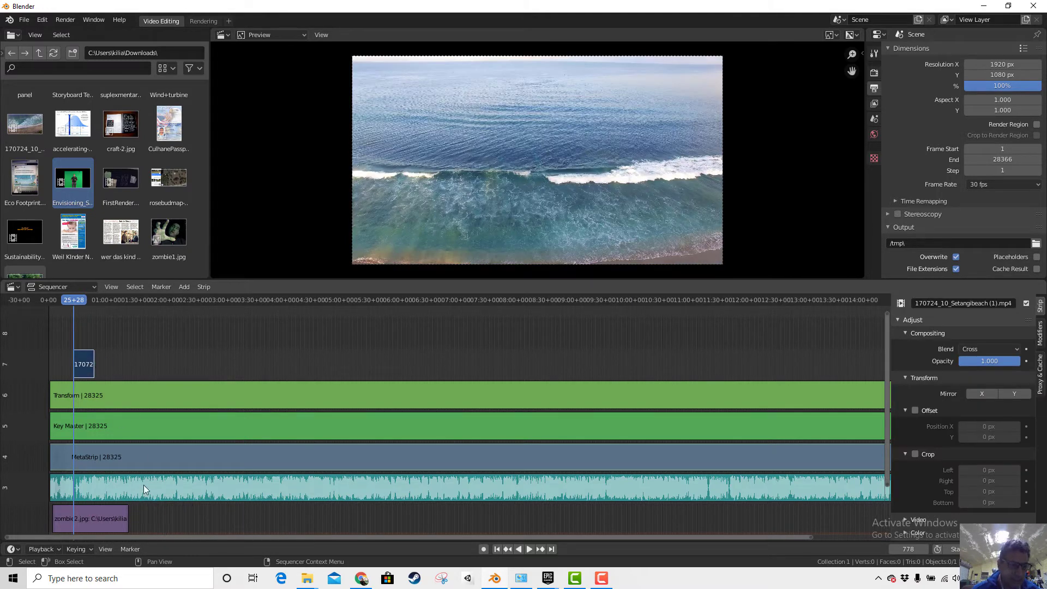
drag(87, 370, 148, 519)
drag(112, 303, 133, 308)
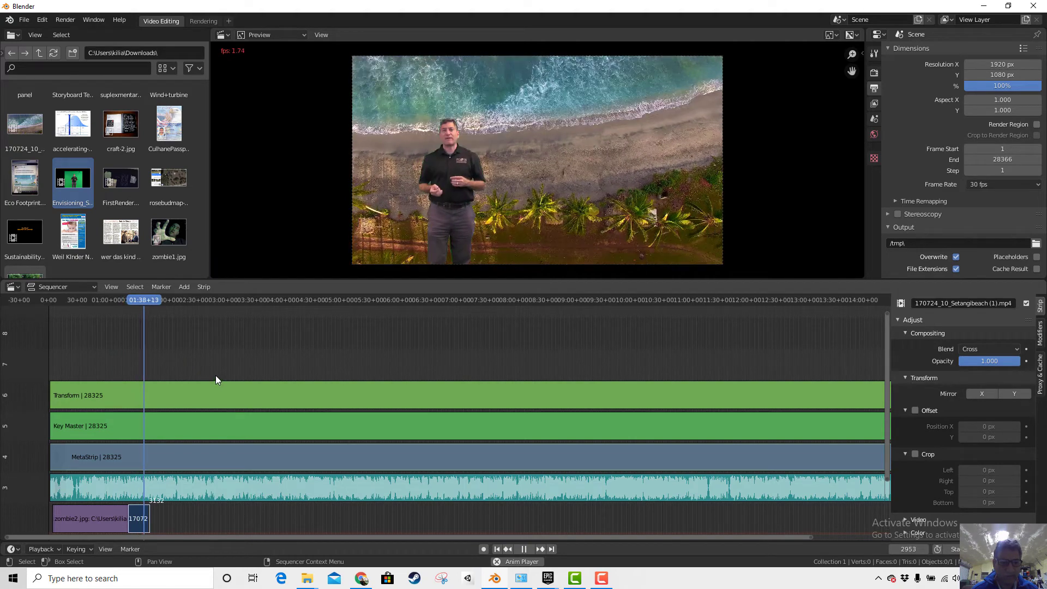
key(space)
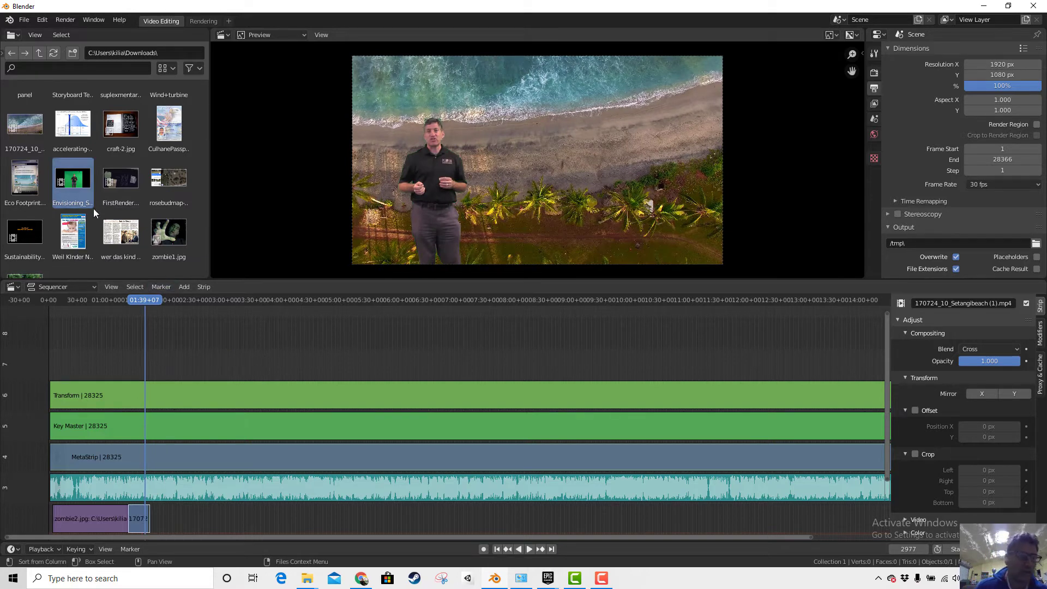
Step: Switch to Chrome and search Google Images for "nazi propaganda" in a new tab
click(359, 579)
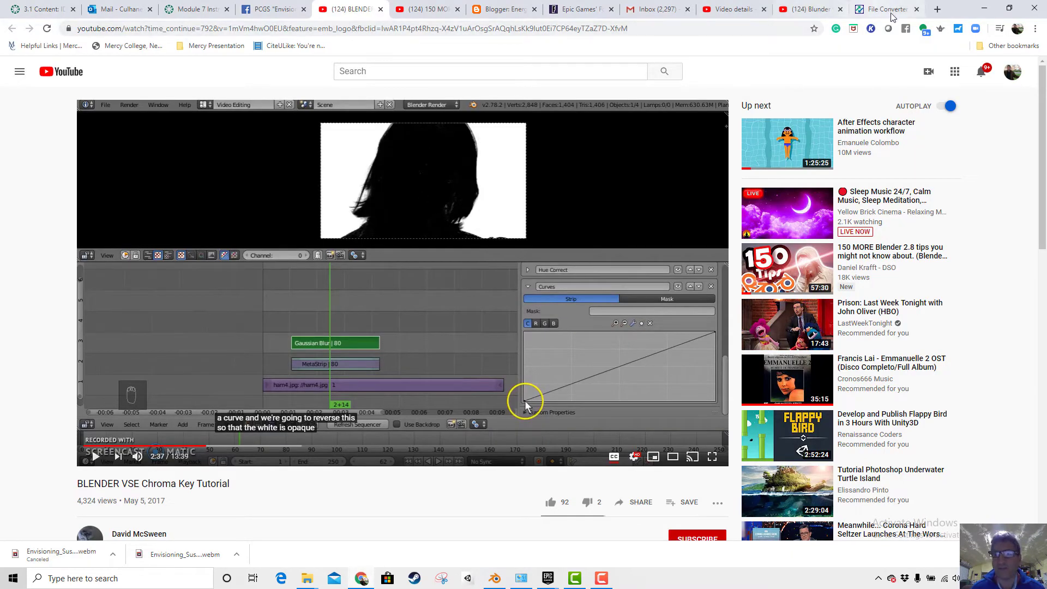
click(936, 9)
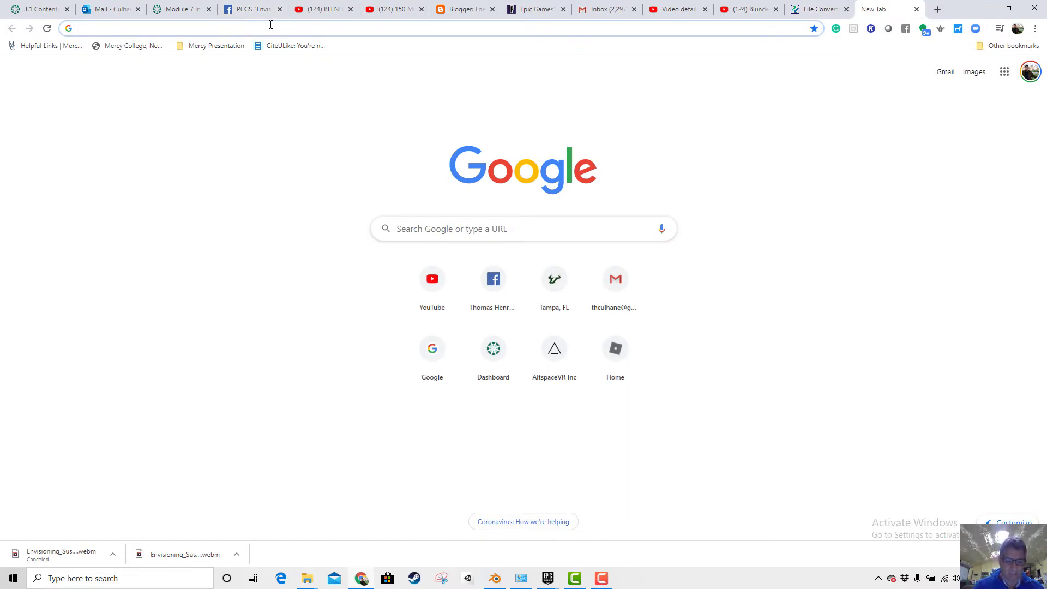
text(nazi pro)
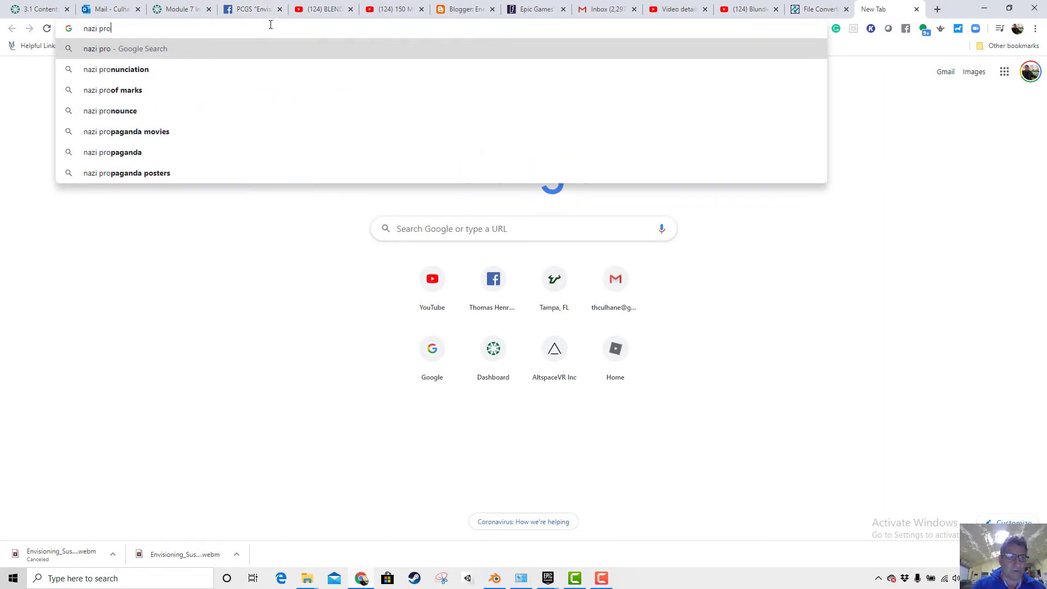
text(pang)
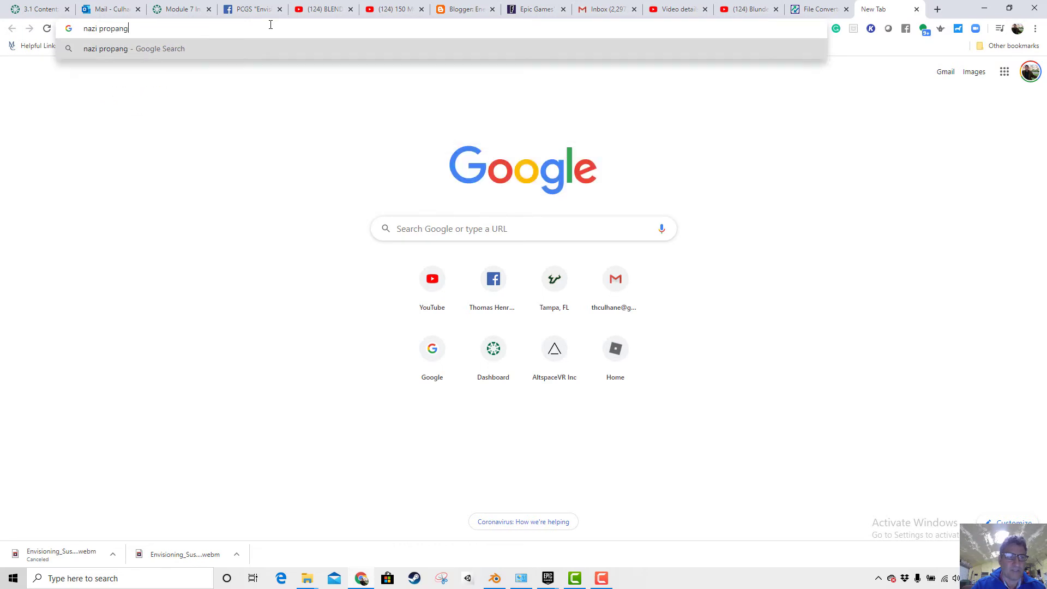
text(a)
key(BackSpace)
text(ganda)
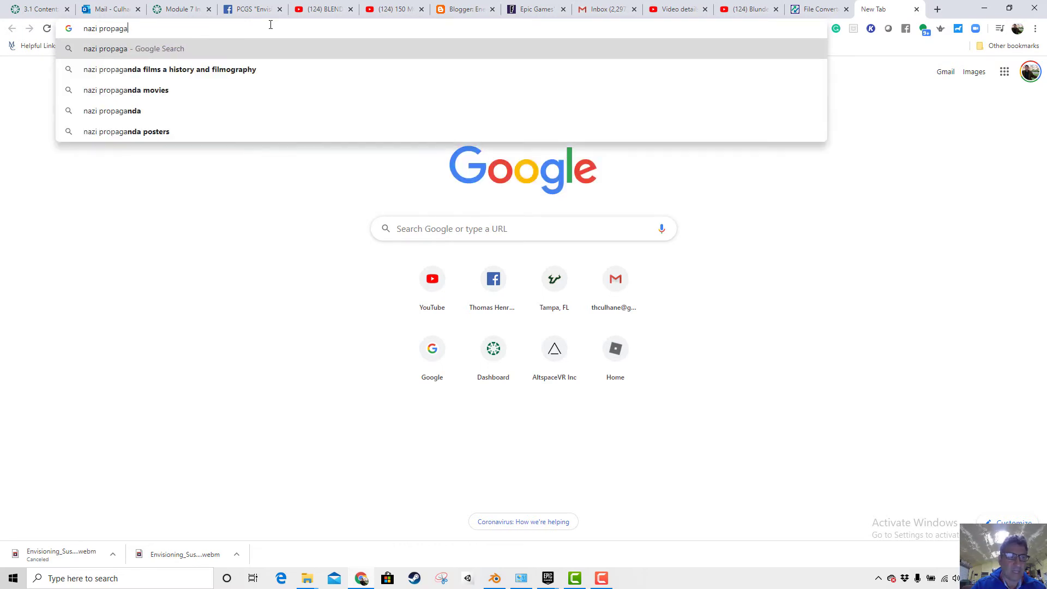
key(Return)
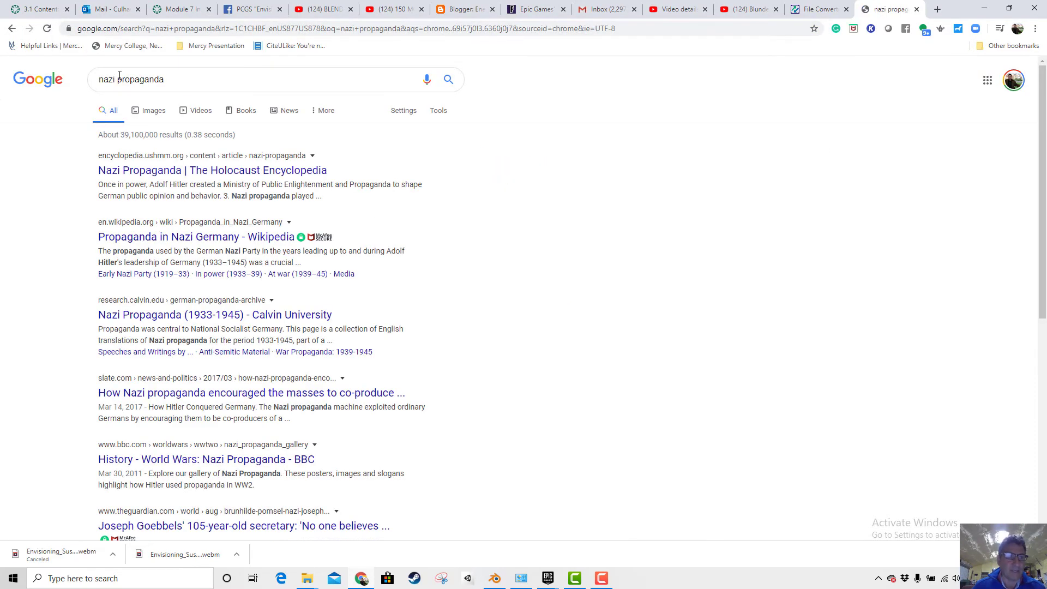
click(148, 109)
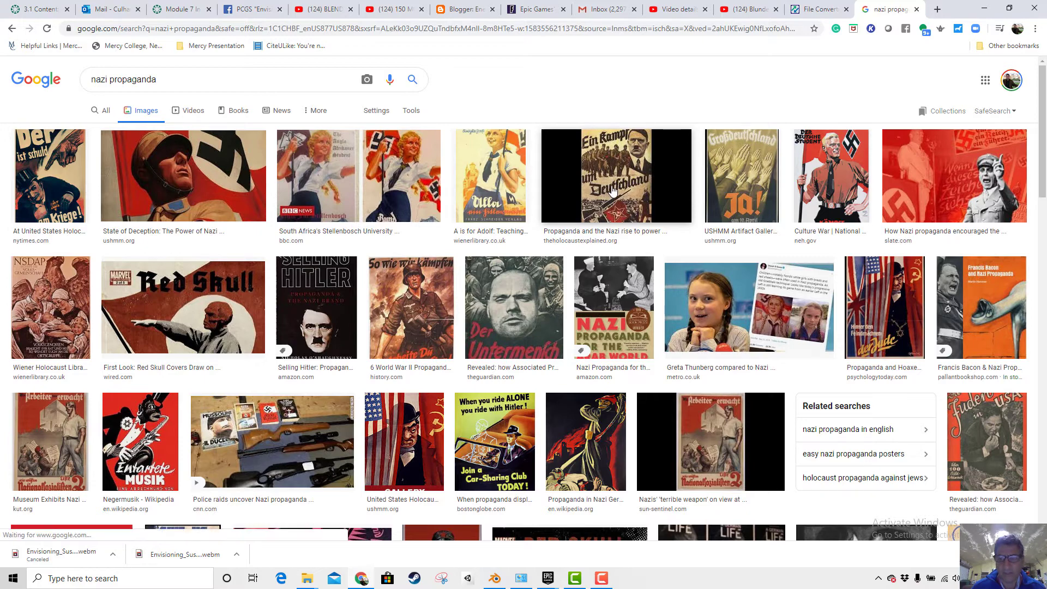
Step: Save the "Der Deutsche Student" poster image from neh.gov to Downloads as 2014-01-02_Culture-War_01.jpg
click(826, 195)
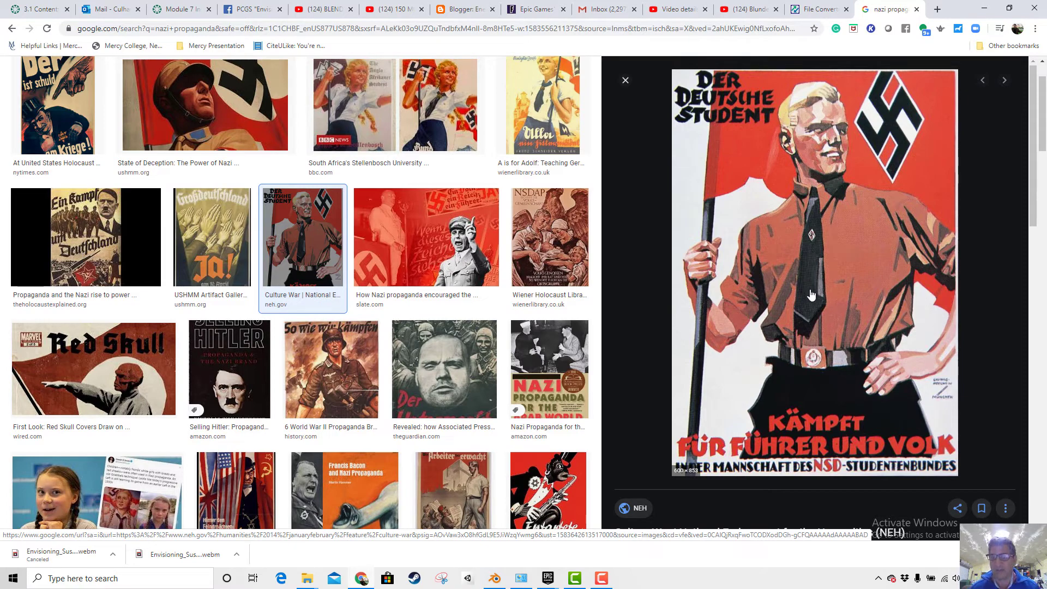
right_click(810, 294)
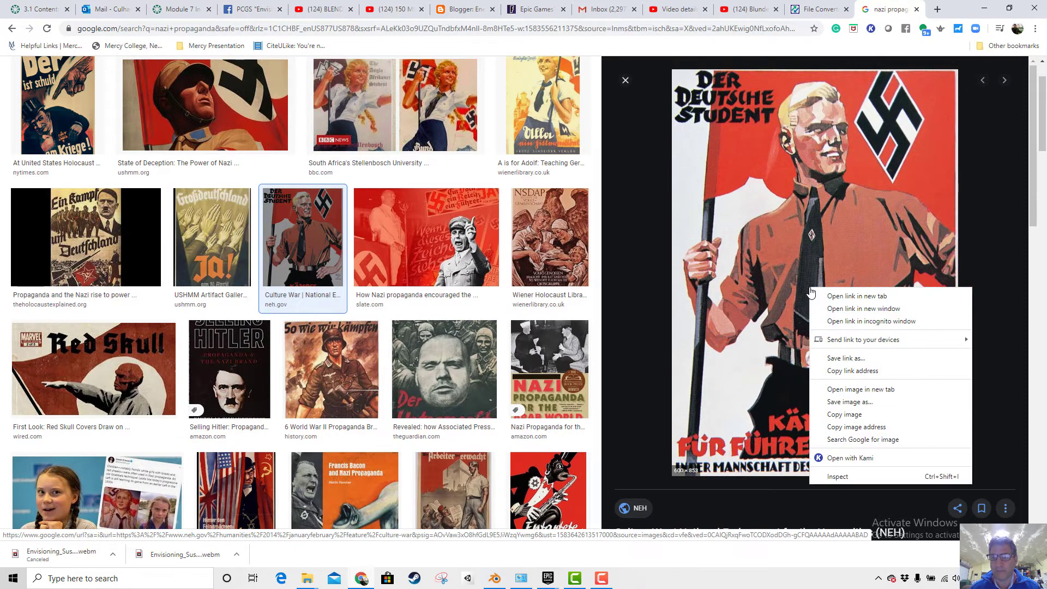
click(826, 401)
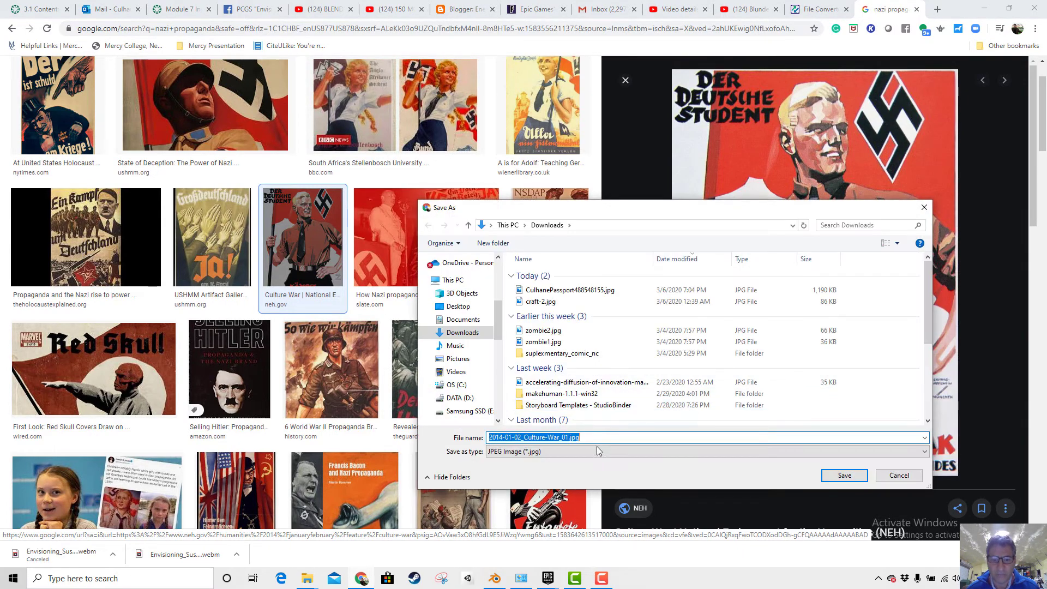
click(840, 474)
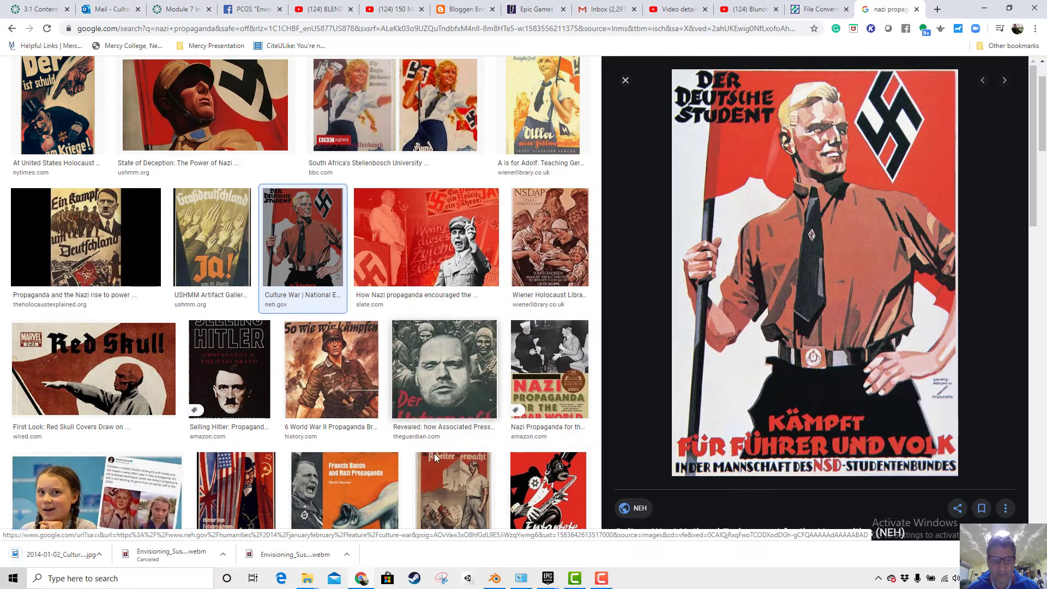
Step: Switch back to Blender, reload the Downloads folder and add 2014-01-02_Culture-War_01.jpg to channel 7 at frame 2977
click(494, 578)
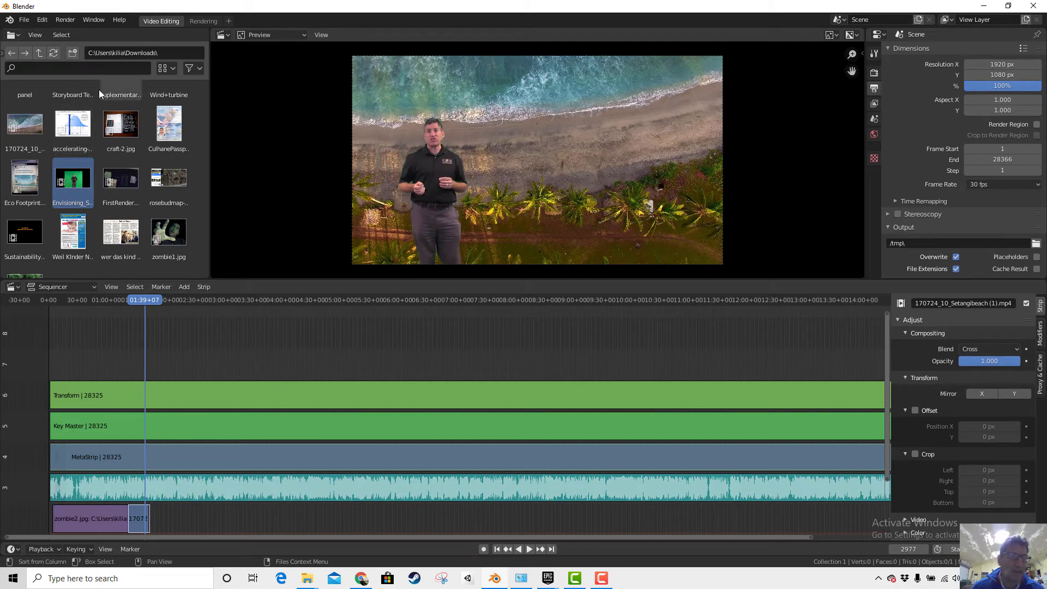
scroll(73, 123, up, 2)
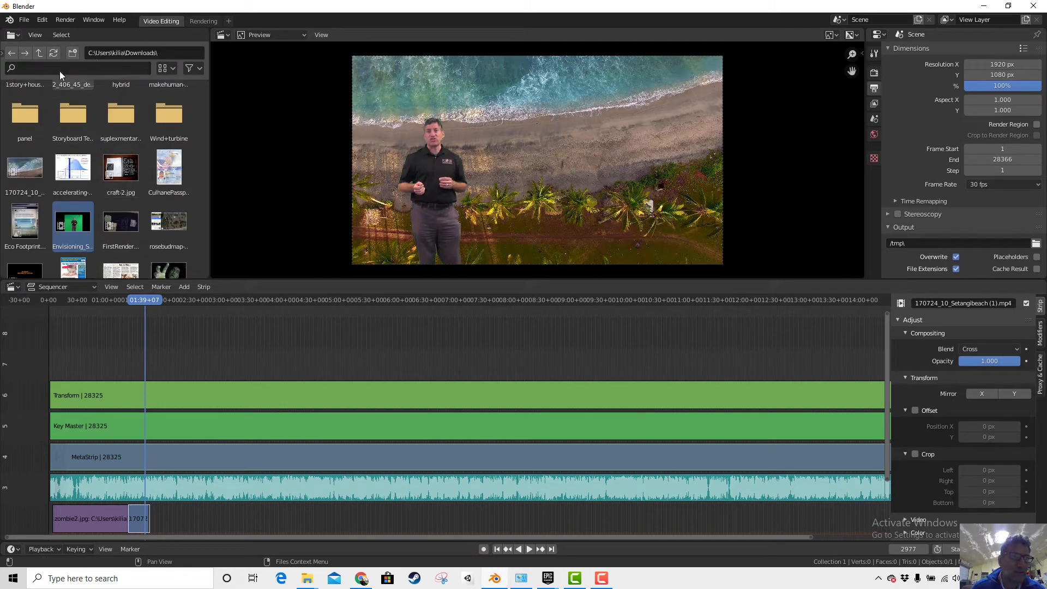
click(38, 53)
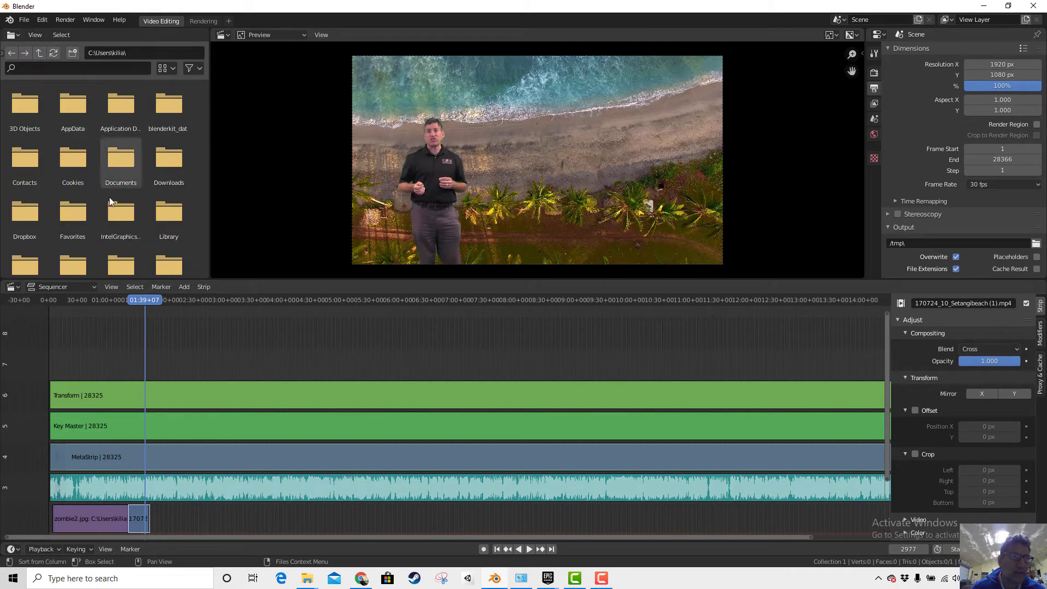
scroll(123, 191, down, 1)
double_click(157, 126)
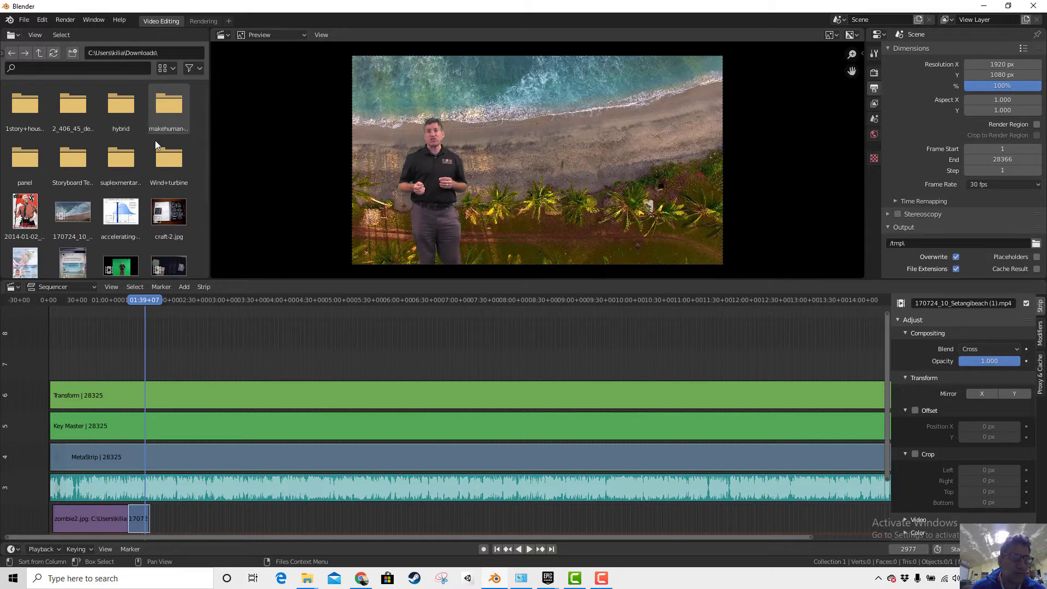
scroll(163, 208, down, 1)
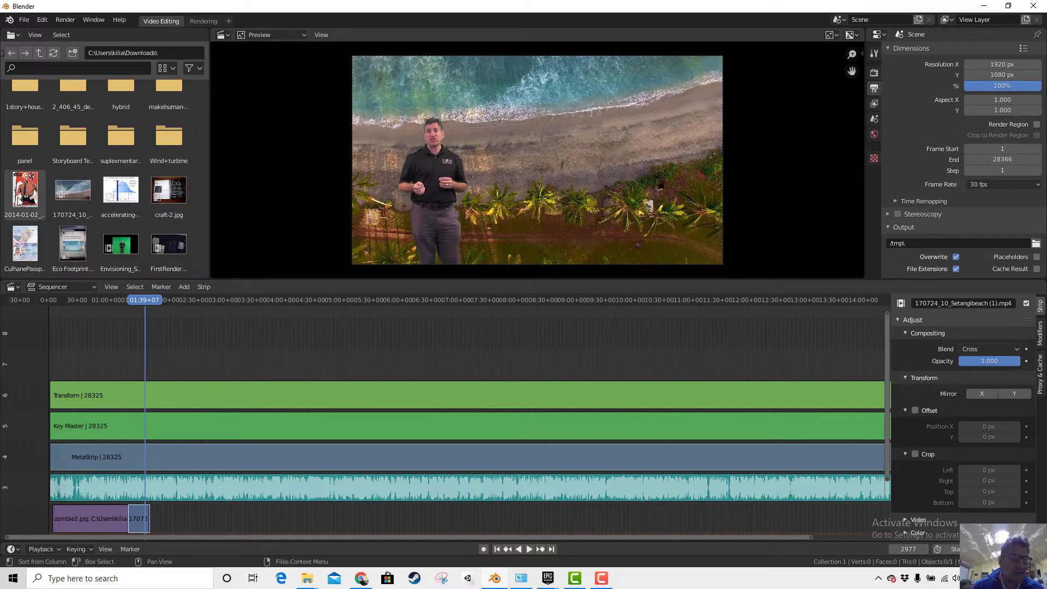
drag(25, 190, 154, 359)
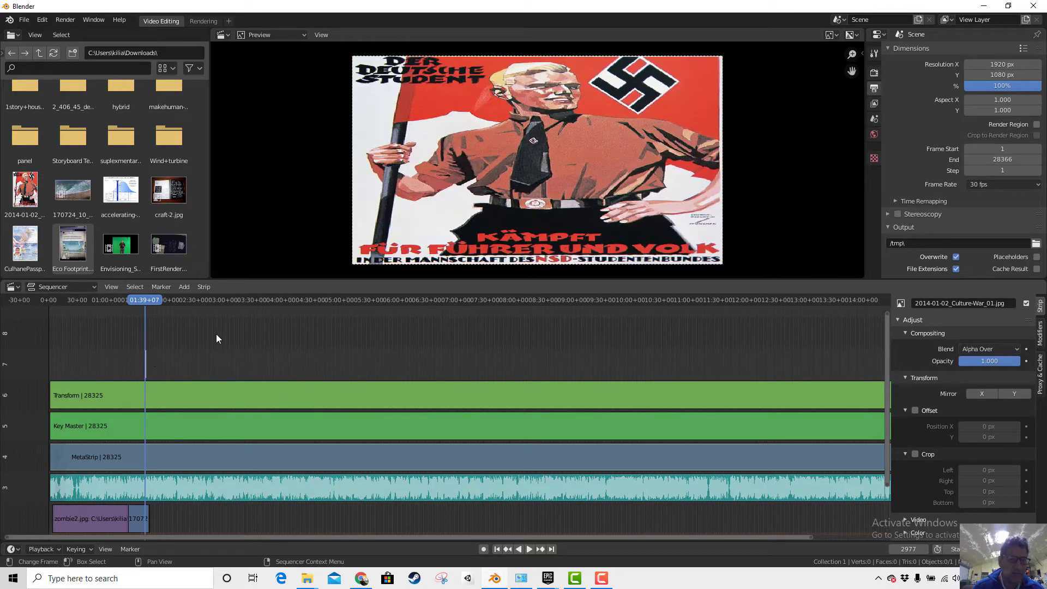
Step: Examine the poster strip in the preview and review its compositing, transform, crop and time settings
scroll(548, 197, down, 2)
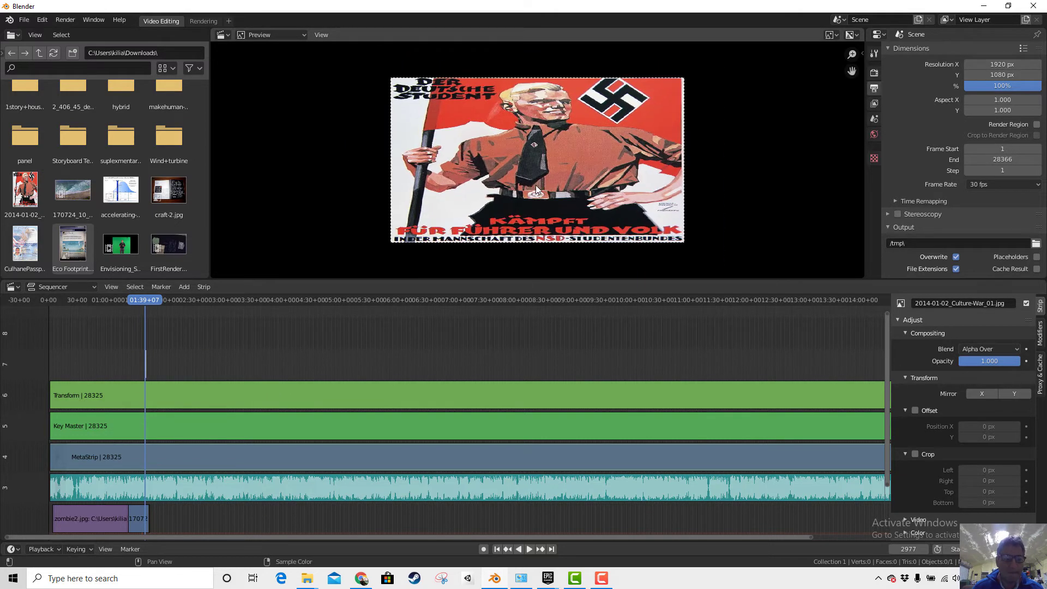
scroll(574, 224, up, 1)
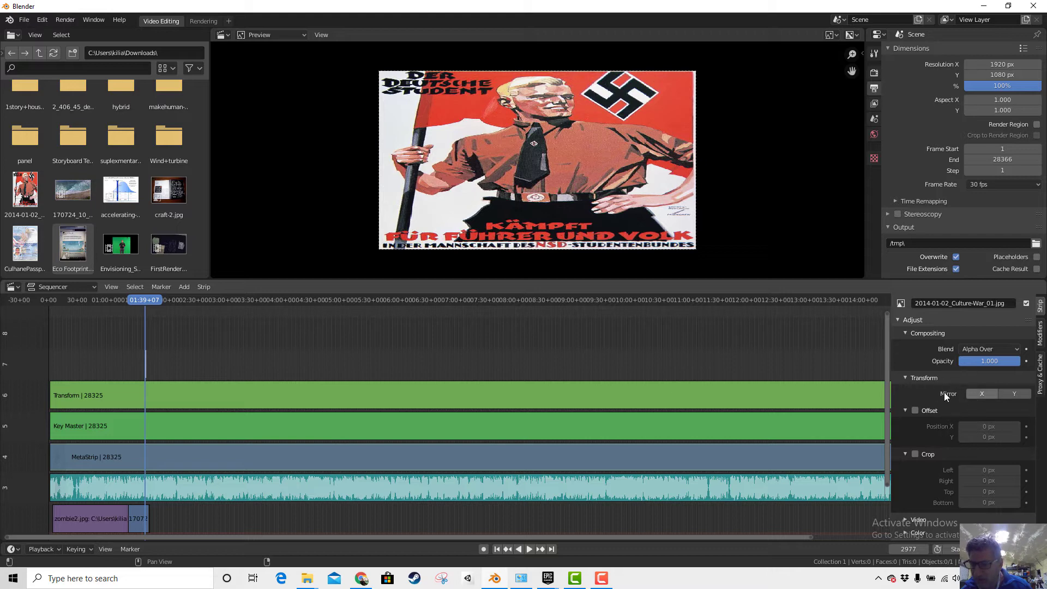
scroll(934, 429, down, 5)
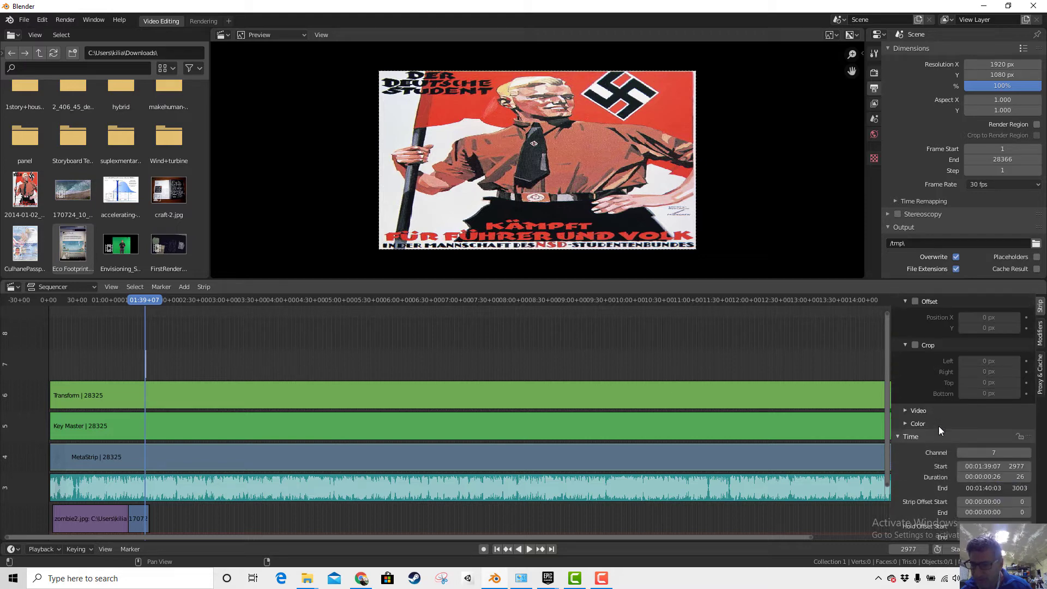
scroll(943, 428, down, 1)
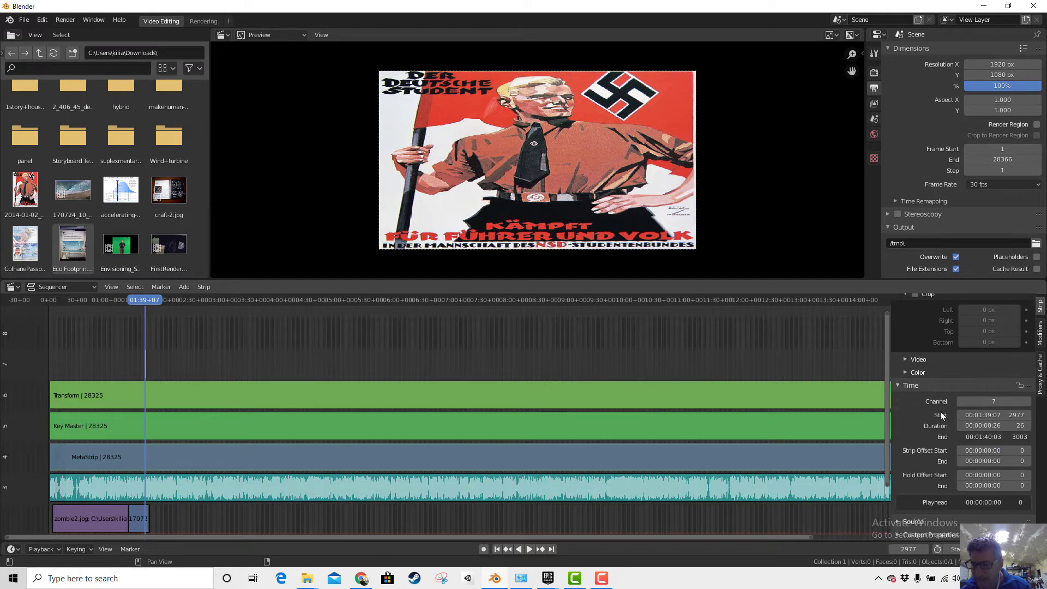
scroll(940, 411, up, 6)
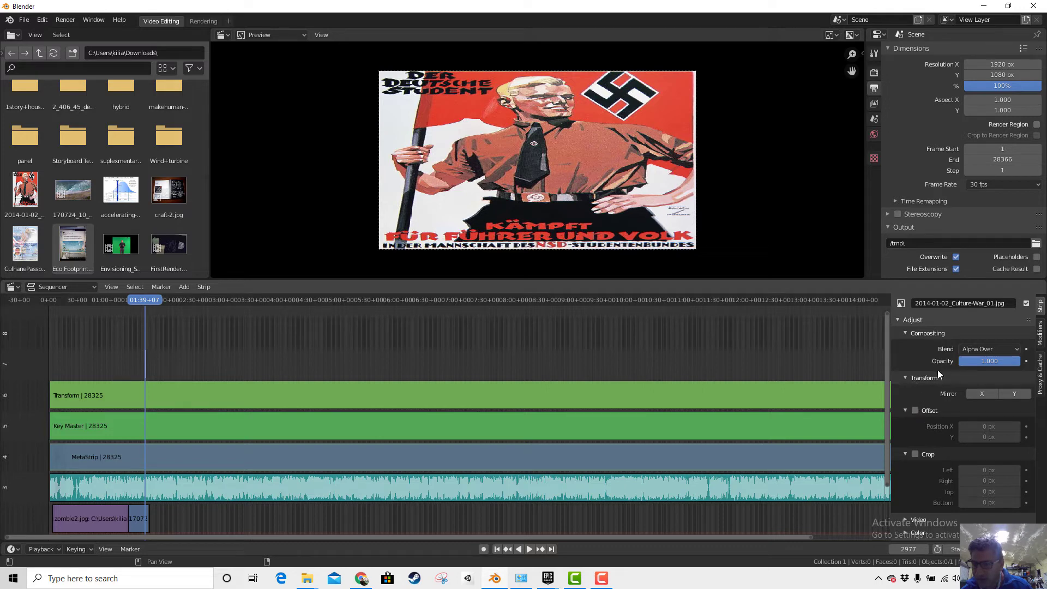
scroll(937, 369, down, 2)
scroll(936, 368, up, 2)
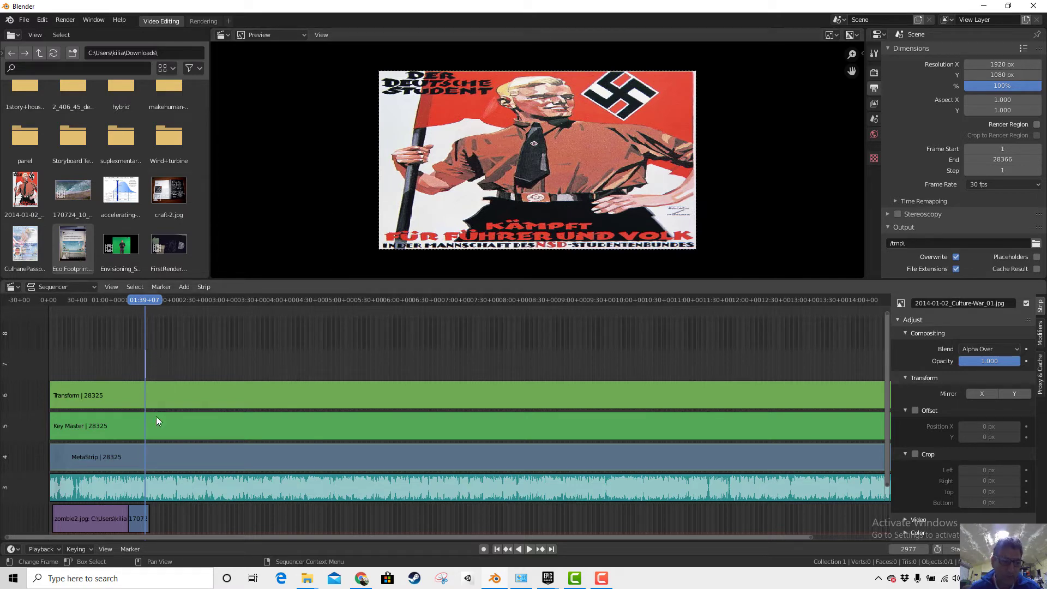
Step: Set the poster strip's duration to 151 frames and move it along channel 7 to start at frame 2863
scroll(980, 399, down, 6)
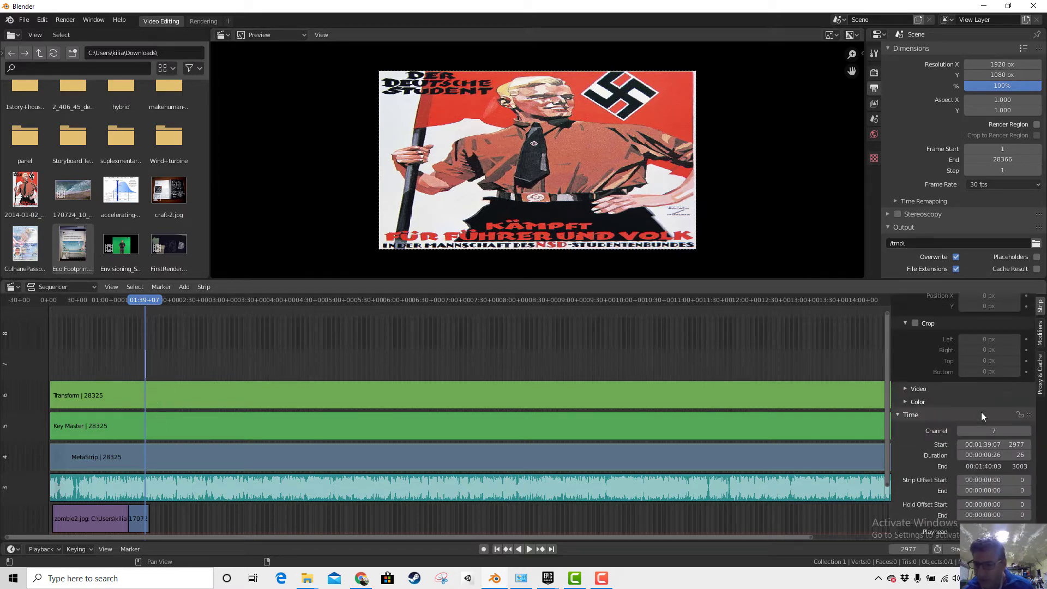
drag(977, 425, 1028, 426)
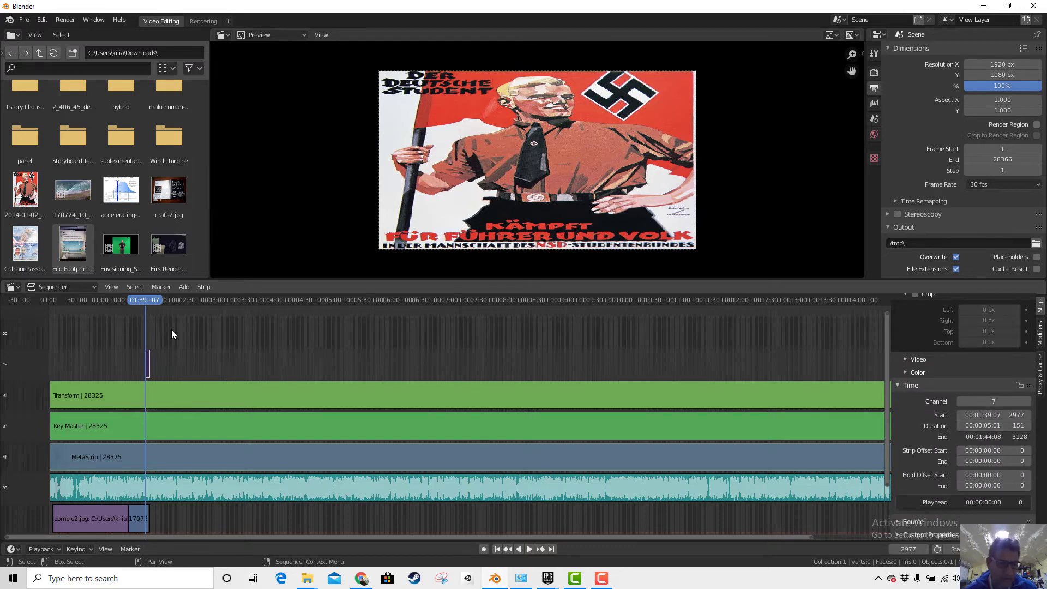
scroll(365, 515, up, 1)
drag(777, 537, 169, 539)
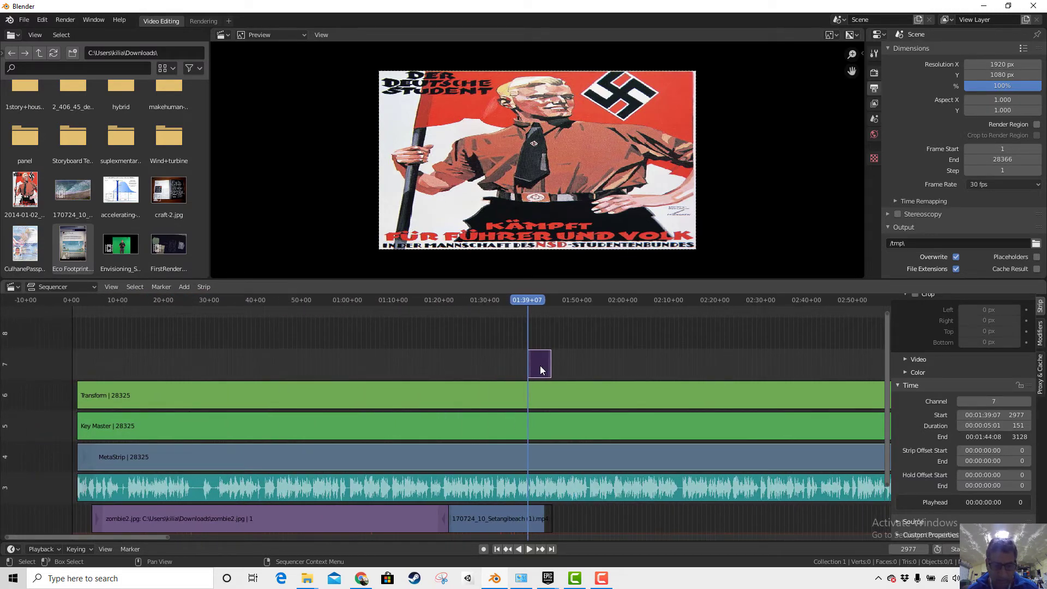
drag(540, 366, 524, 367)
right_click(523, 367)
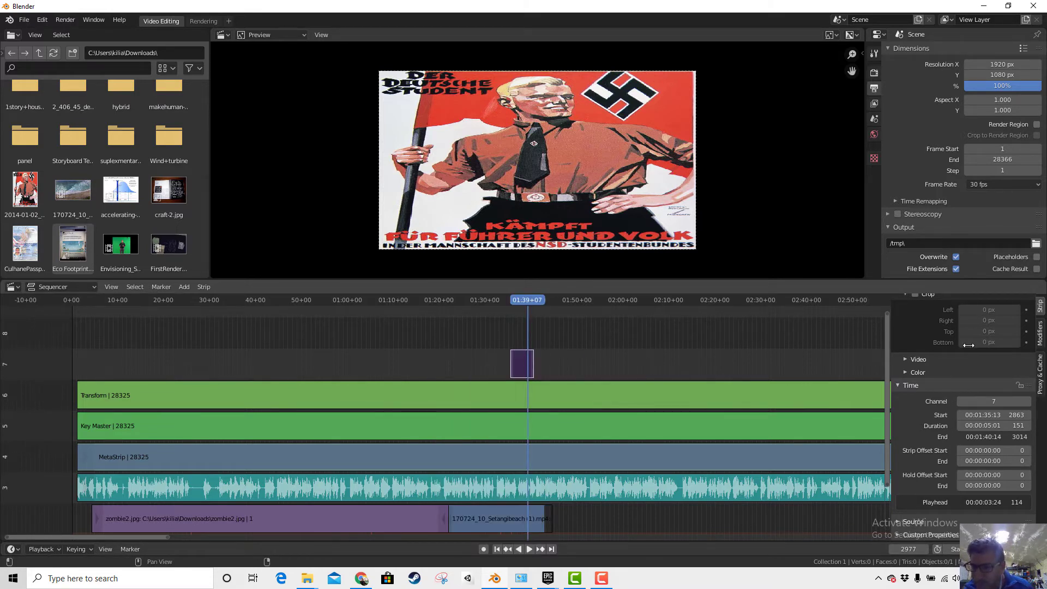
Step: Check the modifier options for the poster strip and return to its strip properties
scroll(968, 344, up, 2)
click(1039, 333)
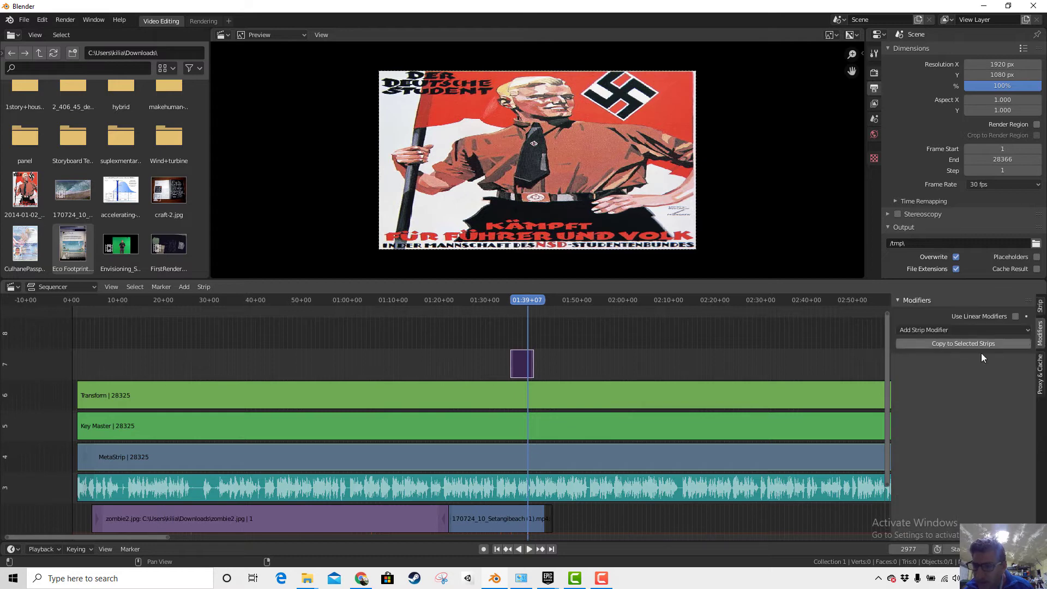
click(939, 330)
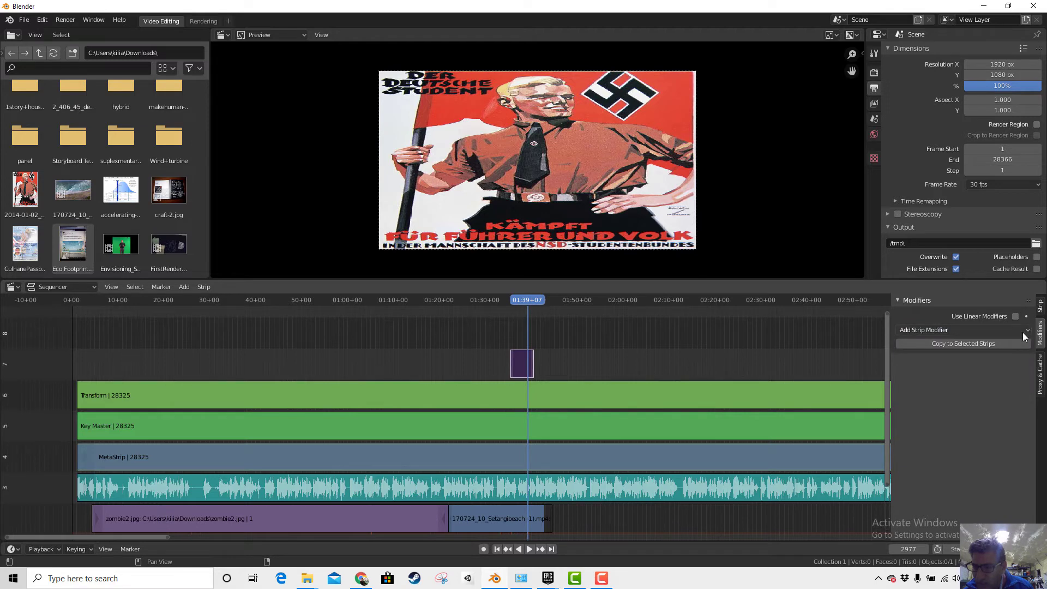
click(1039, 308)
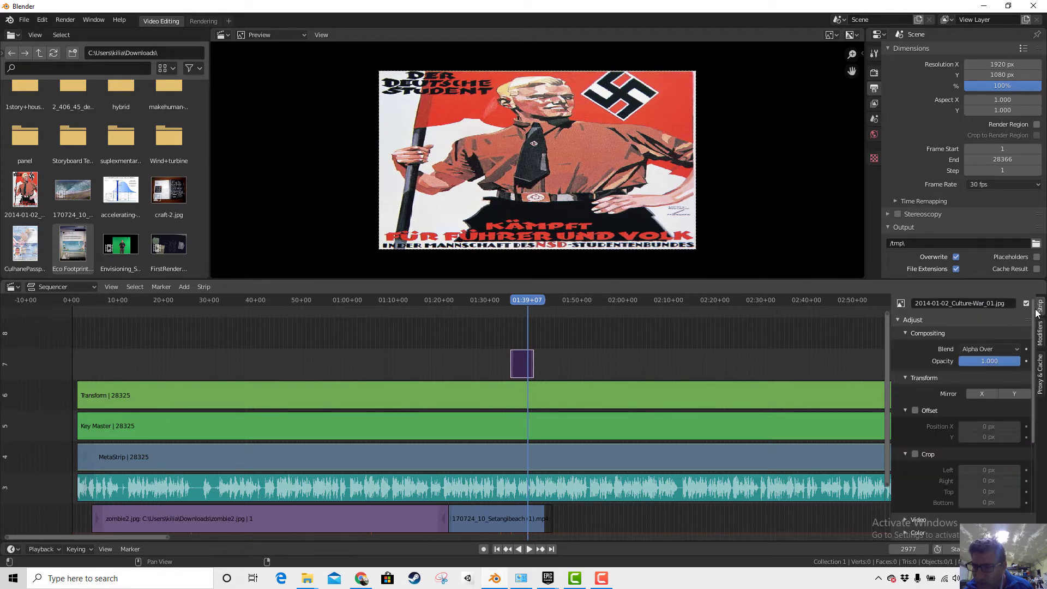
Step: Lower the poster strip's opacity to 0.33 and try mirroring it in Y and X
drag(997, 363, 976, 361)
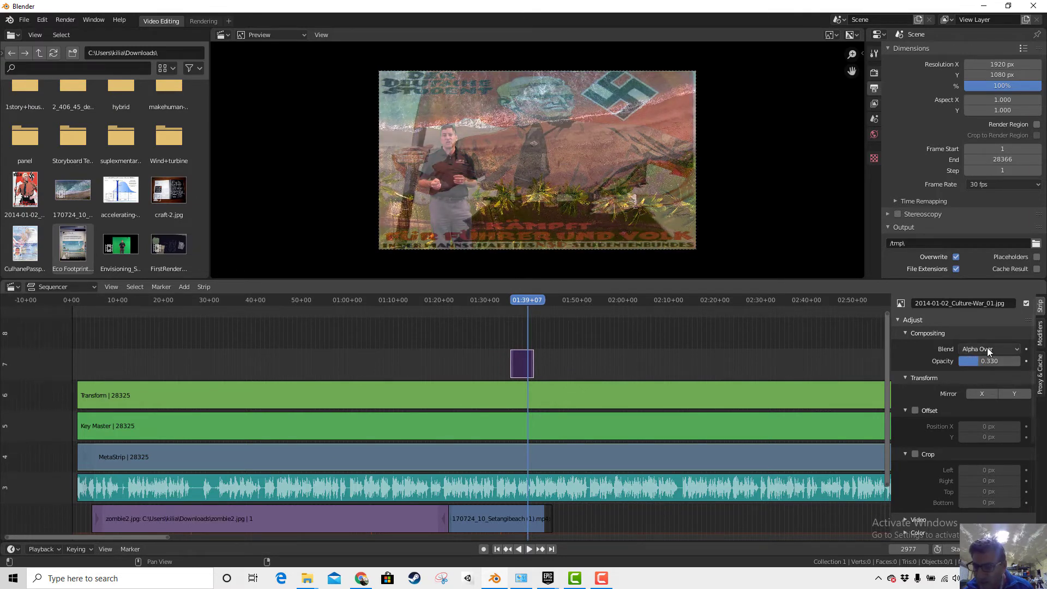
click(1008, 393)
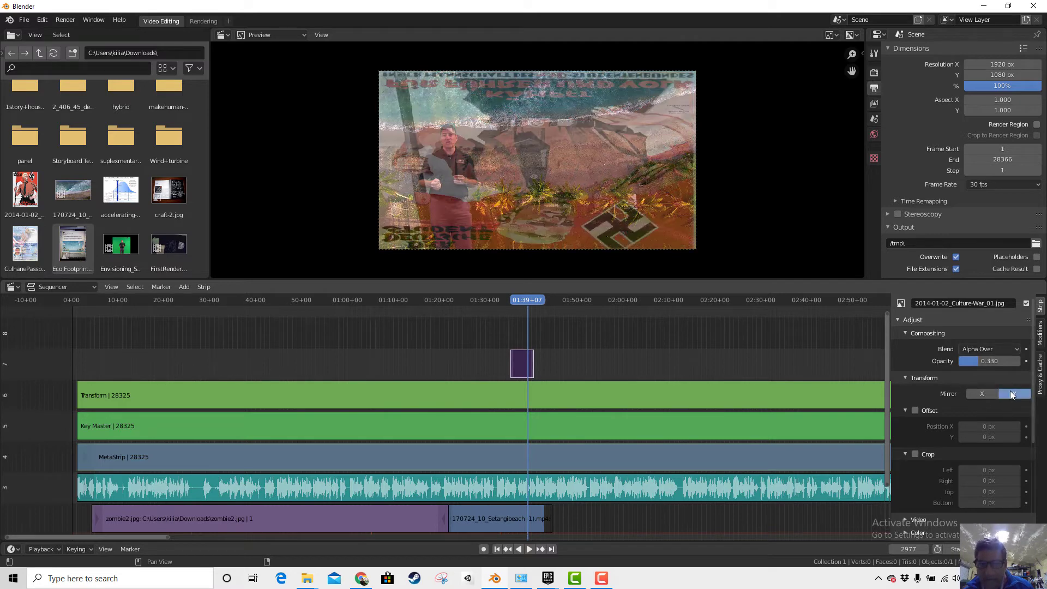
click(1008, 391)
click(984, 393)
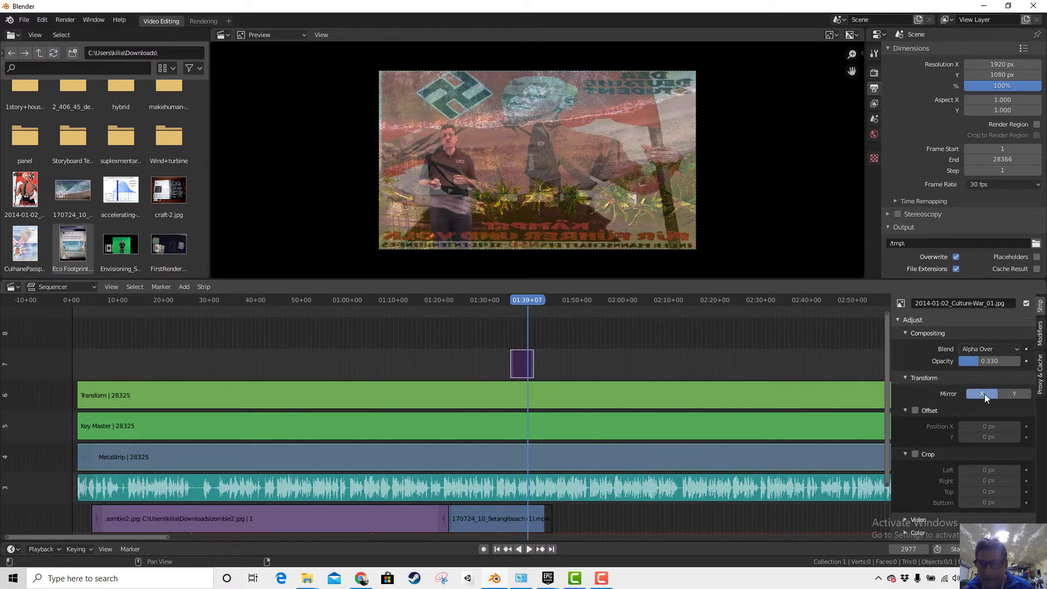
click(983, 394)
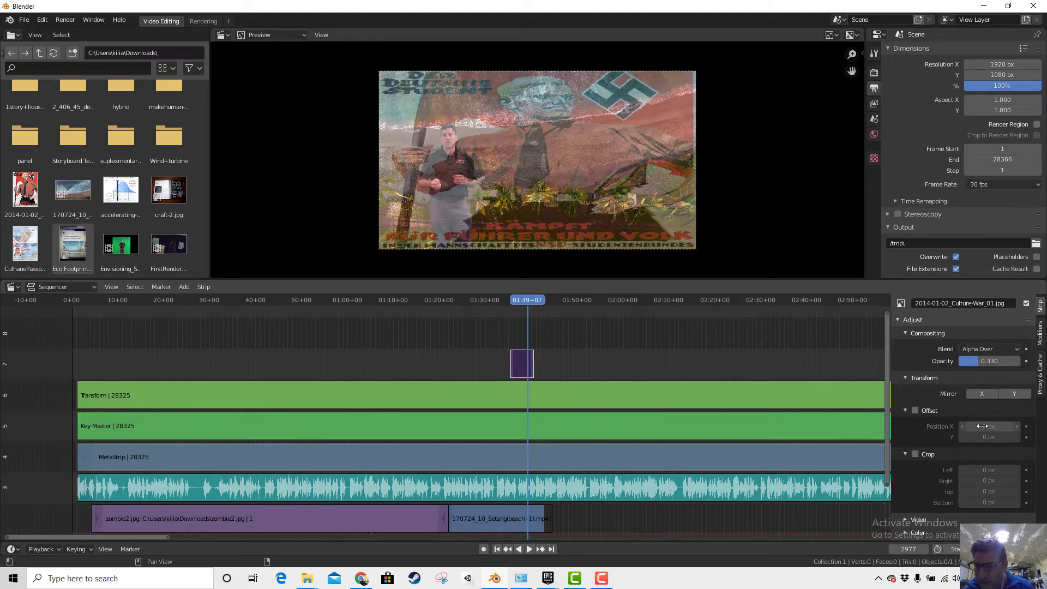
Step: Enable the poster strip's offset, set its position to X 1059 px and Y 98 px, and set its opacity to 0.713
click(915, 410)
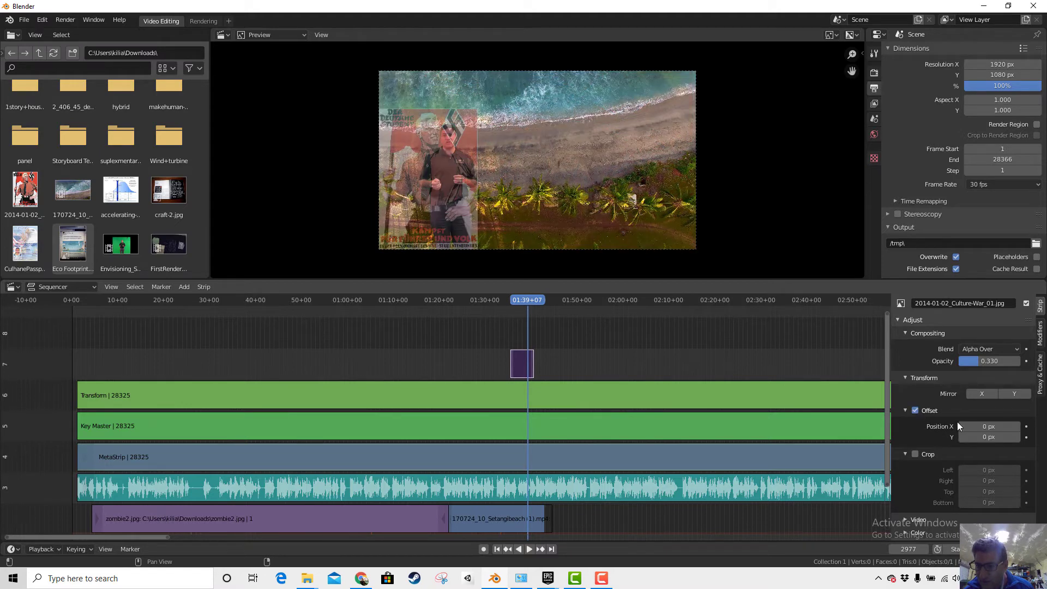
click(971, 425)
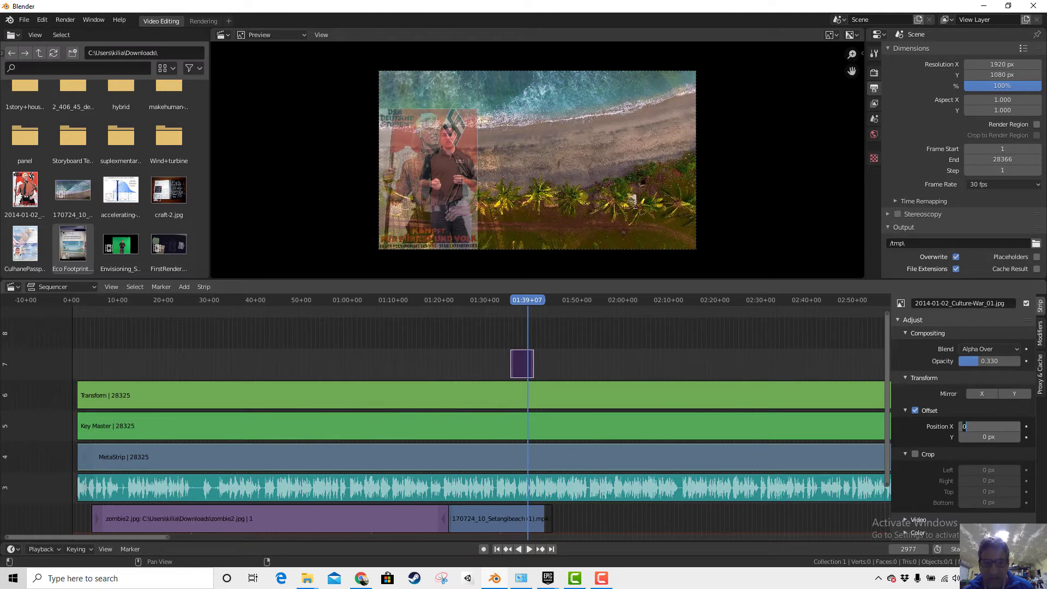
key(Return)
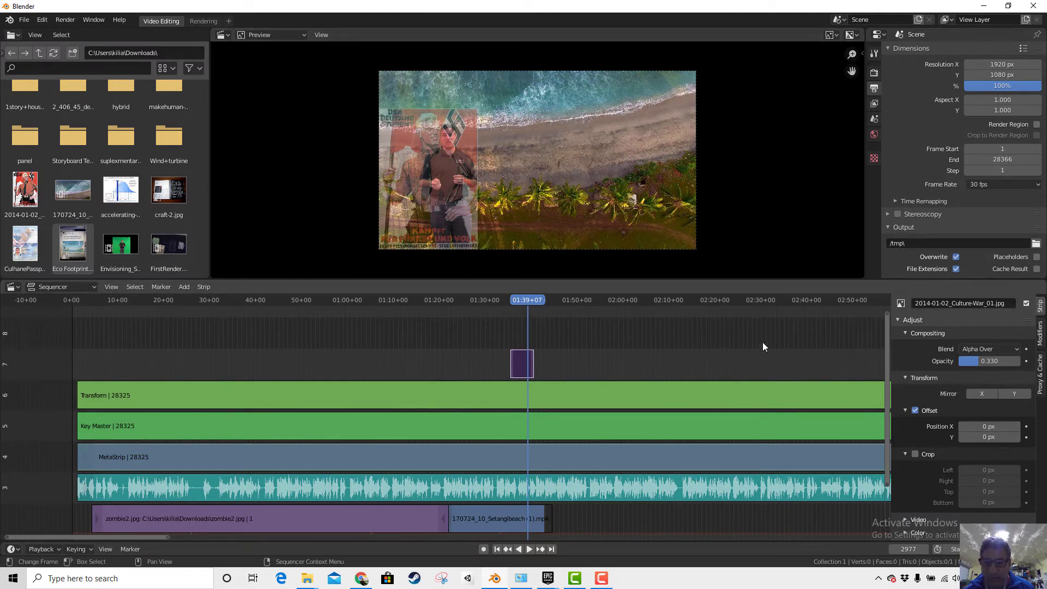
drag(981, 426, 985, 362)
mouse_move(981, 436)
mouse_down()
mouse_move(1003, 437)
mouse_move(988, 437)
mouse_move(987, 426)
mouse_up()
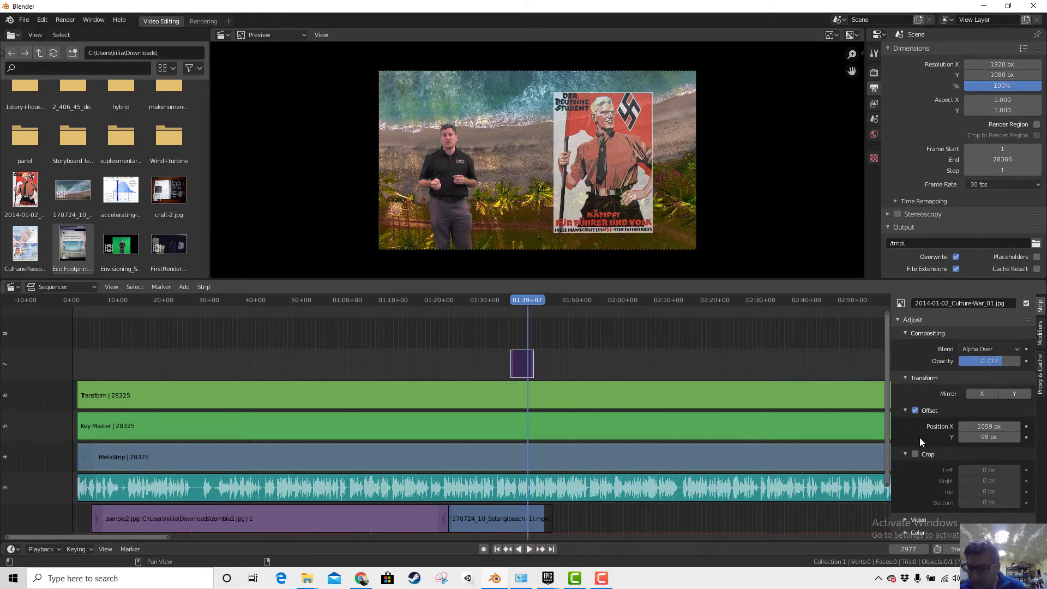
Step: Enable cropping on the poster strip and try out its crop amounts
scroll(919, 444, down, 5)
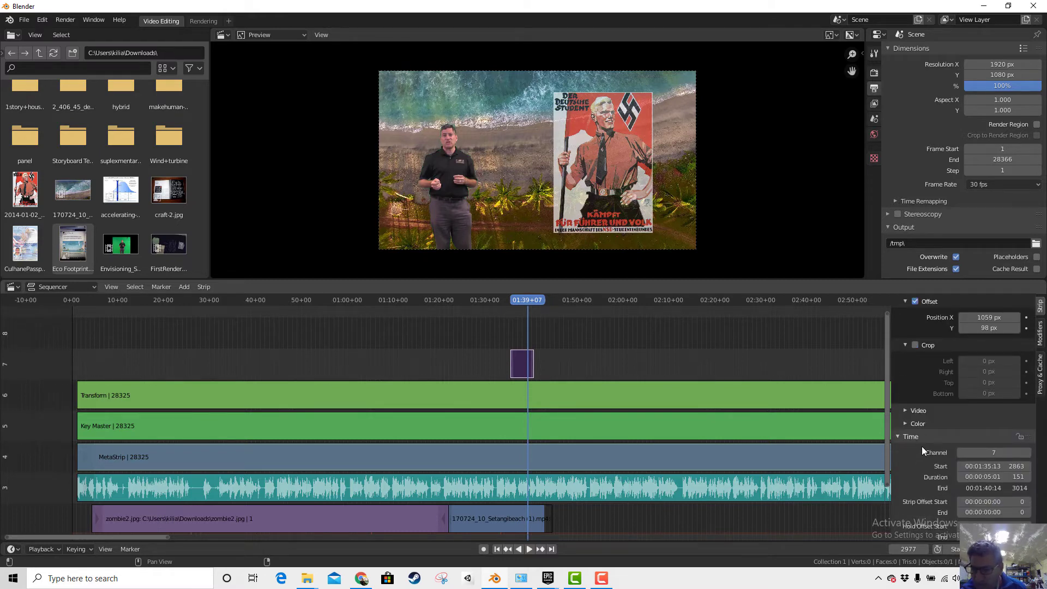
scroll(921, 446, down, 2)
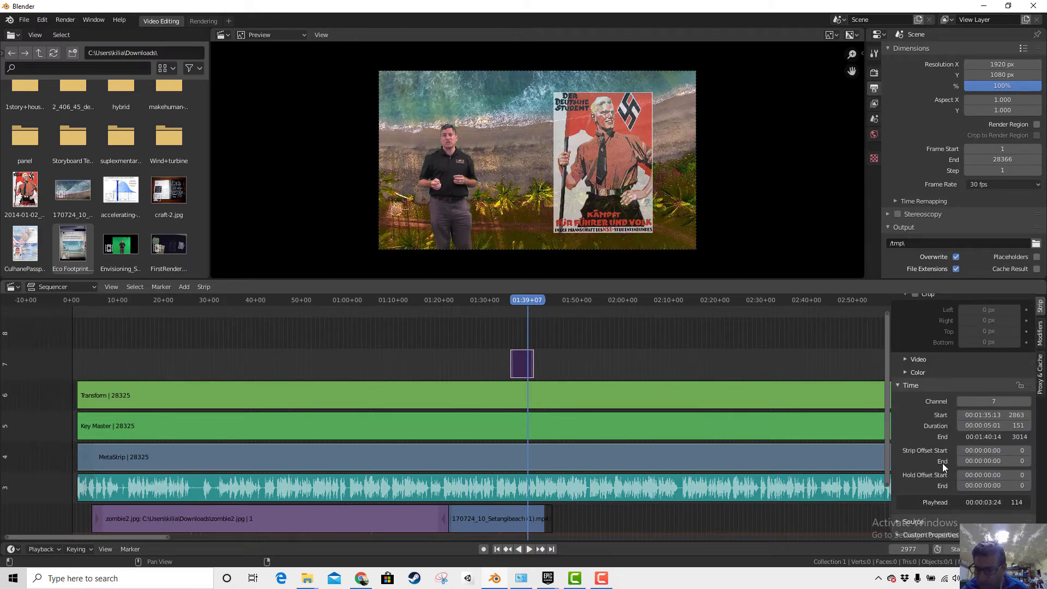
click(897, 522)
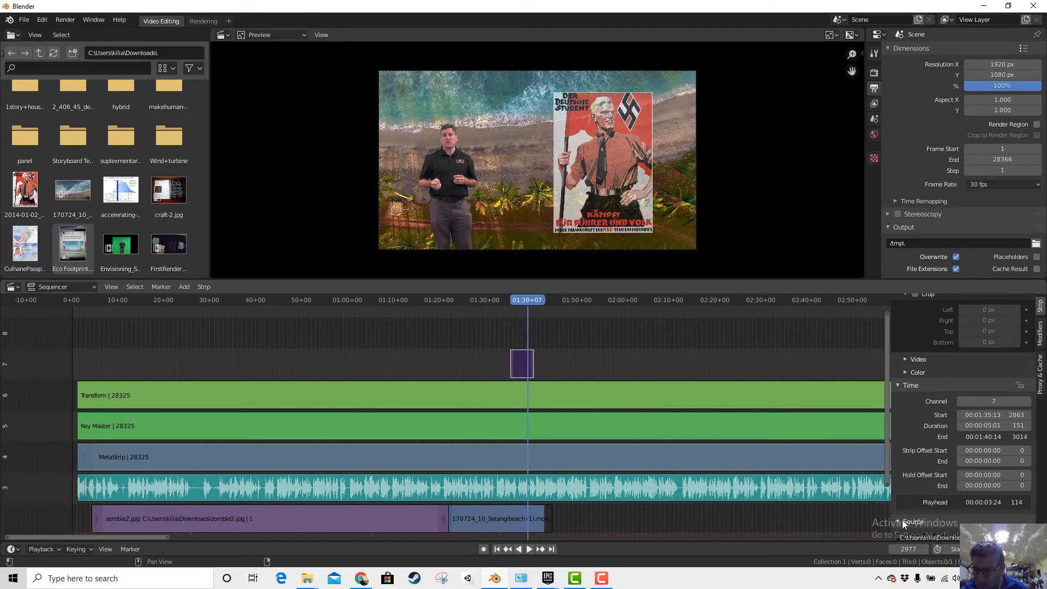
scroll(932, 395, up, 7)
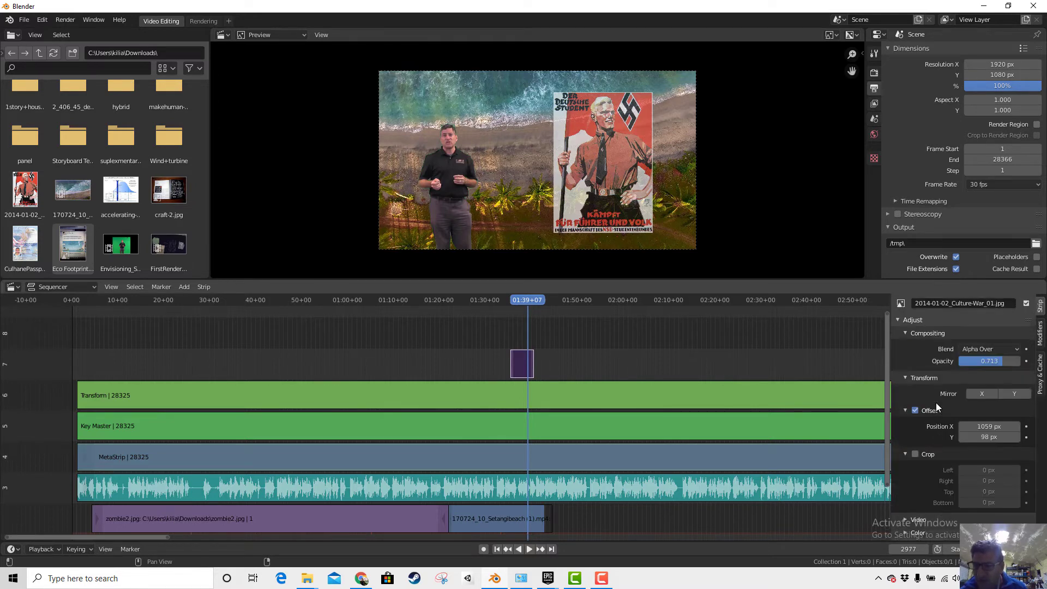
click(915, 453)
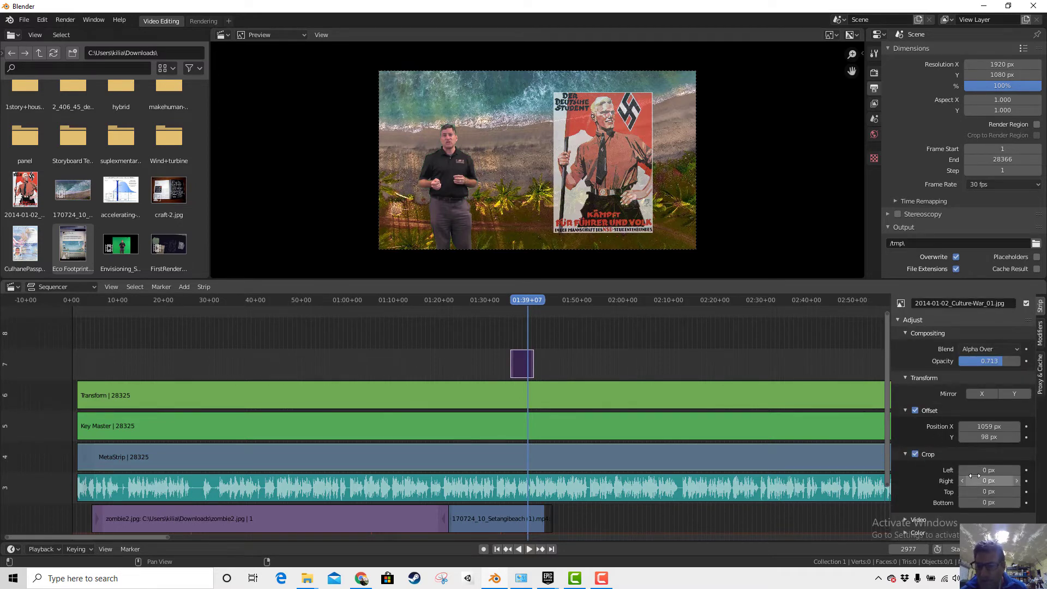
drag(974, 471, 991, 484)
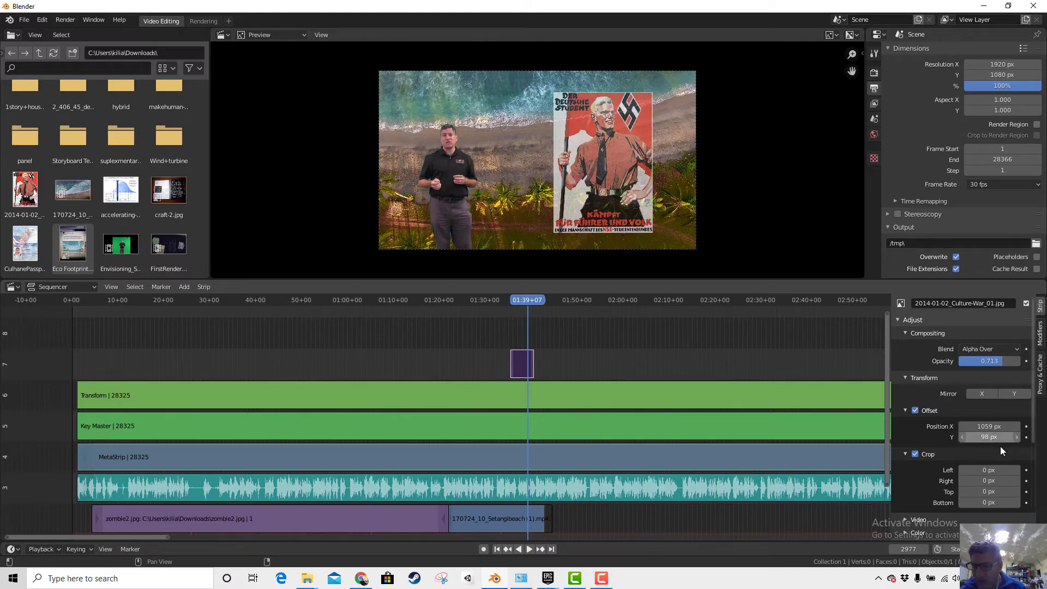
Step: Review the proxy and cache settings and the commands available for the poster strip
click(1039, 381)
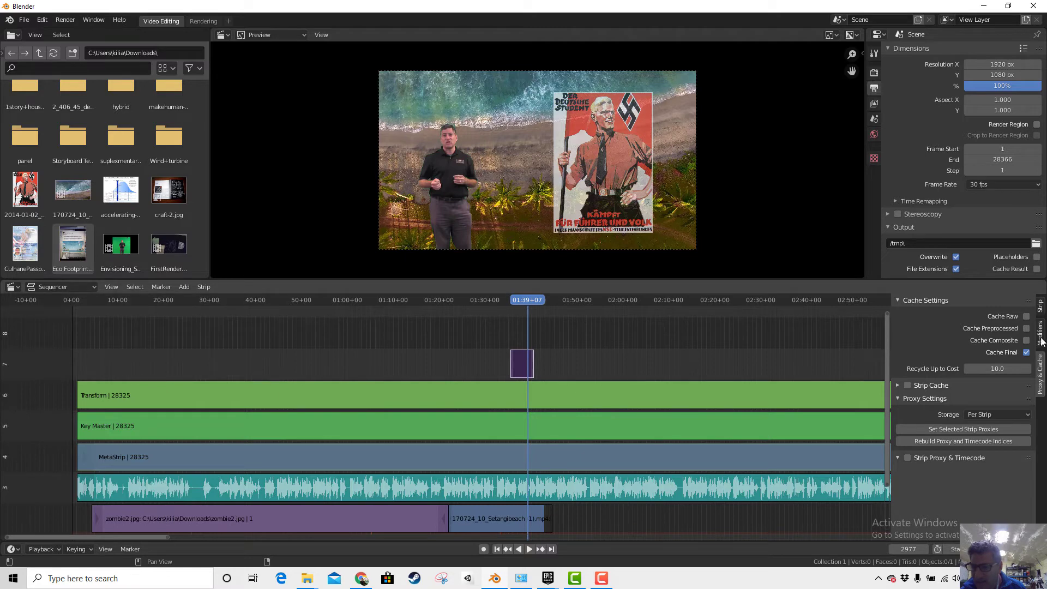
click(1038, 306)
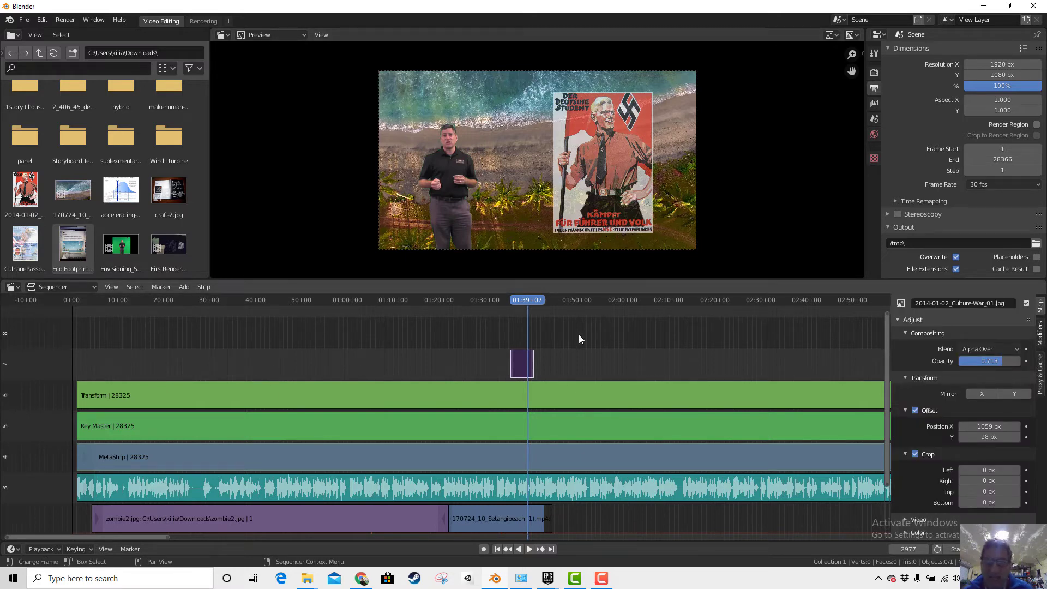
right_click(520, 366)
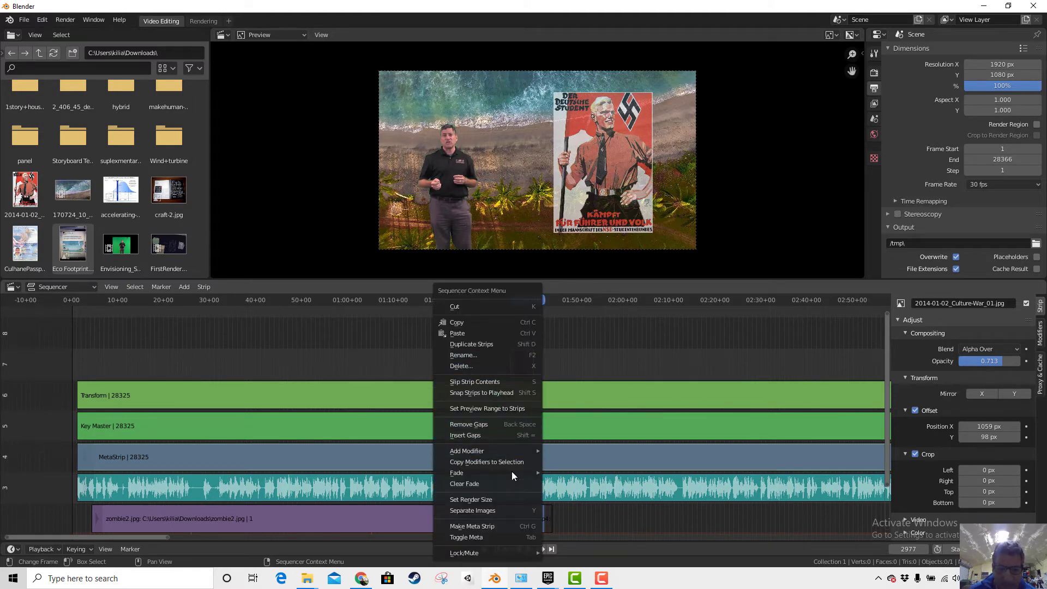
mouse_move(474, 450)
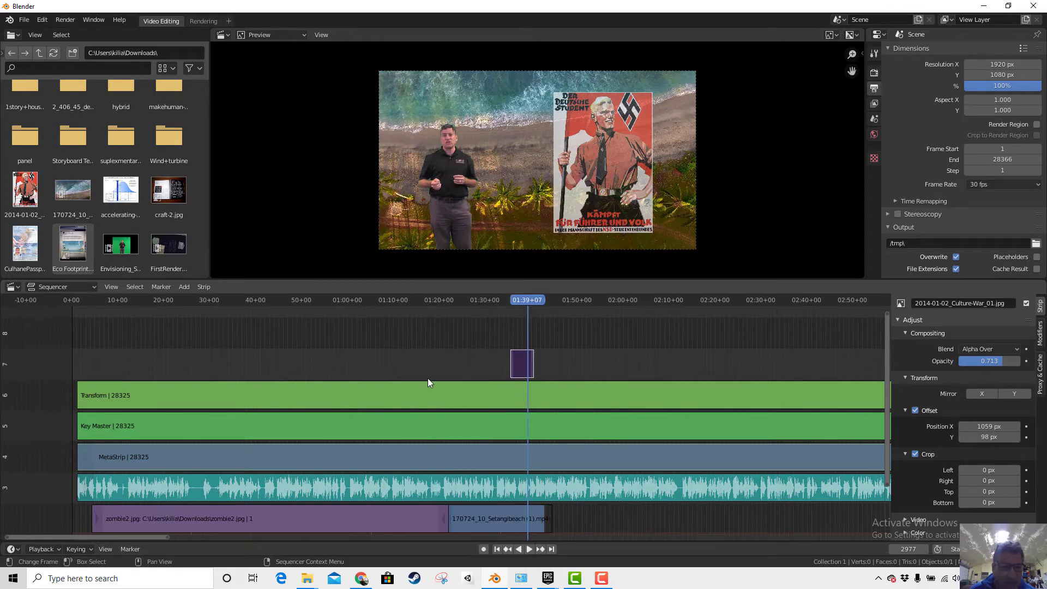
Step: Add a Transform effect strip to the poster image strip
click(185, 286)
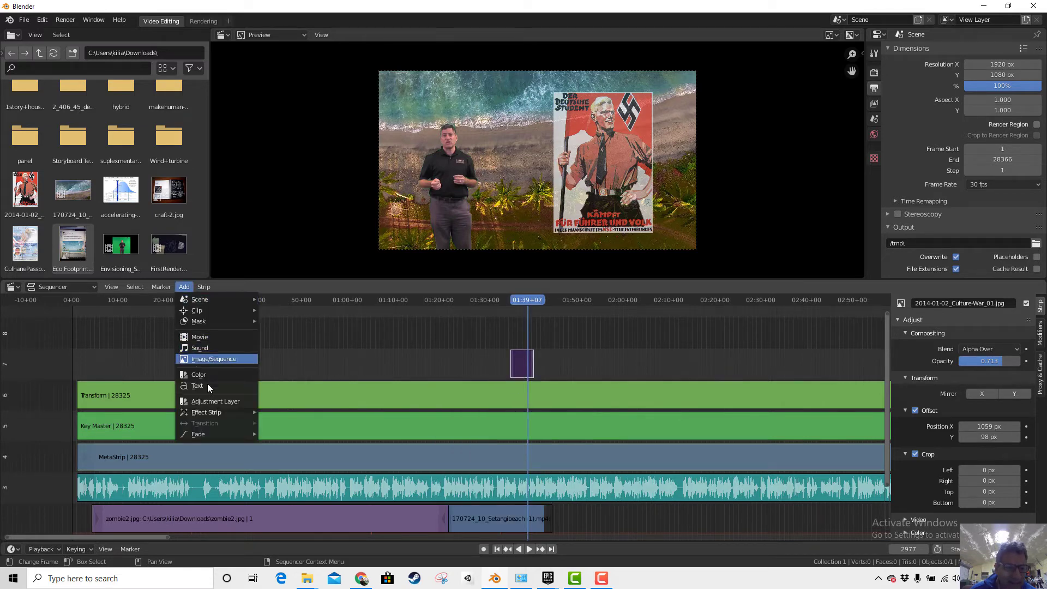
mouse_move(215, 413)
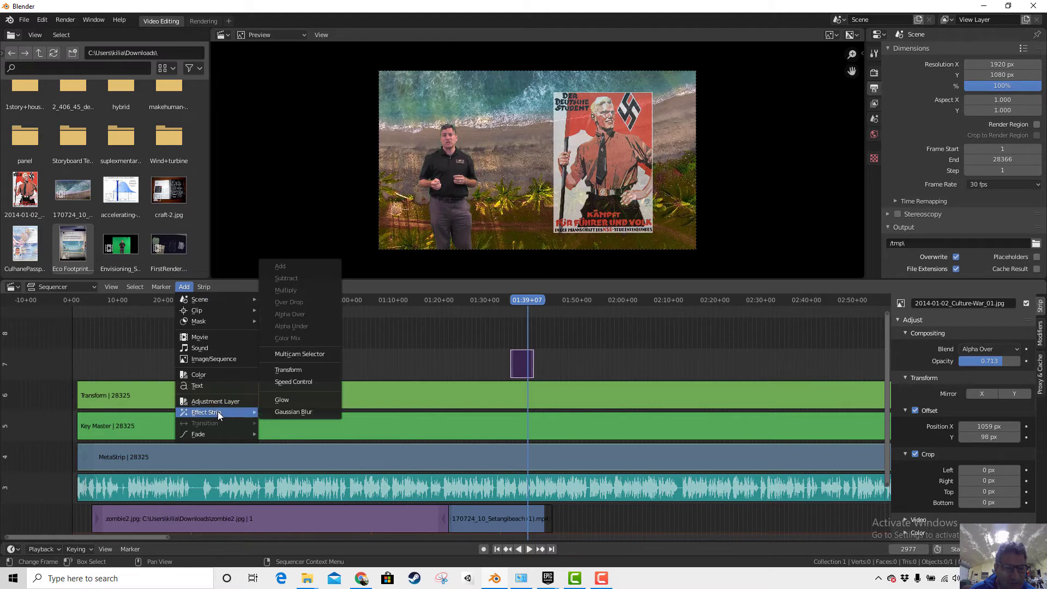
click(292, 371)
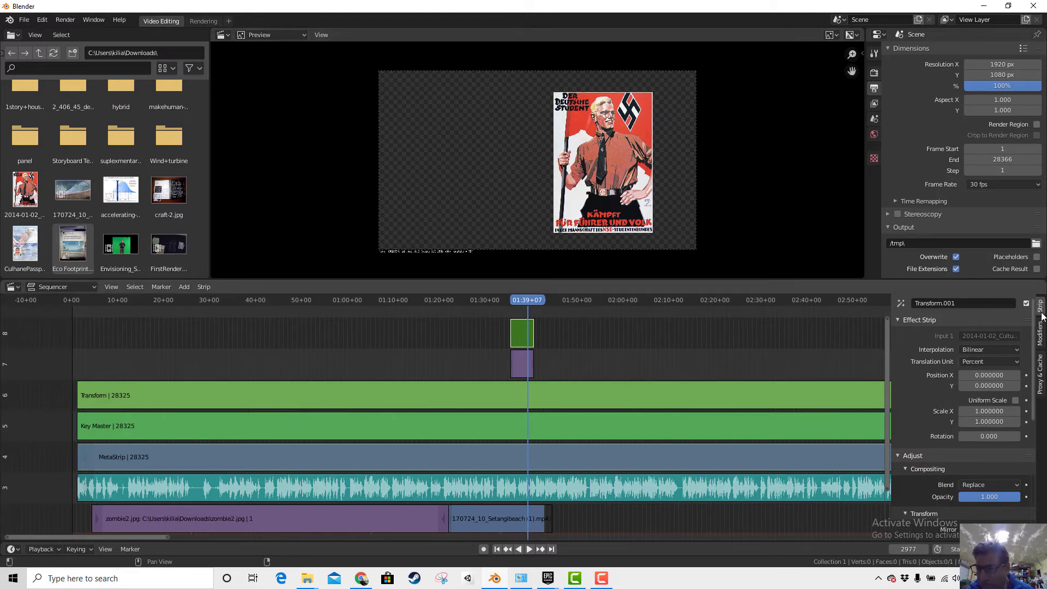
Step: Set the poster's Transform effect to scale X 0.67 and Y 0.64, with position X 1.32
double_click(988, 411)
text(0.73)
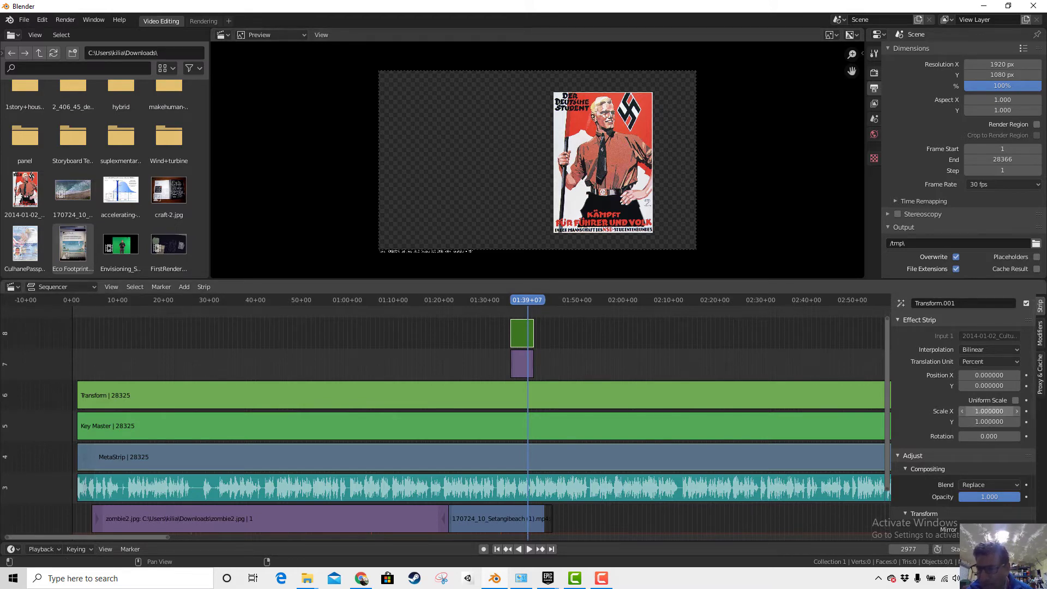
key(Return)
mouse_move(985, 411)
mouse_down()
mouse_move(974, 422)
mouse_move(993, 412)
mouse_up()
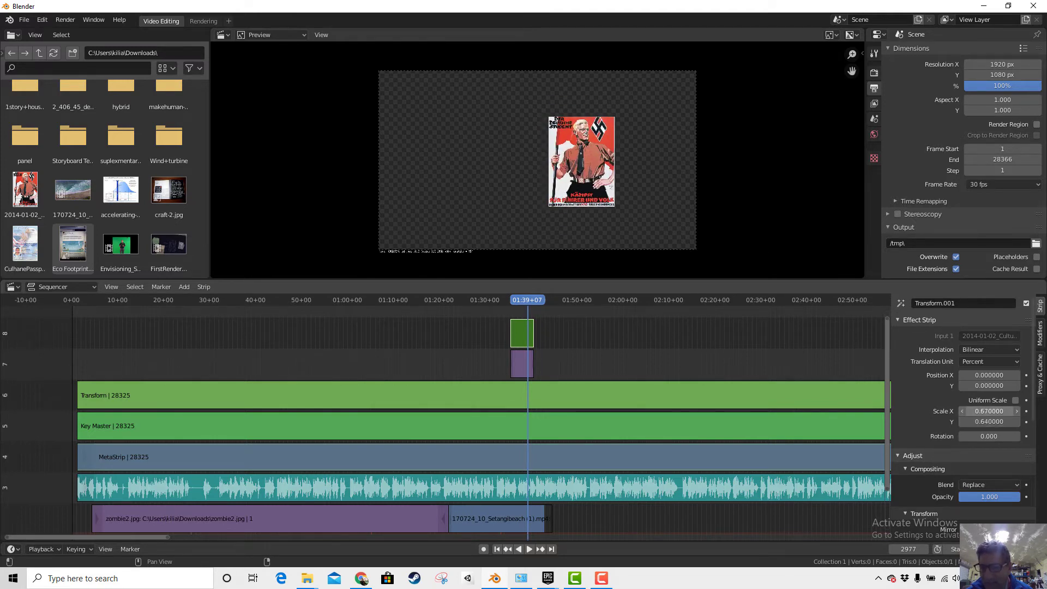
drag(983, 375, 991, 375)
Step: Play back the section leading into the poster, from before its start to frame 2982
drag(525, 299, 491, 299)
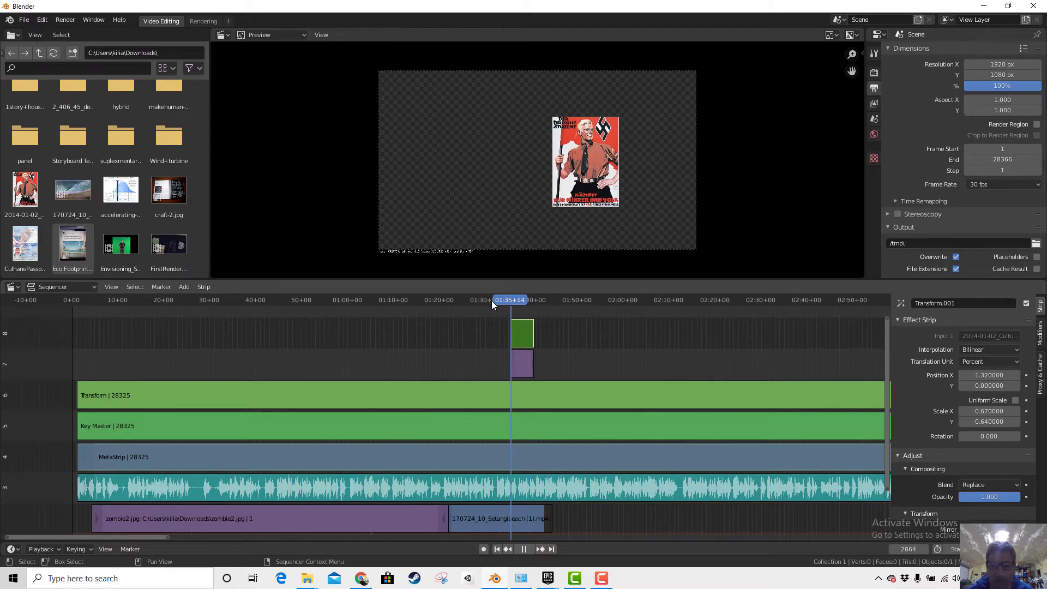
click(478, 313)
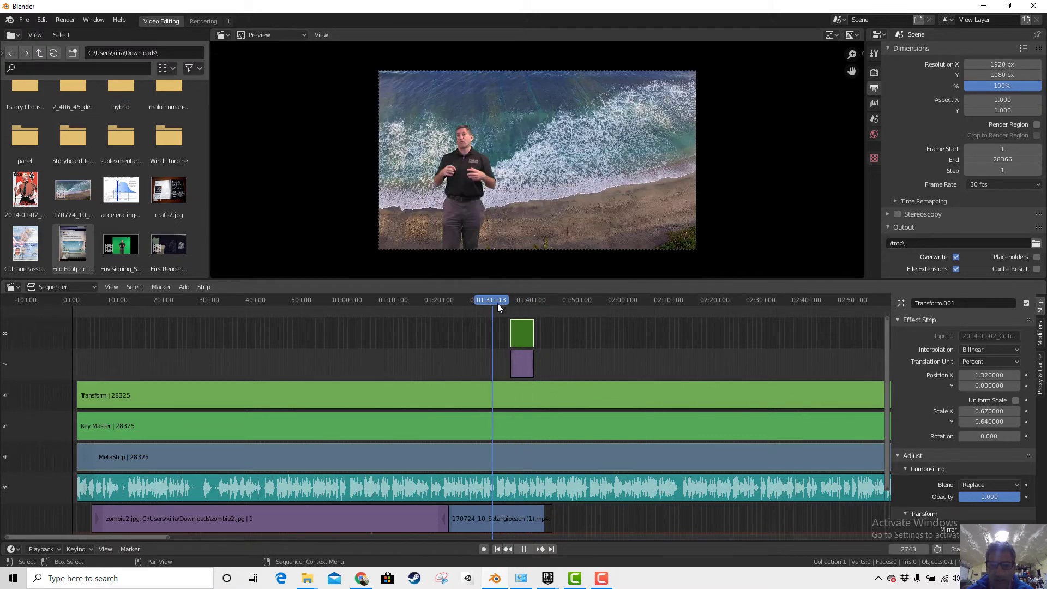
click(528, 304)
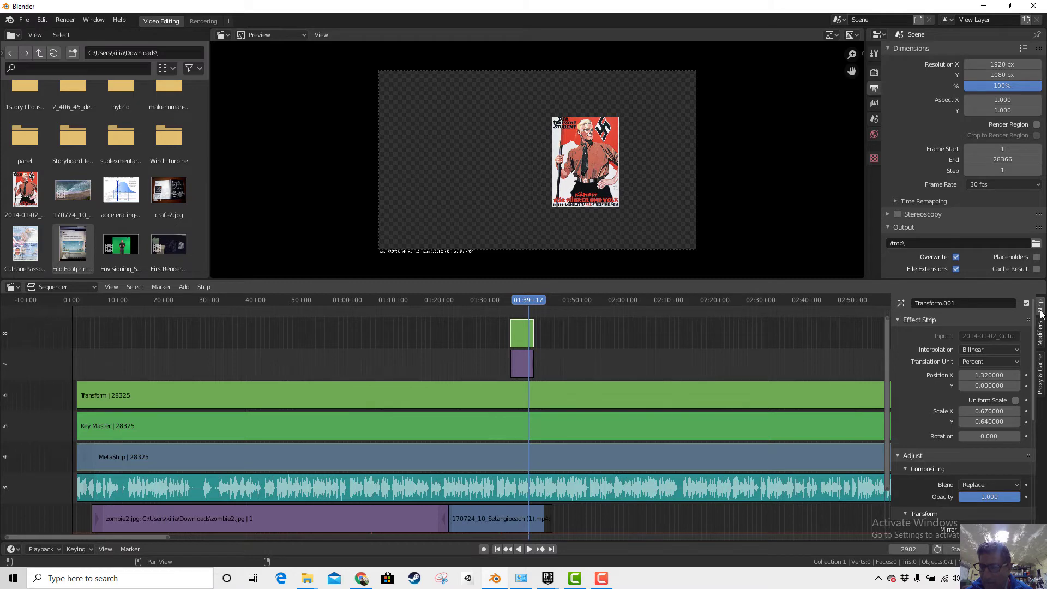
Step: Set the blend mode of the poster's Transform effect to Alpha Over
scroll(963, 467, down, 3)
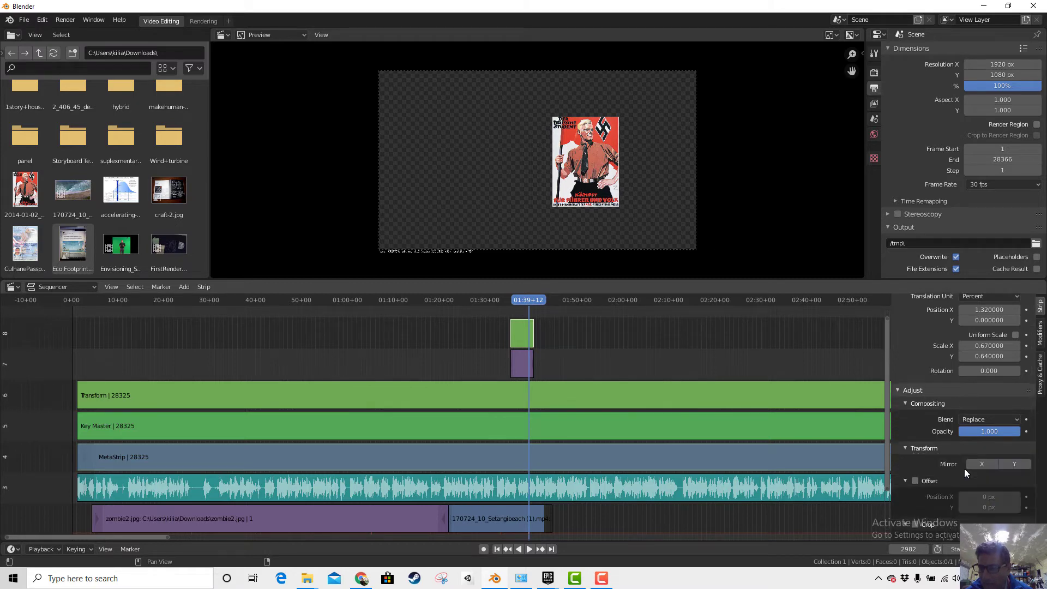
click(986, 418)
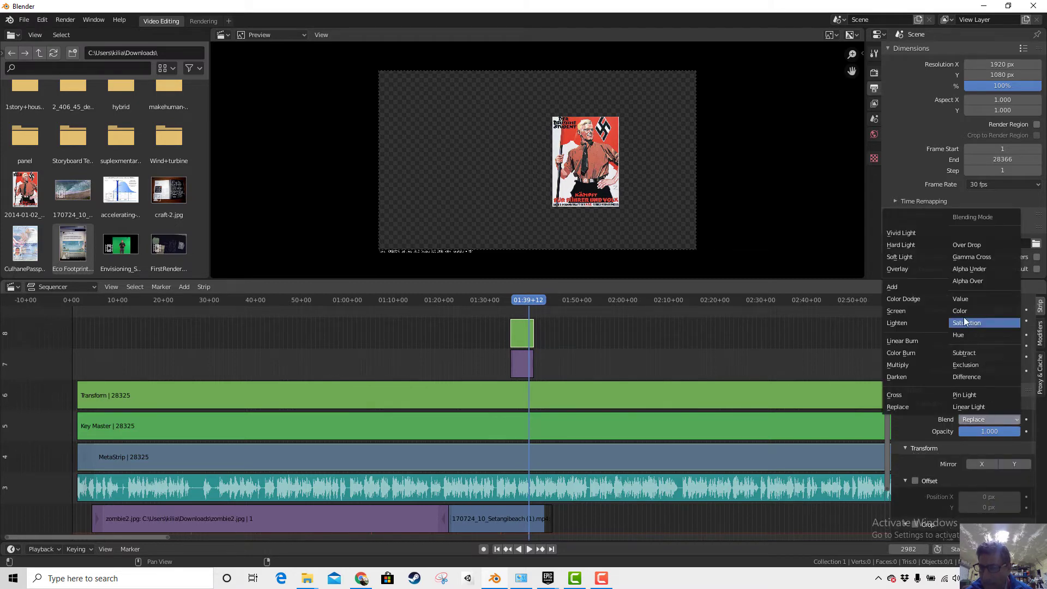
click(973, 281)
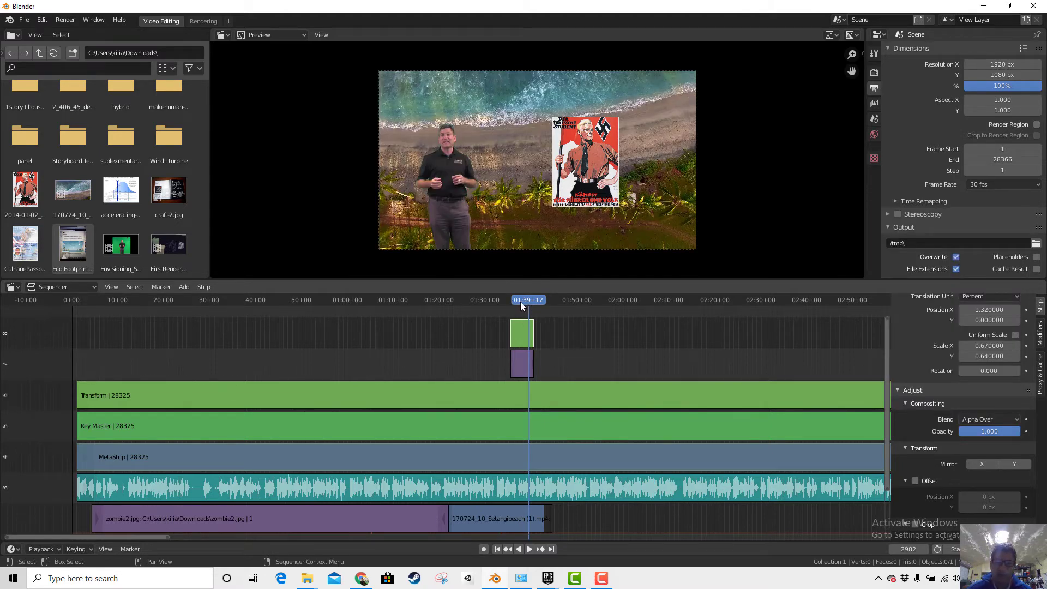
Step: Play back the composite around the poster overlay and on past the end of the beach video to frame 3162
key(shift+ctrl+space)
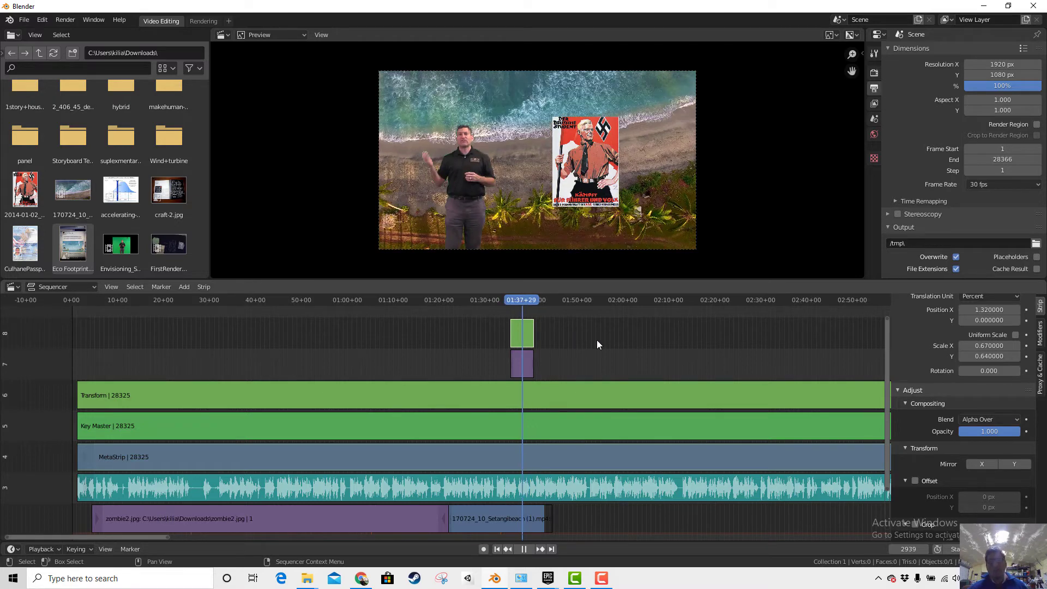
click(596, 339)
click(522, 299)
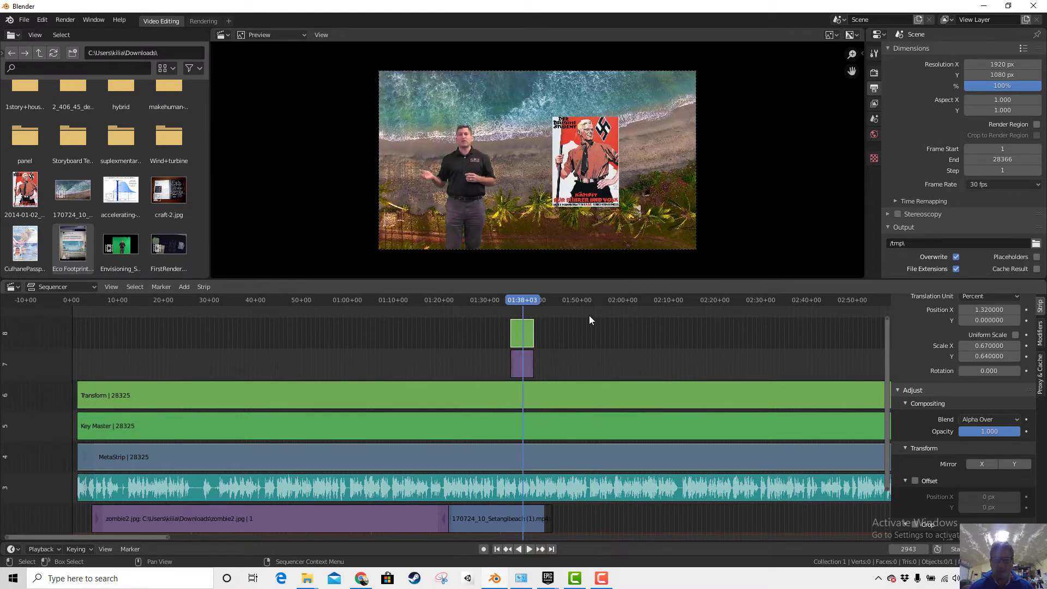
key(space)
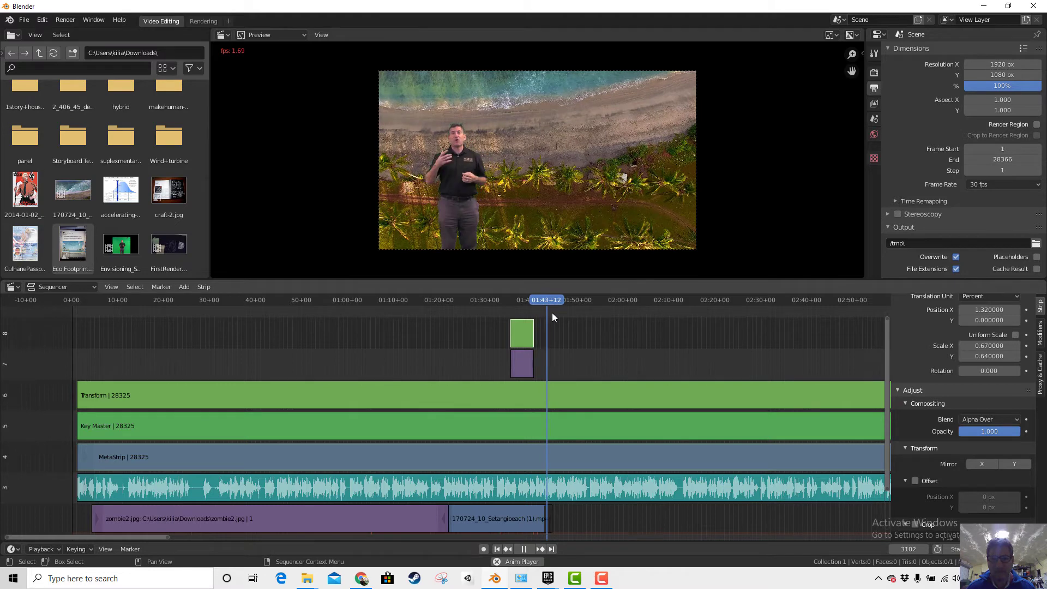
key(space)
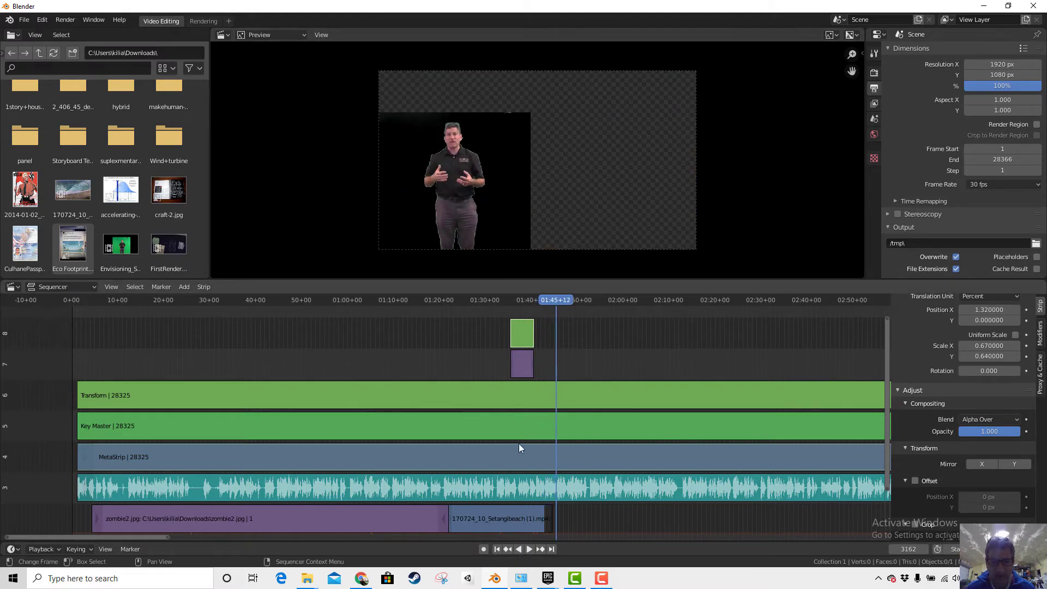
Step: Play back the end of the zombie background section, from around 01:18 to frame 2419
click(429, 299)
key(space)
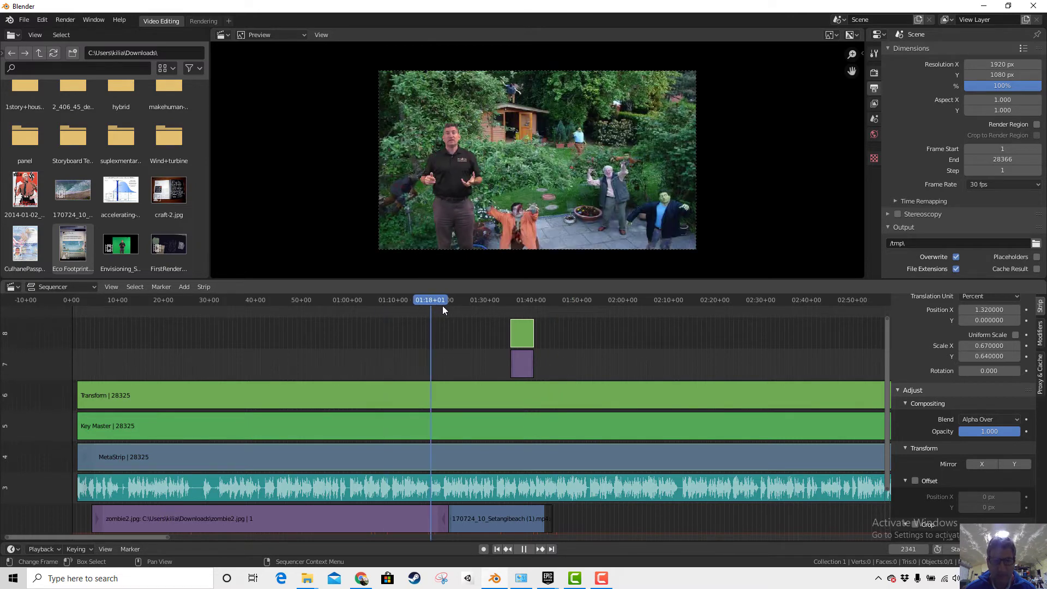
key(space)
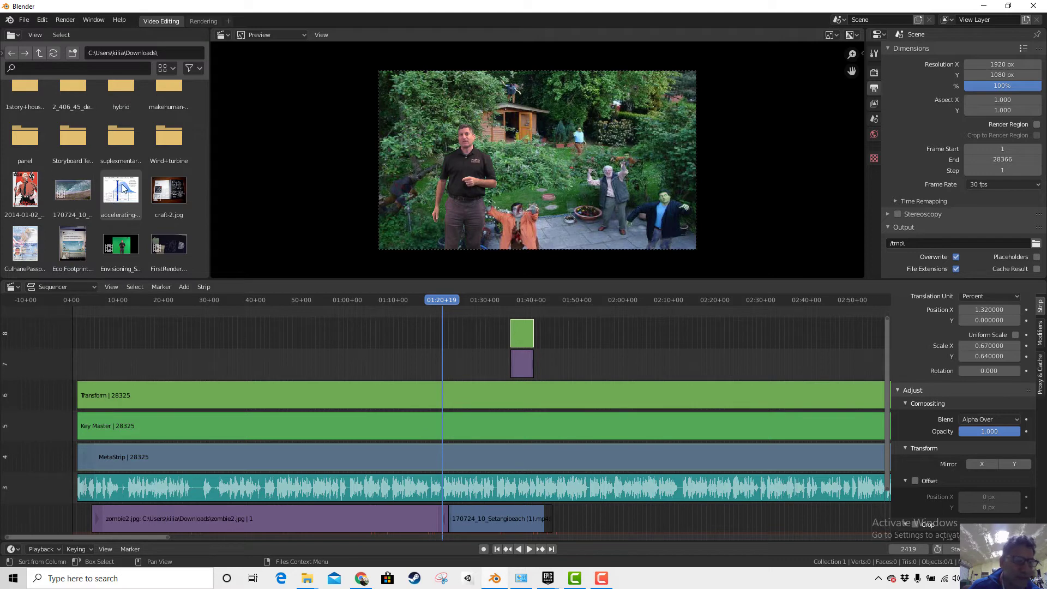
Step: Place the accelerating-diffusion chart image on channel 2 directly after the beach video, starting at frame 3064, and extend it to 207 frames
drag(123, 189, 531, 367)
drag(445, 364, 548, 523)
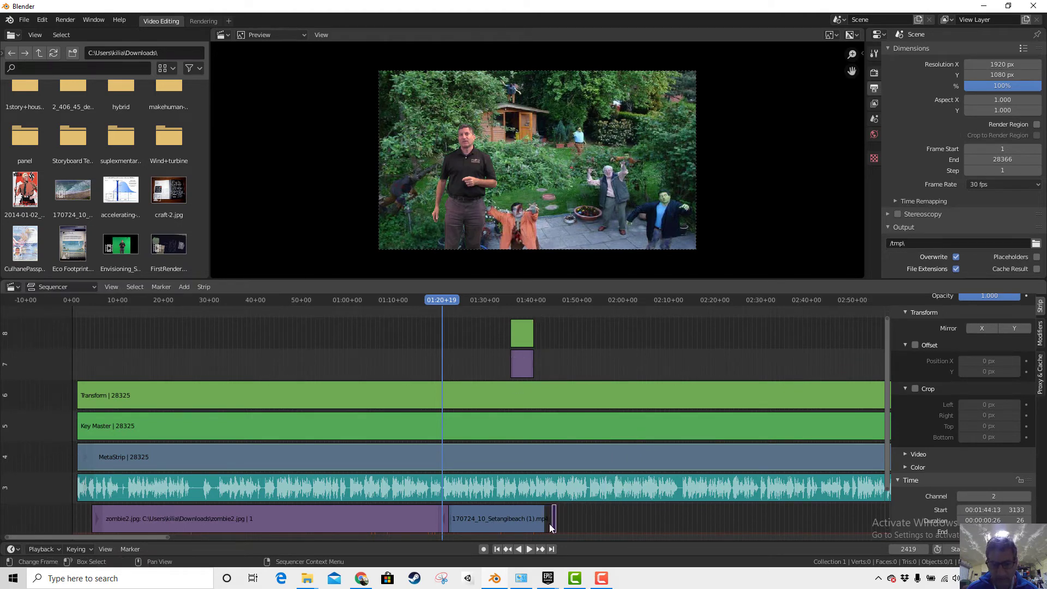
scroll(565, 521, up, 3)
scroll(572, 518, up, 1)
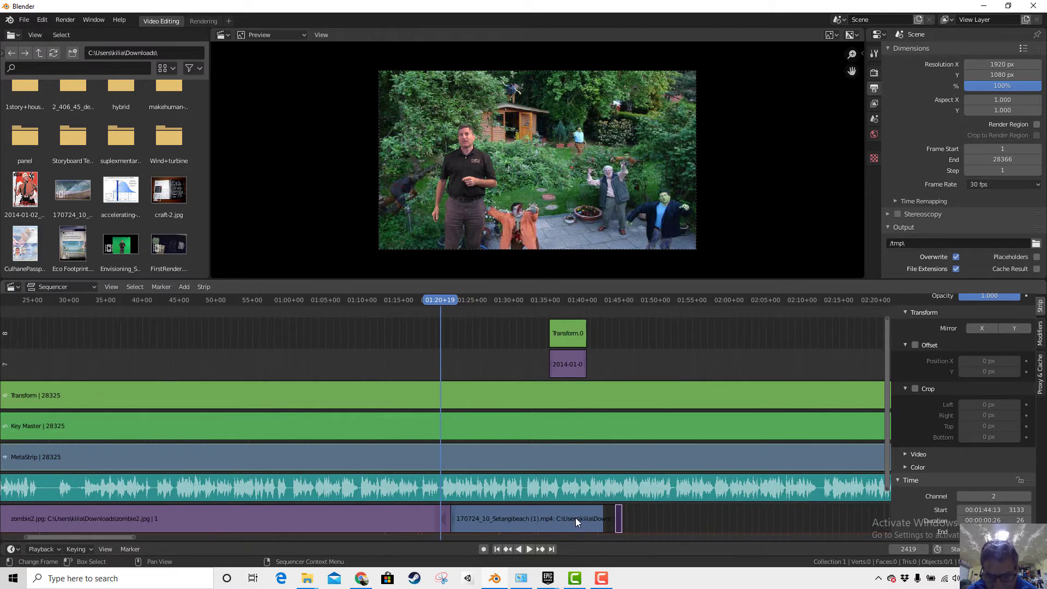
drag(610, 519, 603, 522)
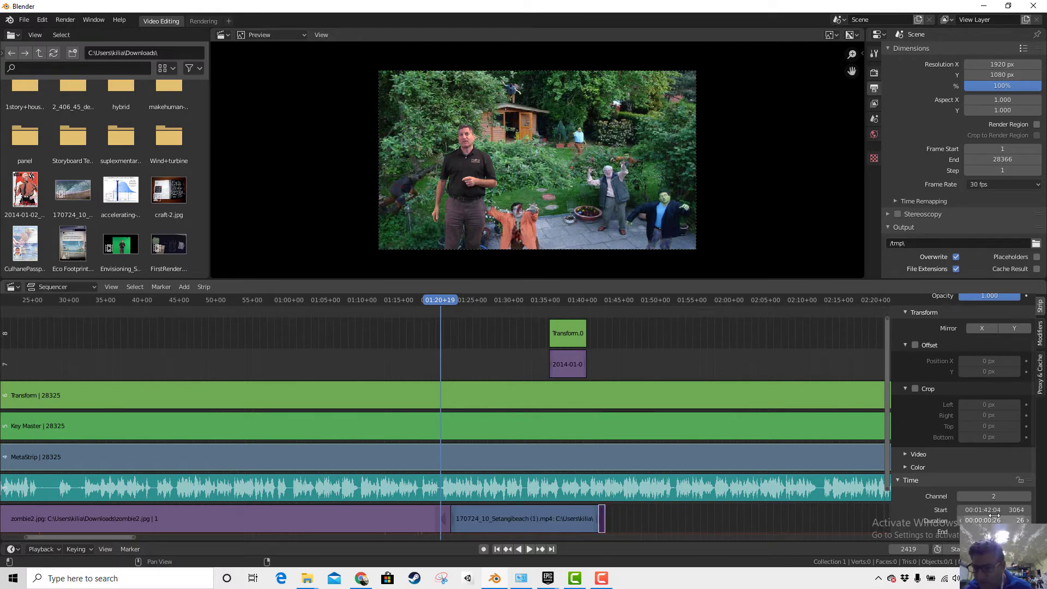
scroll(907, 501, down, 4)
drag(976, 432, 1014, 433)
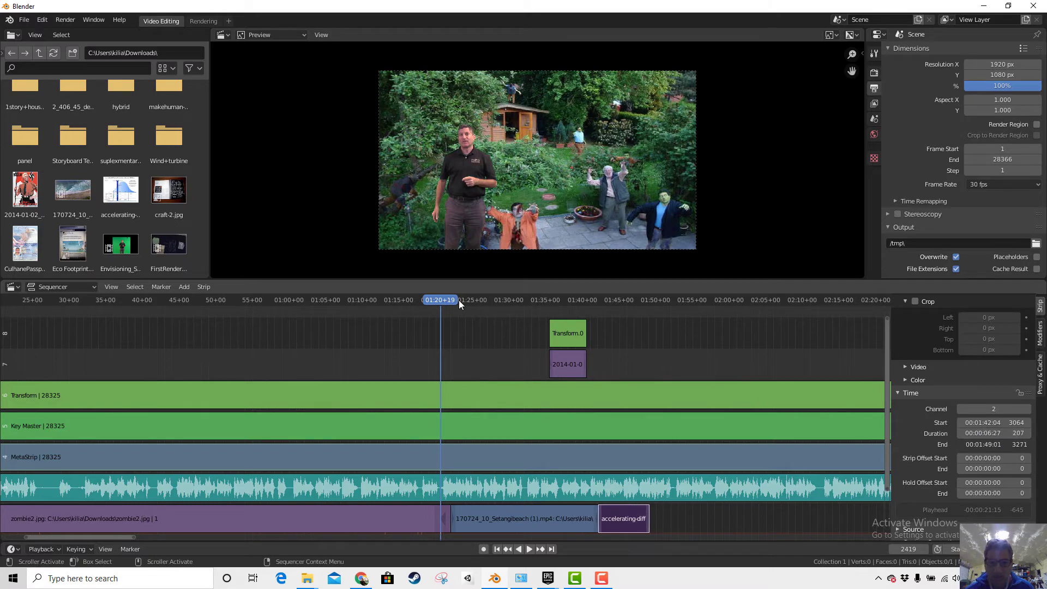
Step: Preview the beach, poster and chart backgrounds behind the speaker, up to frame 3221
key(space)
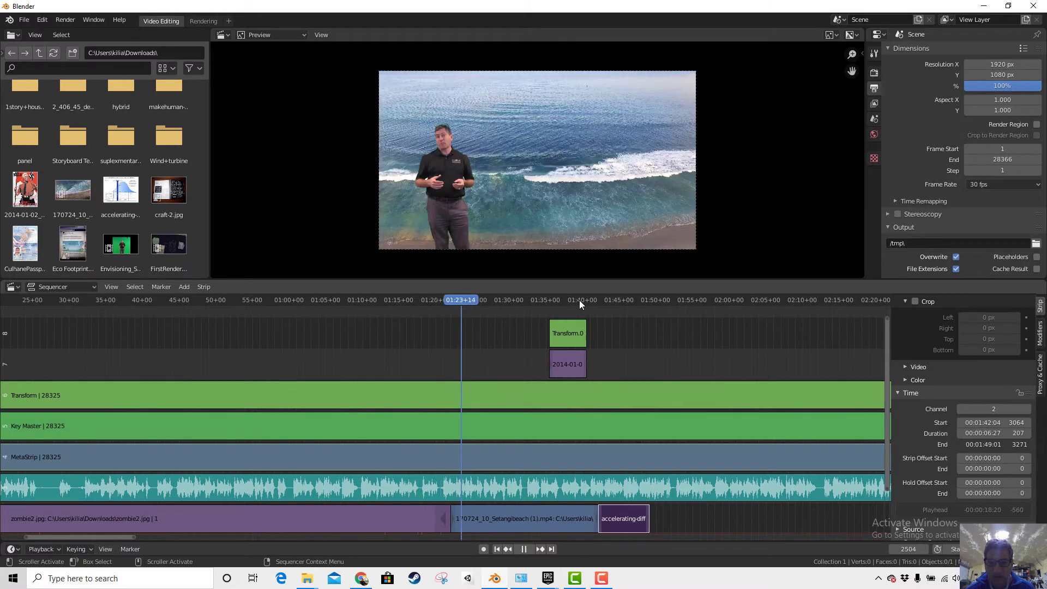
click(578, 301)
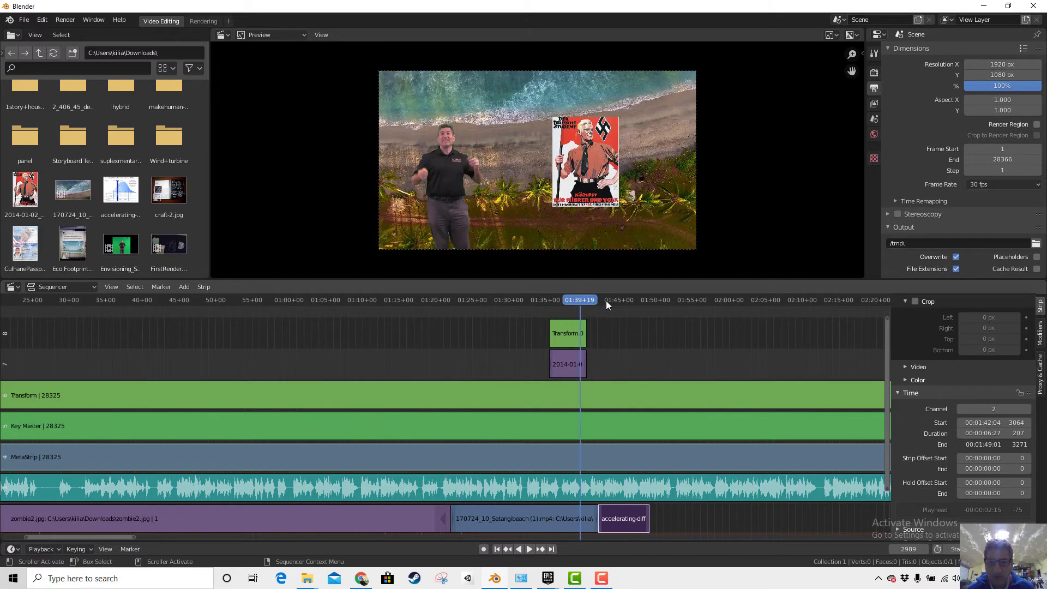
click(622, 302)
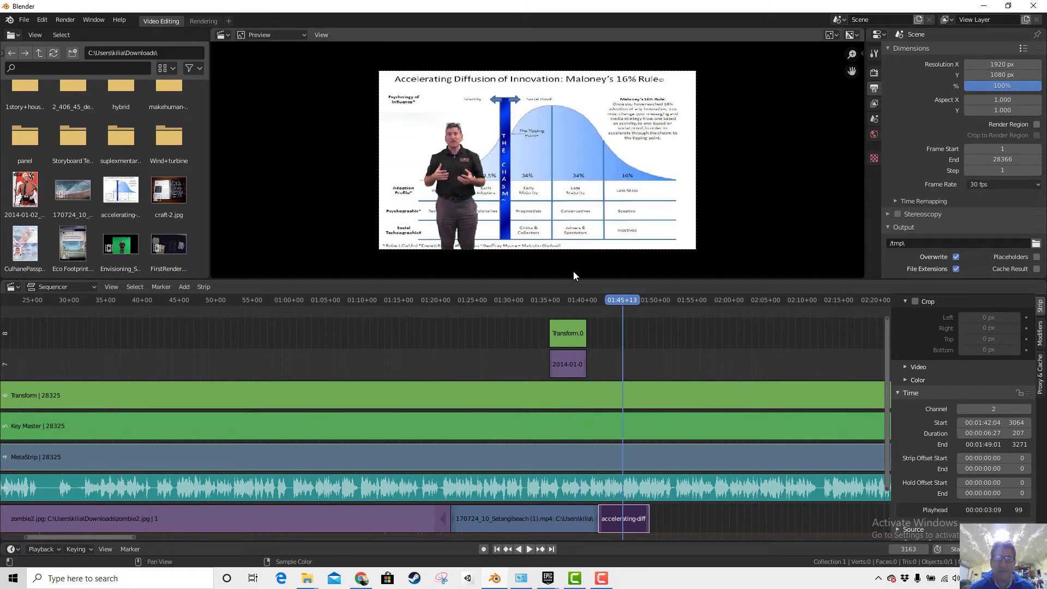
key(ctrl+shift+space)
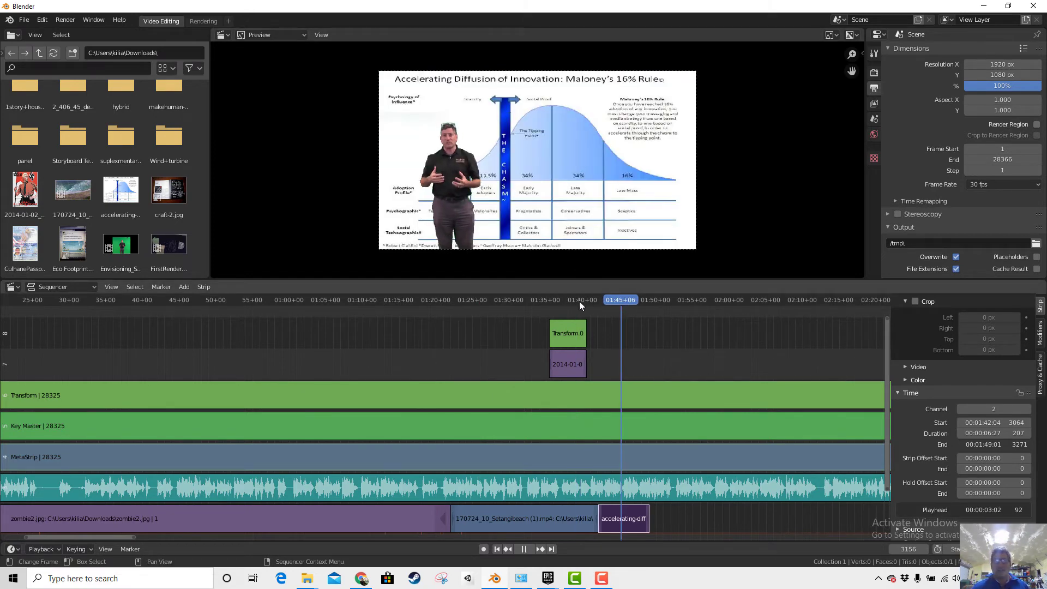
key(Page_Down)
drag(584, 299, 636, 302)
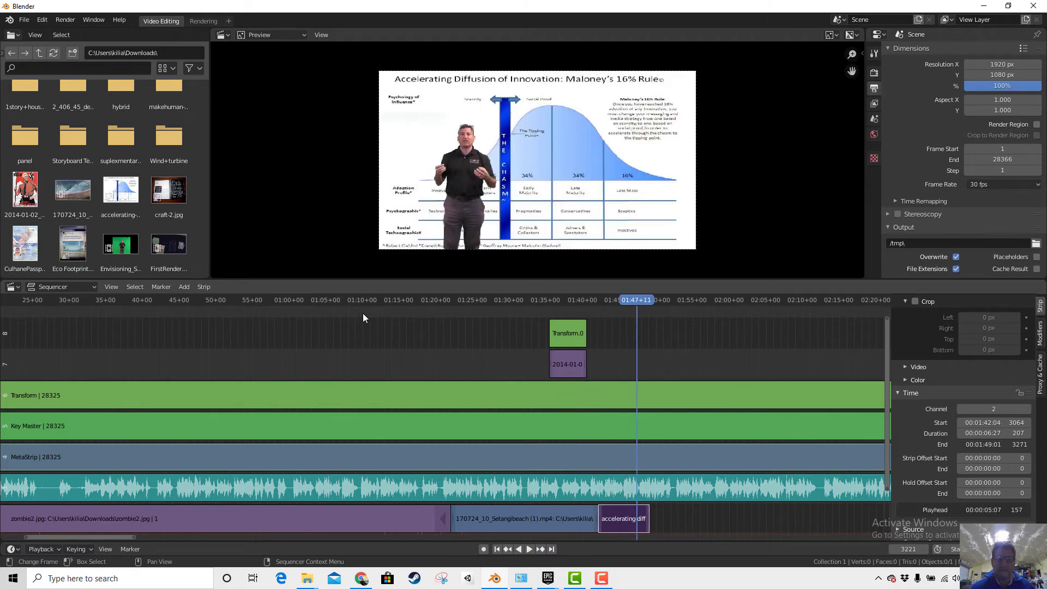
Step: Play back the zombie background section from around 01:04 to frame 2168
click(320, 299)
key(space)
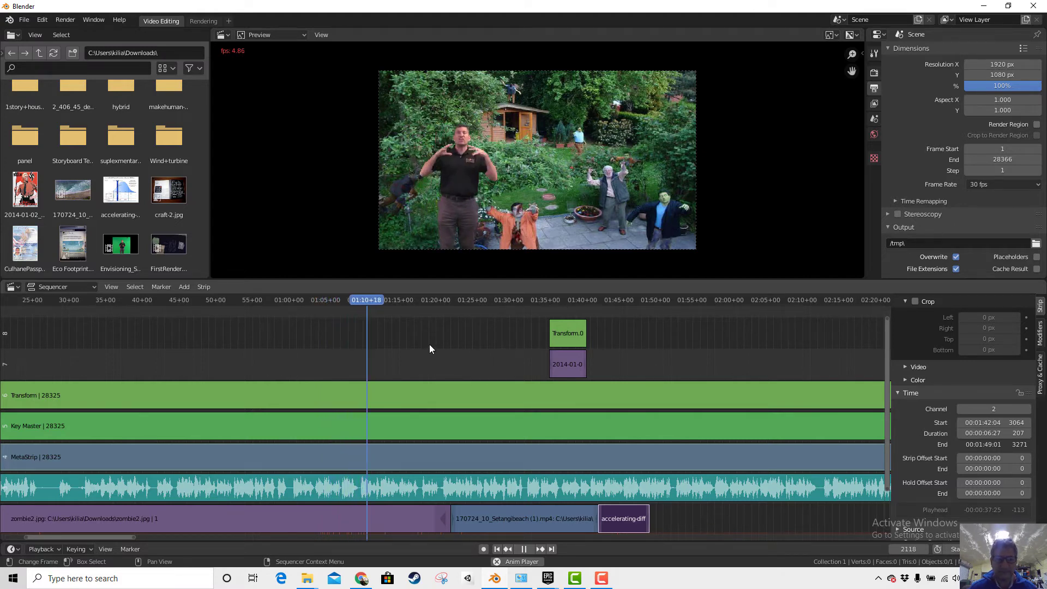
key(space)
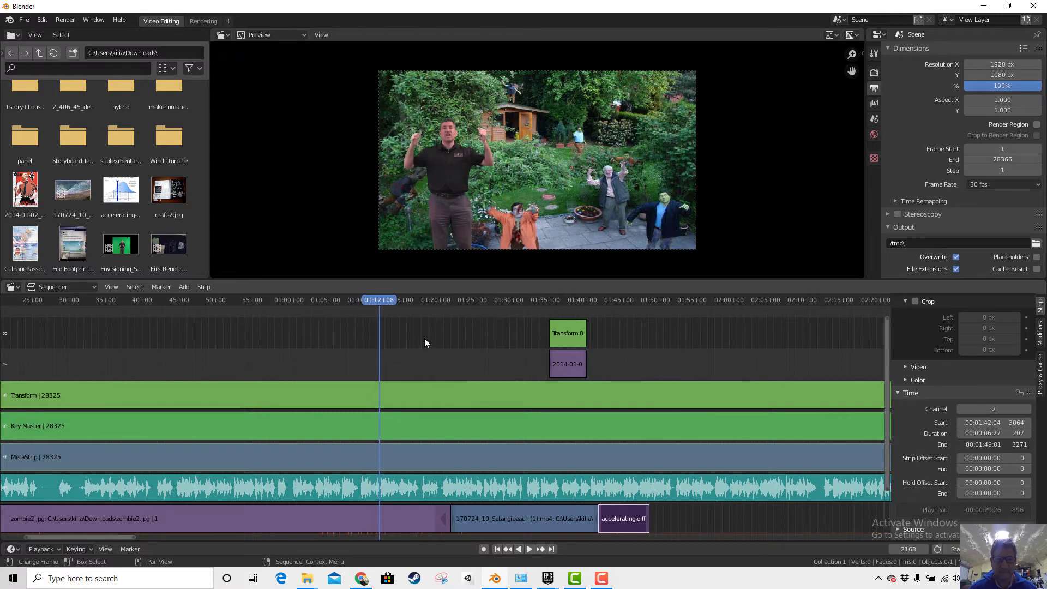
Step: Switch to Chrome and run a Google image search for "evolutionary saltation"
click(361, 578)
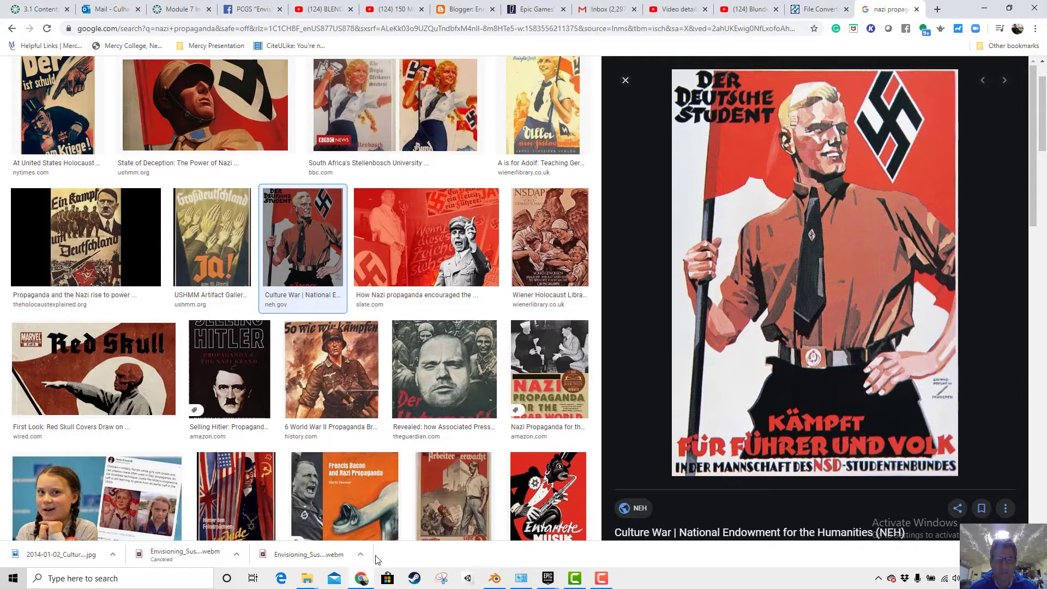
click(410, 30)
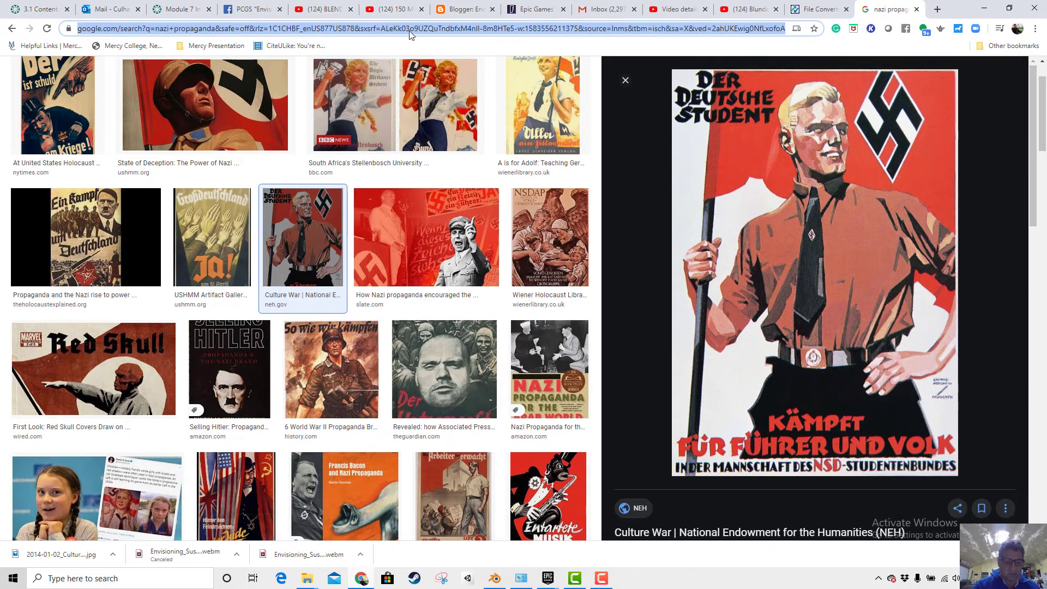
text(evoluti)
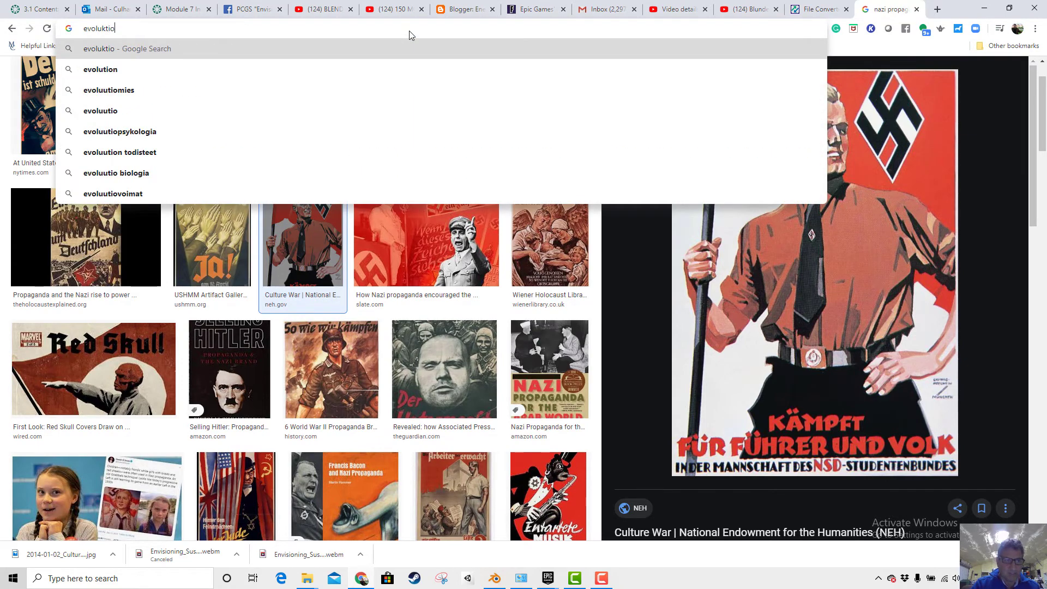
text(onary)
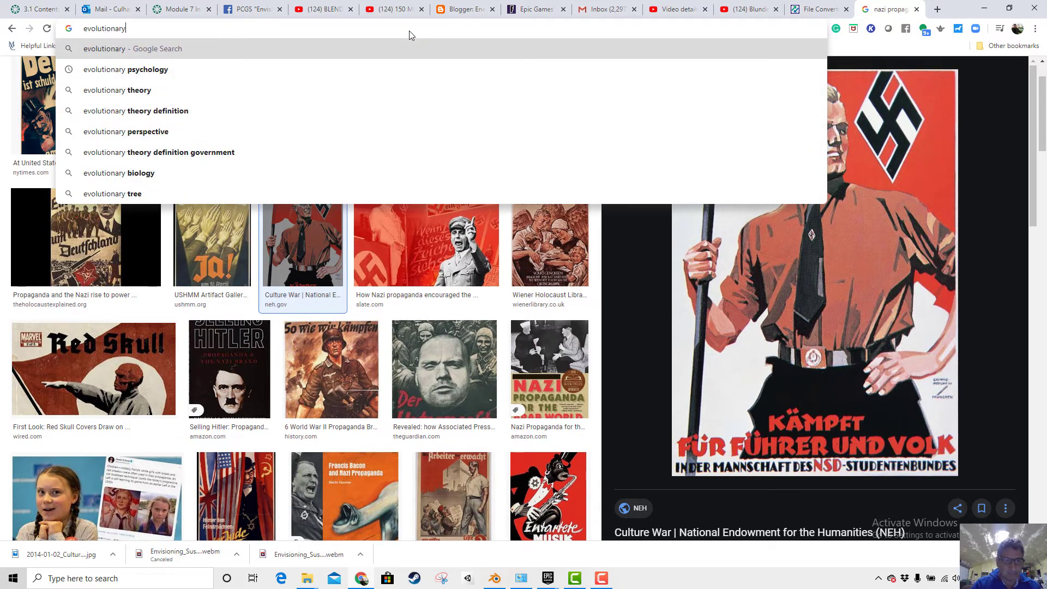
text( saltation)
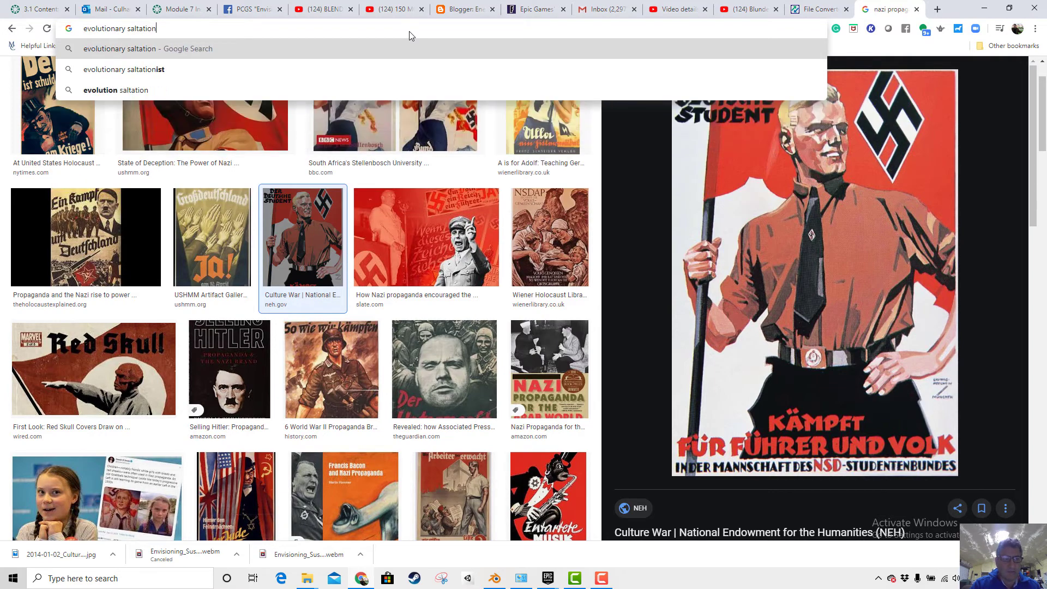
key(Return)
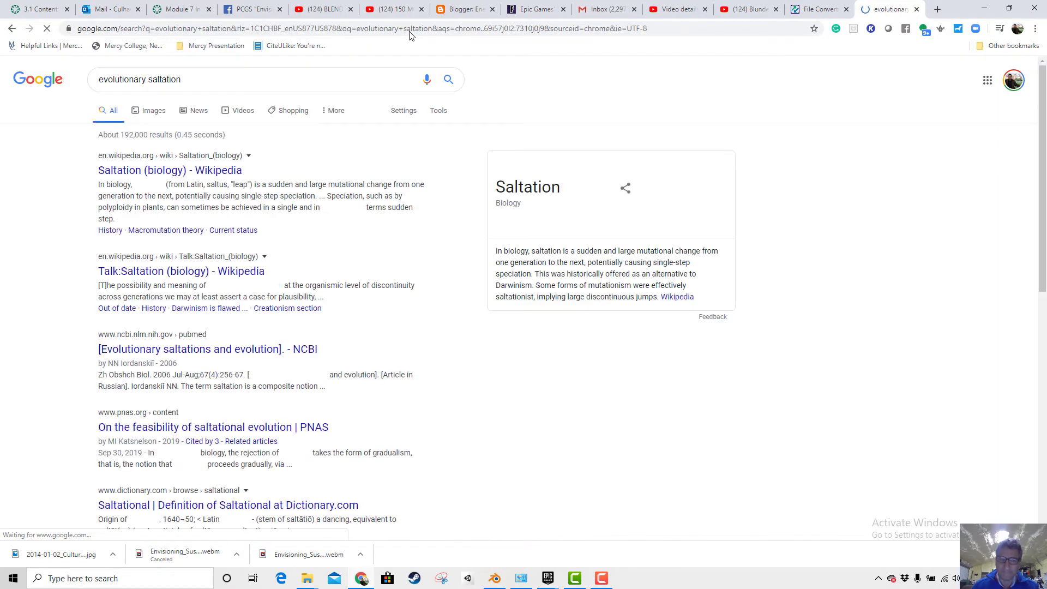
click(151, 112)
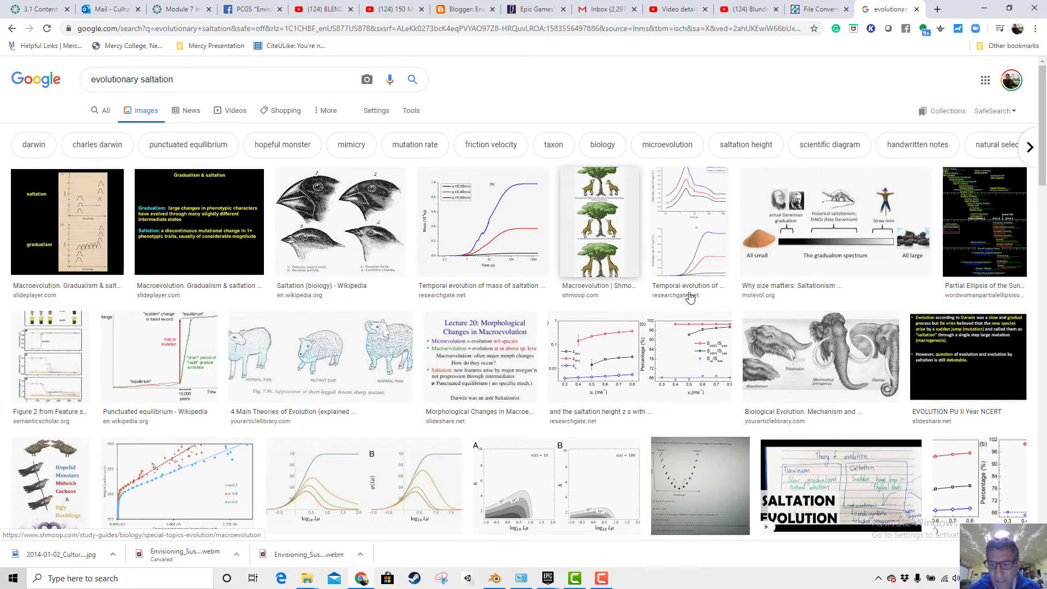
Step: Browse the image results for a picture that illustrates evolutionary saltation
scroll(686, 294, down, 6)
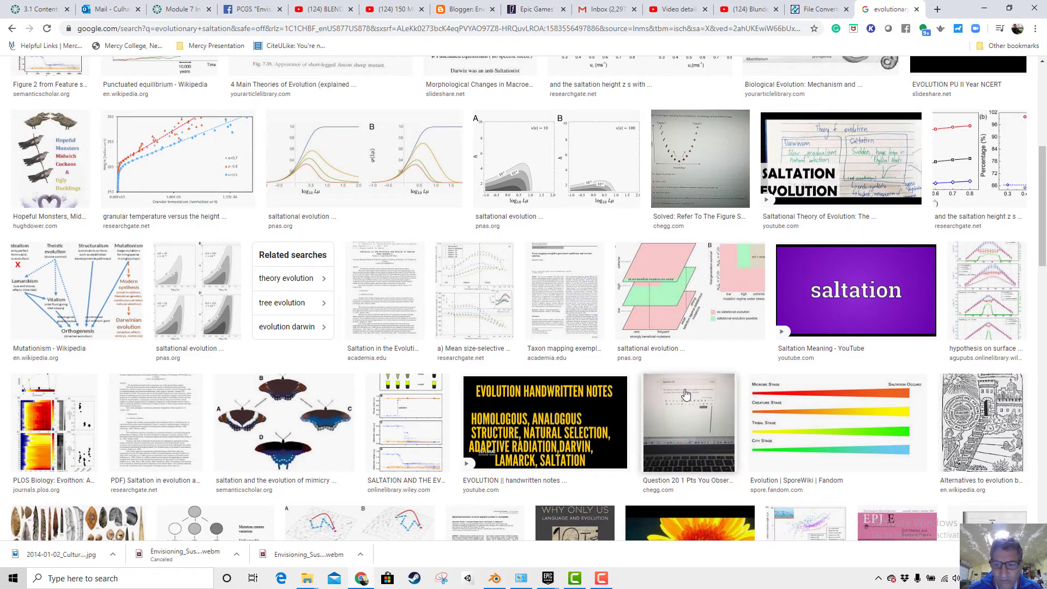
scroll(687, 414, down, 3)
scroll(831, 345, down, 3)
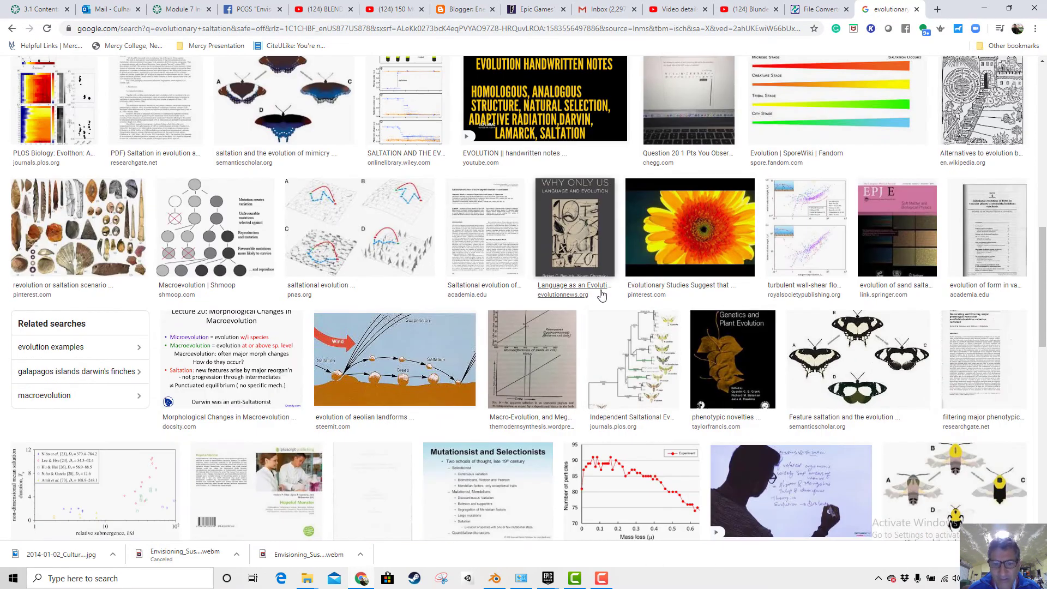
scroll(498, 423, up, 15)
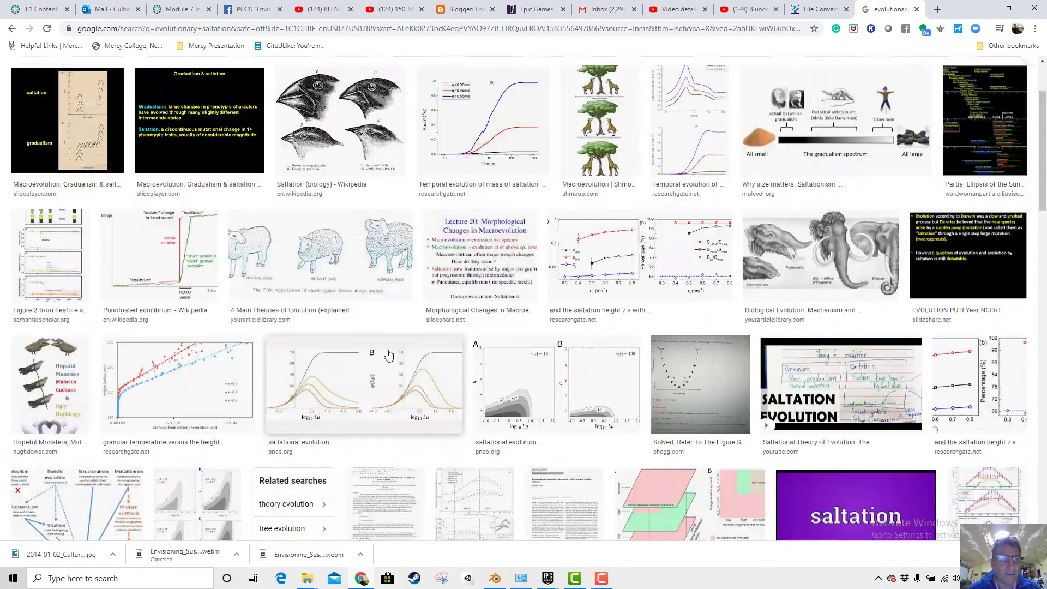
Step: Look through the Wikipedia article "Saltation (biology)" for usable illustrations and return to the web search results
click(107, 110)
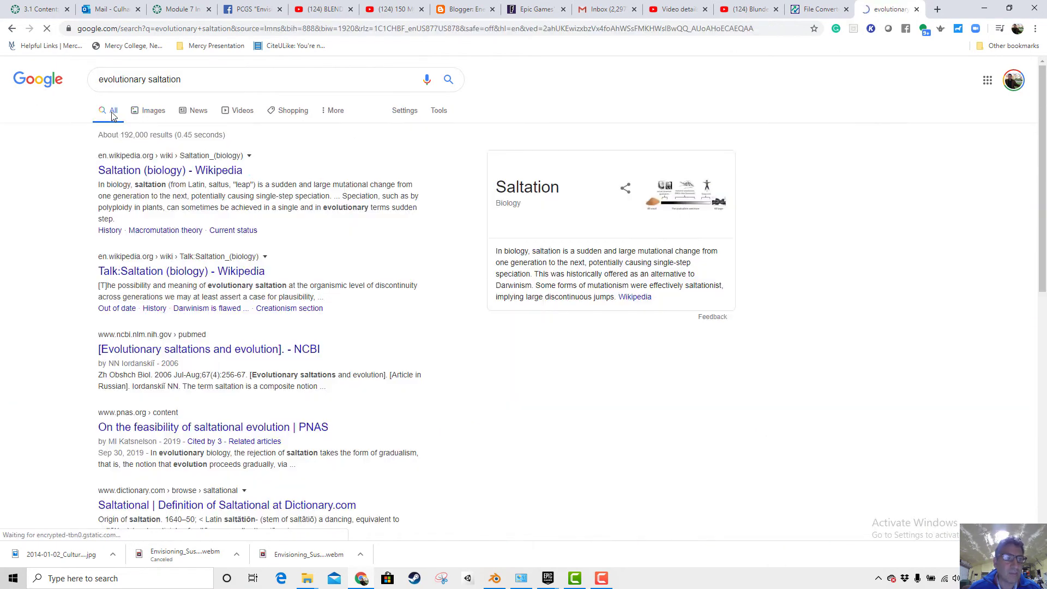
click(168, 173)
scroll(756, 329, down, 1)
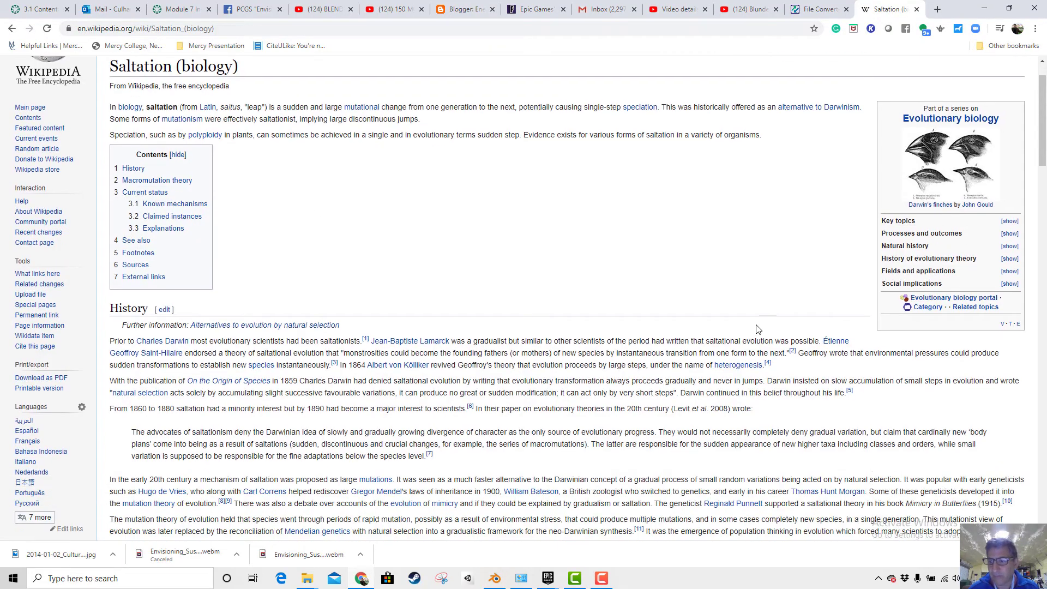
scroll(658, 337, down, 20)
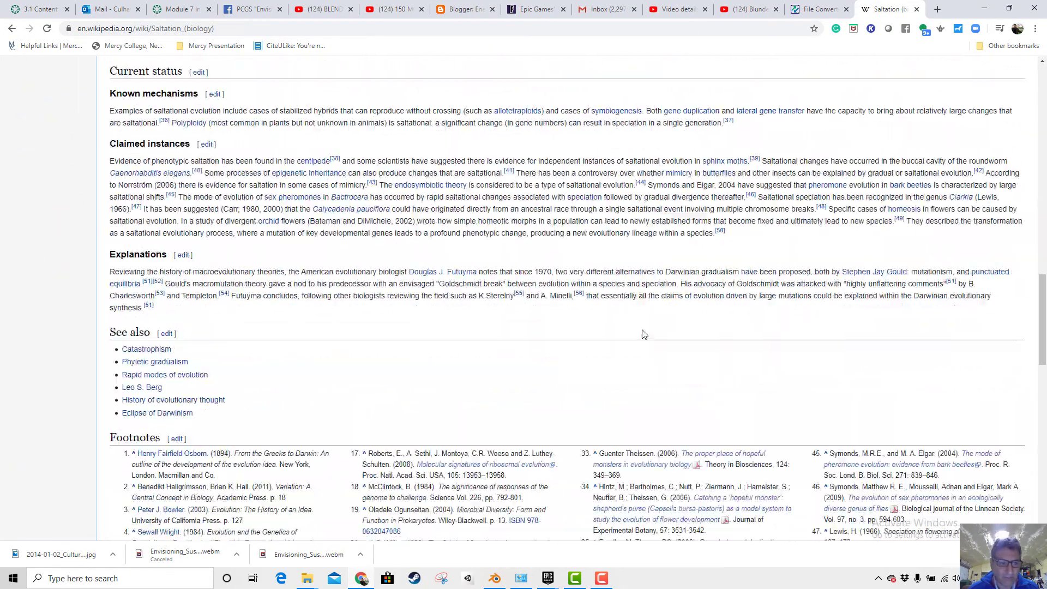
scroll(605, 355, up, 15)
scroll(605, 355, up, 20)
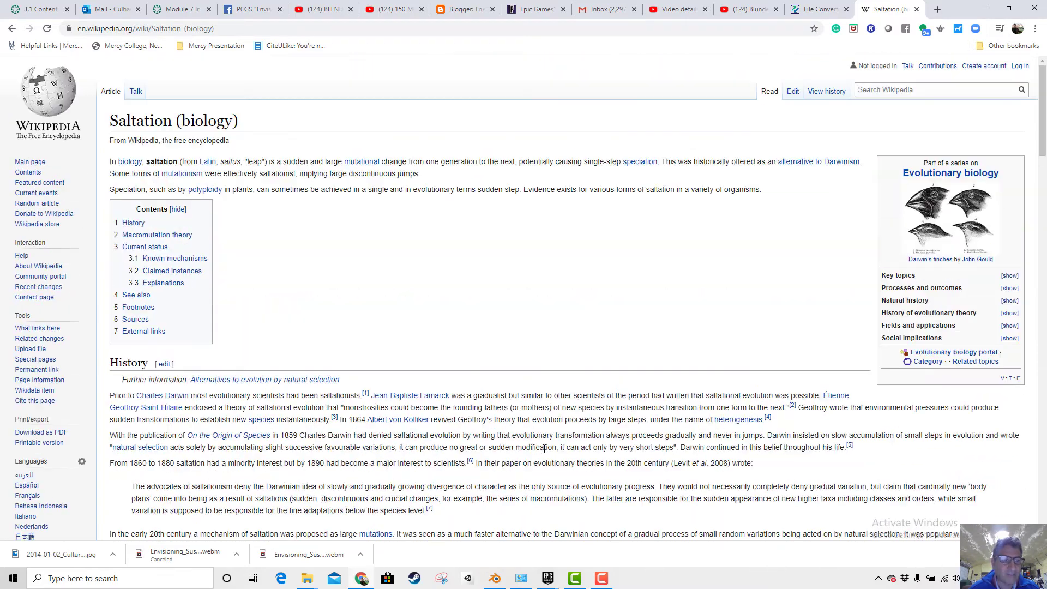
click(13, 29)
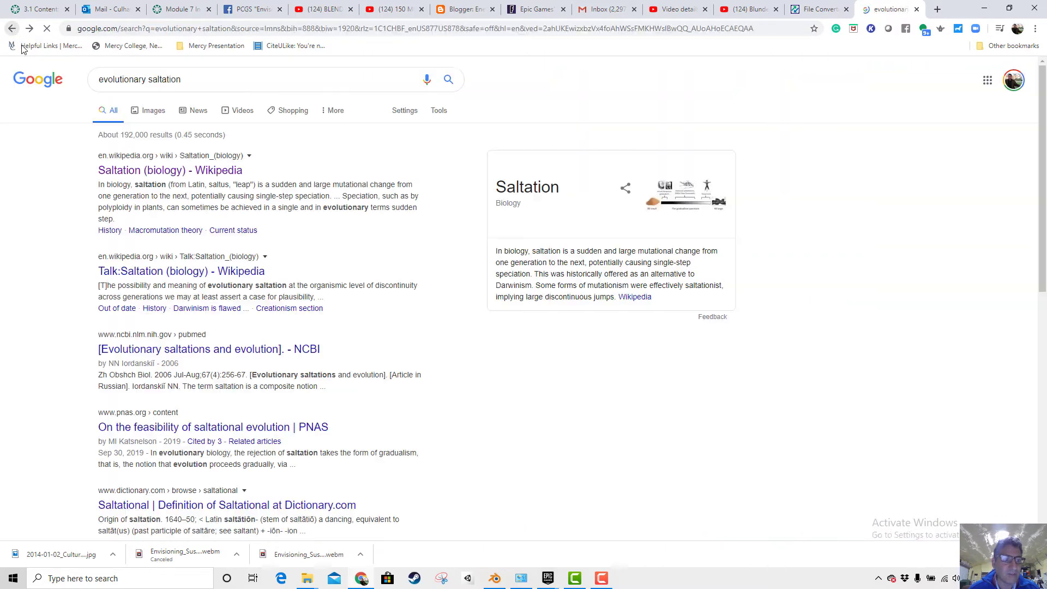
Step: Look through the macroevolution.net page "Saltation versus Gradualism" for usable illustrations and return to the web search results
scroll(381, 327, down, 3)
scroll(360, 330, down, 3)
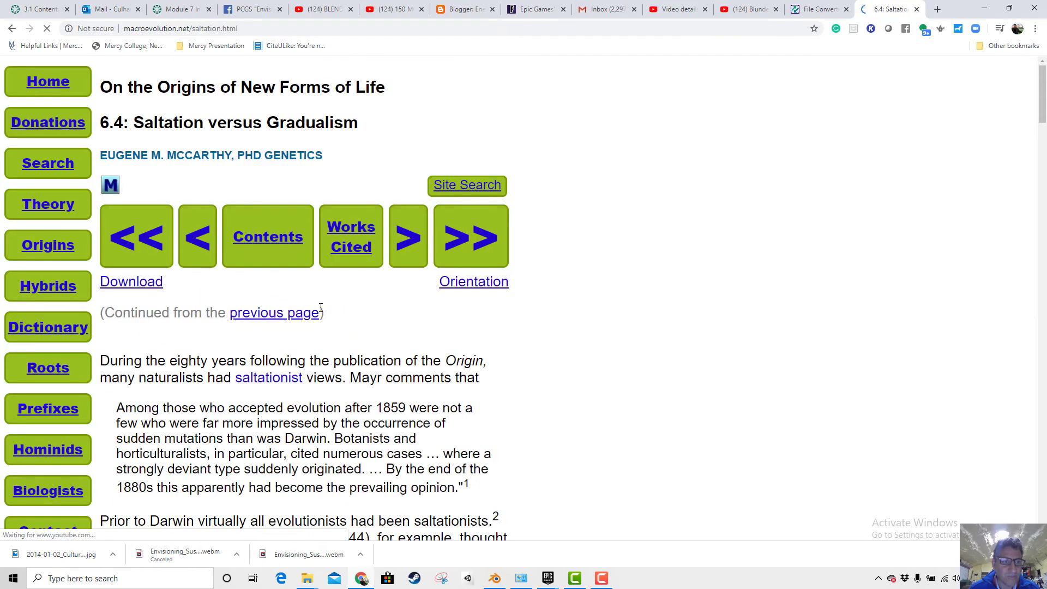
scroll(330, 262, down, 10)
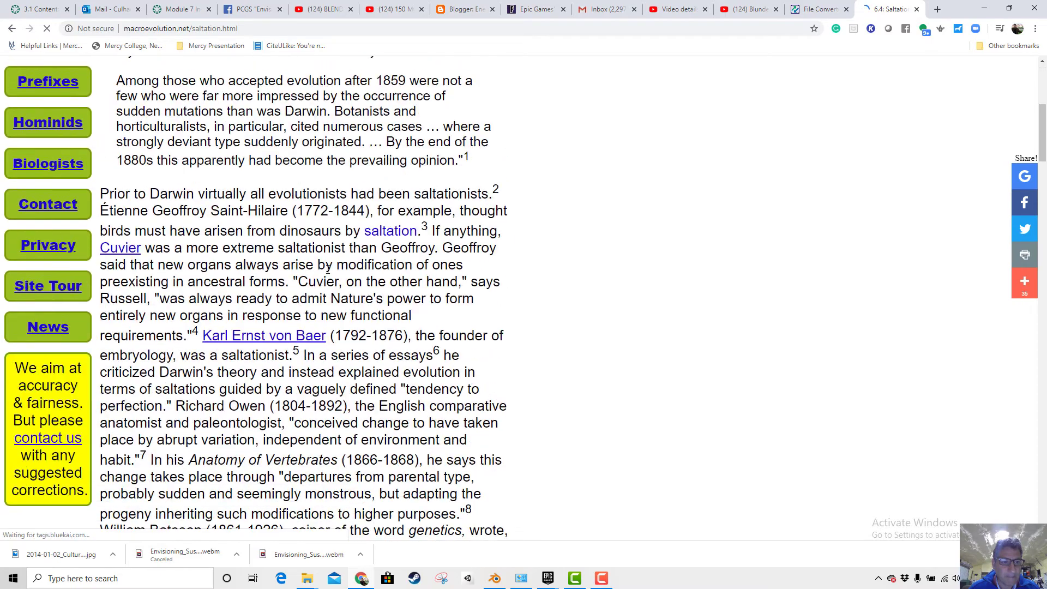
scroll(319, 262, up, 8)
scroll(319, 262, up, 3)
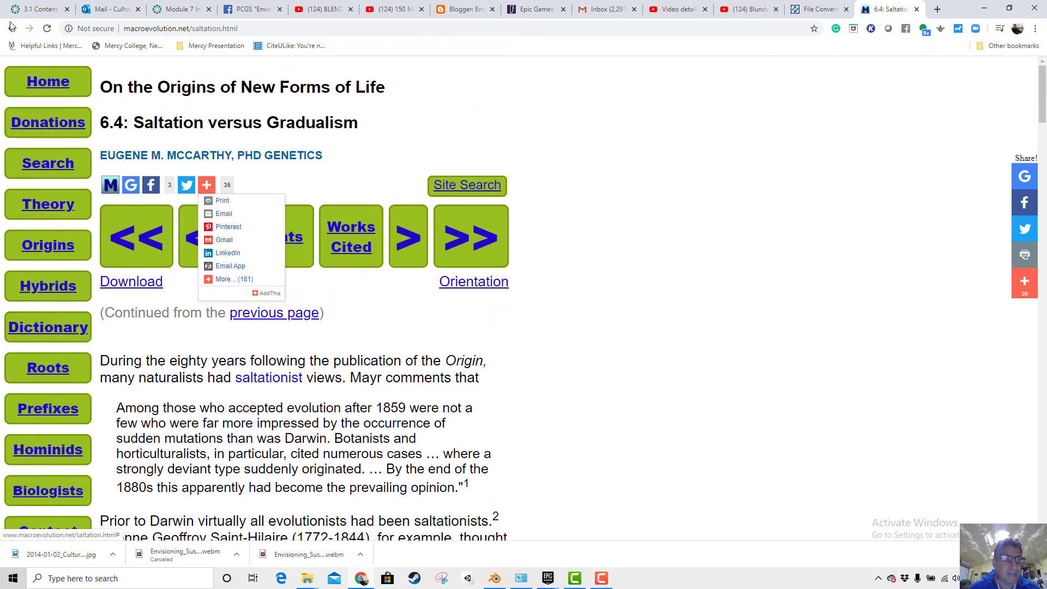
key(alt+Left)
scroll(302, 267, up, 6)
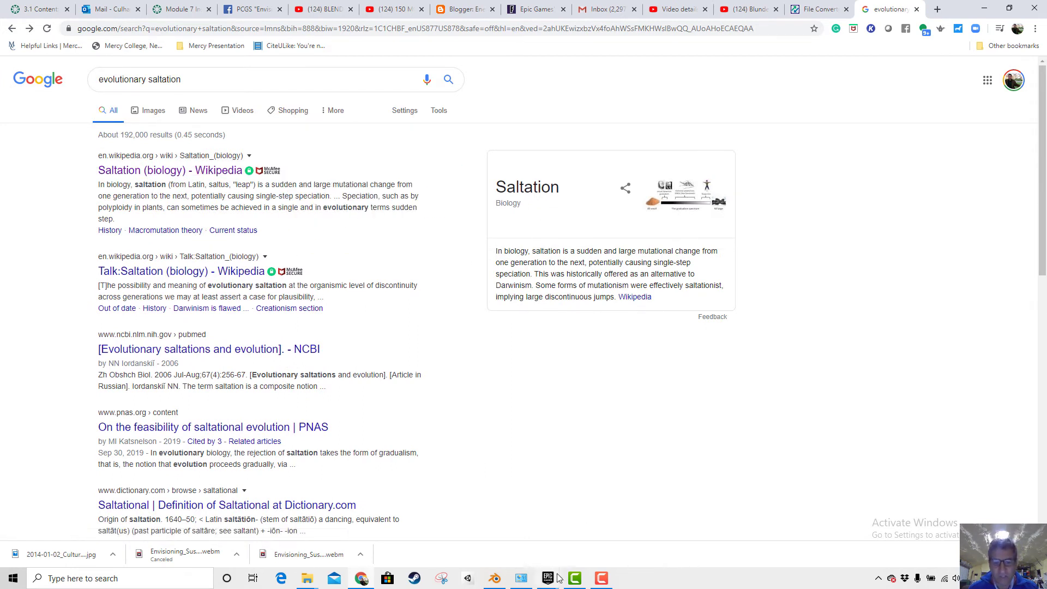
Step: Switch to Blender and add a text strip on channel 7 at frame 2168
click(495, 578)
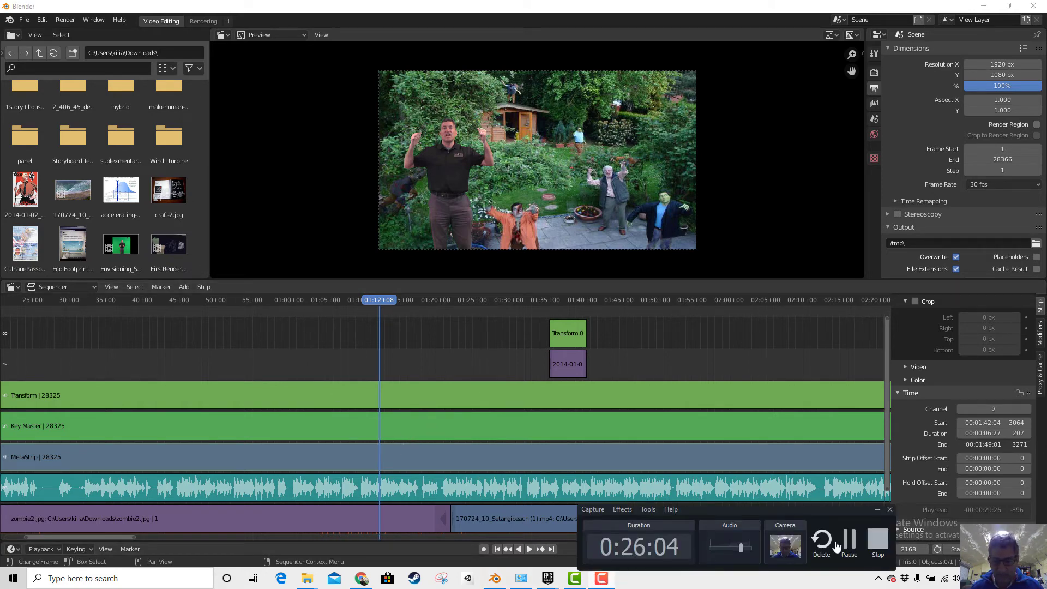
click(185, 286)
click(192, 384)
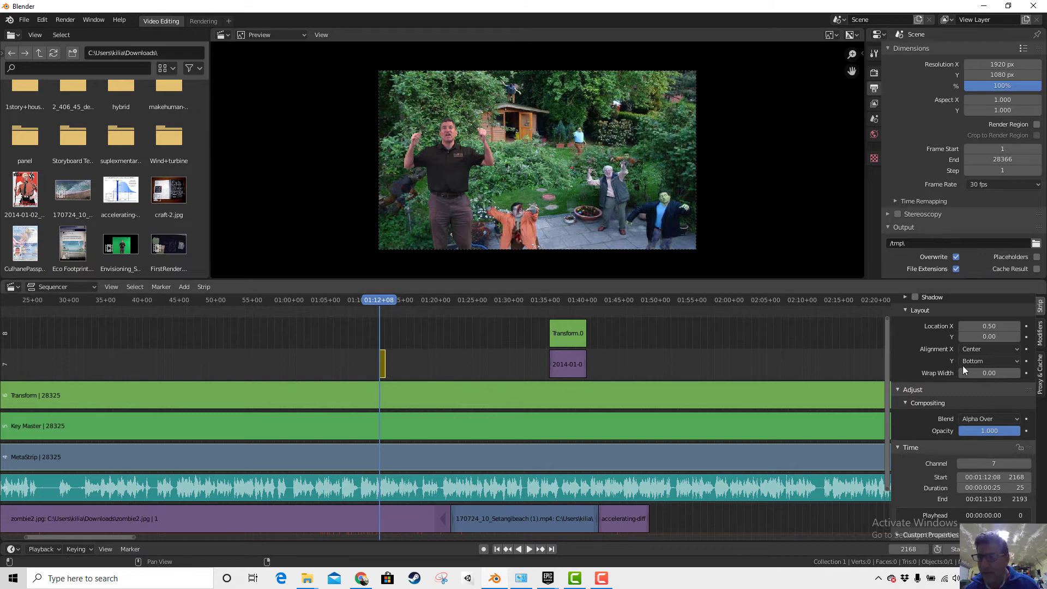
scroll(1015, 349, up, 2)
scroll(1015, 349, up, 3)
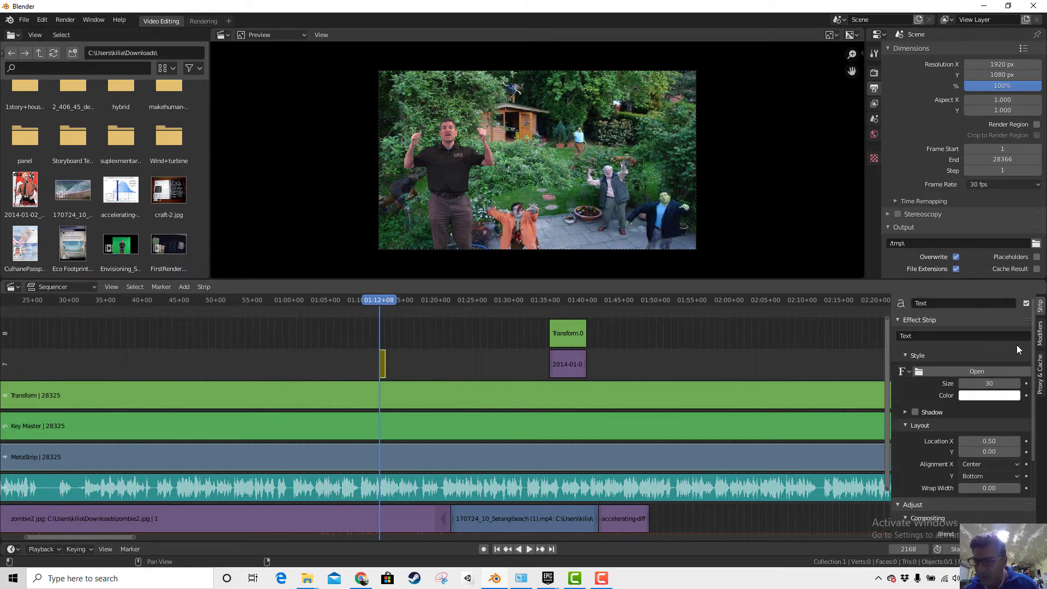
Step: Replace the new text strip's default wording with "Saltation"
click(924, 336)
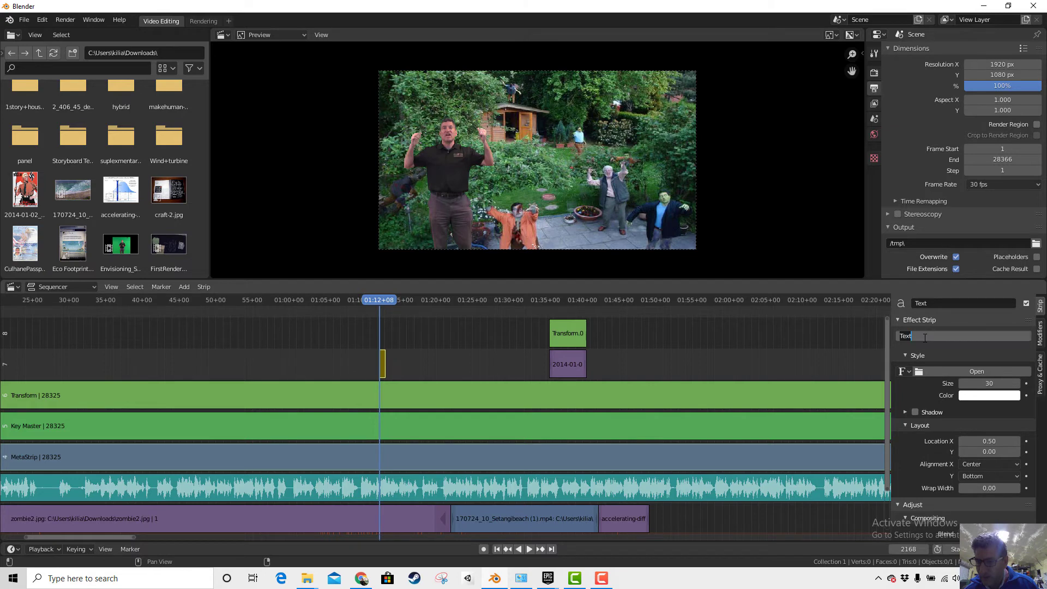
double_click(926, 338)
click(923, 338)
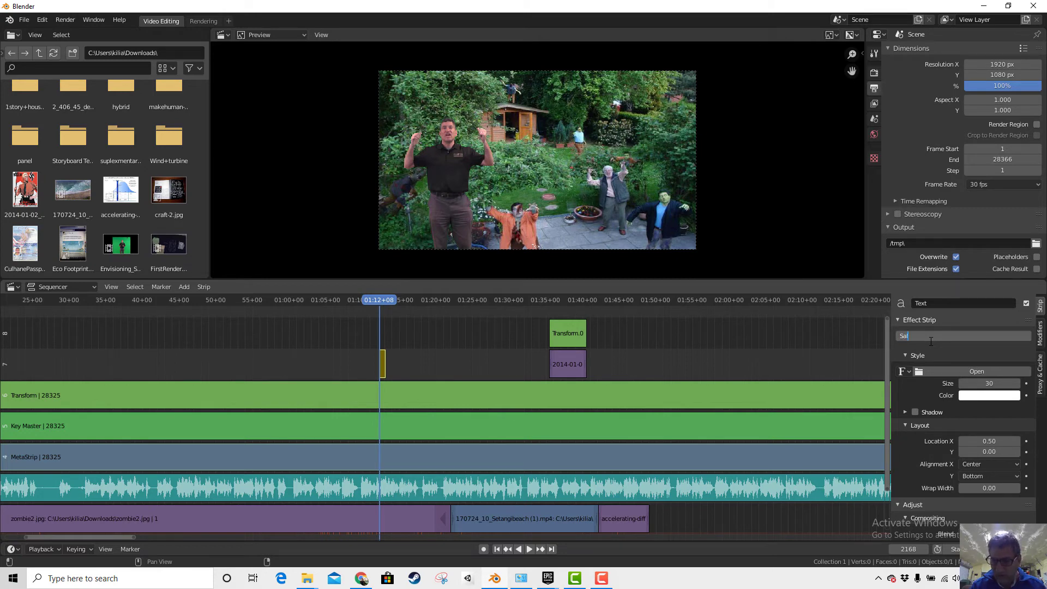
text(Saltation)
key(Return)
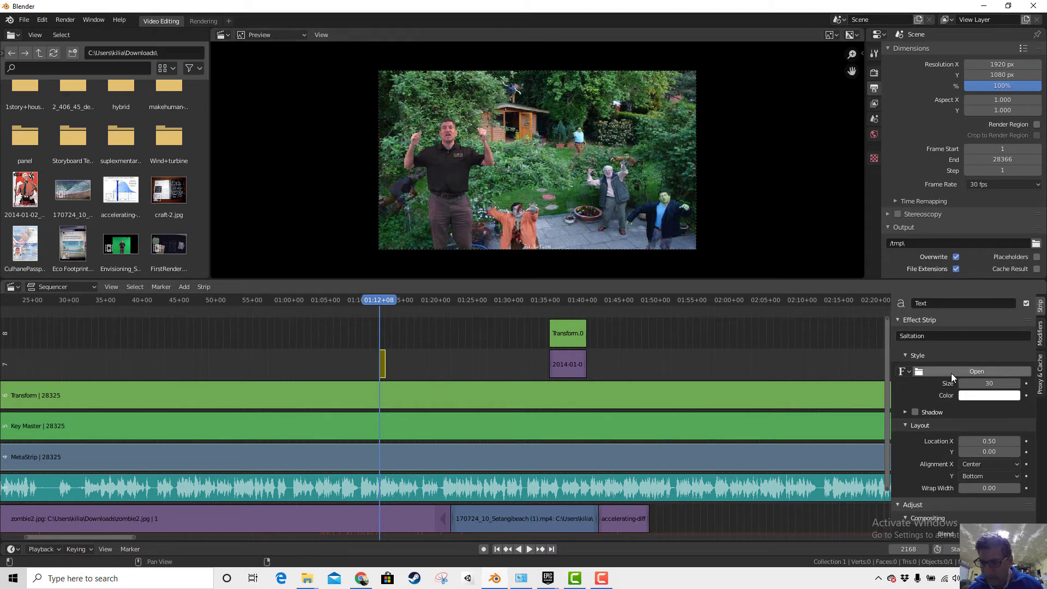
Step: Enable the title's shadow and play back the title section from about frame 2163 to frame 2183
click(915, 412)
scroll(490, 273, up, 1)
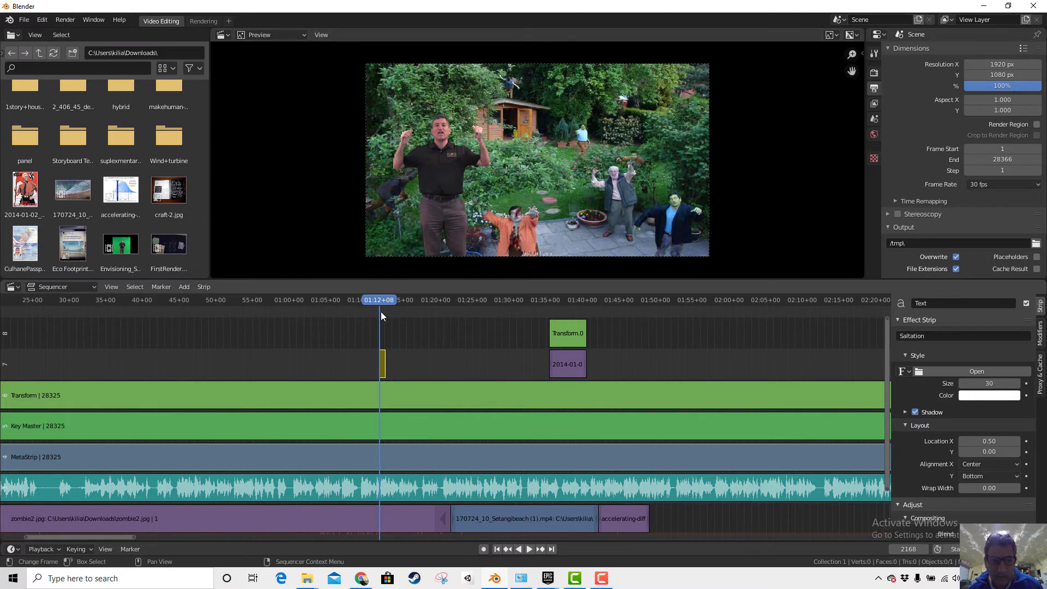
drag(384, 298, 378, 296)
key(space)
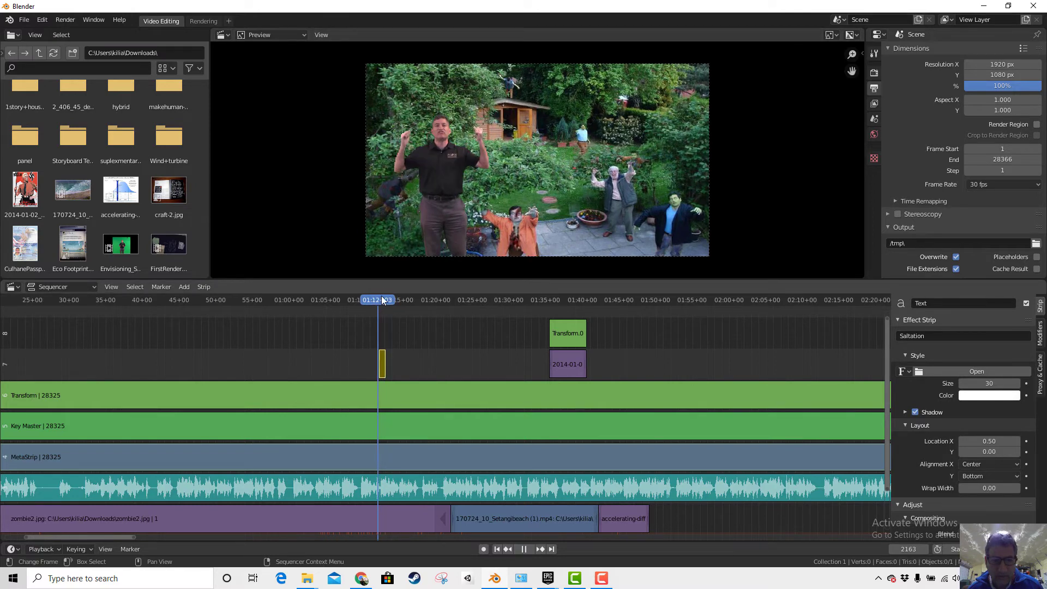
key(space)
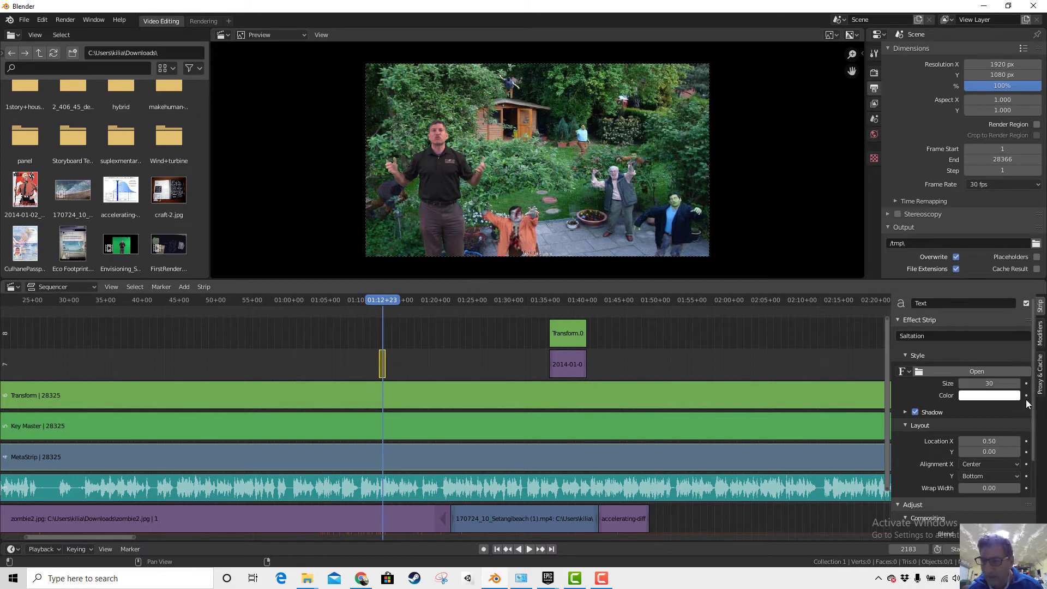
Step: Change the title's text color to a pinkish red
scroll(963, 406, down, 5)
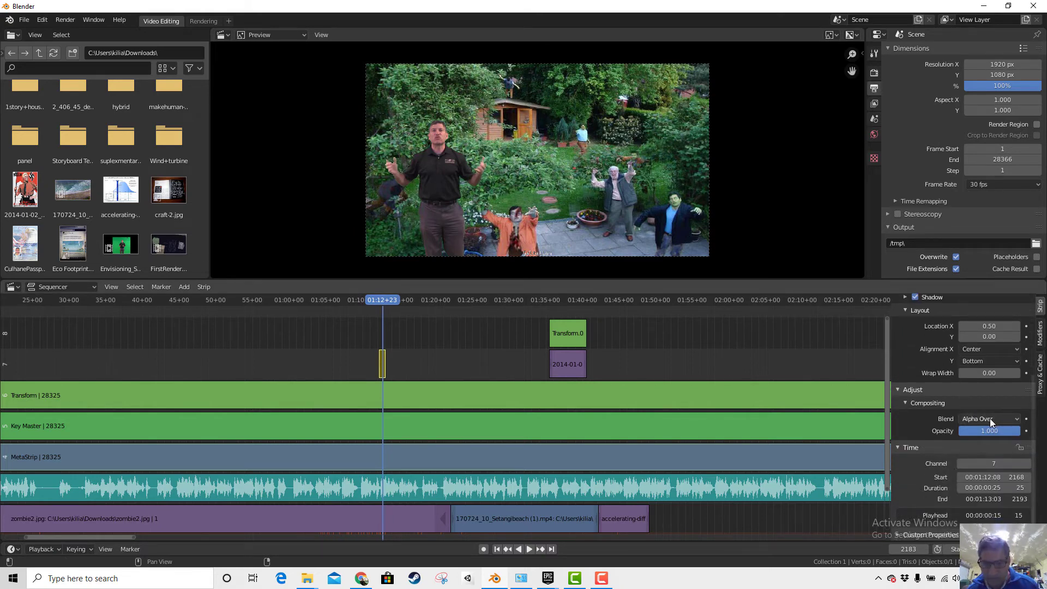
scroll(958, 410, up, 5)
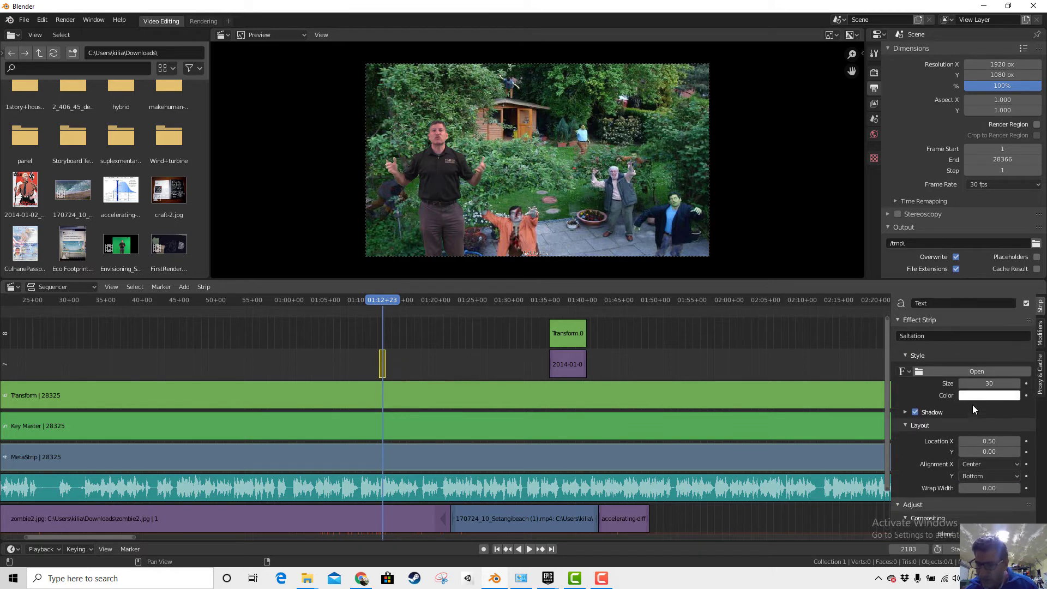
click(978, 397)
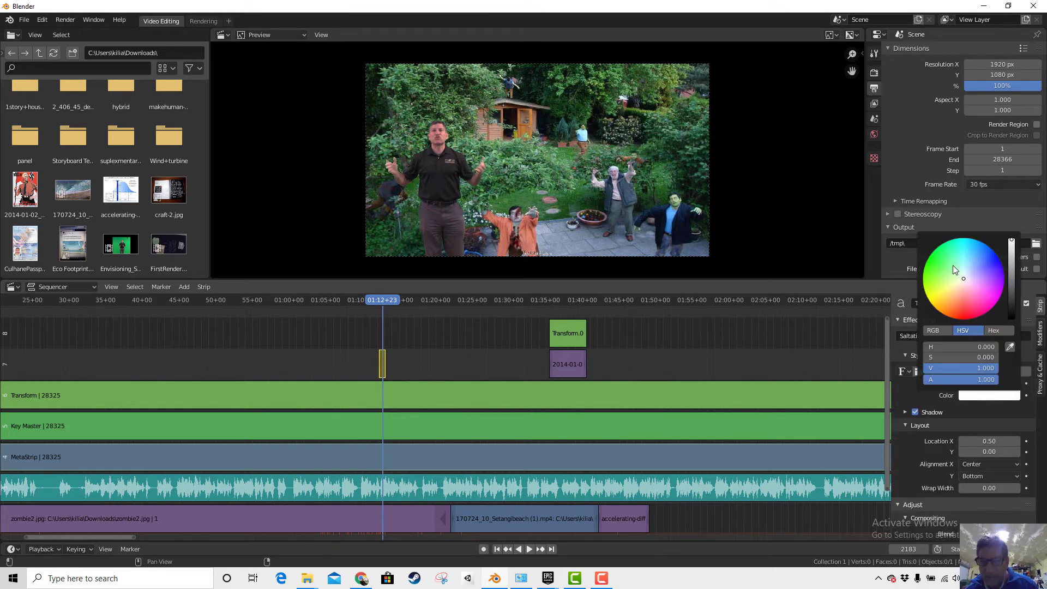
drag(971, 278, 972, 306)
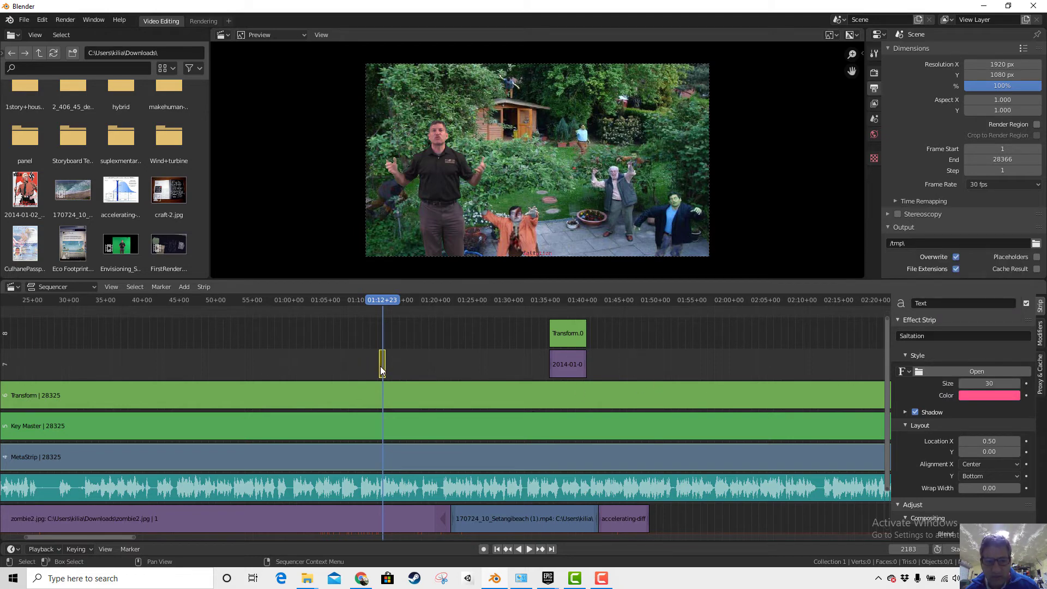
Step: Lengthen the text strip's duration to 66 frames and move the playhead to frame 2201 within it
scroll(983, 450, down, 5)
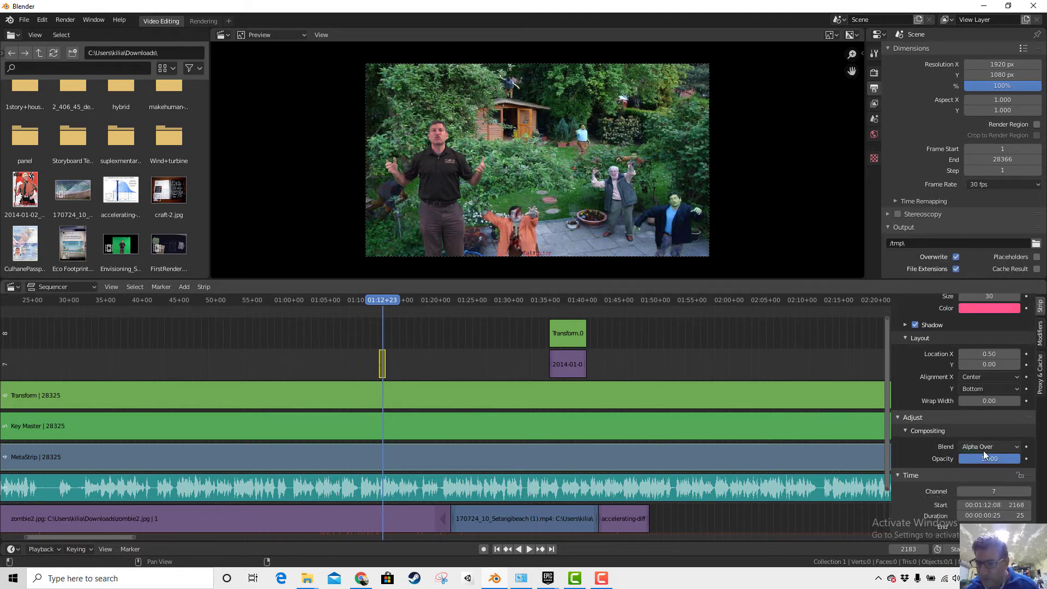
drag(982, 488, 1019, 488)
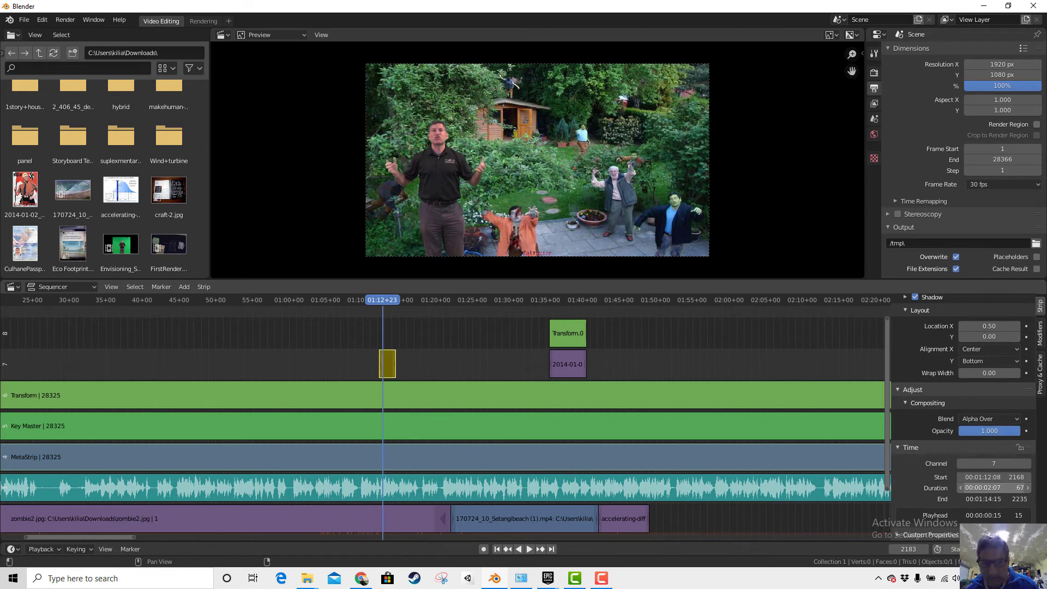
click(387, 299)
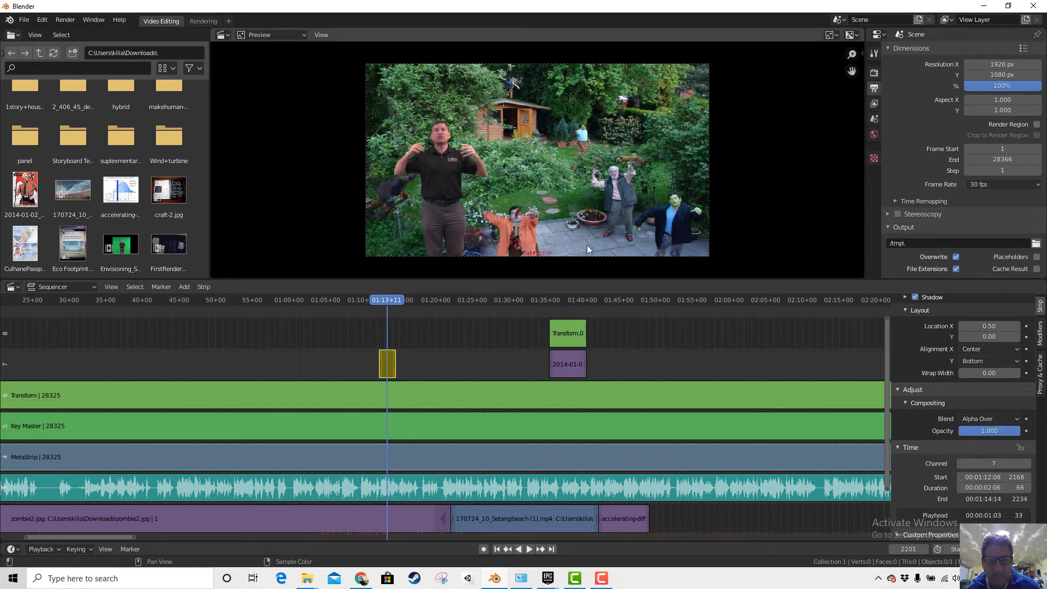
Step: Reposition the title above the speaker's head at location X 0.23 and Y 0.74
scroll(1002, 360, up, 2)
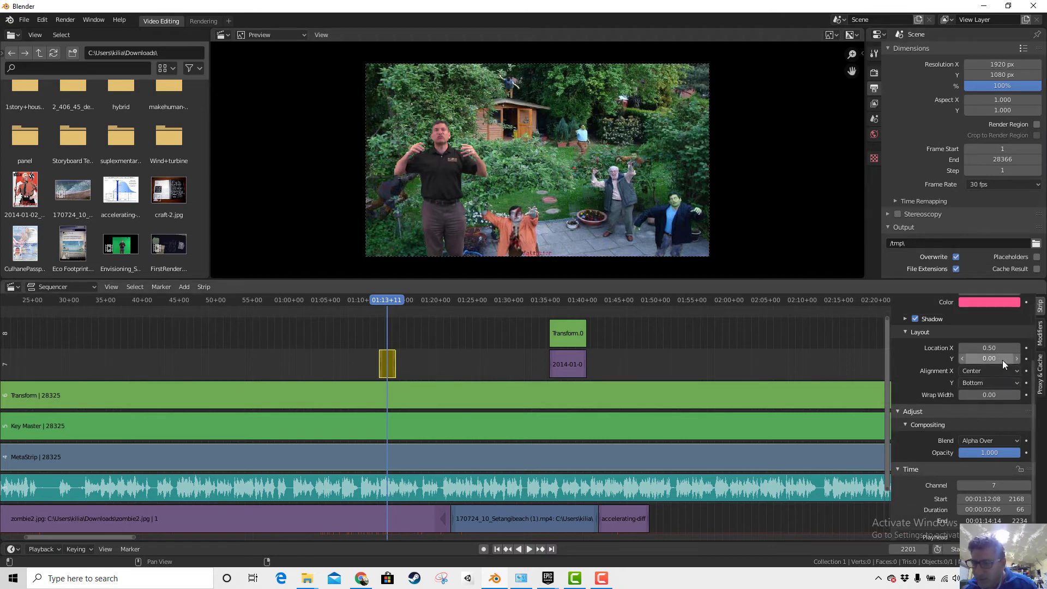
drag(978, 370, 988, 370)
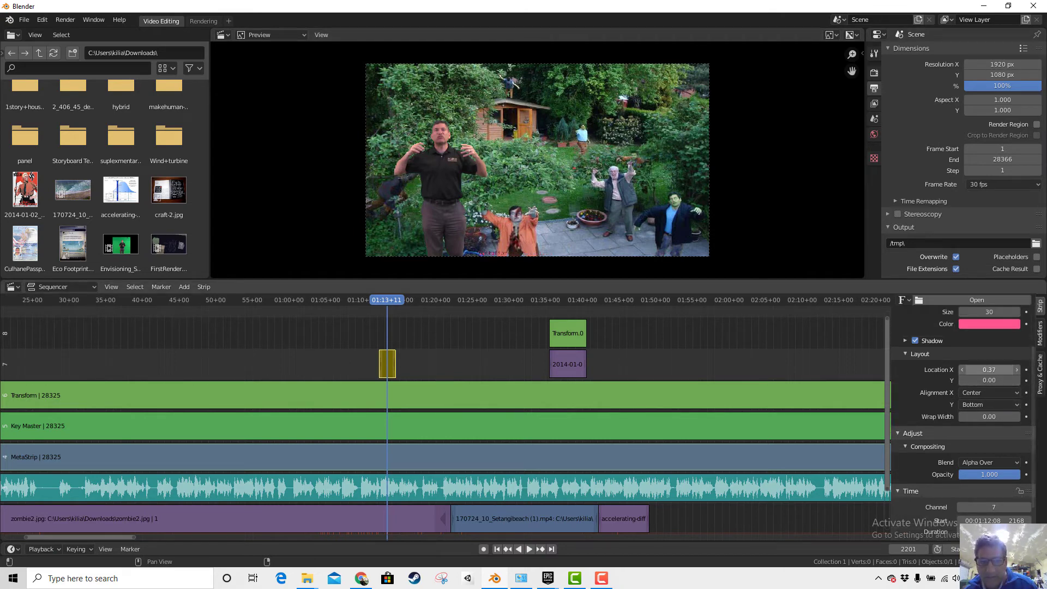
drag(988, 369, 1002, 380)
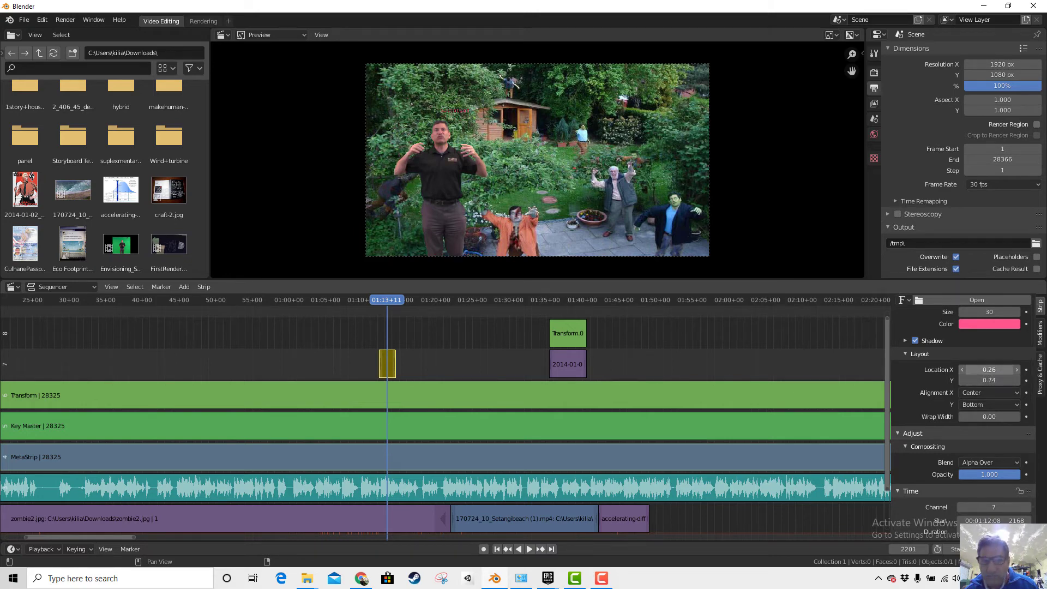
scroll(964, 395, up, 3)
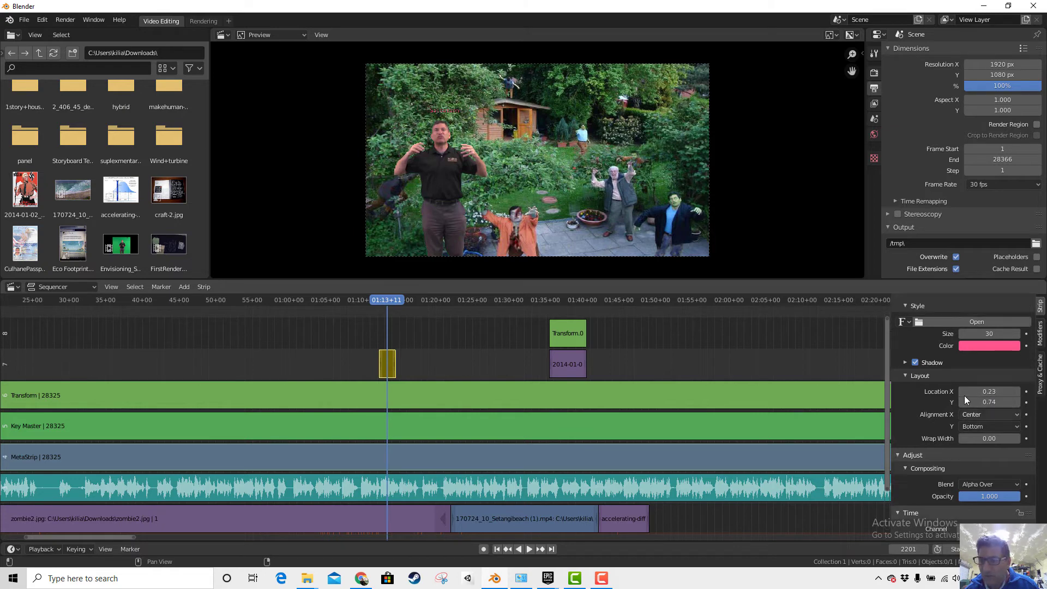
Step: Extend the title's wording to "Evolutionary Saltation"
click(900, 338)
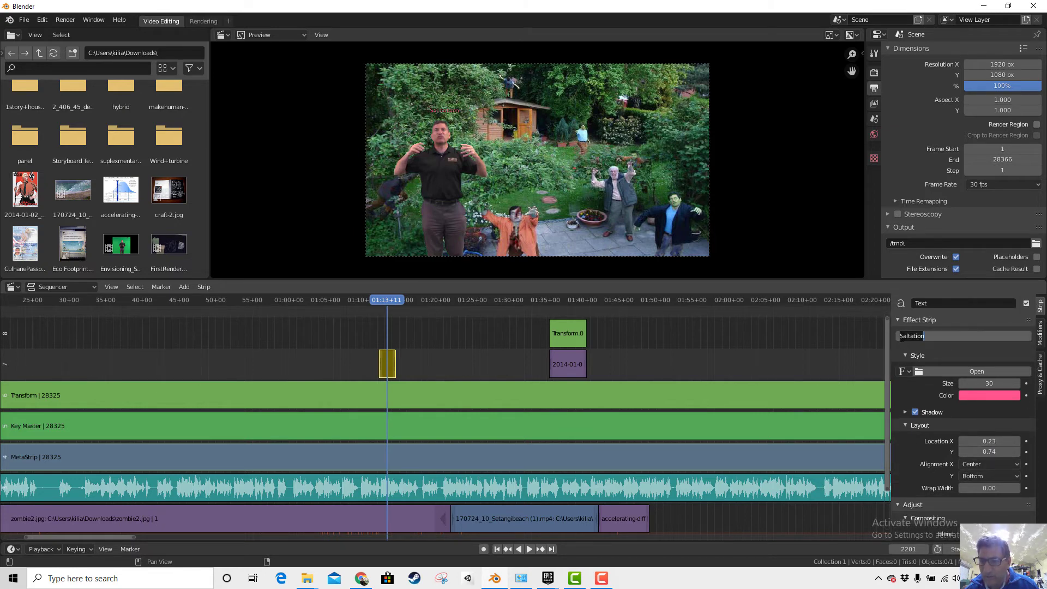
click(900, 337)
text(E)
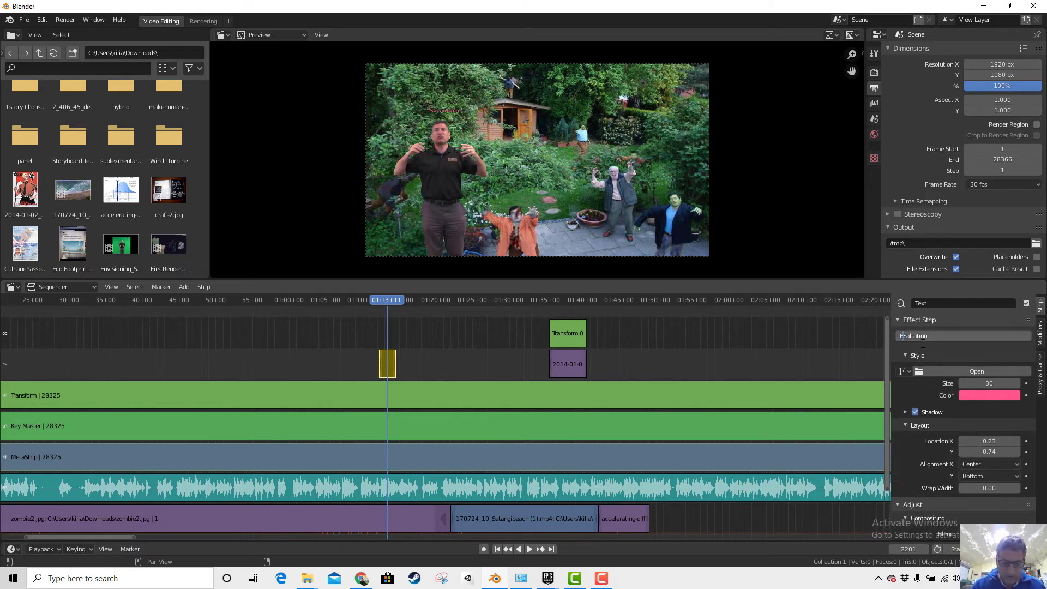
text(volutionary)
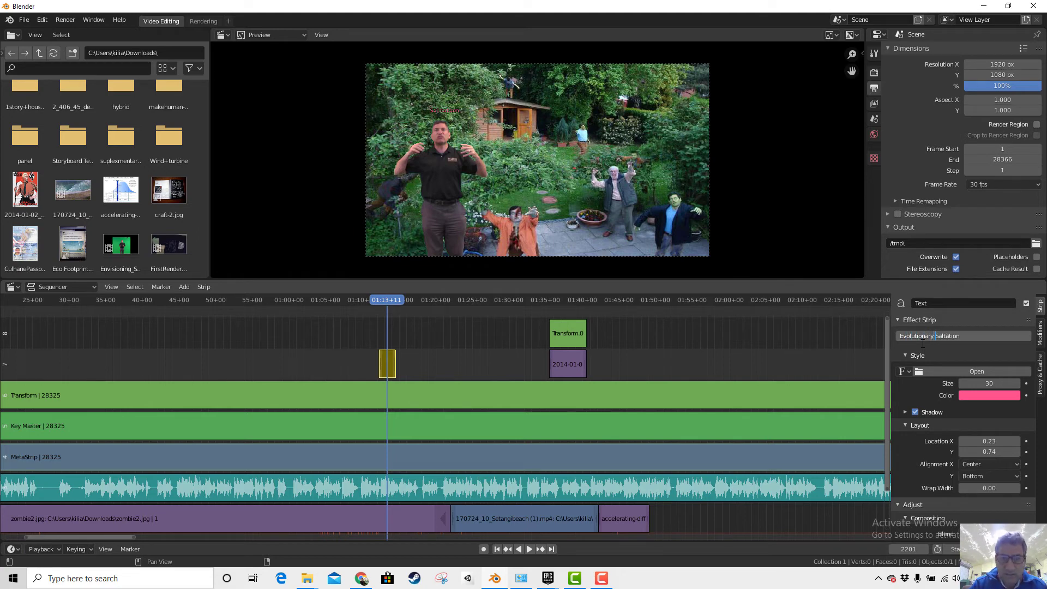
key(Return)
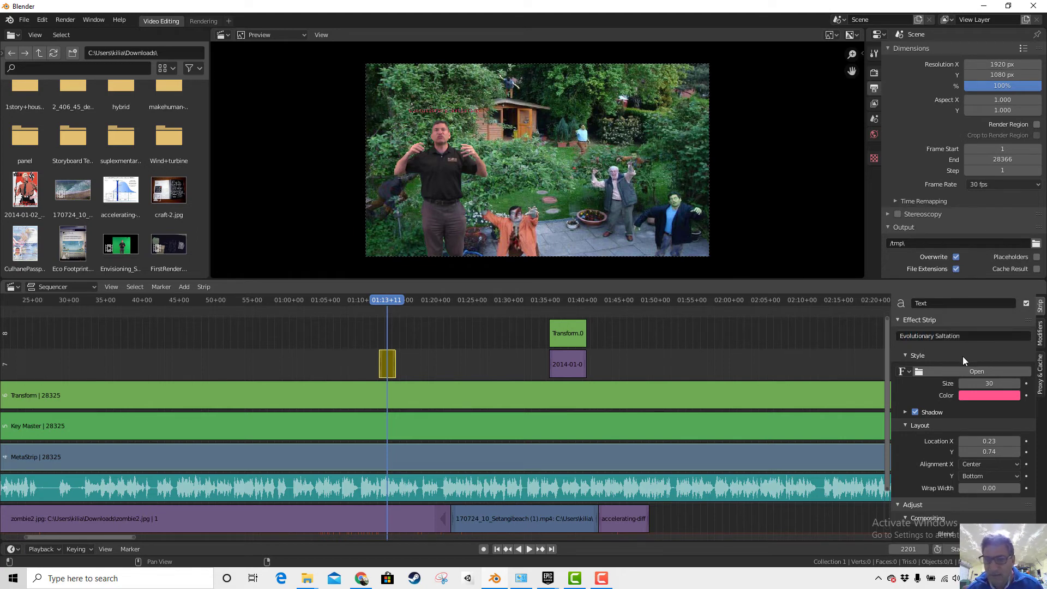
Step: Examine the title close up in the preview and check its shadow color and wrap width settings
scroll(471, 142, up, 3)
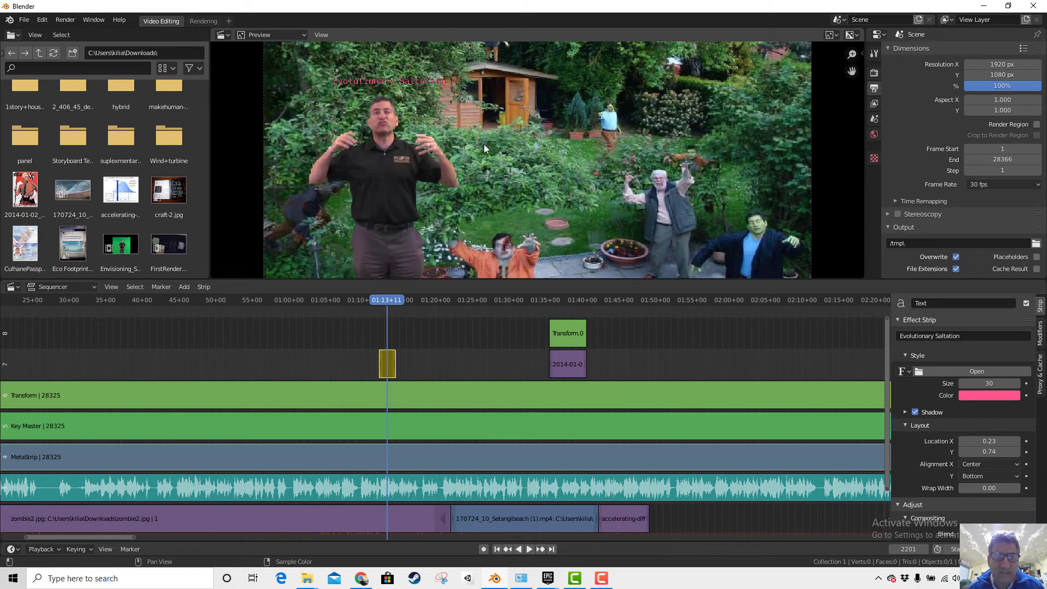
middle_drag(498, 156, 540, 248)
scroll(524, 235, up, 2)
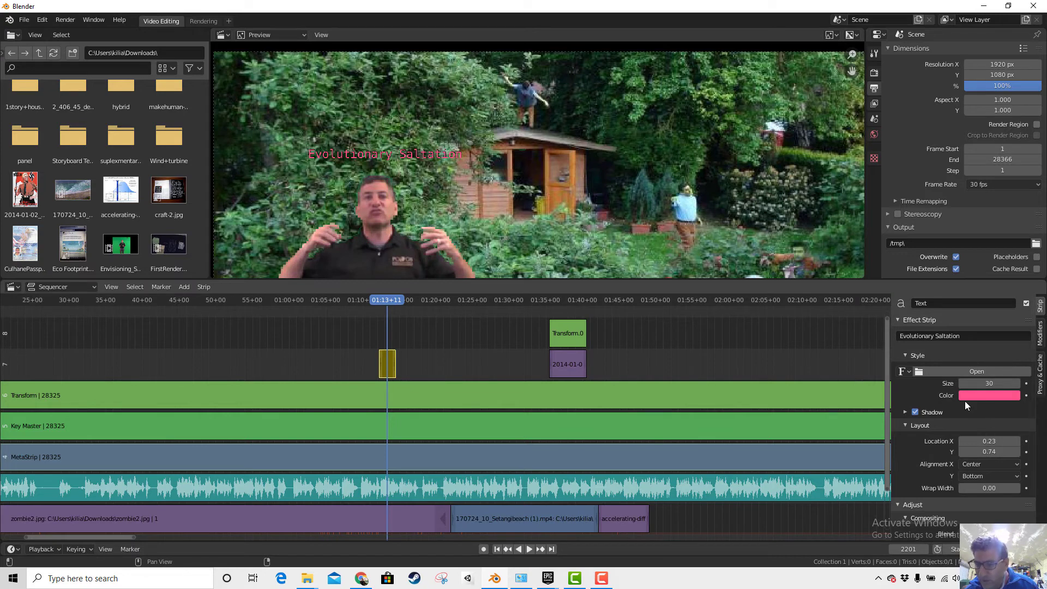
click(905, 411)
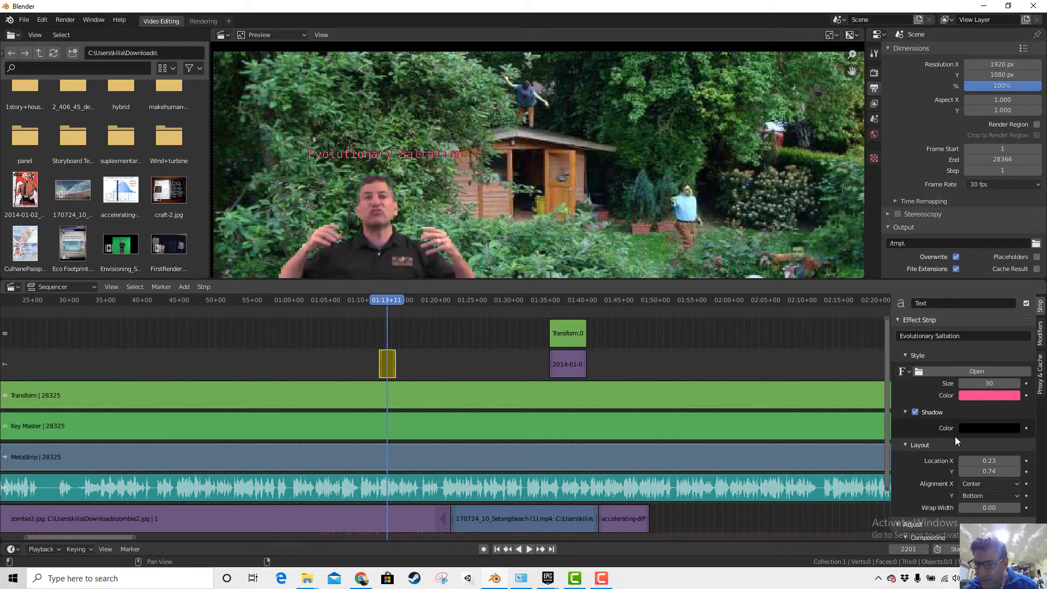
click(987, 428)
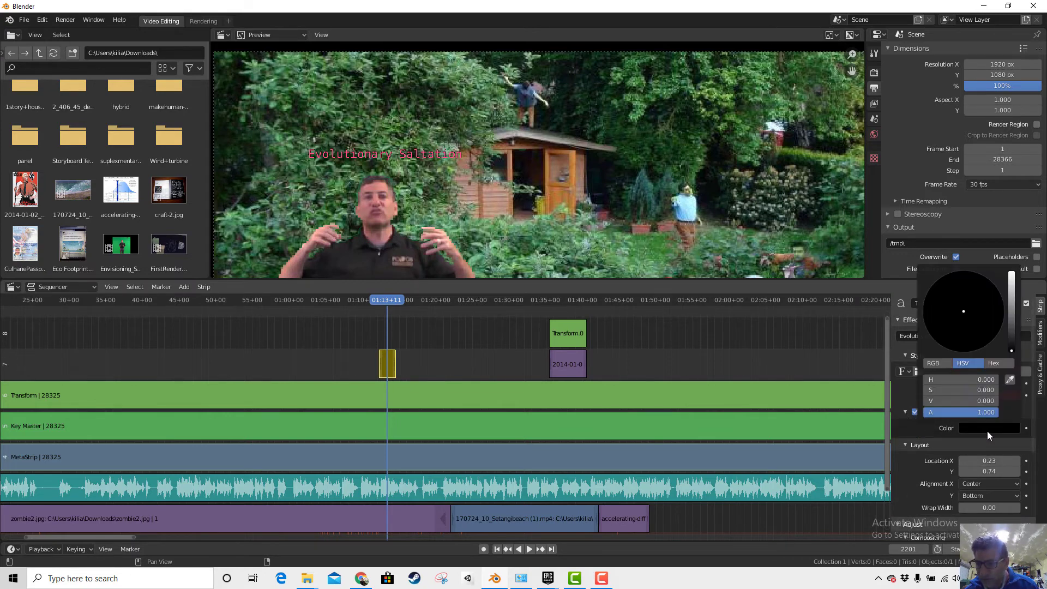
click(984, 431)
scroll(947, 440, down, 3)
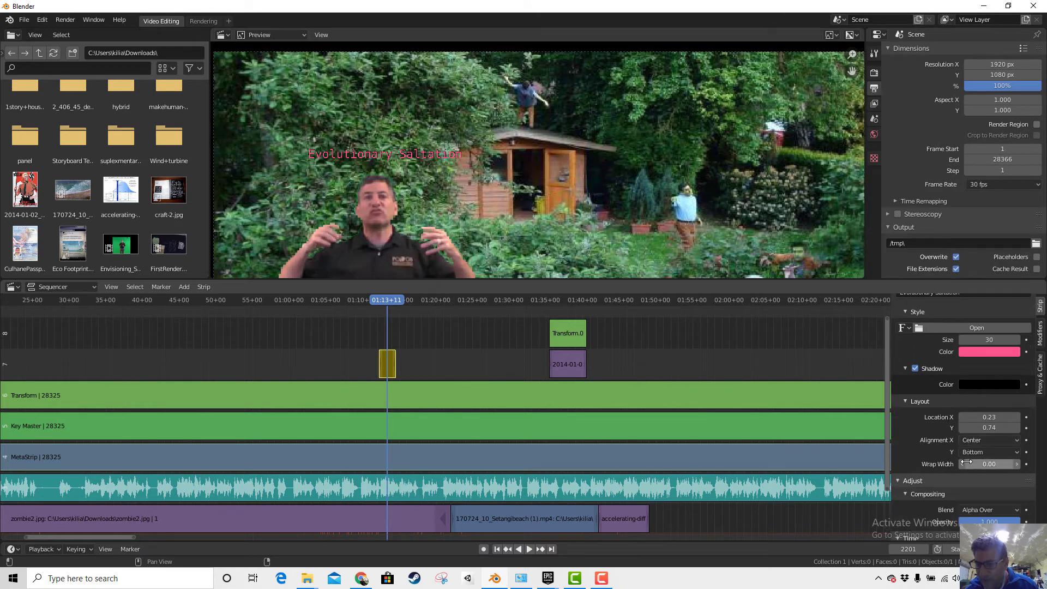
scroll(975, 418, down, 3)
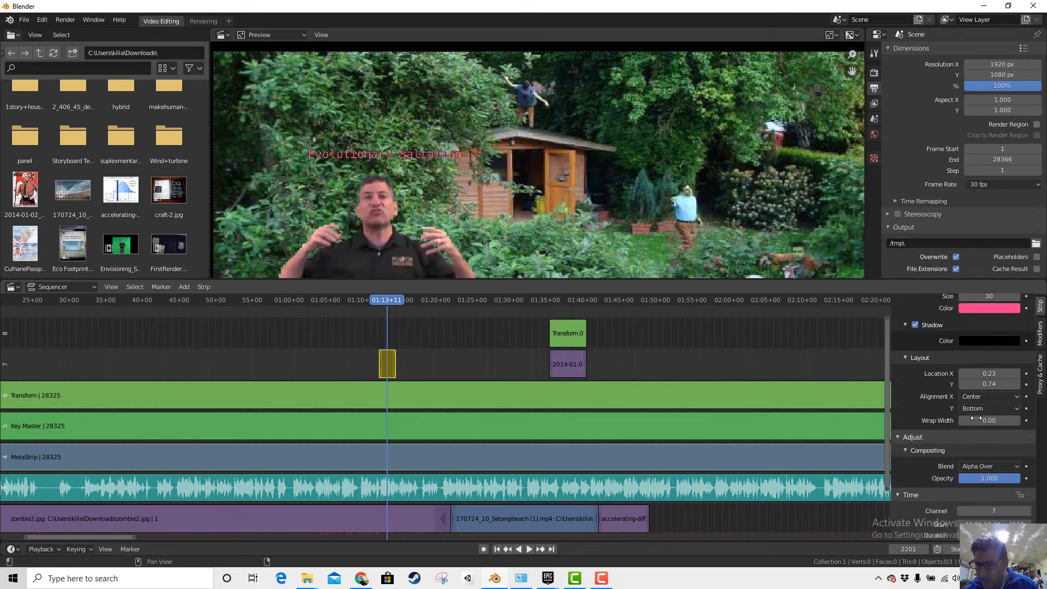
drag(975, 418, 984, 418)
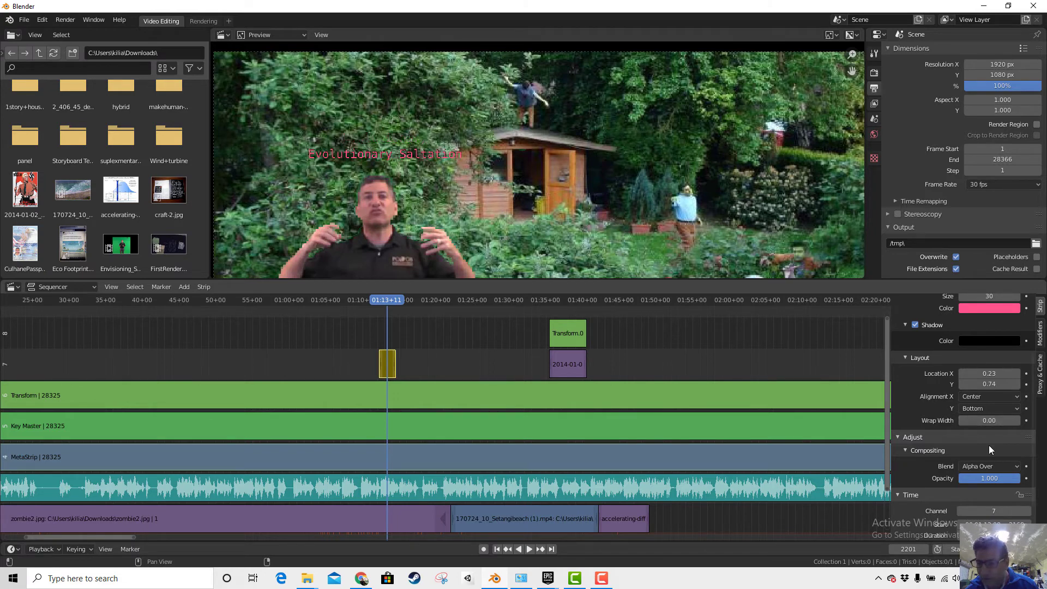
Step: Try the Over Drop blend mode on the title strip and return it to Alpha Over, leaving opacity at 1.000
scroll(989, 445, down, 3)
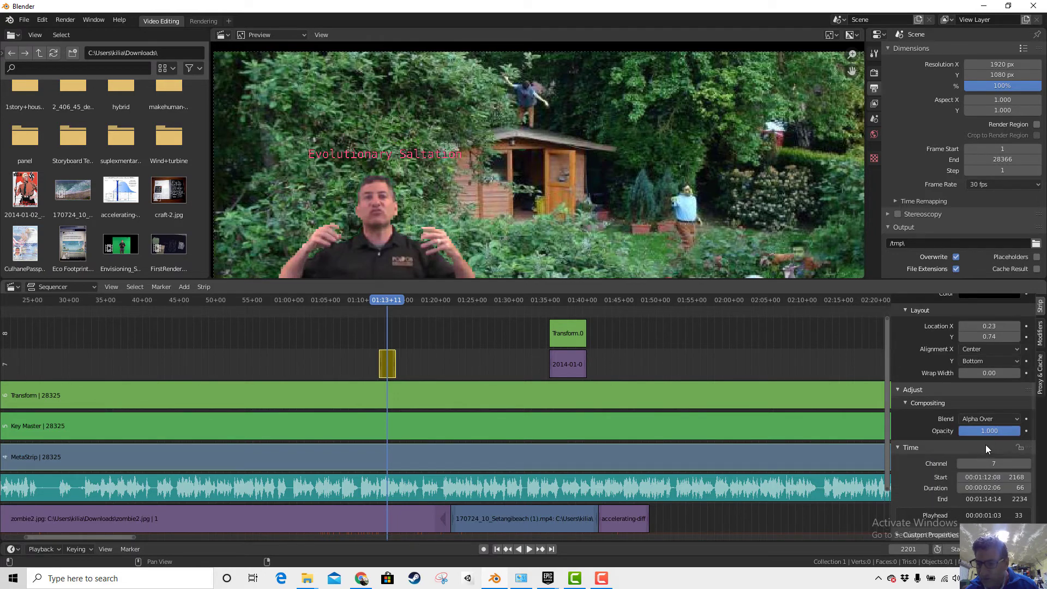
click(1008, 419)
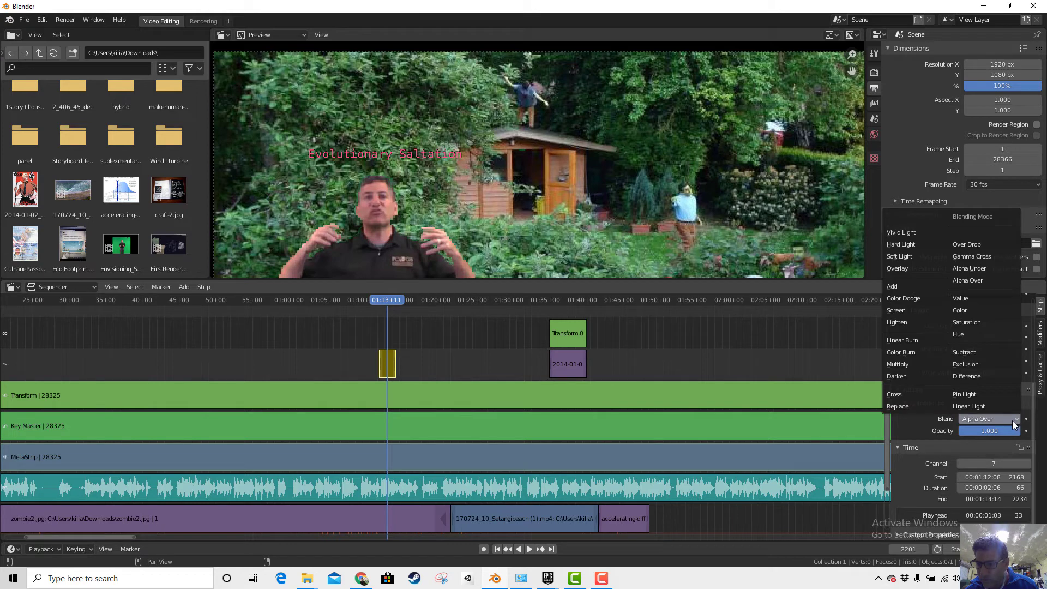
click(959, 242)
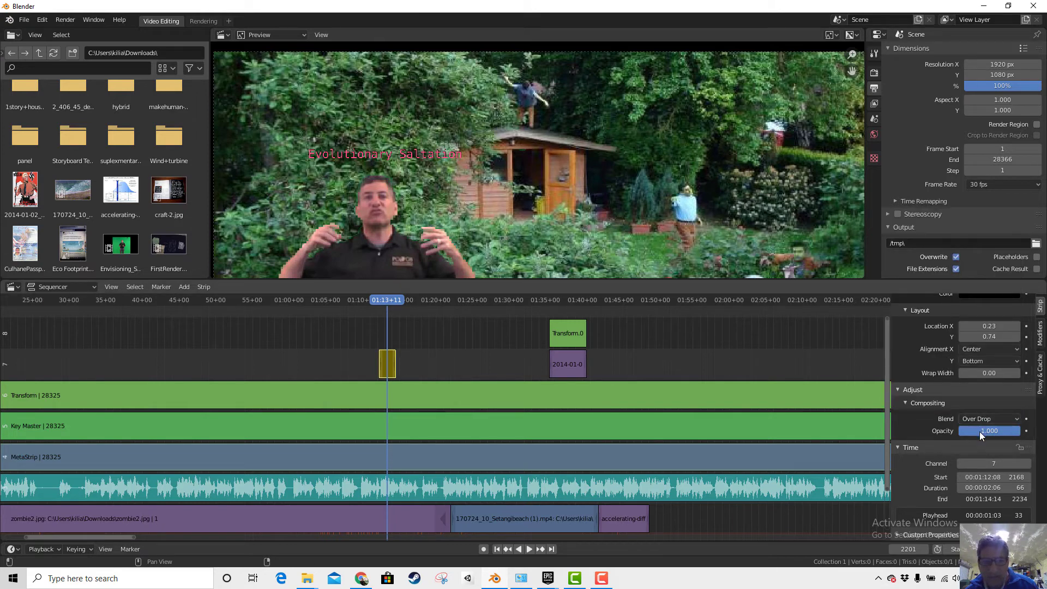
click(995, 416)
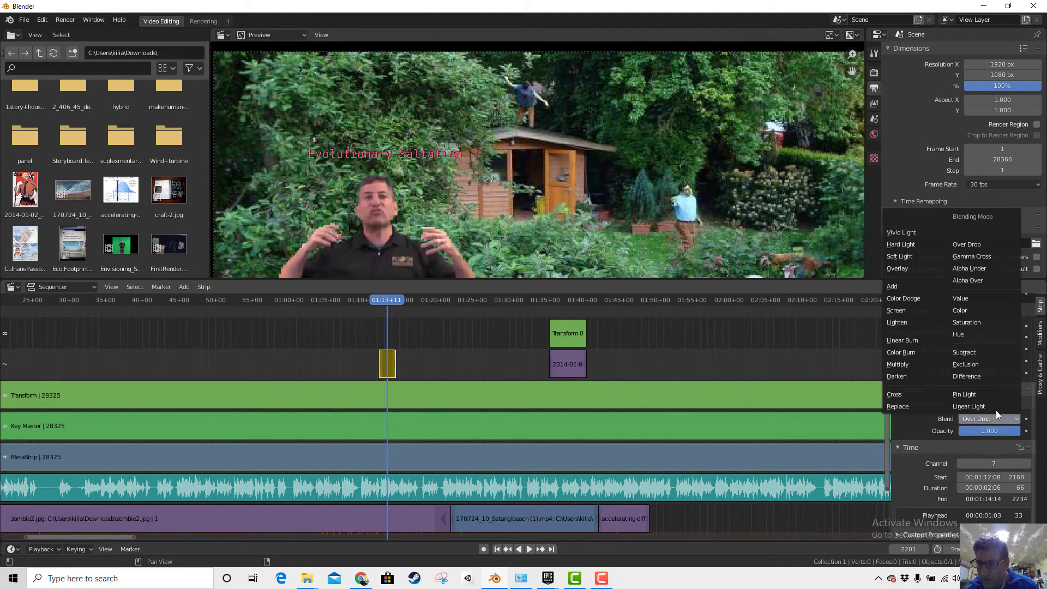
click(969, 280)
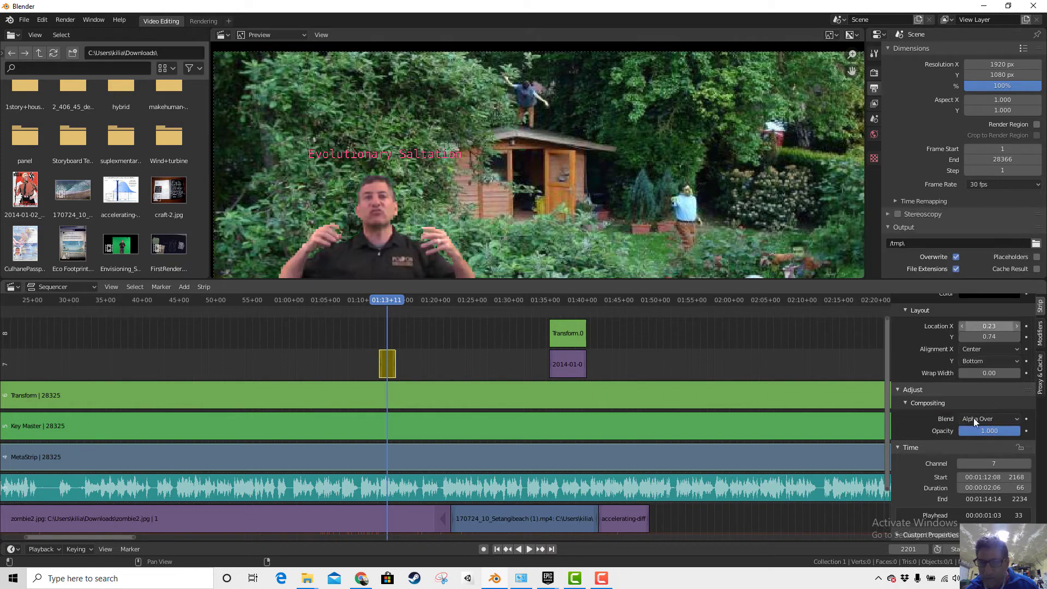
drag(986, 431, 1019, 431)
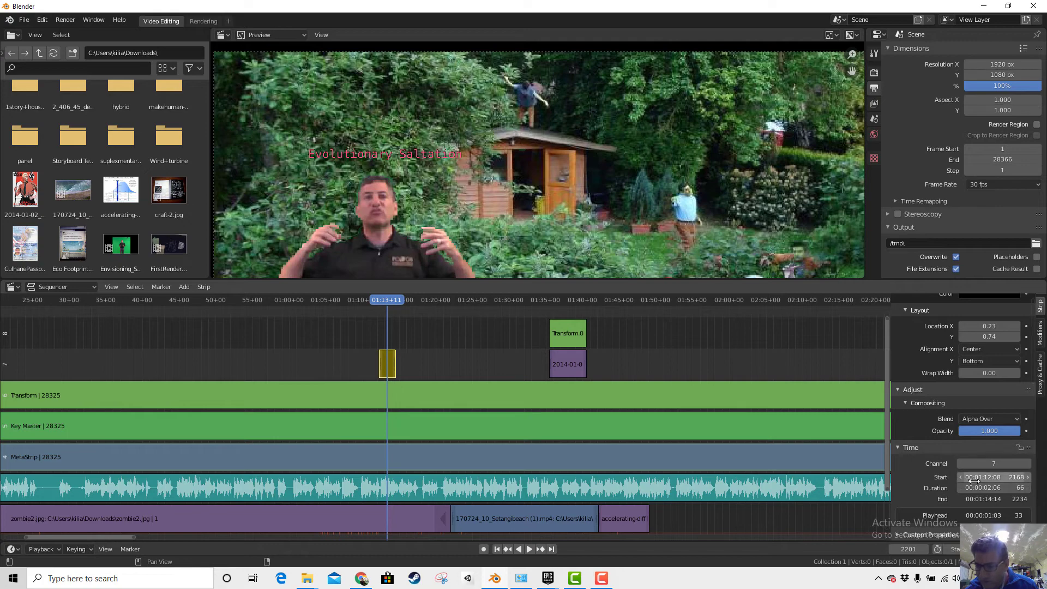
Step: Load the bold Agency font AGENCYB.TTF from the Windows fonts folder for the title text
scroll(956, 466, up, 2)
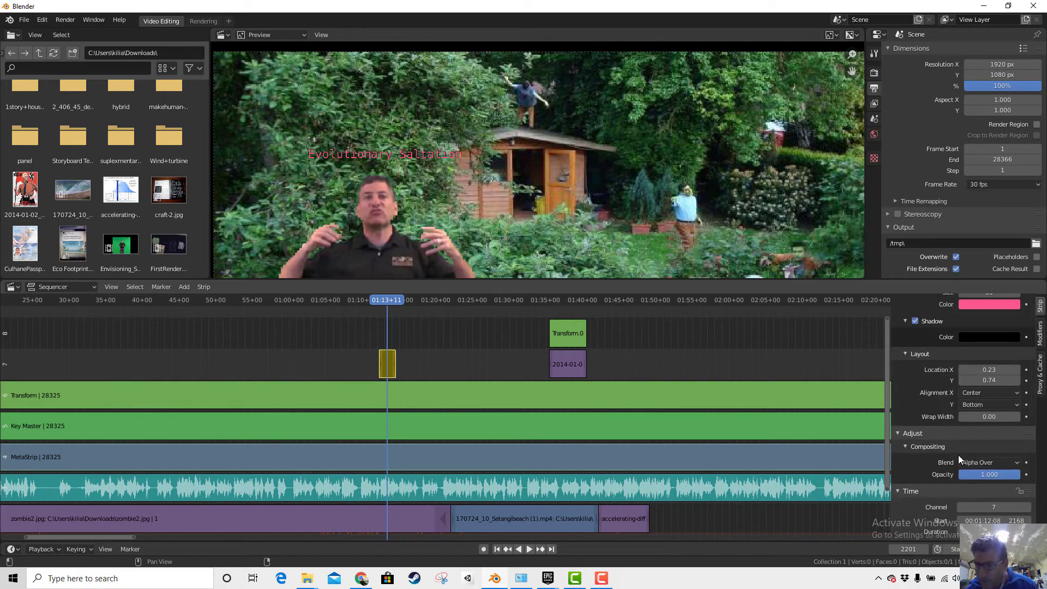
scroll(958, 455, up, 4)
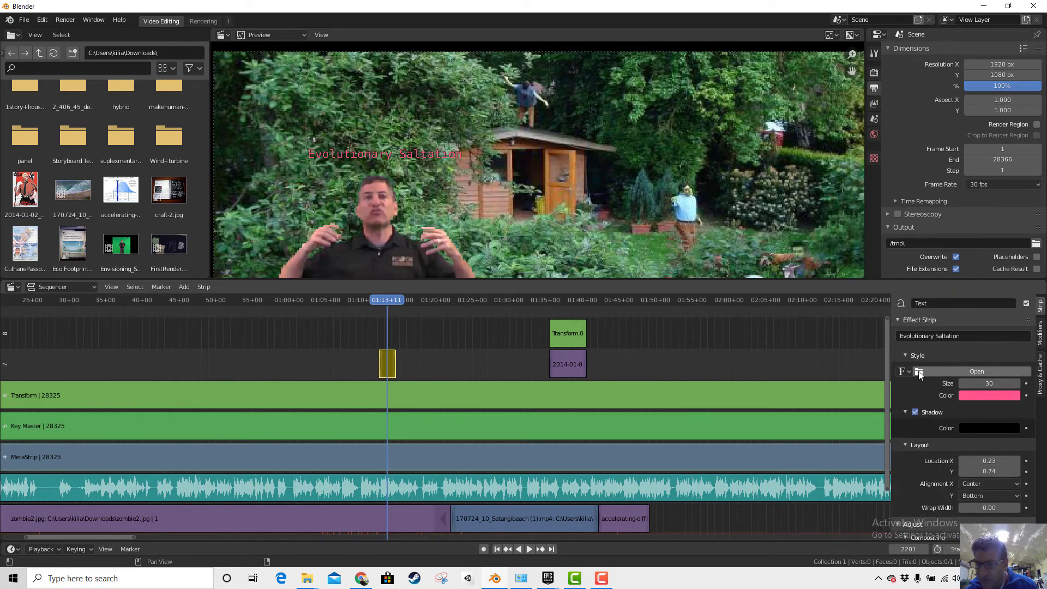
click(919, 372)
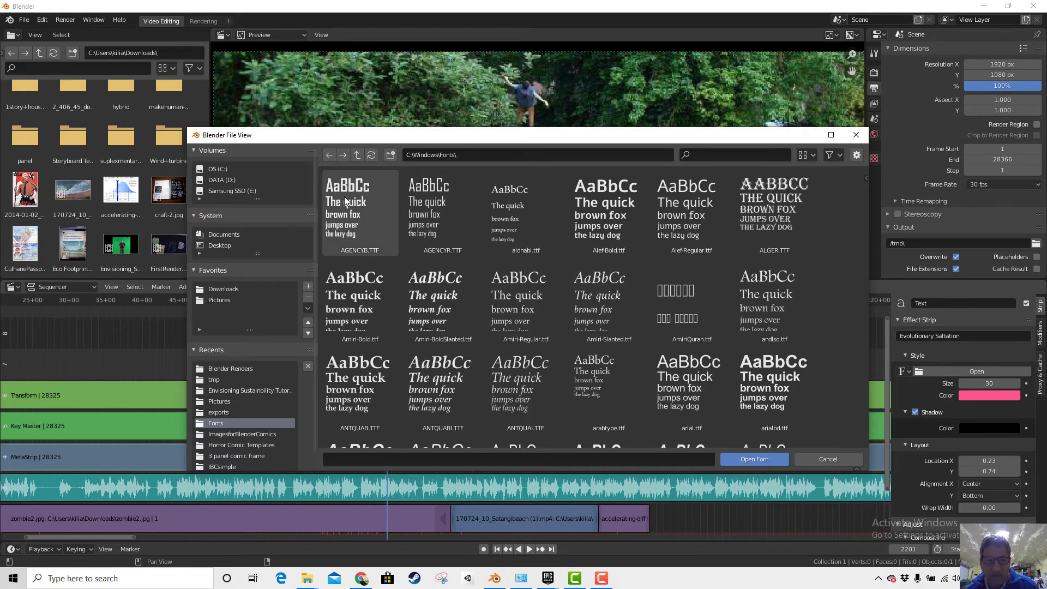
click(344, 199)
double_click(342, 196)
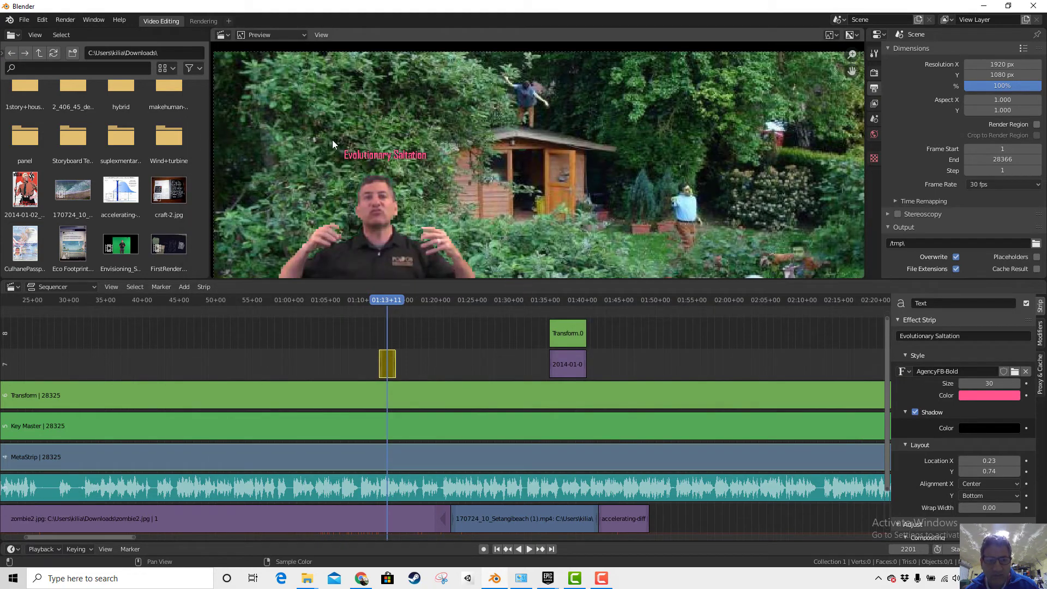
Step: Enlarge the title's font size to 64
scroll(430, 188, up, 1)
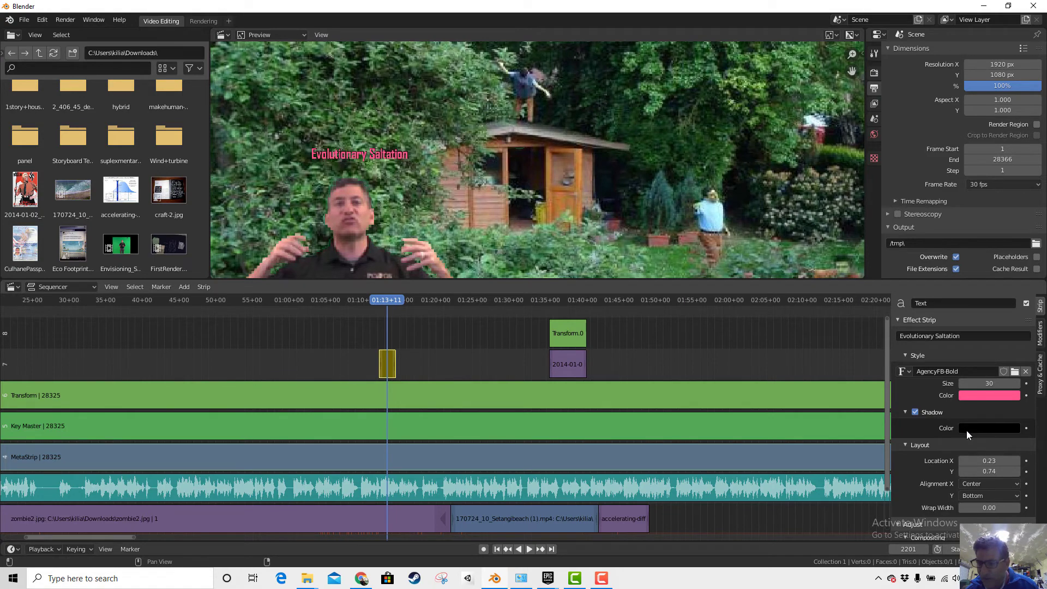
scroll(967, 432, down, 2)
scroll(976, 446, up, 2)
drag(986, 384, 1014, 384)
scroll(501, 247, down, 3)
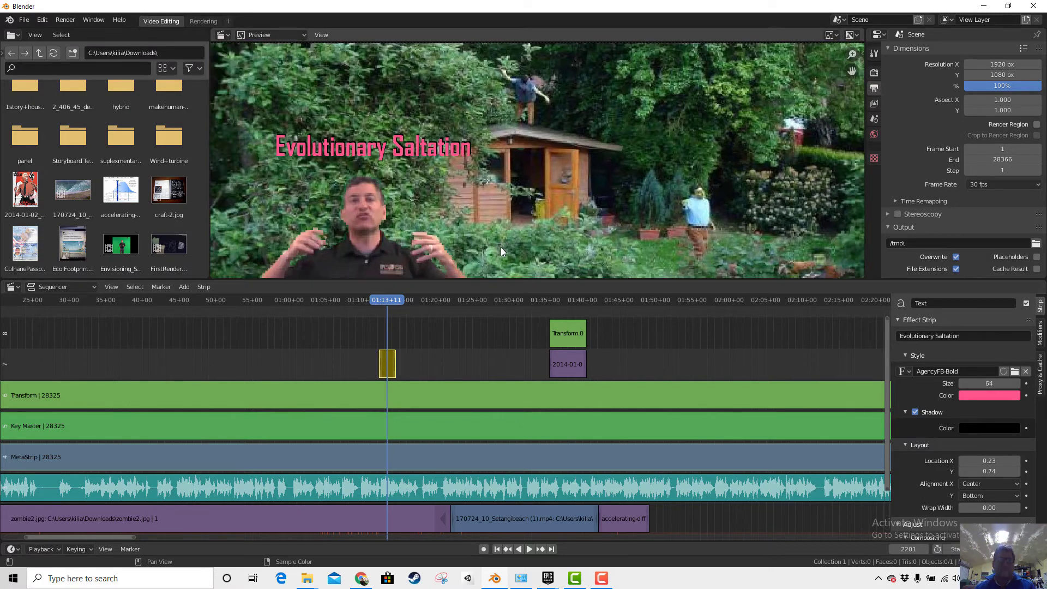
Step: Frame the whole picture in the preview and play the section around the title strip to check its timing
scroll(493, 271, down, 2)
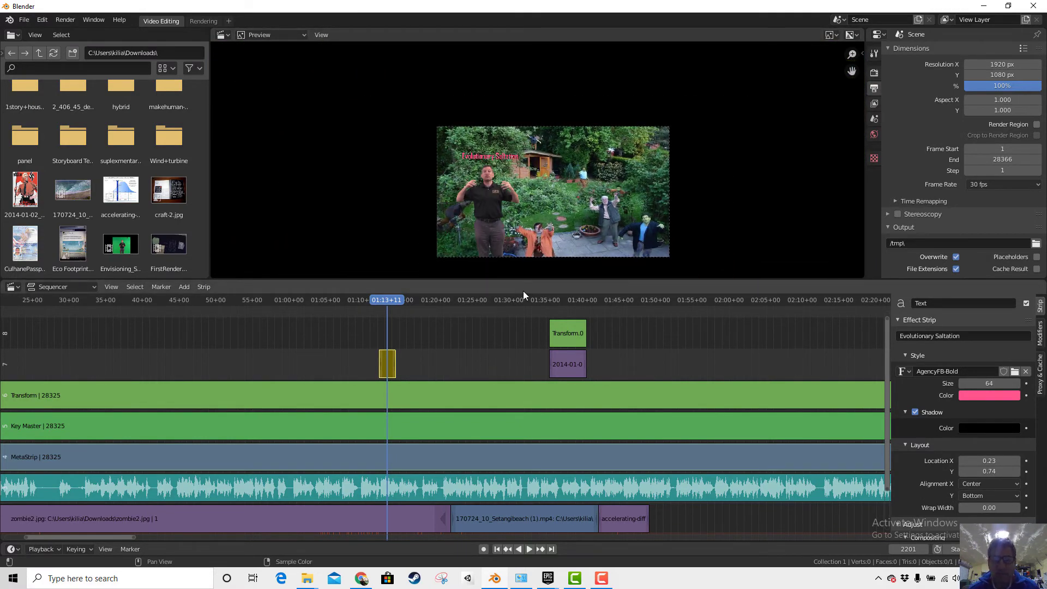
scroll(531, 250, up, 2)
middle_drag(557, 225, 554, 160)
scroll(552, 160, down, 1)
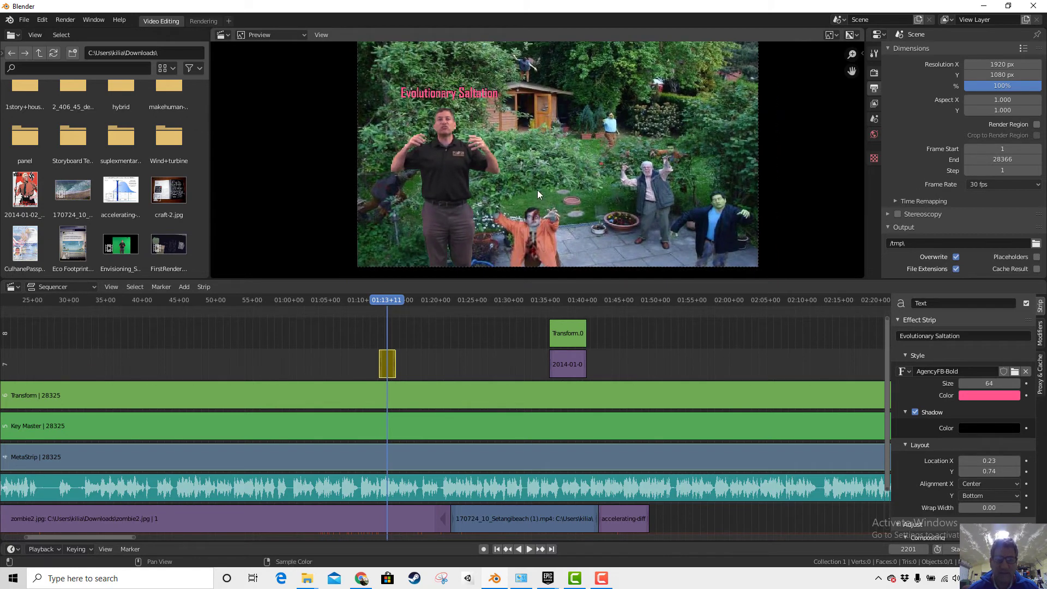
click(375, 302)
key(space)
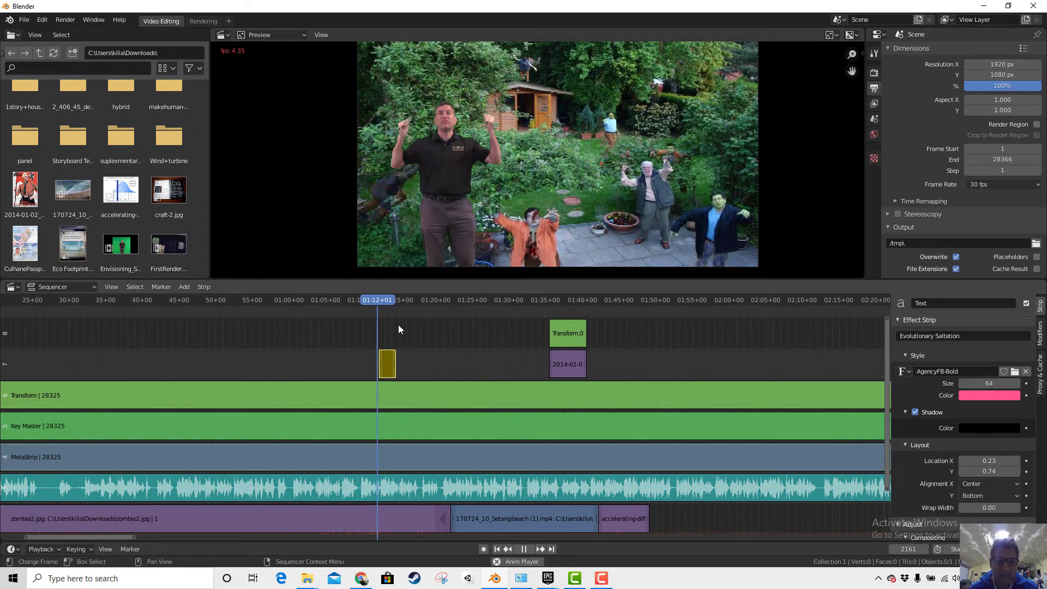
key(space)
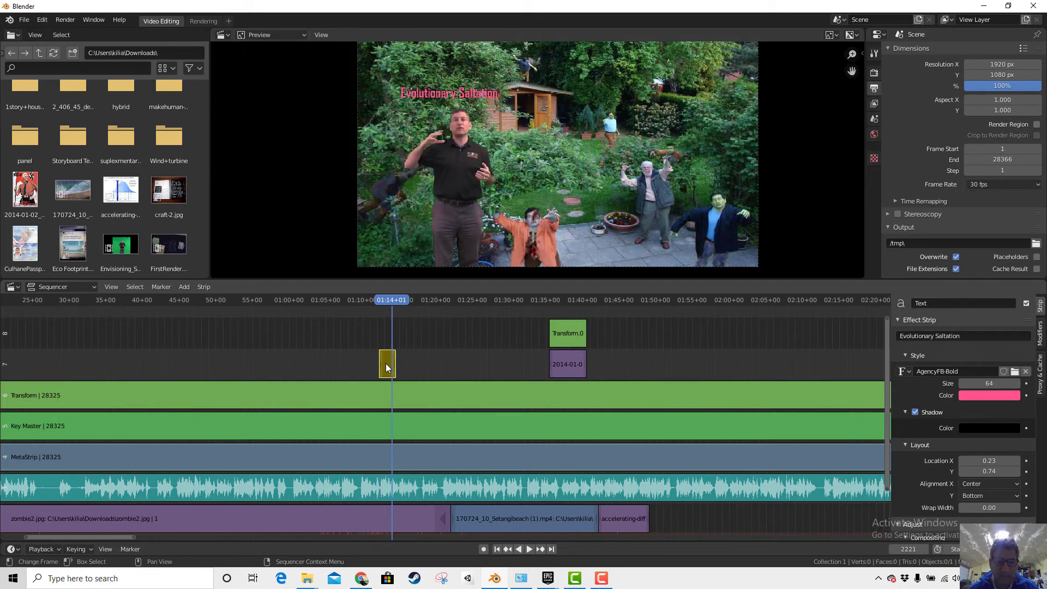
Step: Shift the title strip earlier on channel 7 to start at about 01:09, and play from frame 2023 to check it
drag(385, 363, 381, 354)
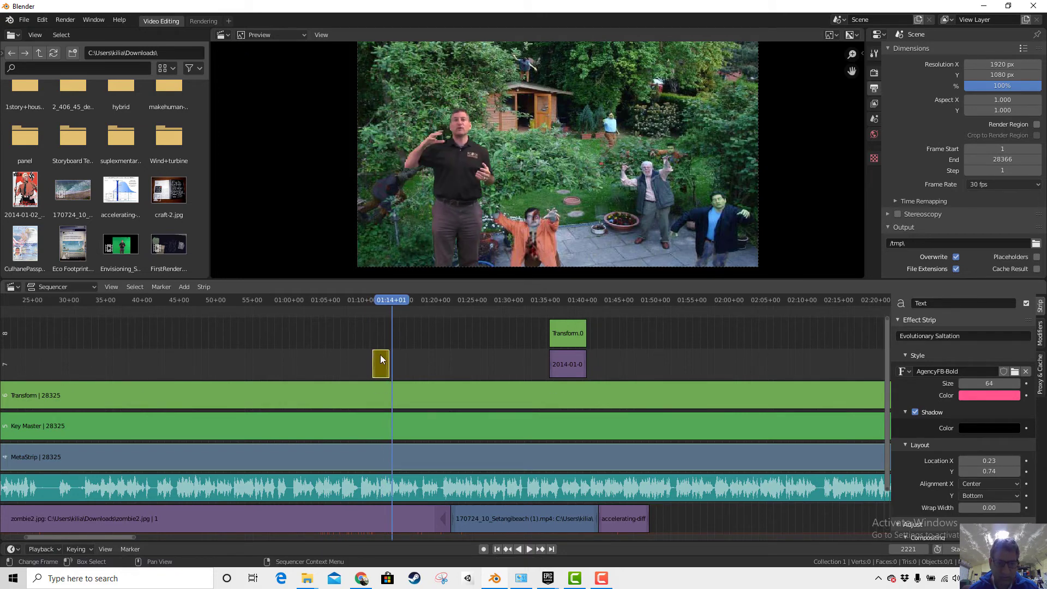
click(364, 302)
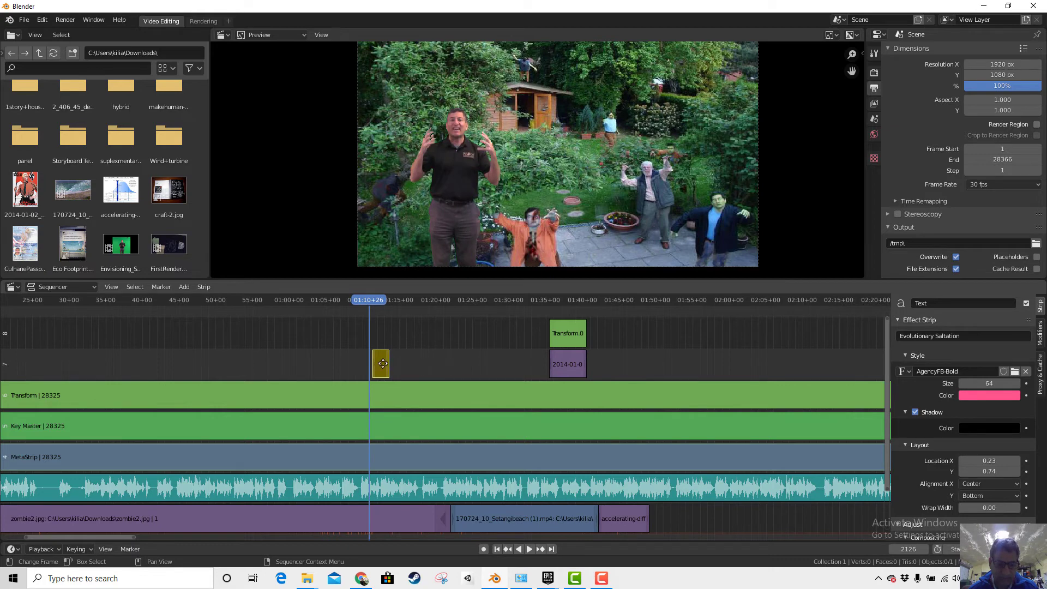
drag(383, 363, 367, 362)
click(344, 300)
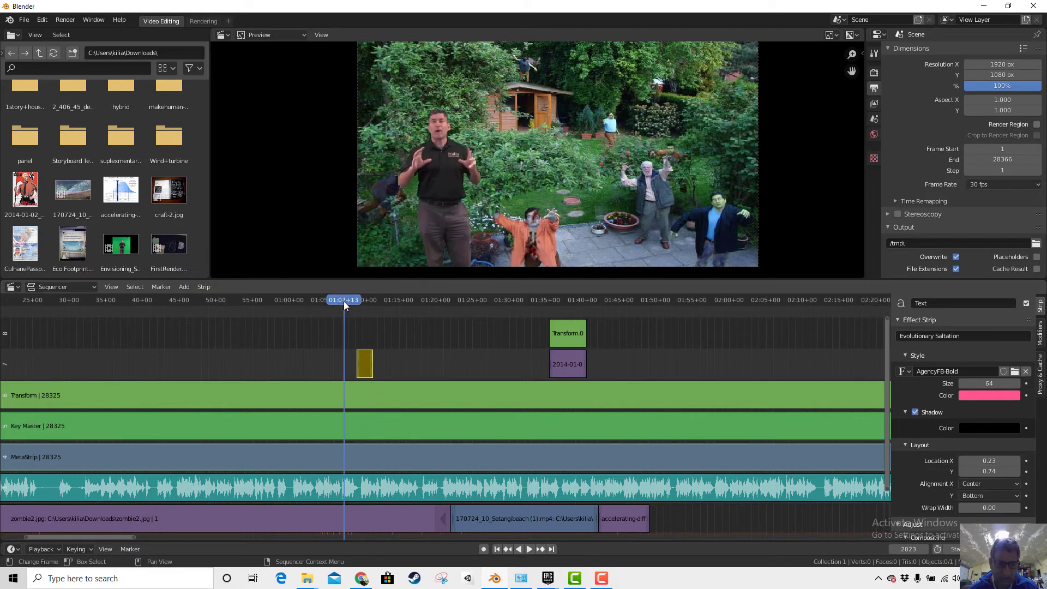
key(space)
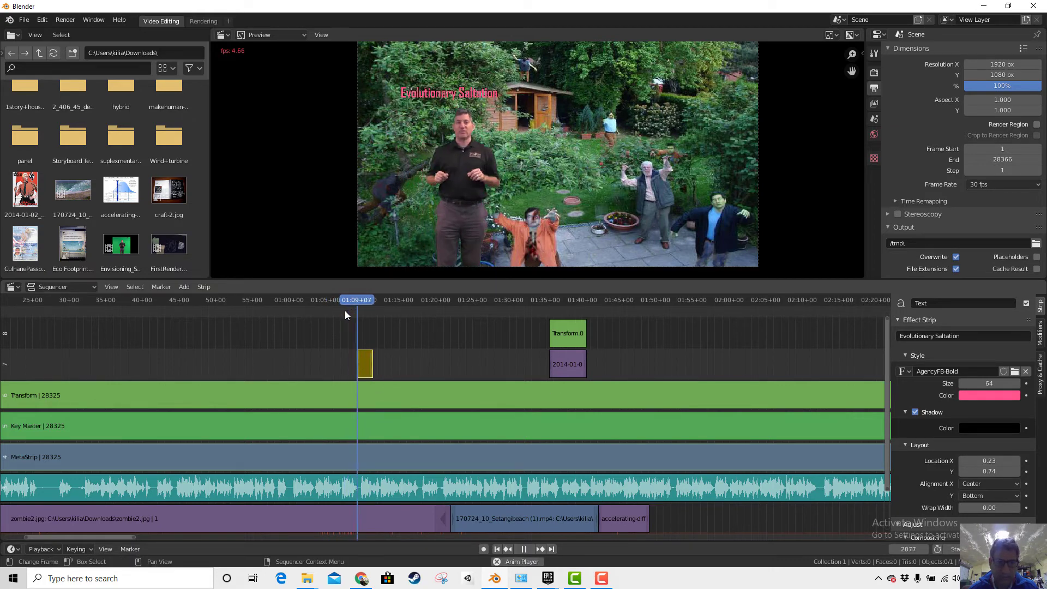
key(space)
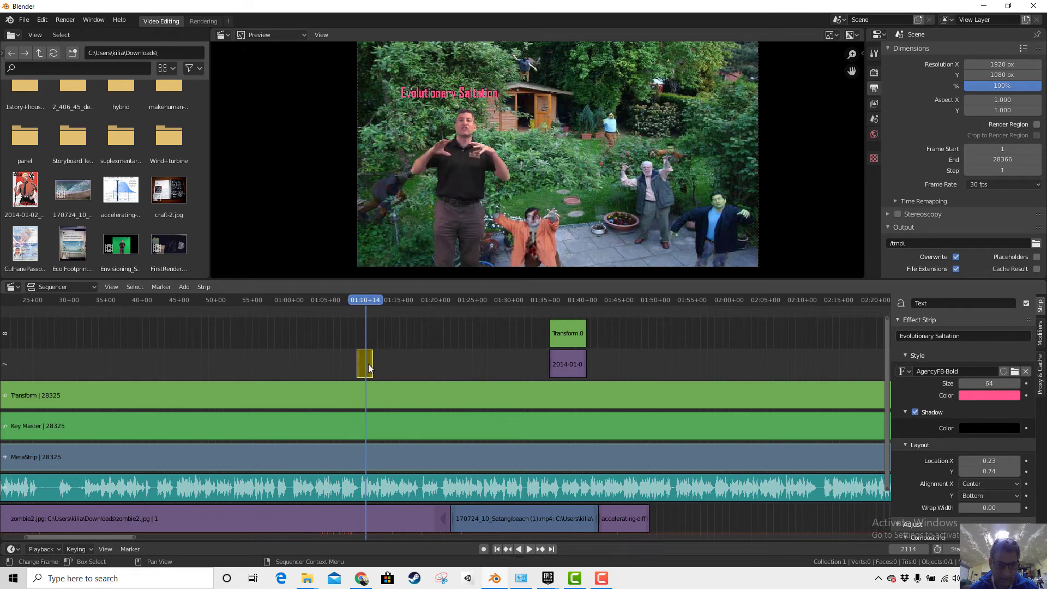
Step: Move the title strip slightly later on channel 7 to start at about 01:10, and play across it
drag(368, 365, 378, 366)
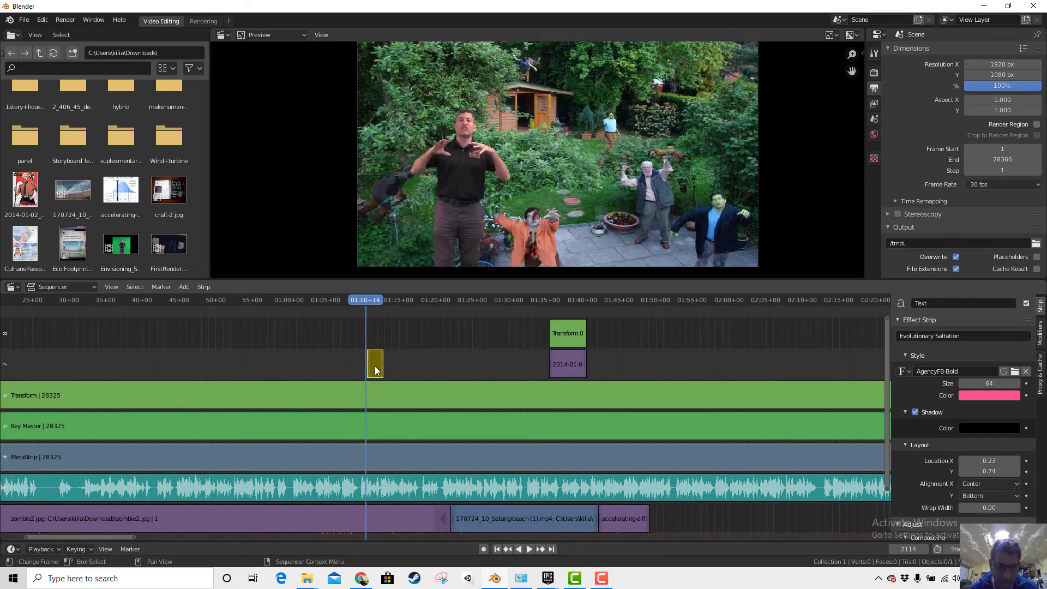
drag(375, 365, 372, 367)
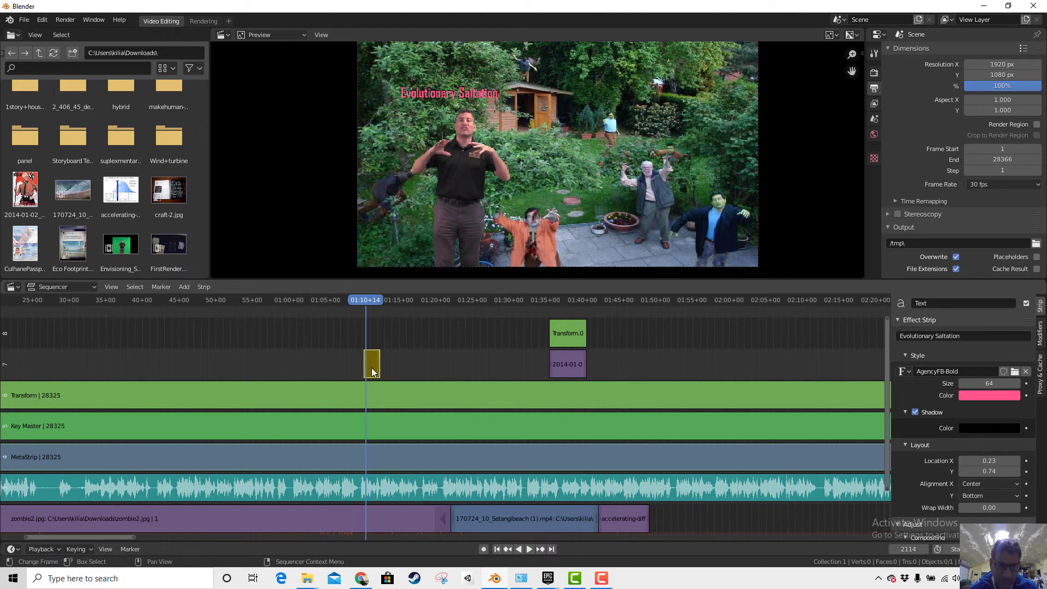
click(355, 298)
key(space)
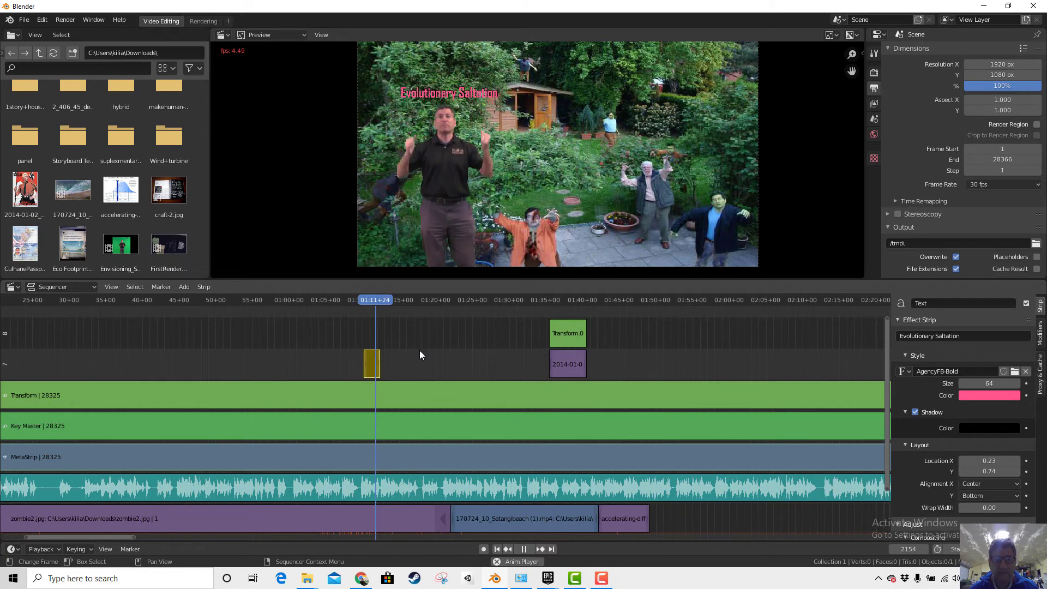
Step: Stop playback at frame 2148 within the title and raise the title to Location Y 0.76
drag(382, 297, 375, 297)
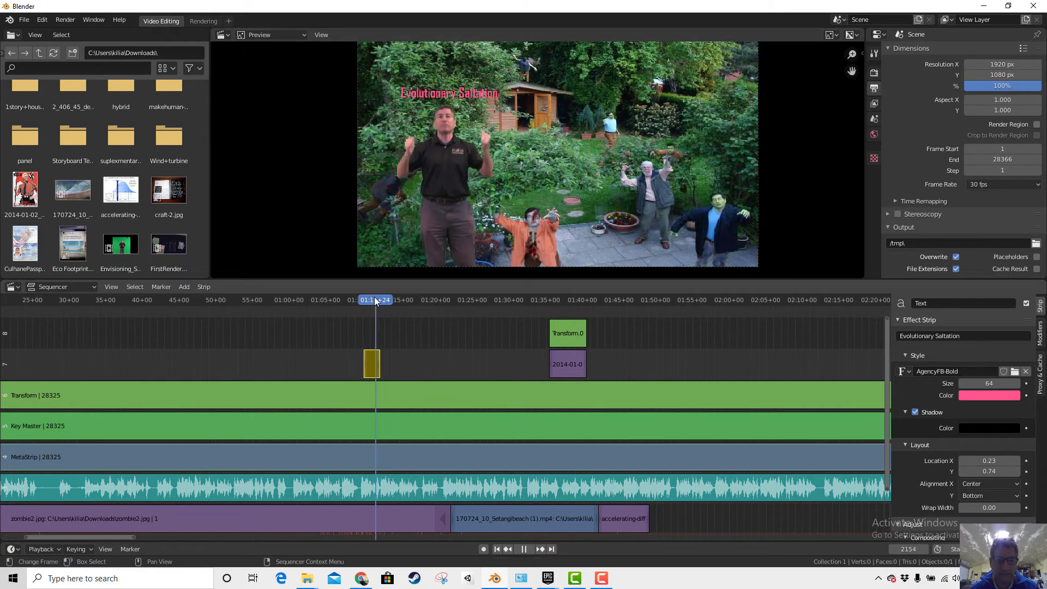
key(space)
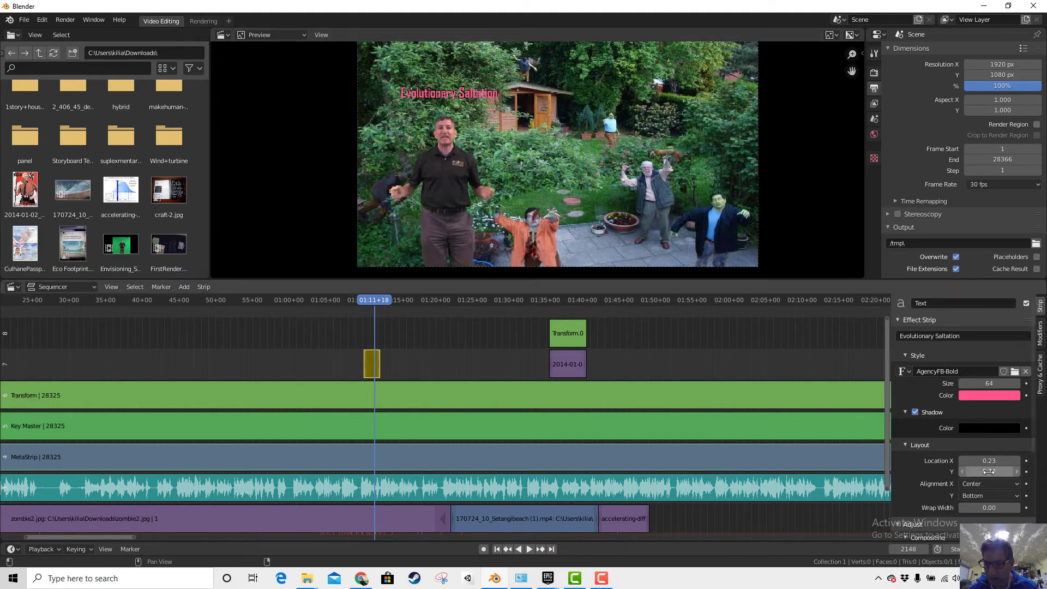
drag(988, 471, 993, 471)
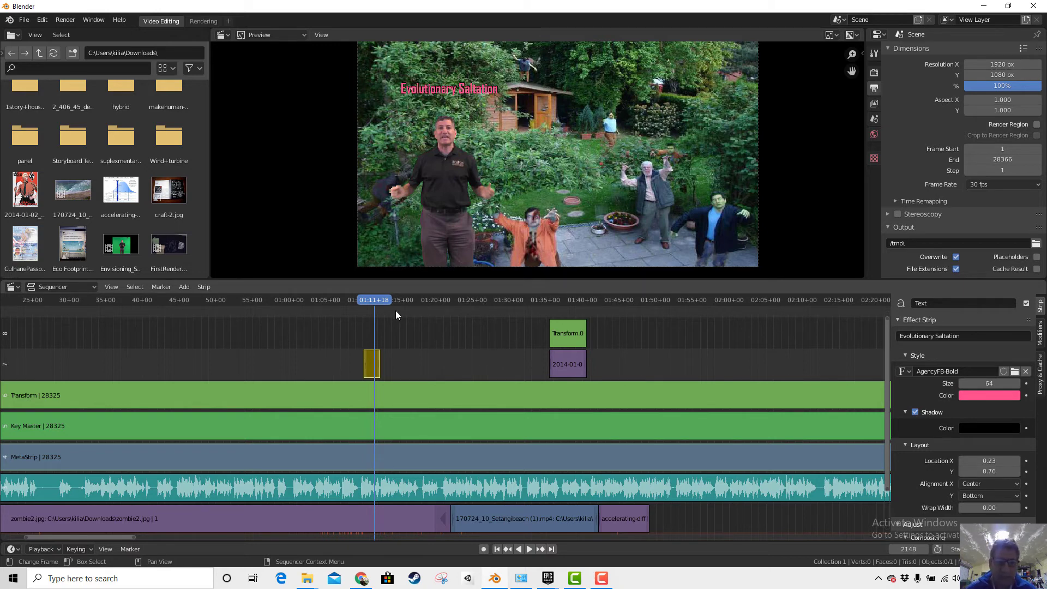
Step: Play through the garden, beach, poster and diffusion chart sections to review the composite
key(space)
click(448, 302)
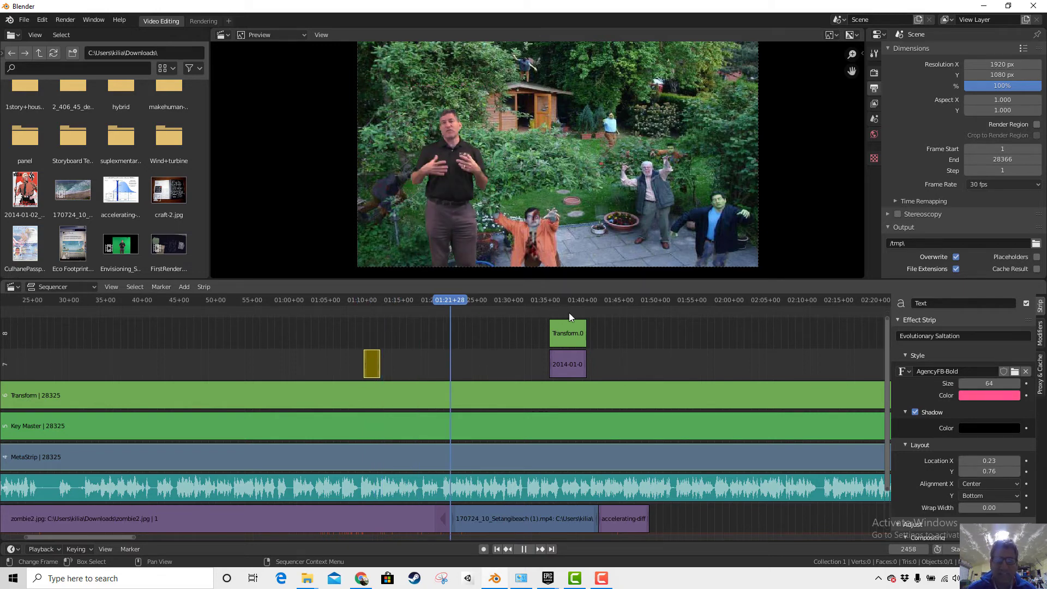
click(547, 302)
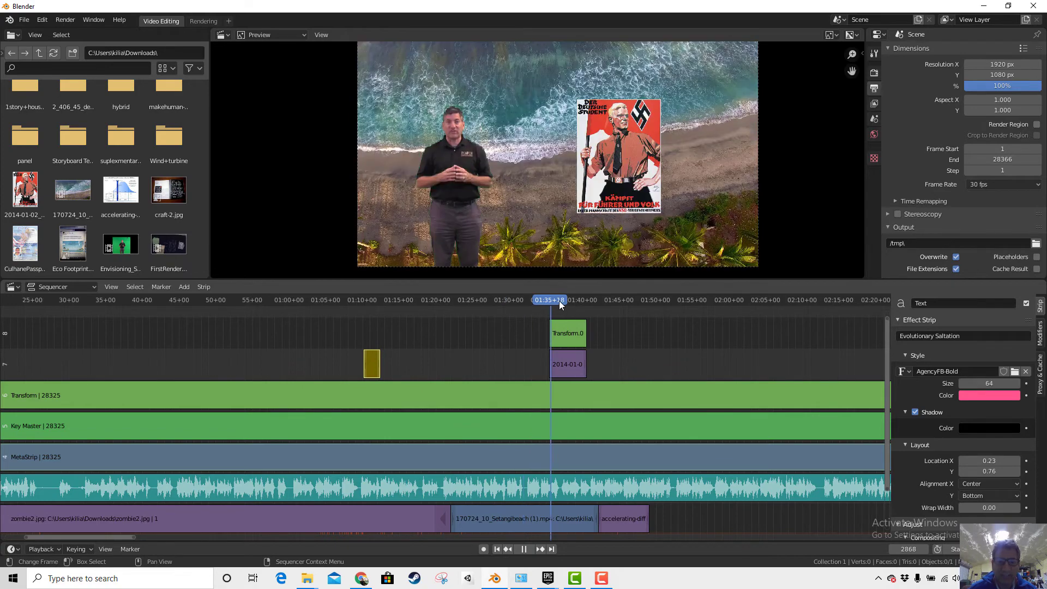
click(573, 300)
key(space)
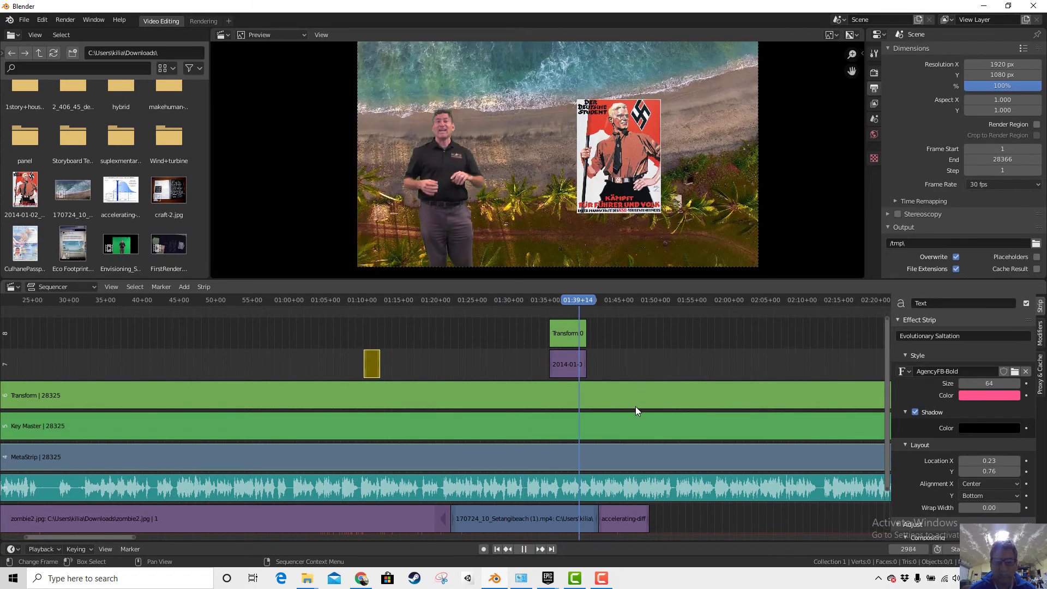
scroll(645, 446, down, 4)
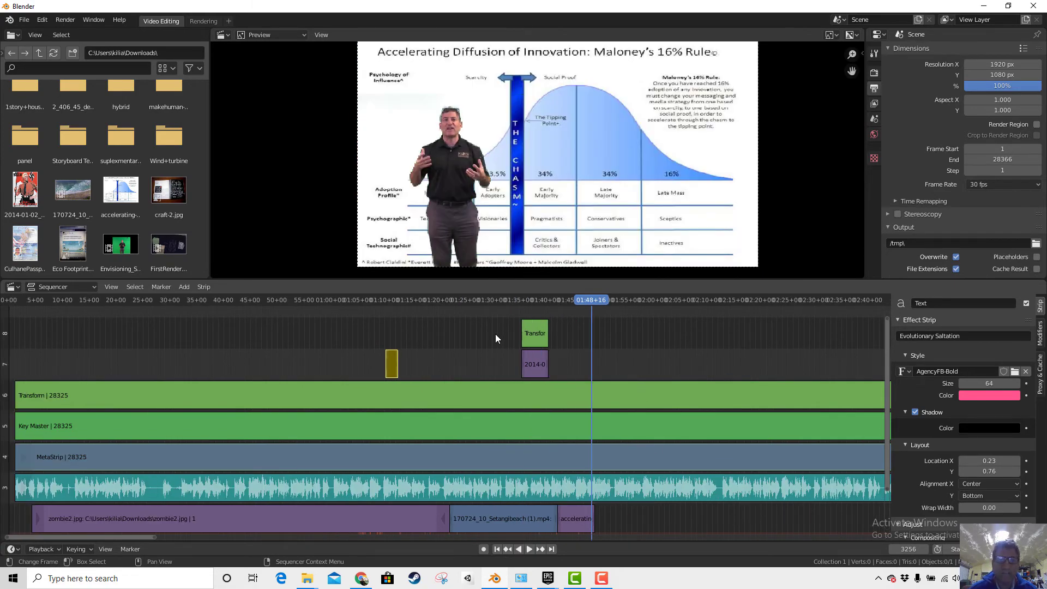
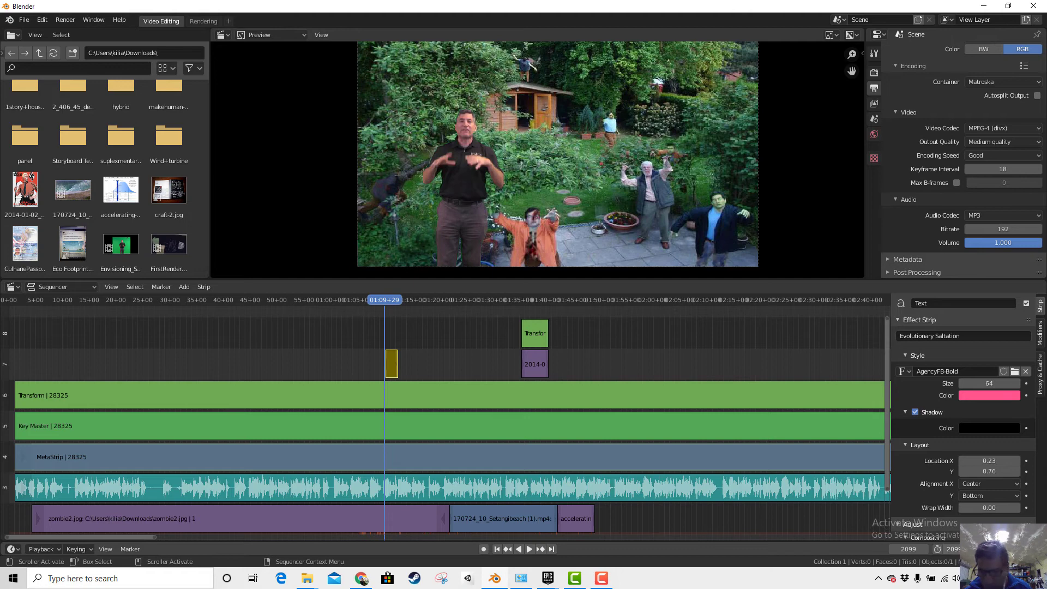
Step: Set the output range to start at frame 2099 and end at frame 3141, within the diffusion chart section
key(Return)
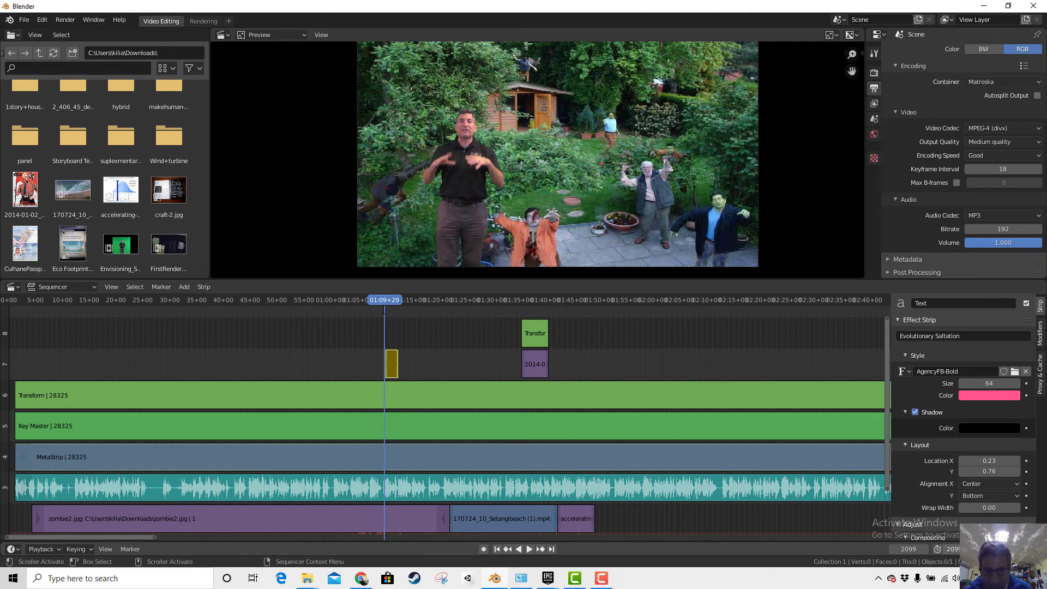
click(429, 302)
key(space)
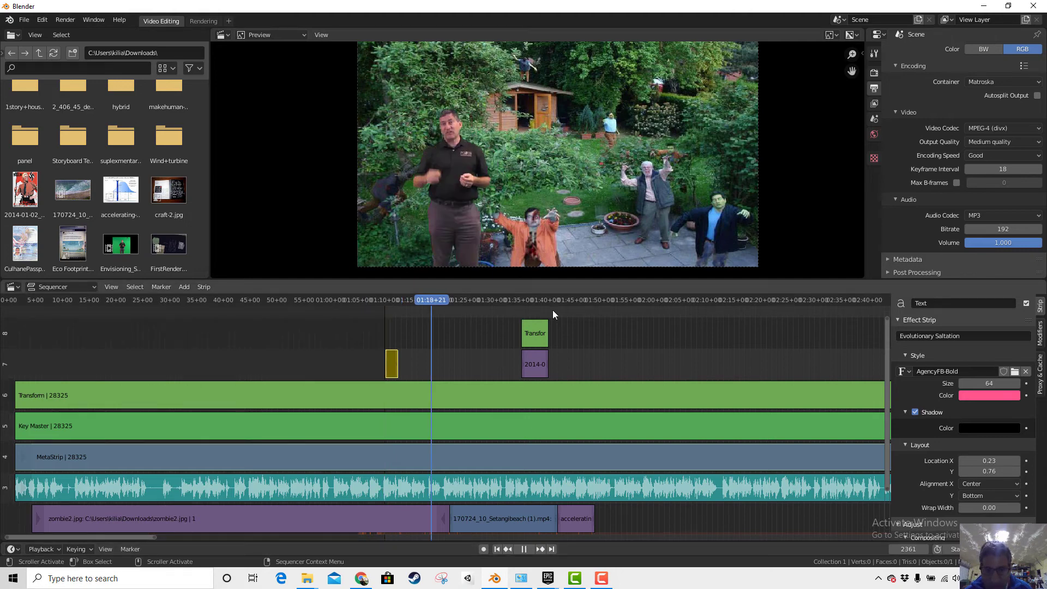
click(484, 304)
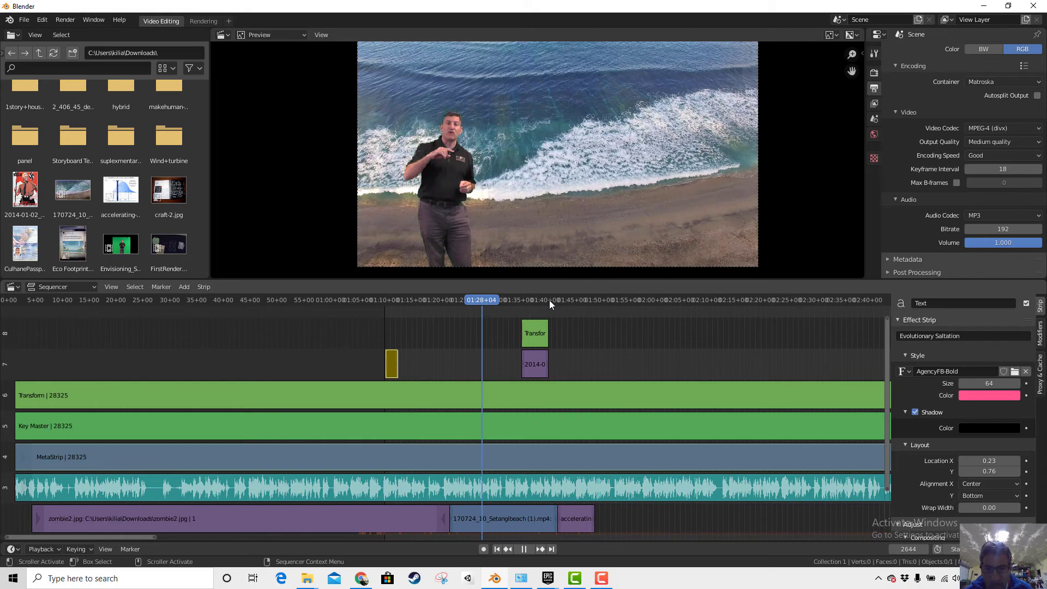
drag(550, 301, 571, 301)
key(space)
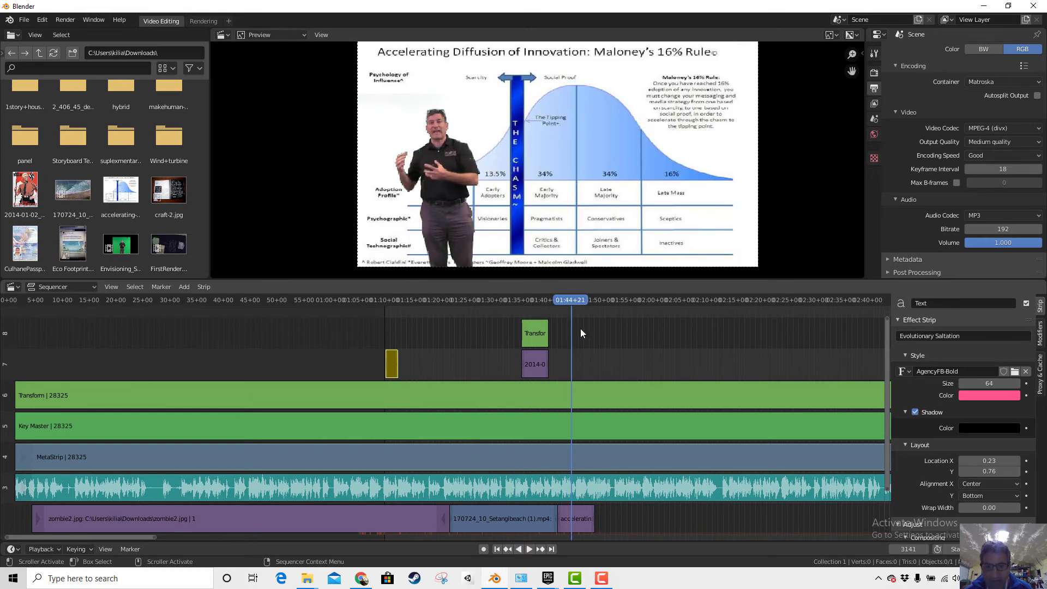
middle_drag(565, 357, 566, 357)
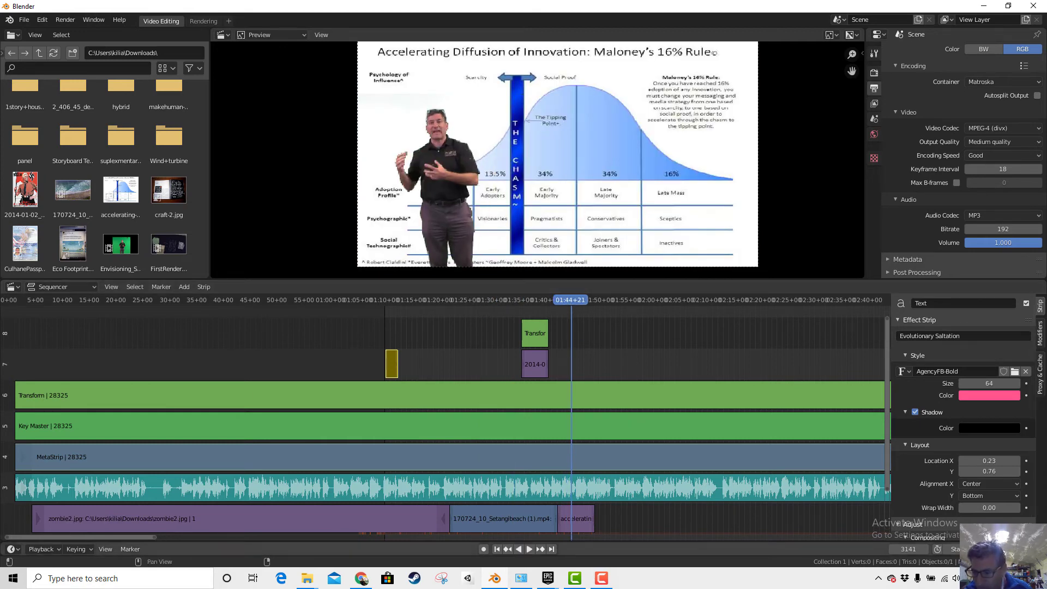
click(910, 550)
key(Return)
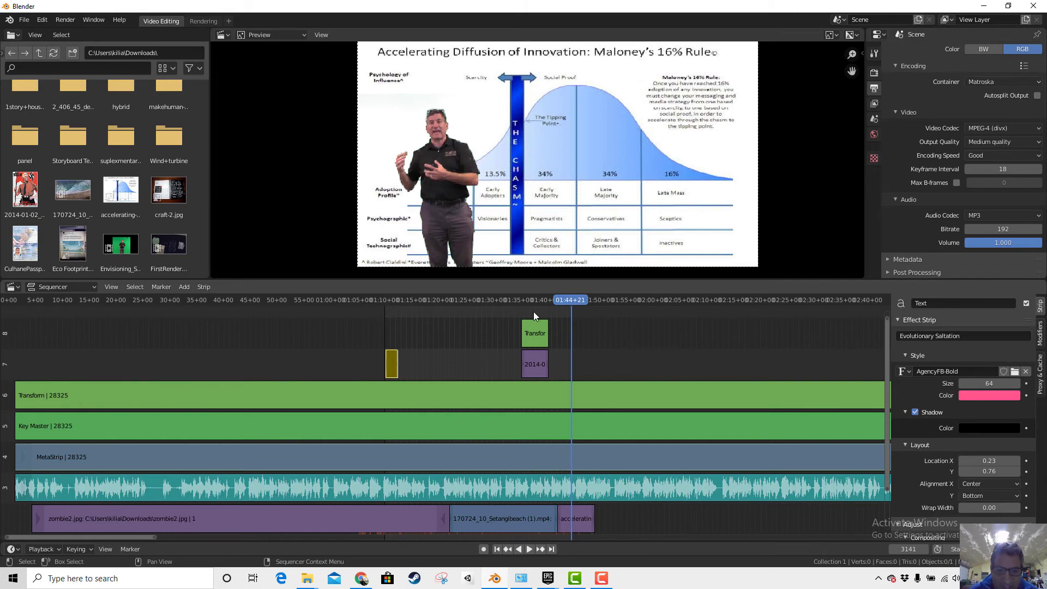
Step: Play the diffusion chart section past the end of the output range to check it
scroll(403, 338, up, 3)
scroll(397, 337, up, 1)
key(space)
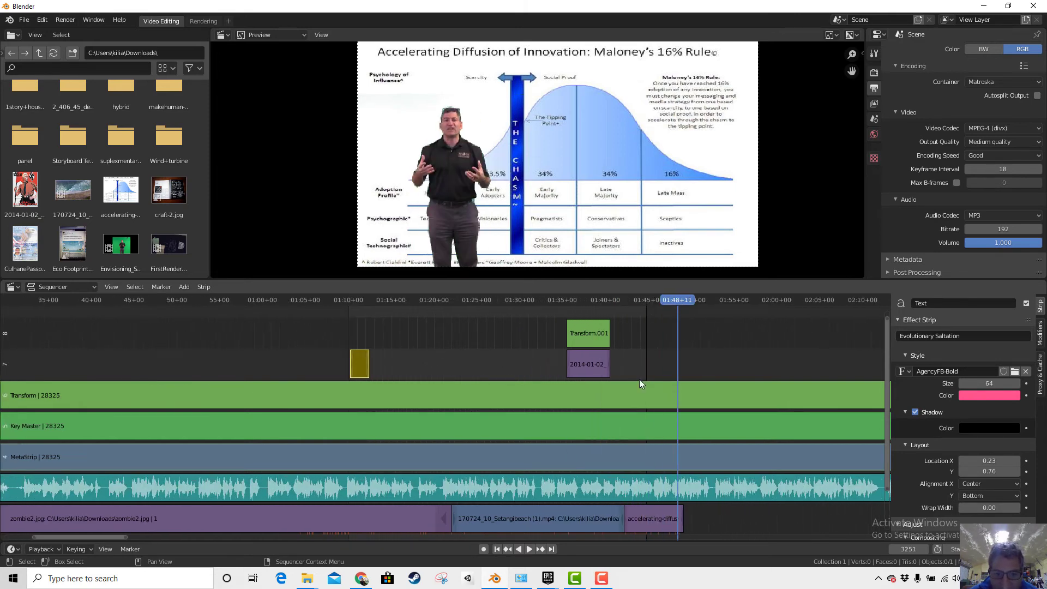
key(space)
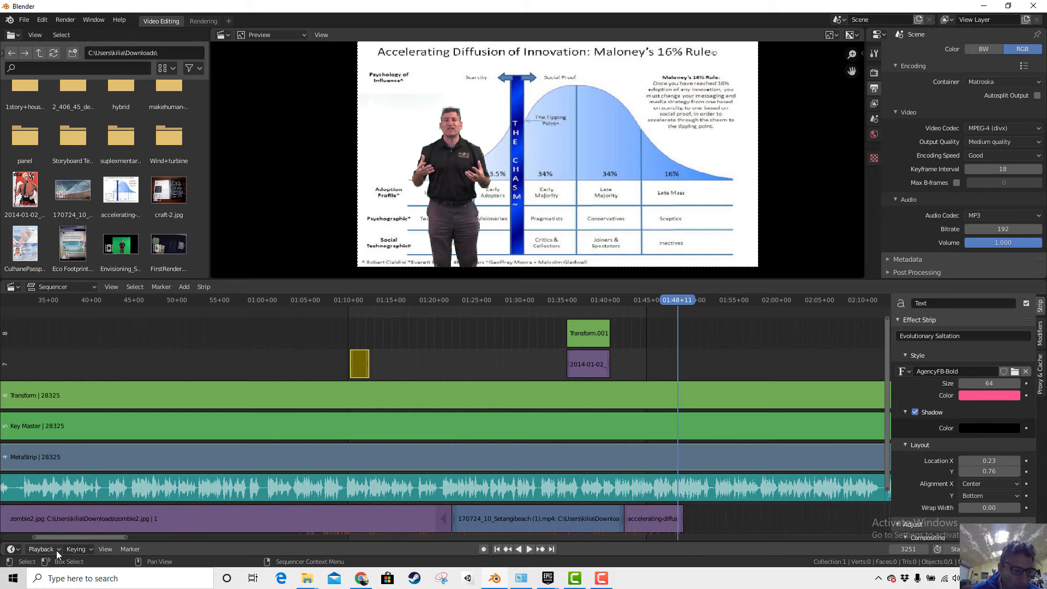
Step: Start the sequence render animation and bring the main sequencer window back in front of the render window
click(108, 287)
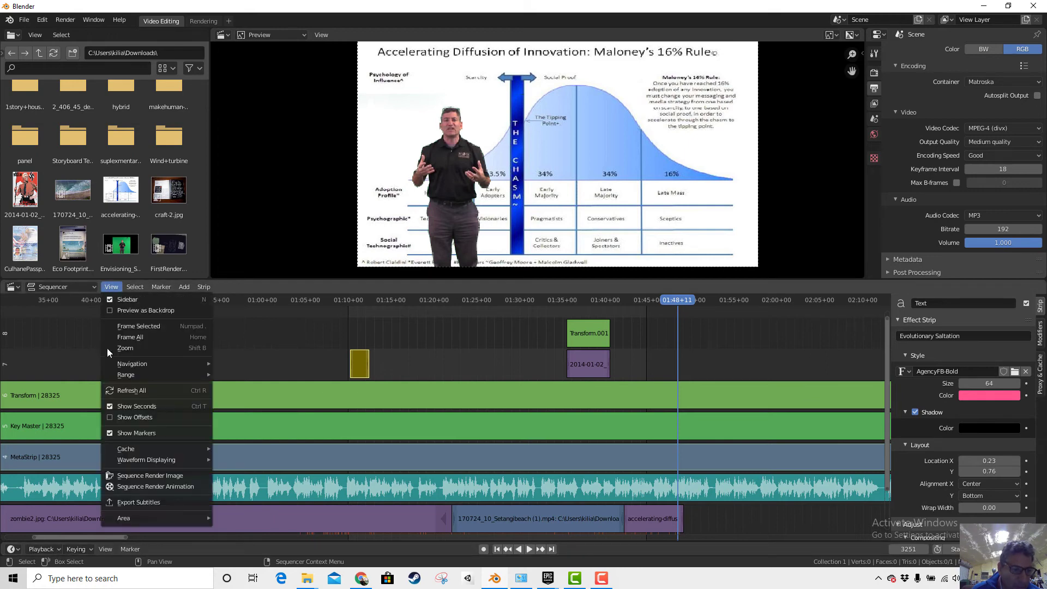
click(136, 488)
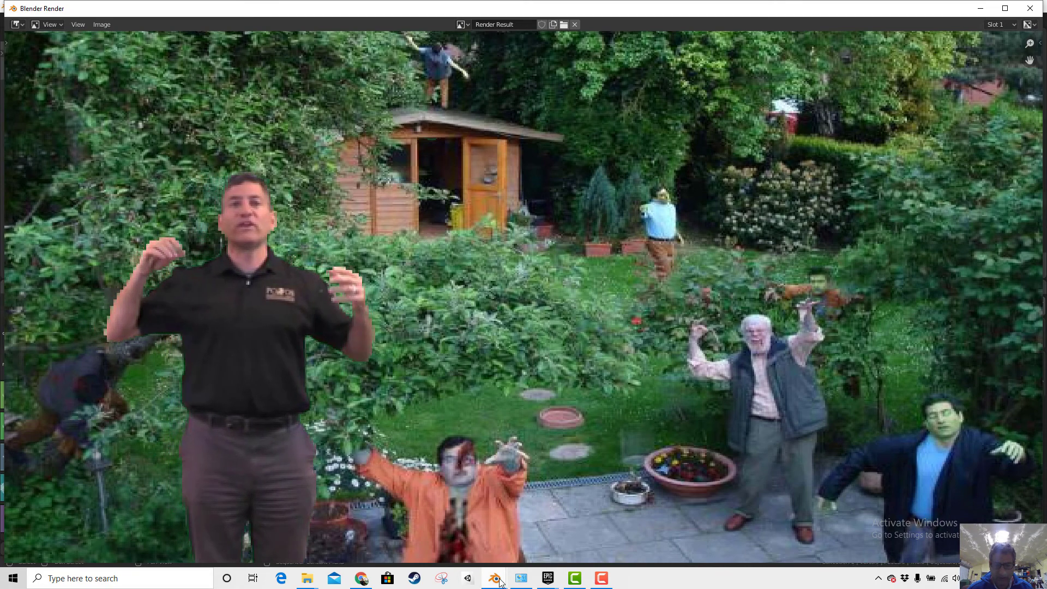
mouse_move(497, 582)
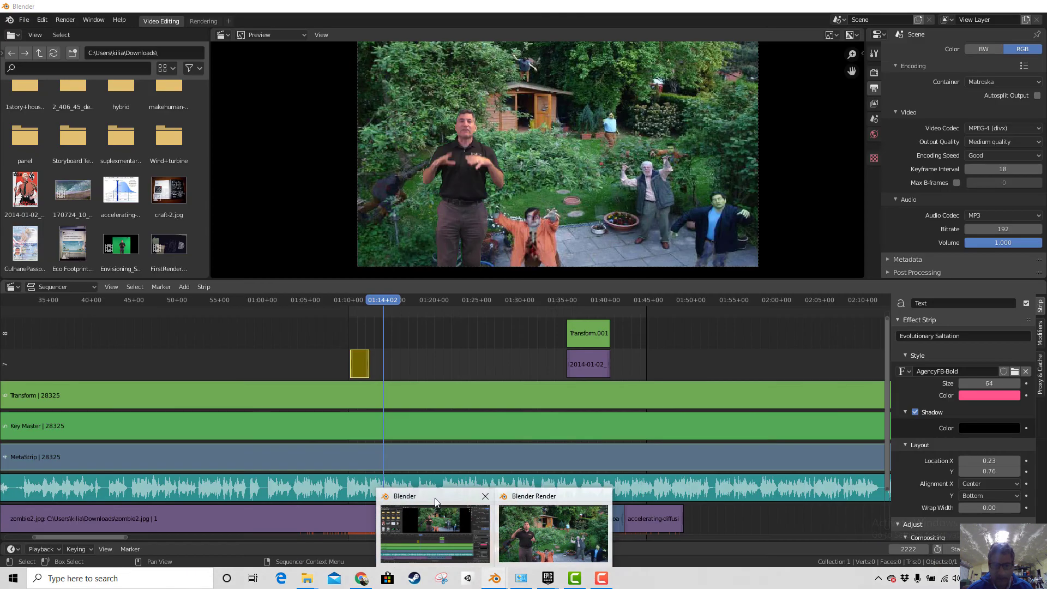
click(436, 501)
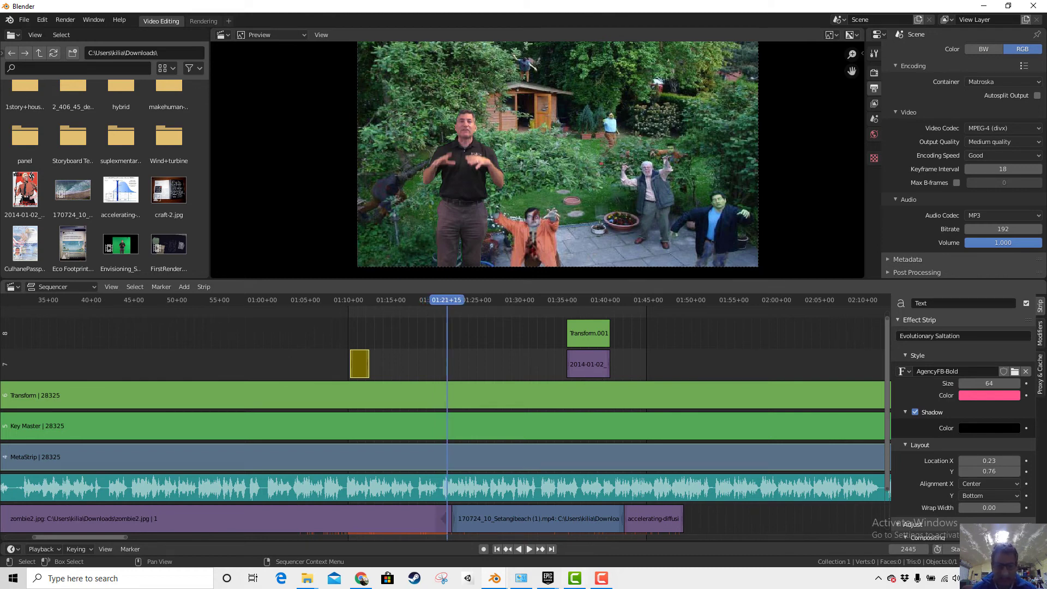
click(362, 582)
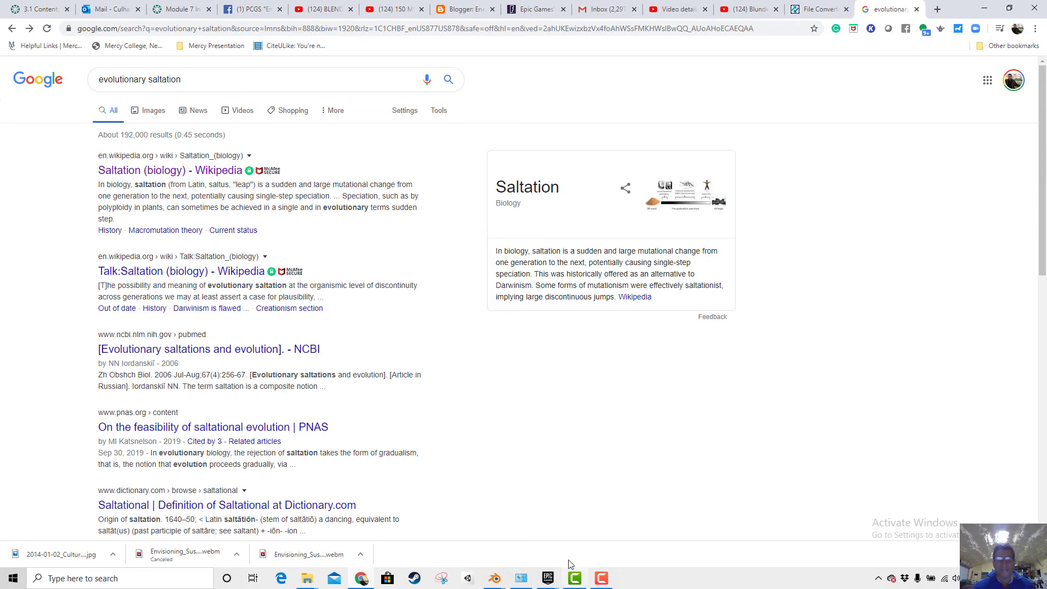
mouse_move(490, 582)
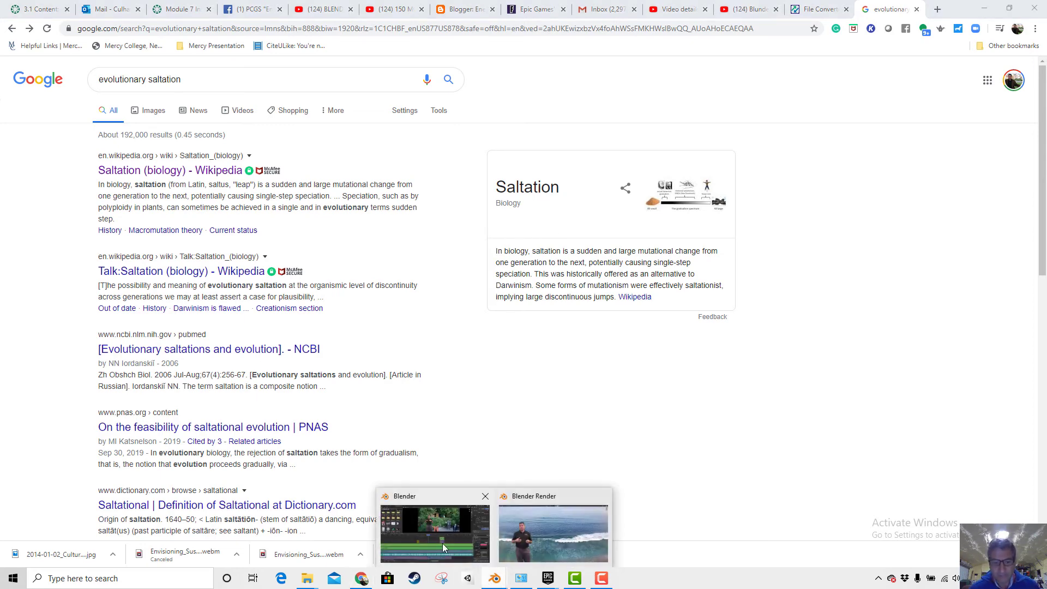
click(440, 501)
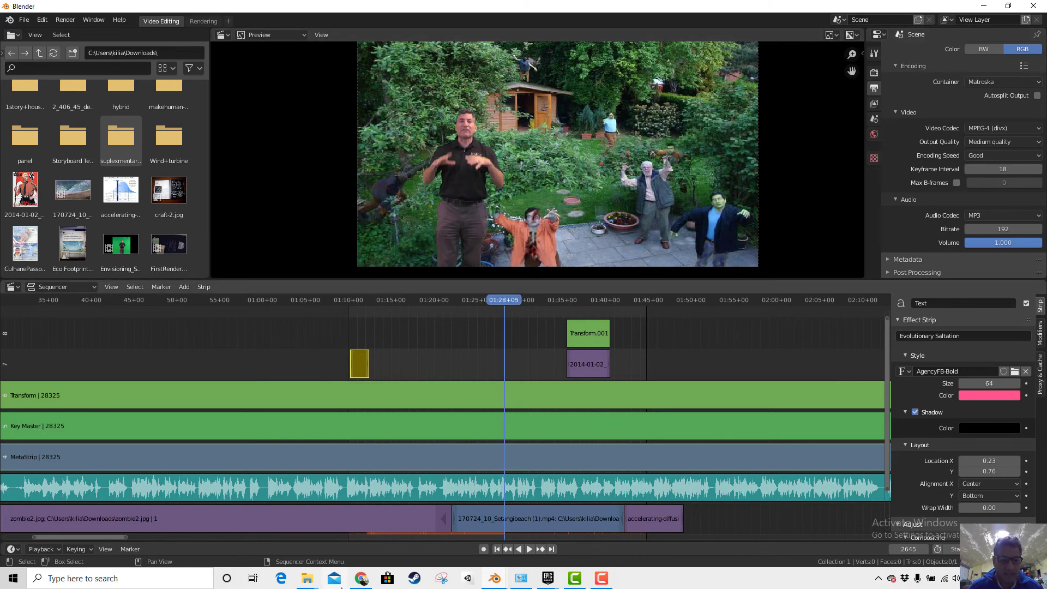
Step: Switch to Chrome and look over the YouTube page of the BLENDER VSE Chroma Key Tutorial, including its description and comments
click(361, 578)
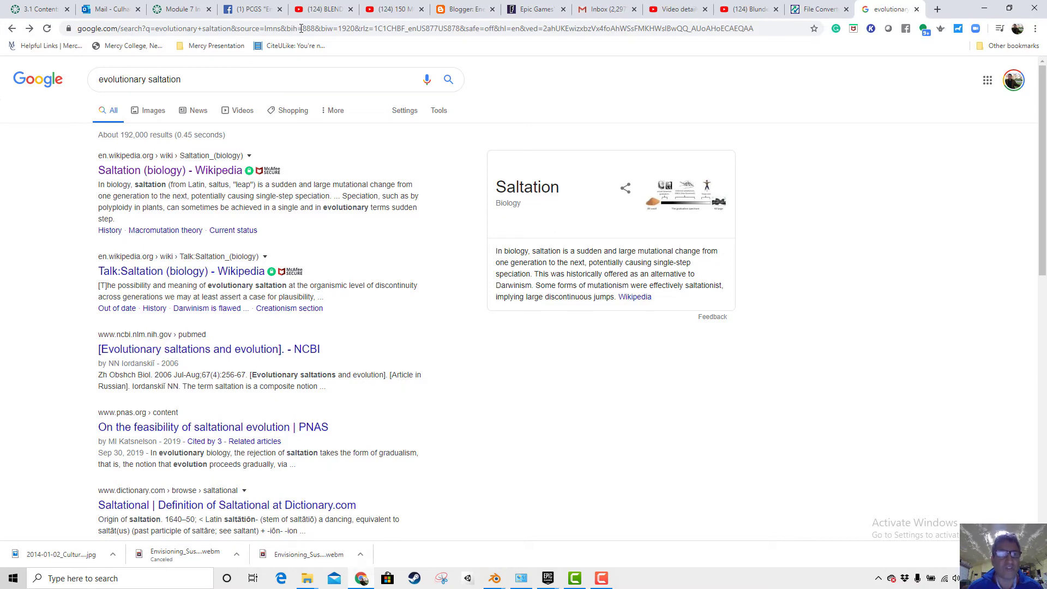
click(326, 11)
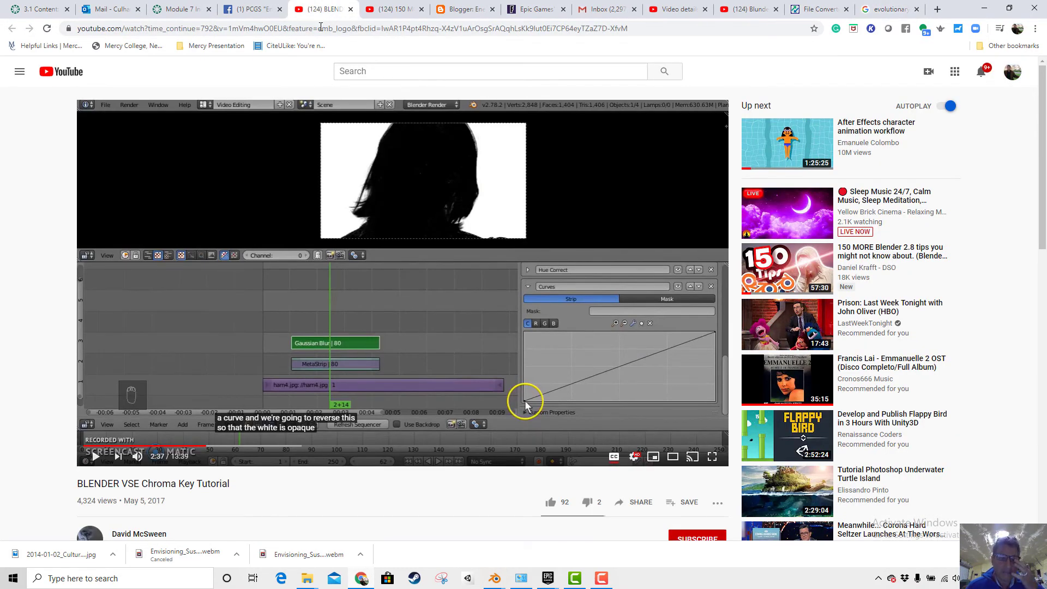
scroll(163, 397, down, 3)
scroll(185, 396, up, 3)
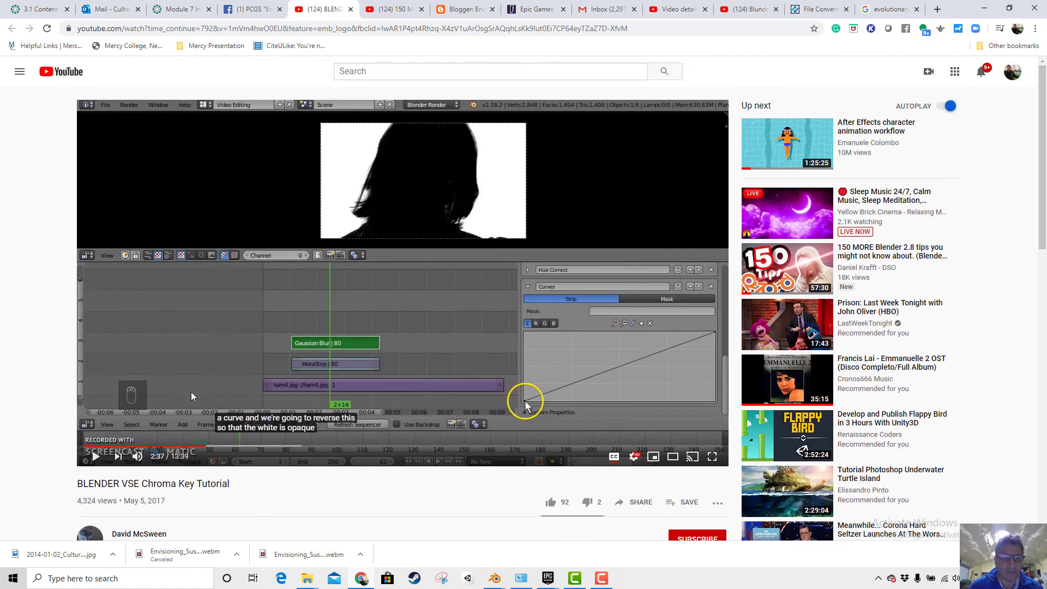
scroll(244, 392, down, 4)
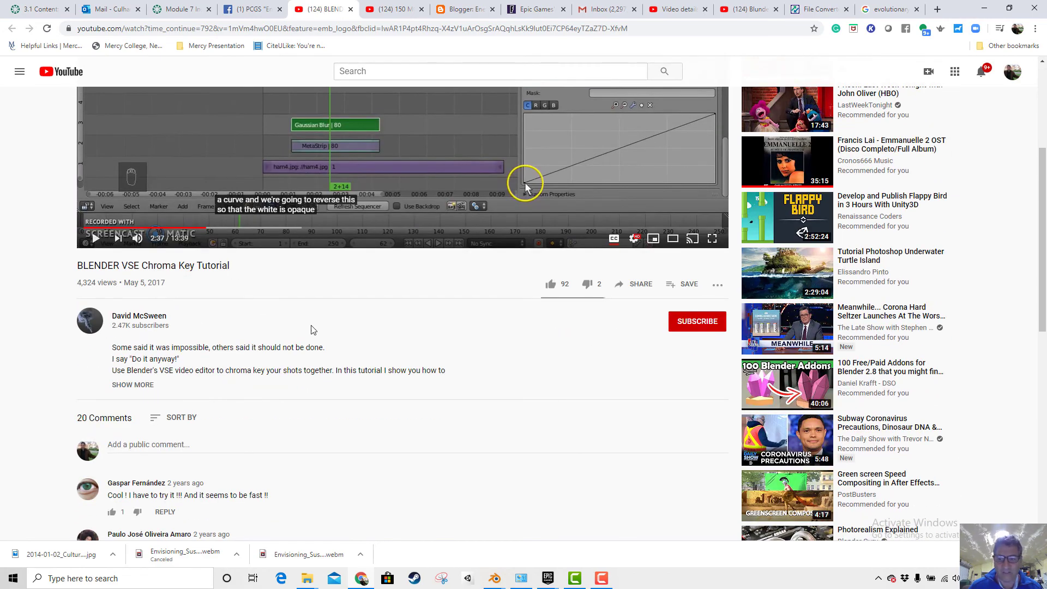
scroll(312, 330, up, 3)
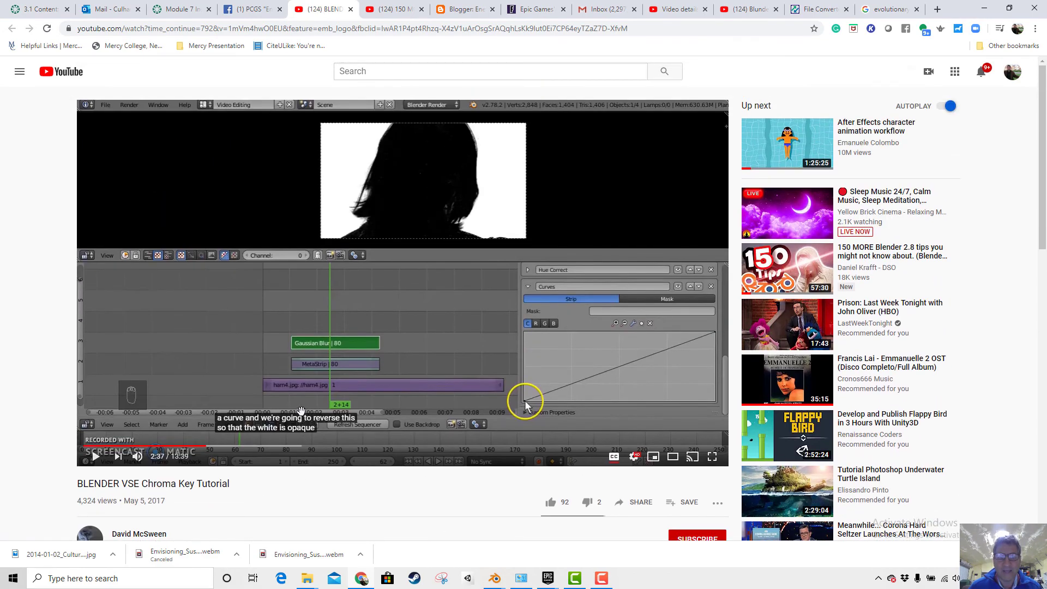
scroll(299, 417, down, 5)
scroll(291, 413, down, 5)
scroll(338, 411, up, 8)
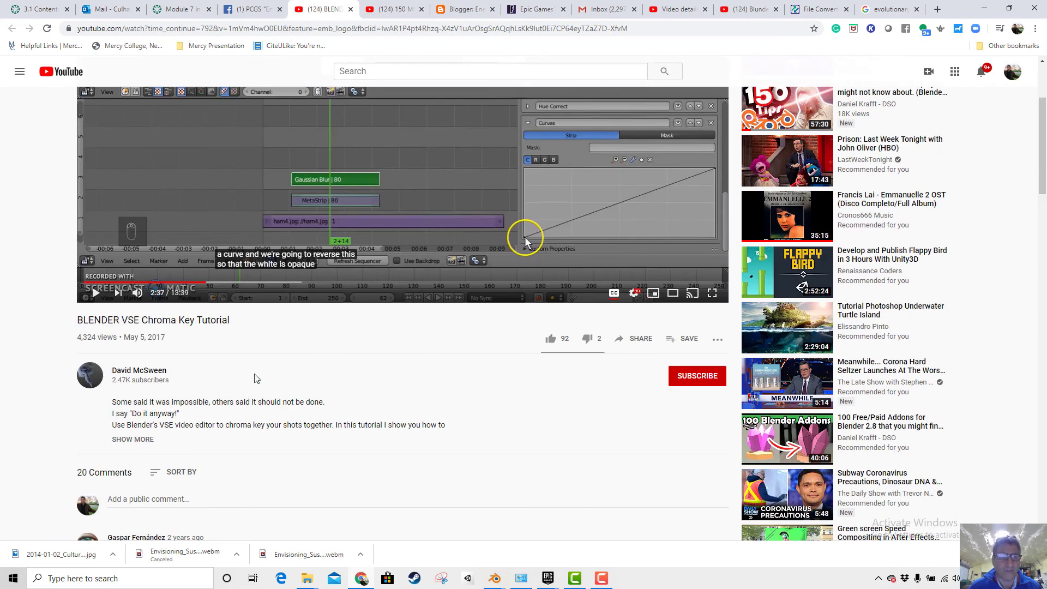
Step: Look over the YouTube page of "150 MORE Blender 2.8 tips you might not know about" and its description
click(397, 12)
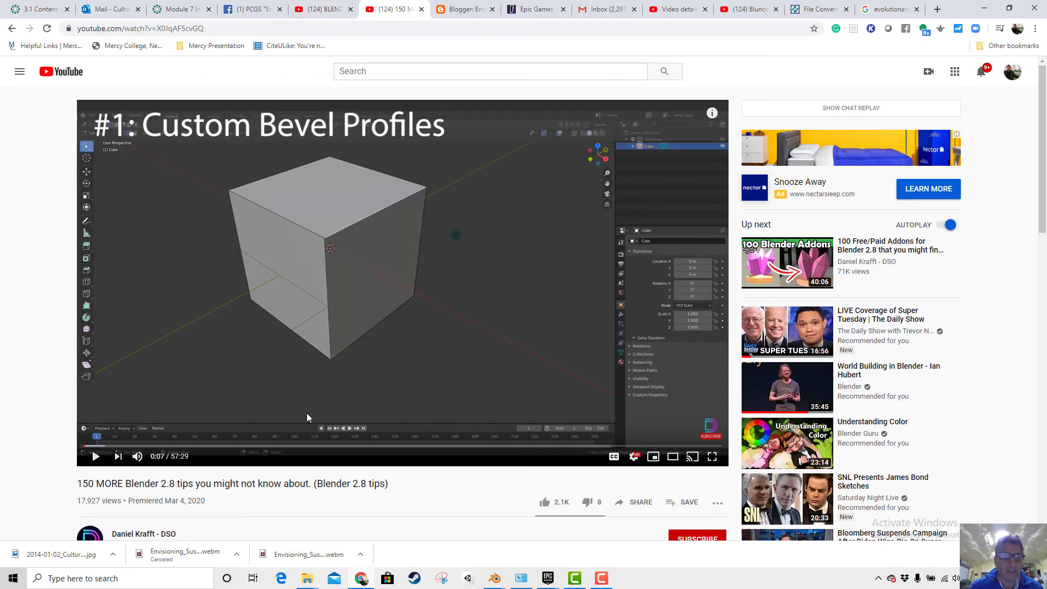
scroll(222, 502, down, 2)
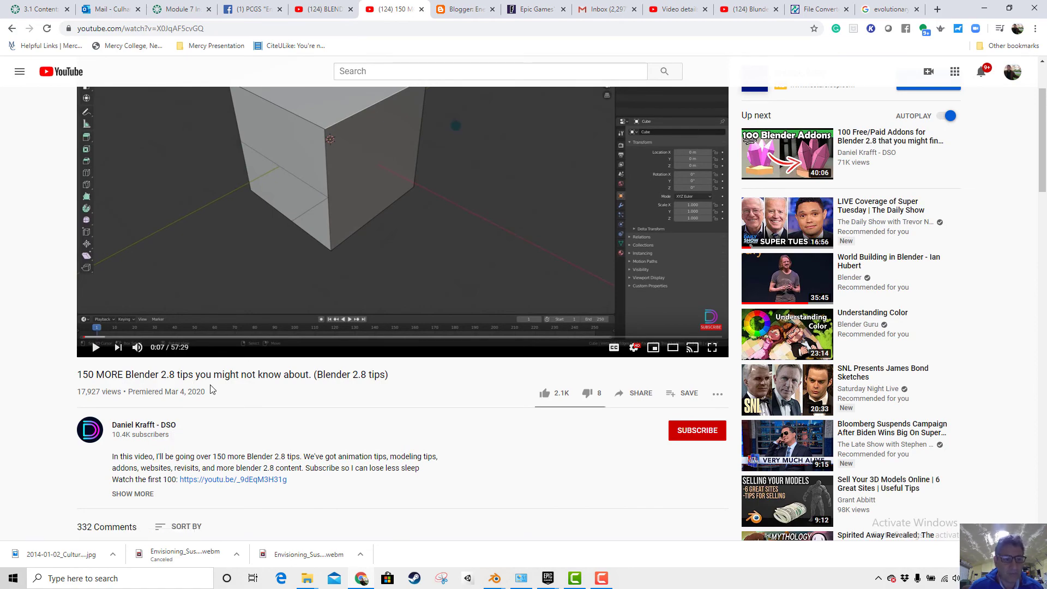
scroll(256, 392, up, 2)
scroll(311, 406, down, 5)
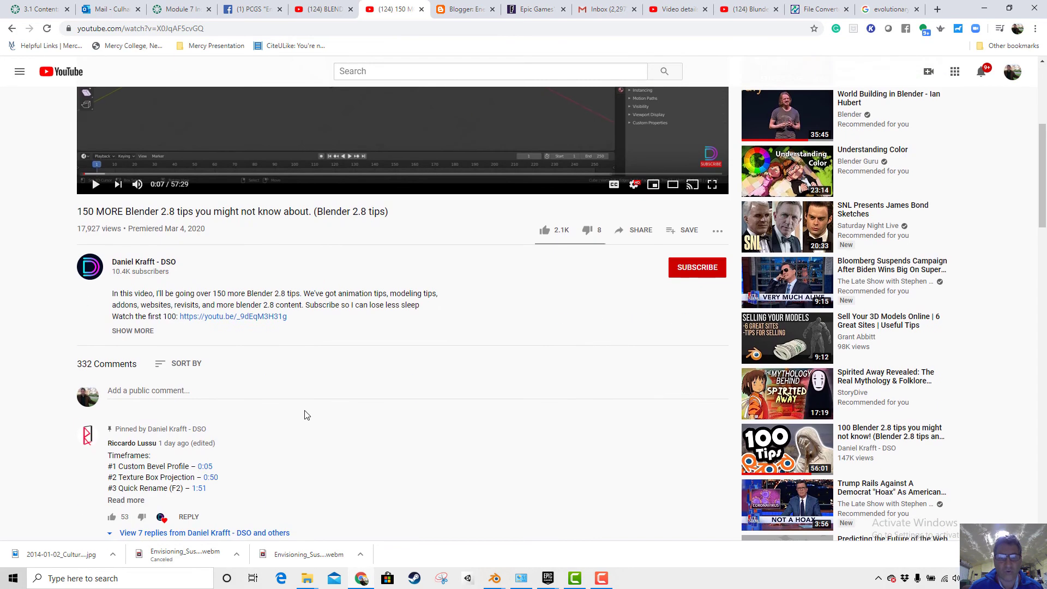
scroll(304, 410, up, 5)
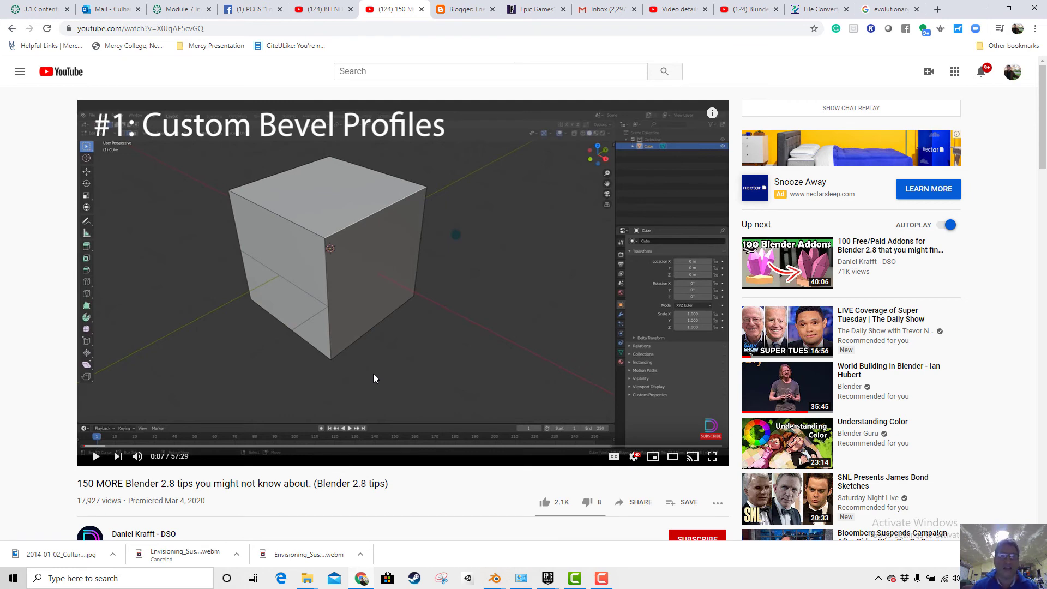
Step: Open the Envisioning Sustainability Class Tutorials playlist from the own YouTube channel's playlists and pause its first video
click(682, 11)
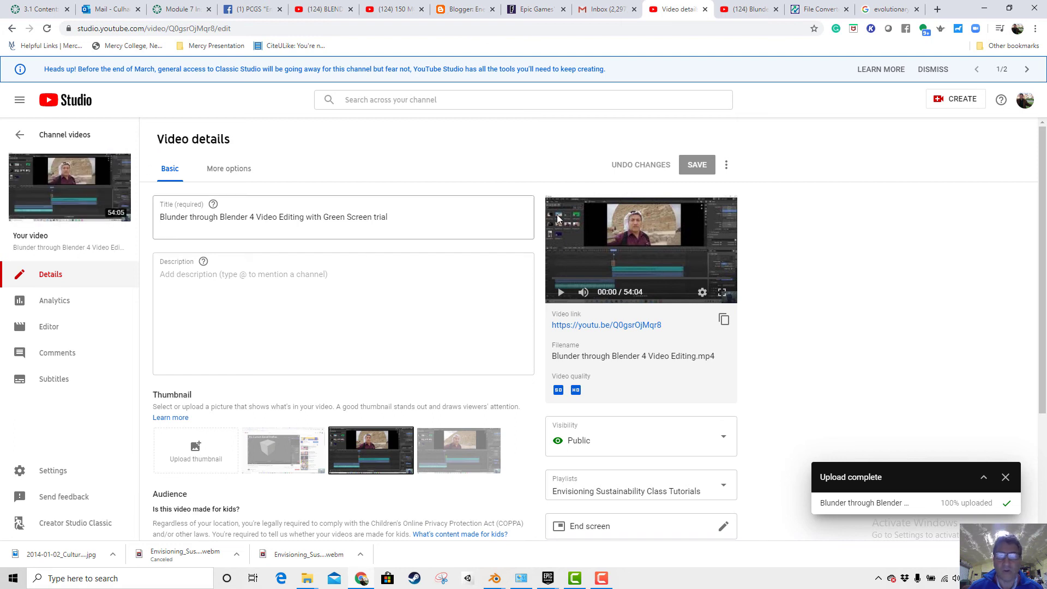
click(1026, 103)
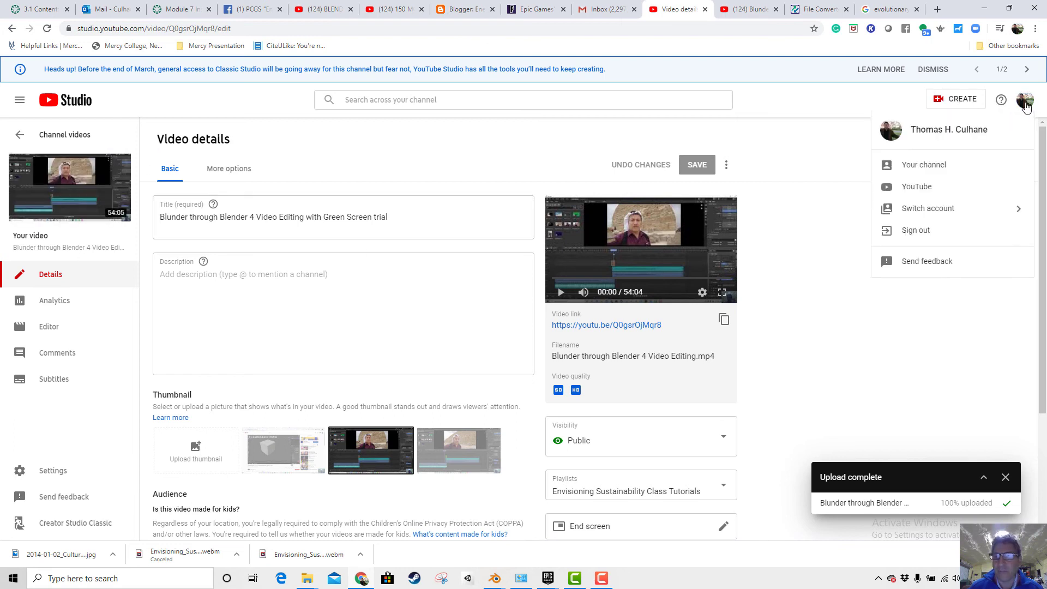
click(936, 165)
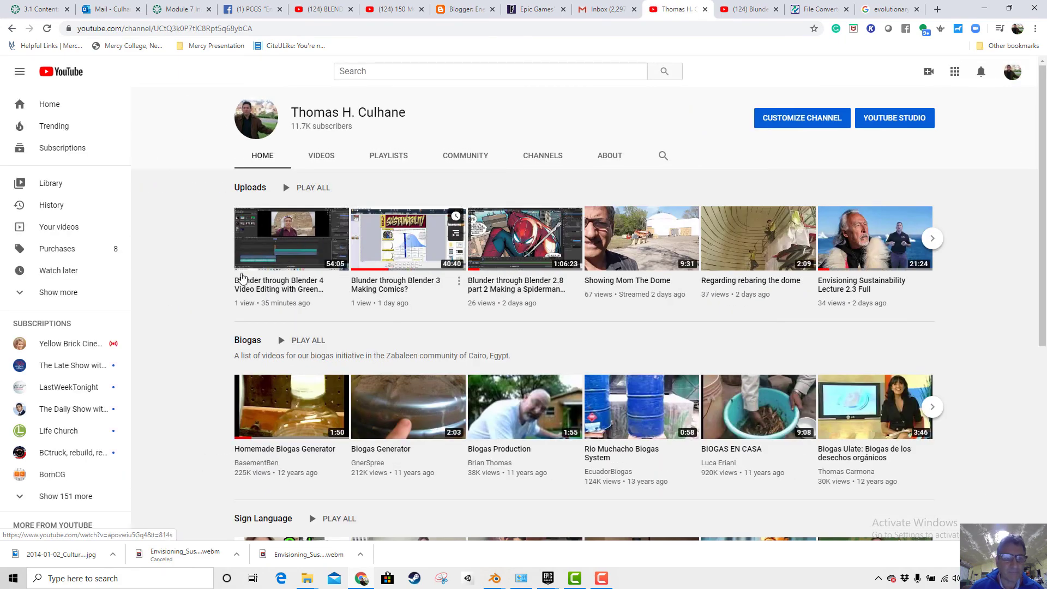
click(389, 157)
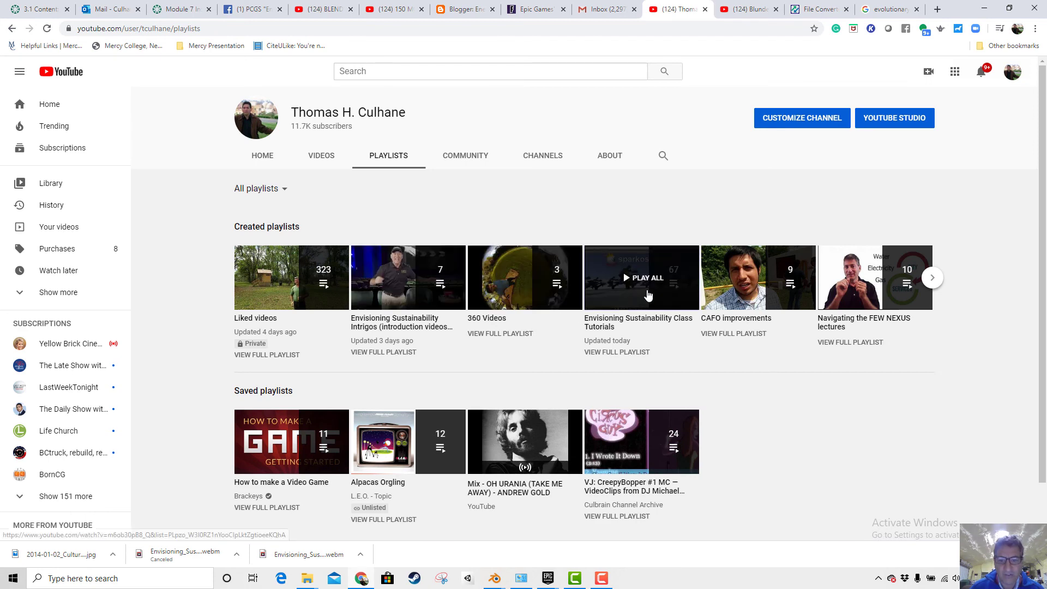
click(627, 294)
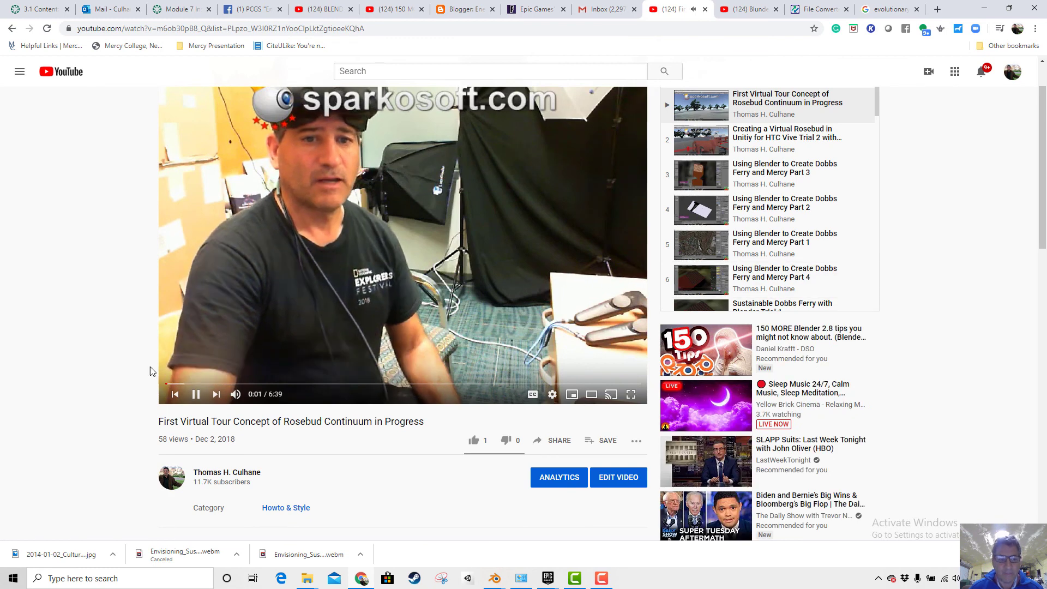
click(197, 394)
scroll(921, 220, up, 1)
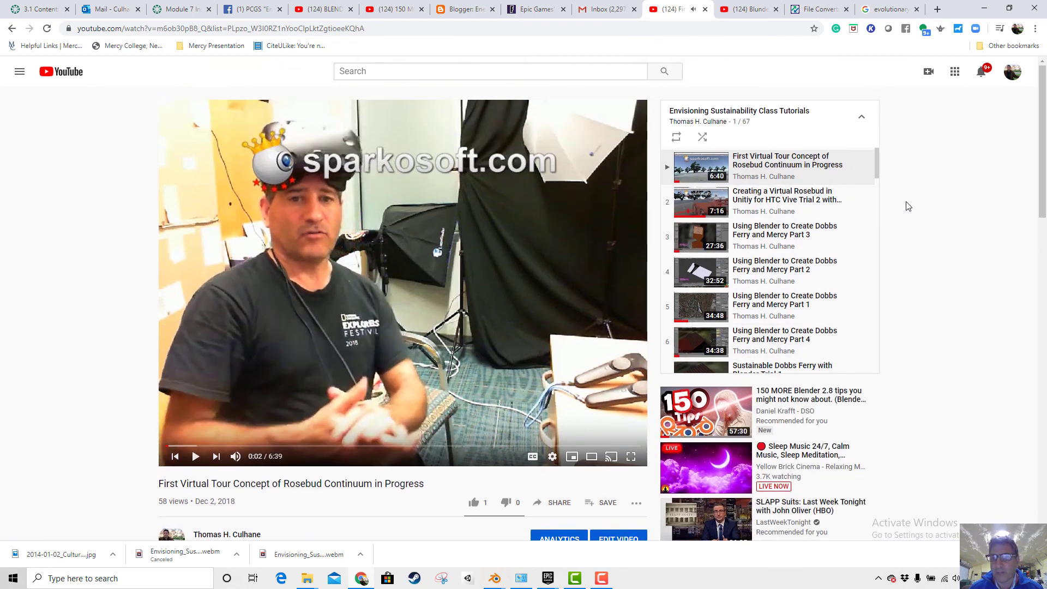
Step: Examine the last entries of the Envisioning Sustainability Class Tutorials playlist, including the Blunder through Blender videos
drag(876, 170, 871, 371)
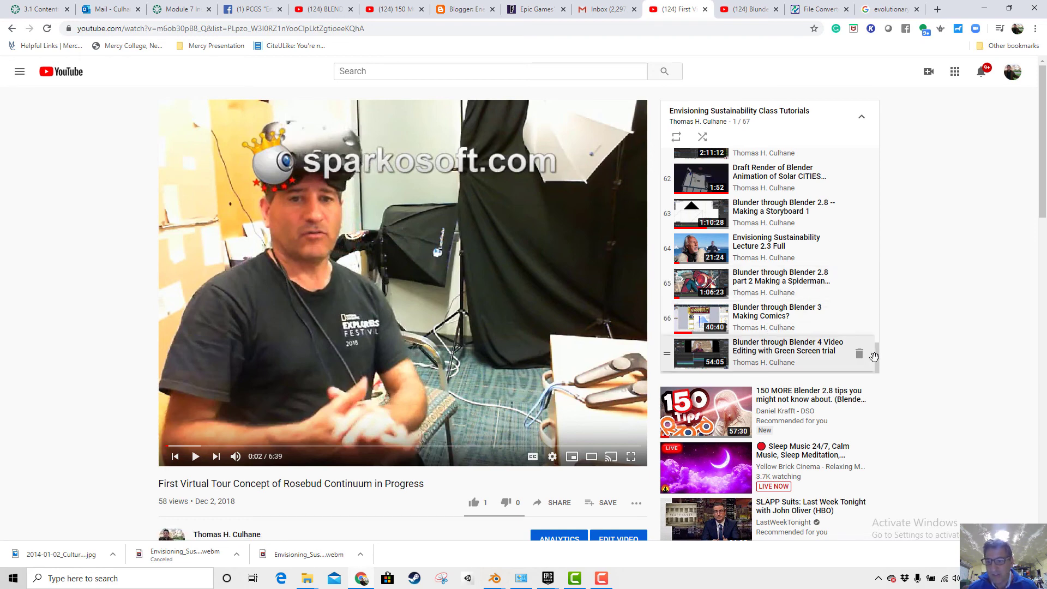
scroll(872, 362, up, 1)
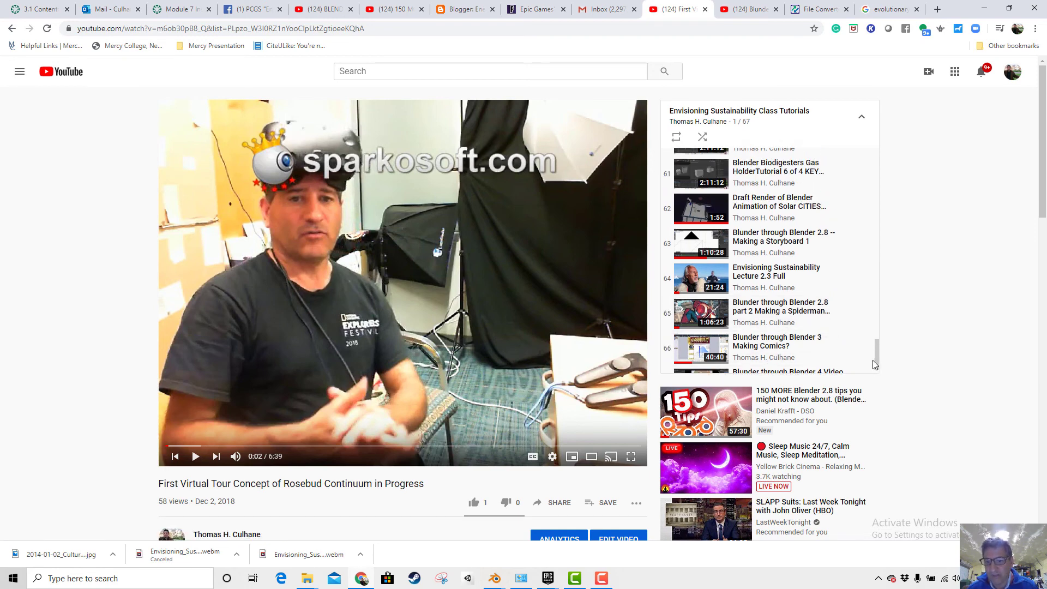
scroll(872, 362, down, 1)
scroll(871, 360, up, 2)
scroll(870, 364, down, 1)
scroll(870, 366, down, 1)
scroll(869, 369, up, 20)
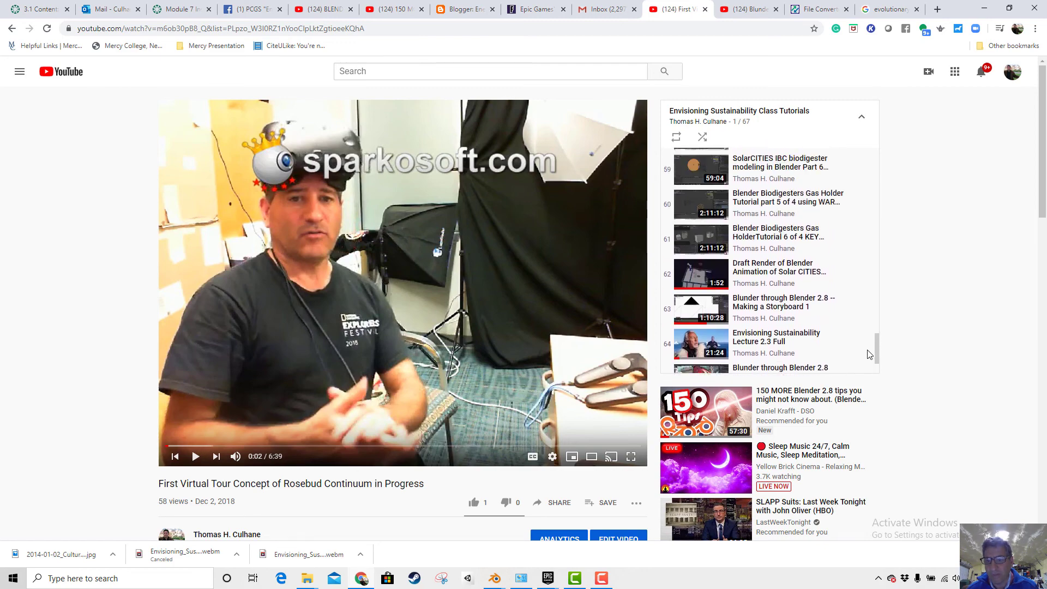
scroll(884, 345, down, 20)
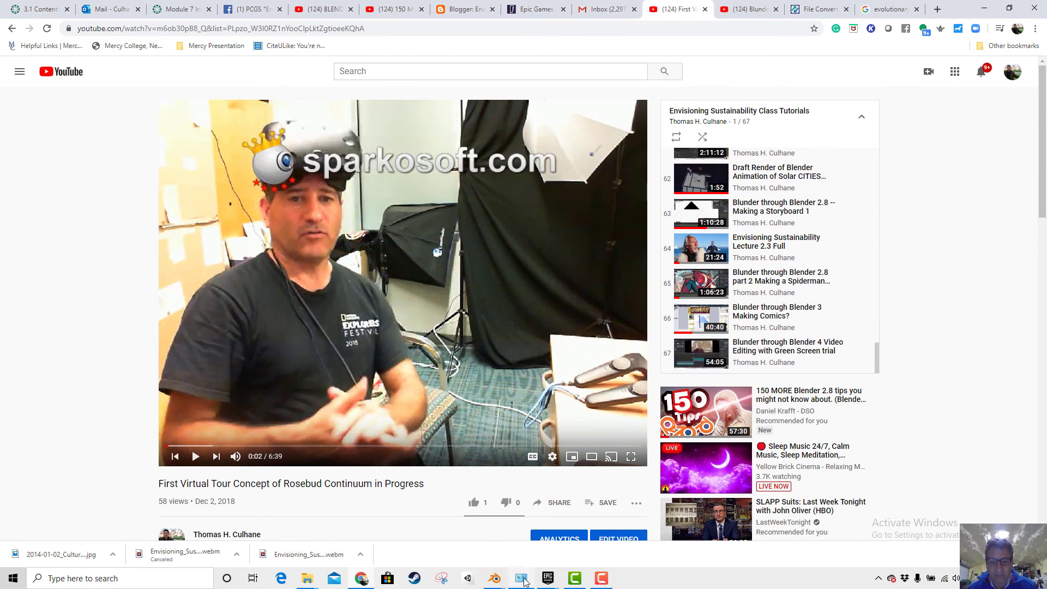
Step: Switch to the main Blender window and move the sequencer playhead to about 01:48+11, over the accelerating-diffusion strip
click(498, 581)
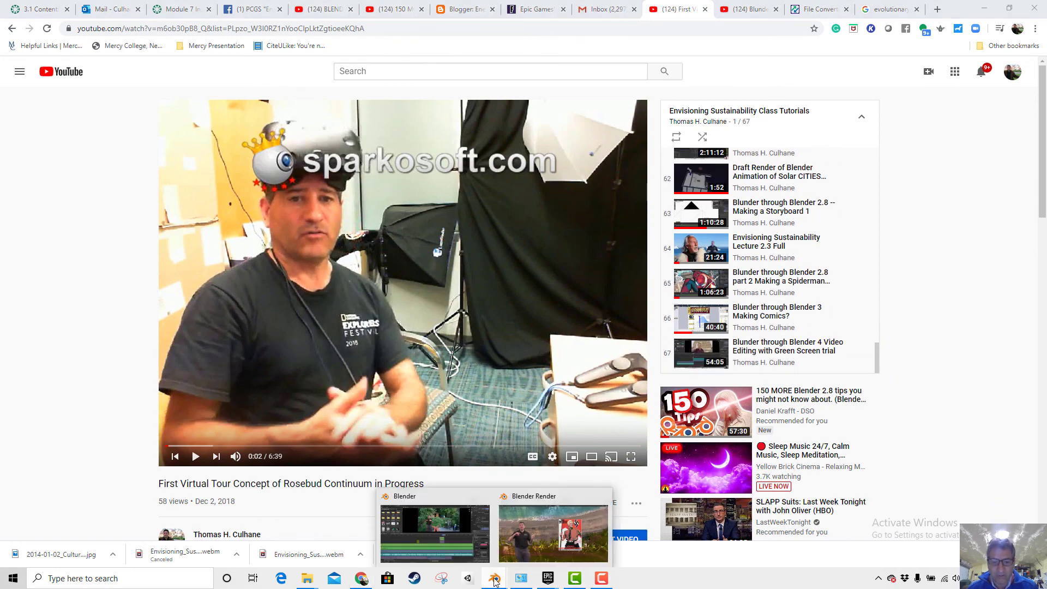
click(452, 490)
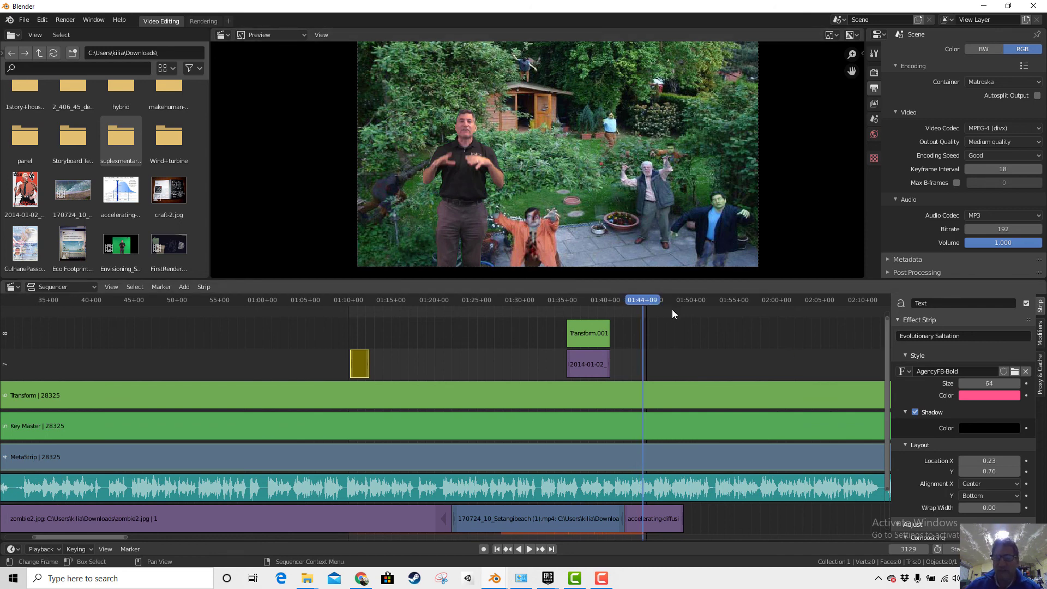
drag(643, 299, 656, 312)
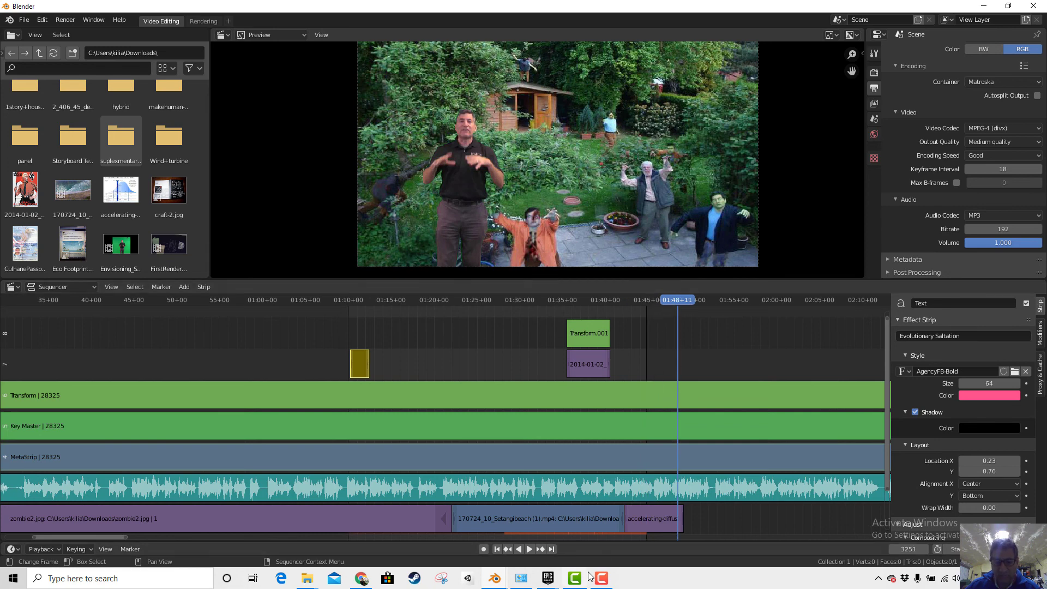
Step: View the last rendered frame in the Blender Render window and close that window
mouse_move(493, 579)
click(561, 526)
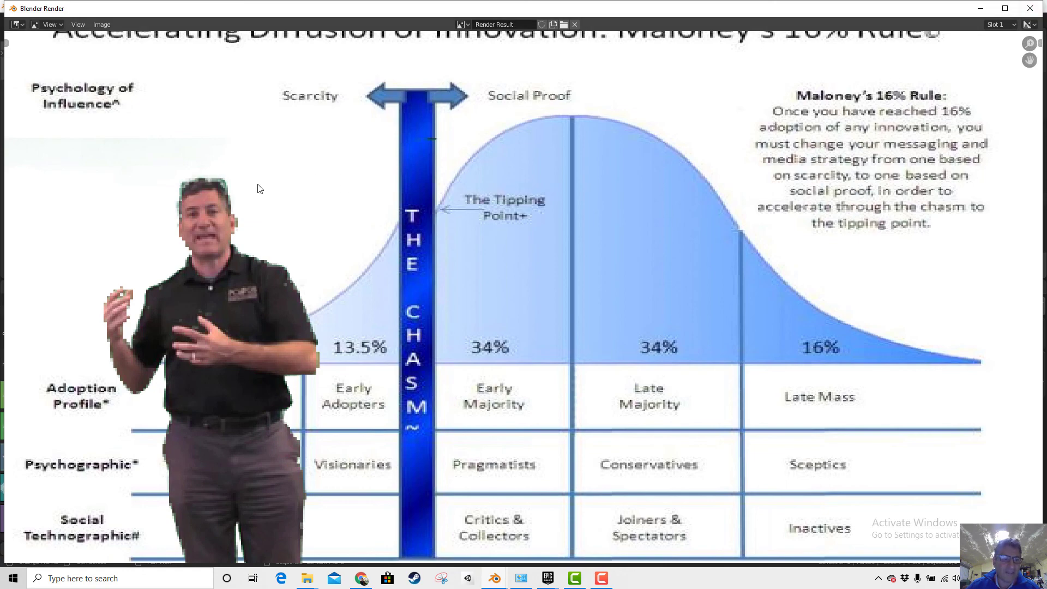
click(1039, 5)
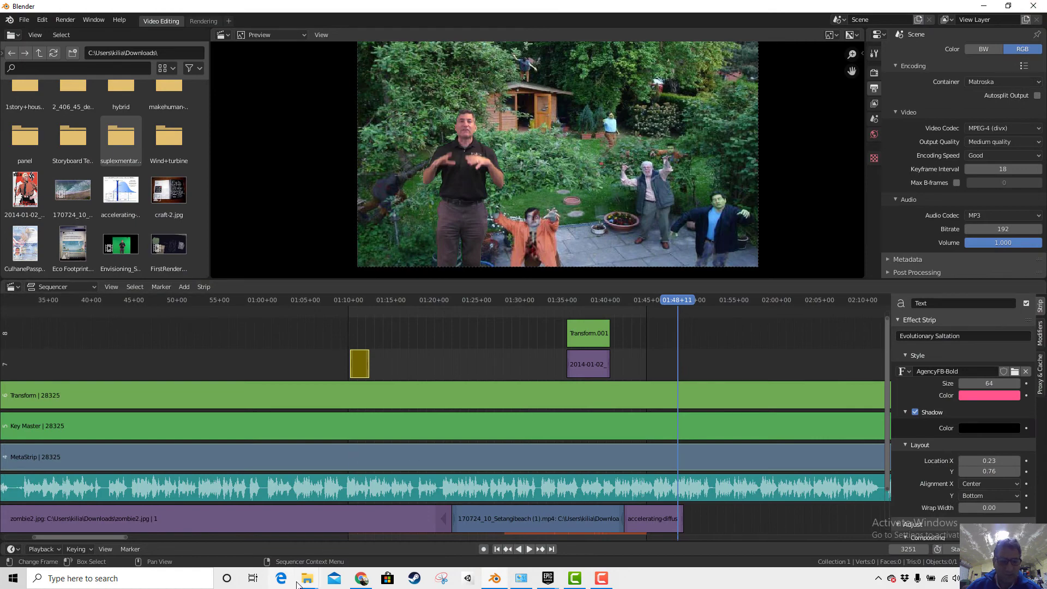
Step: Switch to File Explorer and look through the top-level folders of the Samsung SSD (E:) drive
mouse_move(310, 581)
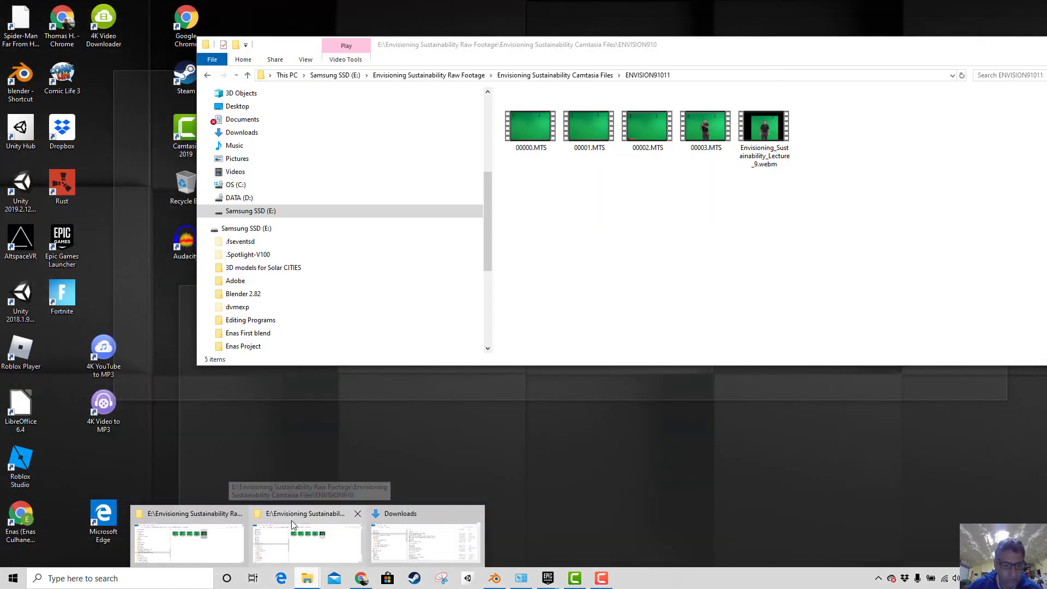
click(294, 520)
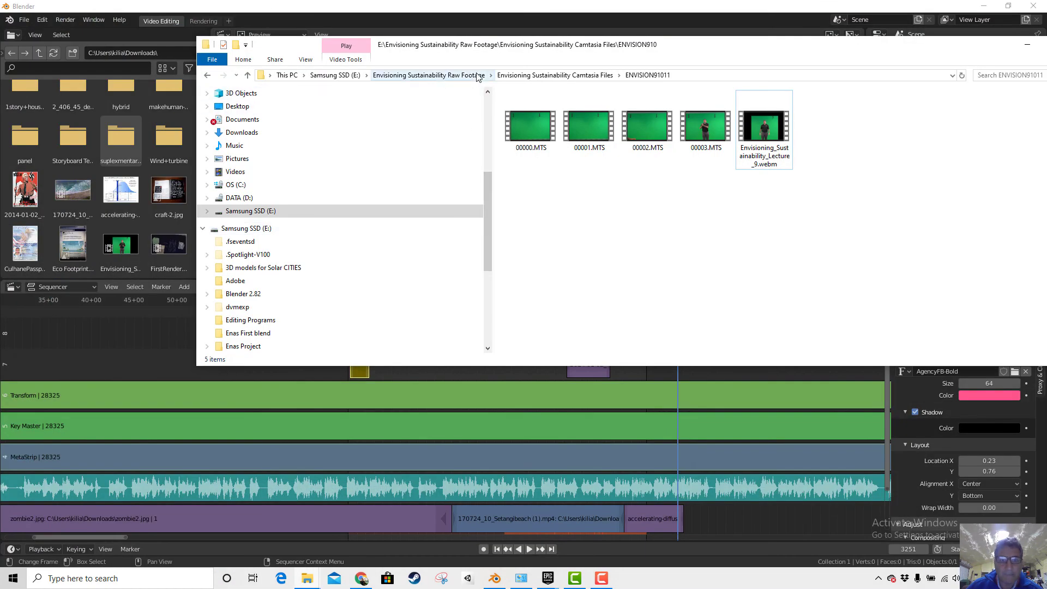
click(351, 78)
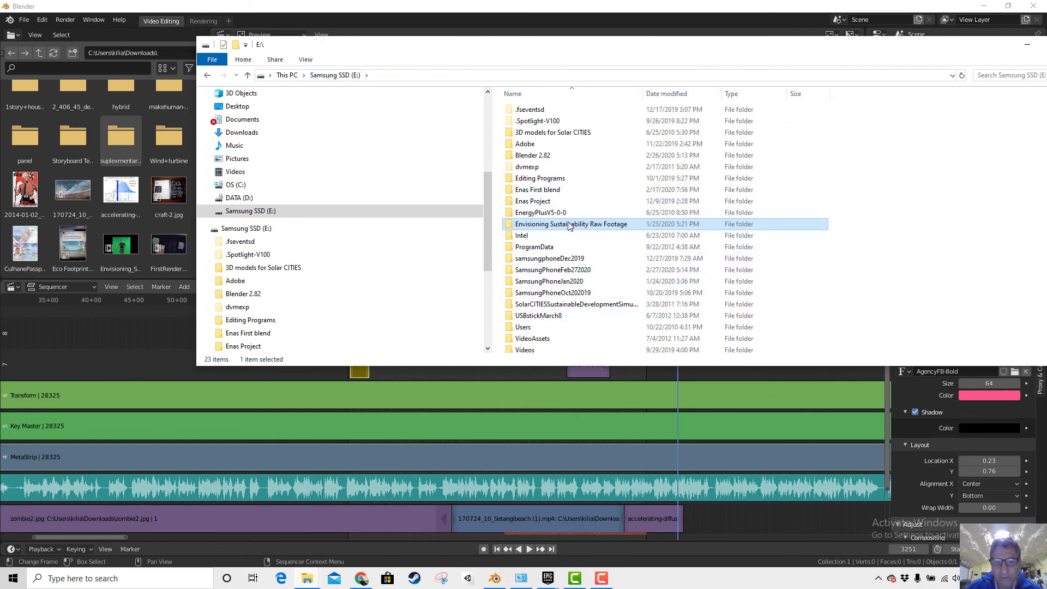
scroll(562, 151, down, 1)
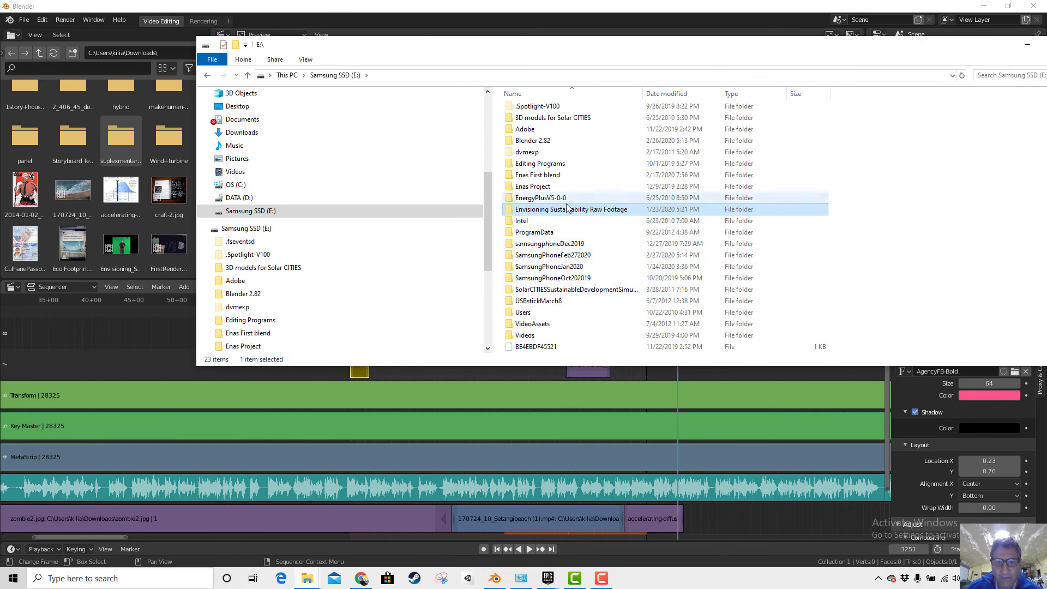
scroll(515, 234, up, 1)
scroll(267, 174, up, 2)
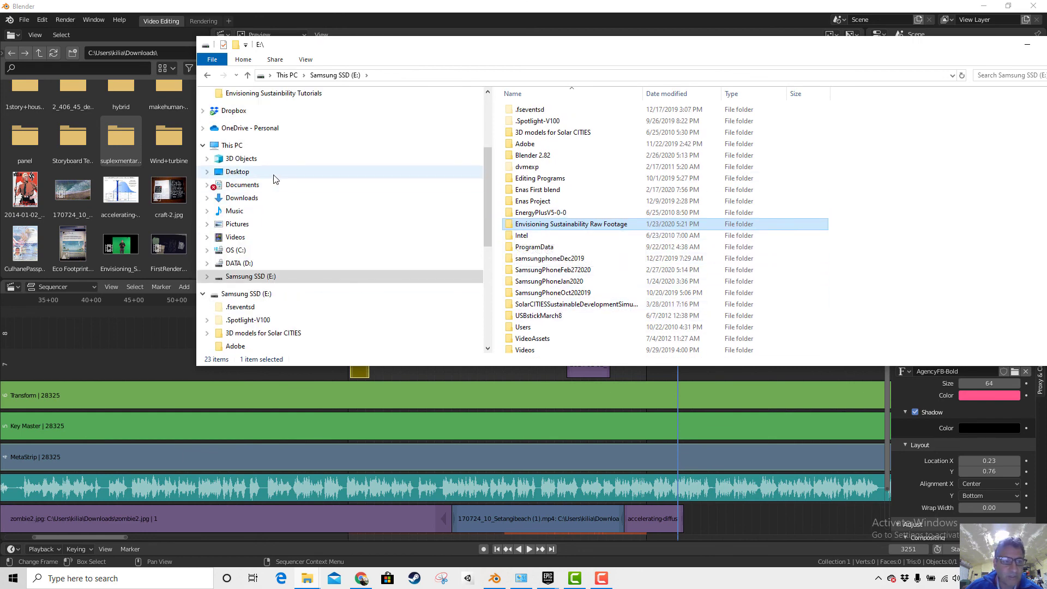
Step: Play the rendered video 2099-3141.mkv from the Blender Renders folder inside Envisioning Sustainbility Tutorials on the DATA (D:) drive
click(240, 263)
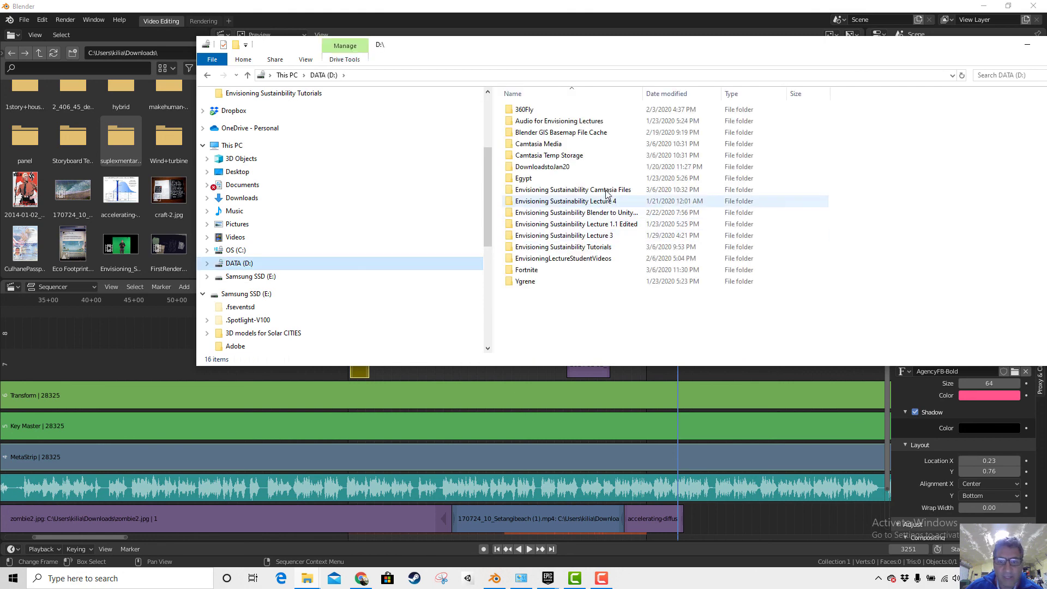
click(578, 259)
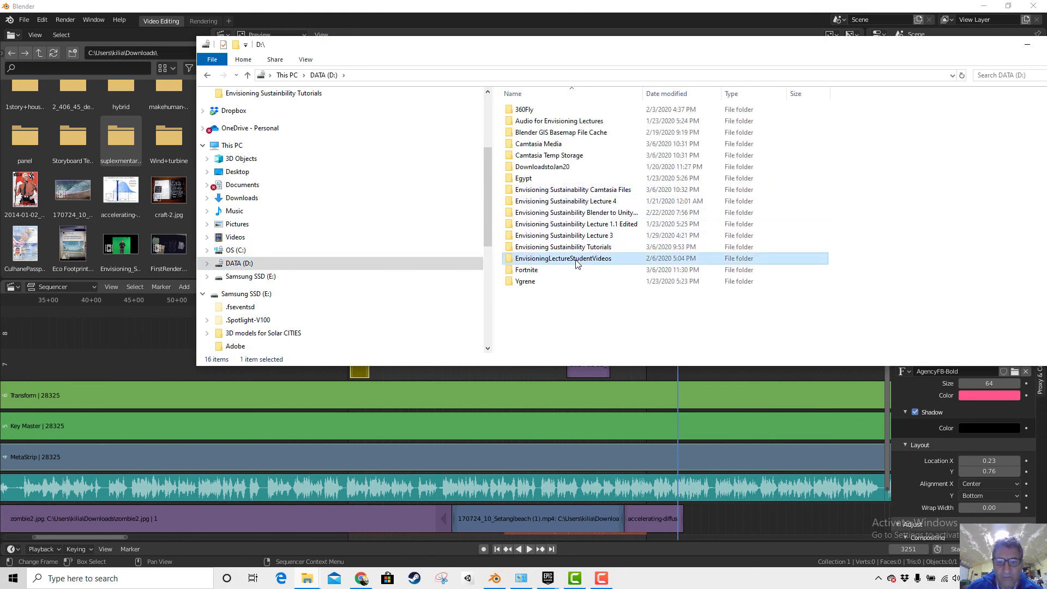
double_click(573, 247)
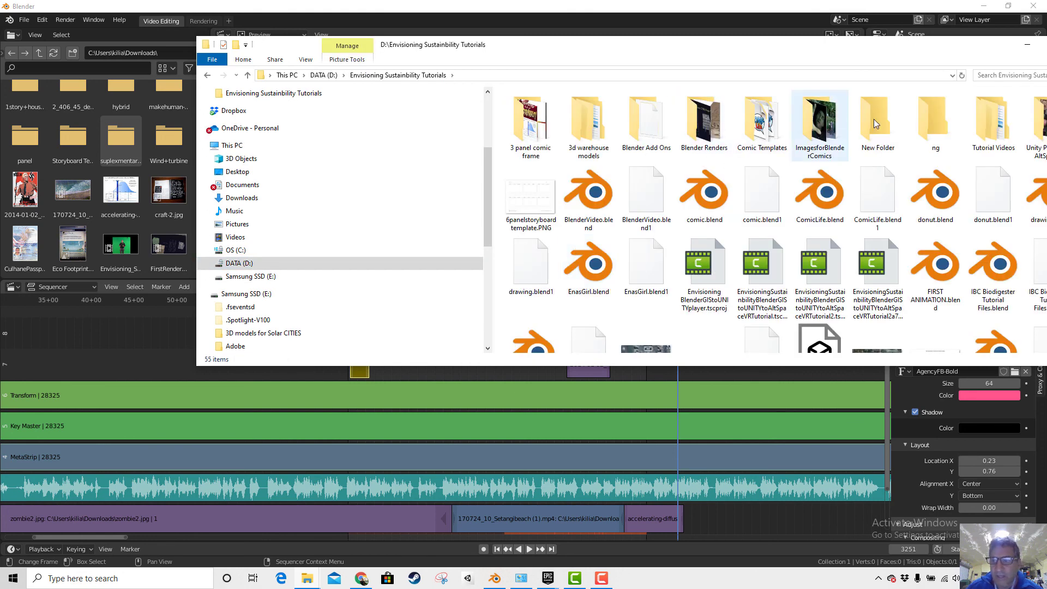
drag(903, 39, 781, 28)
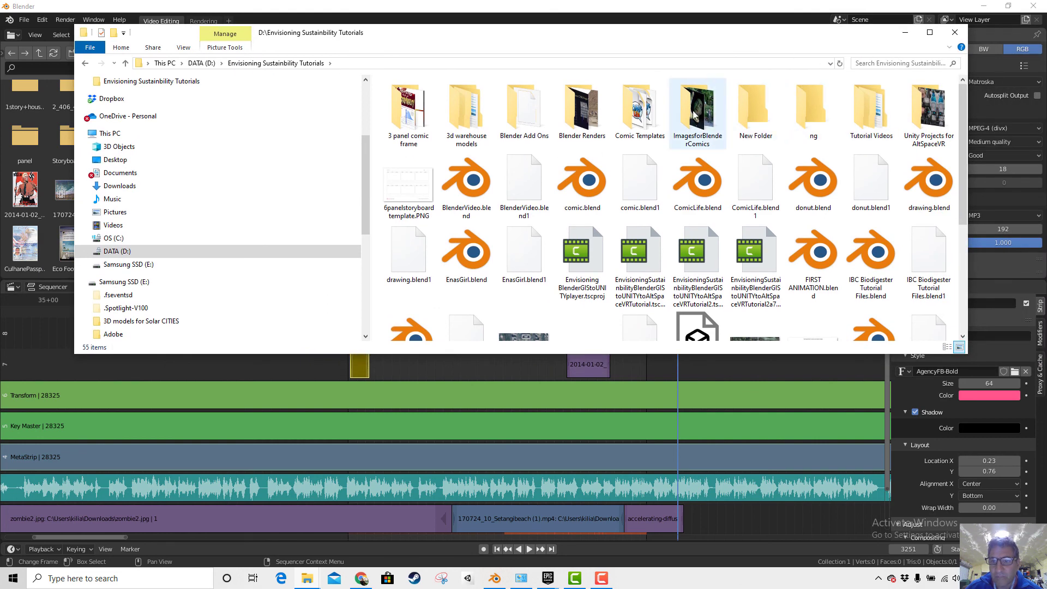
double_click(580, 112)
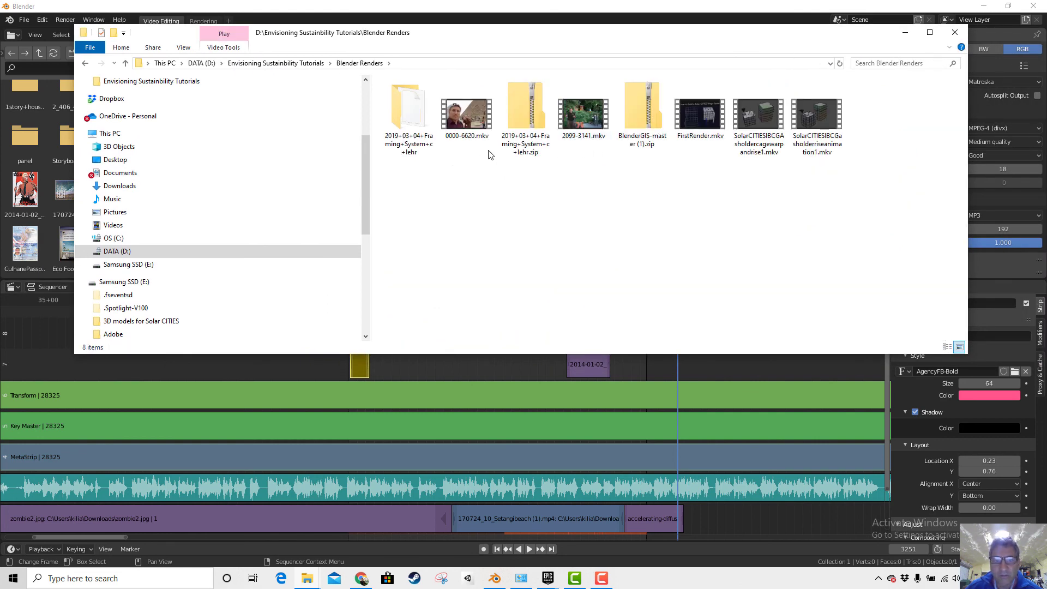
click(593, 121)
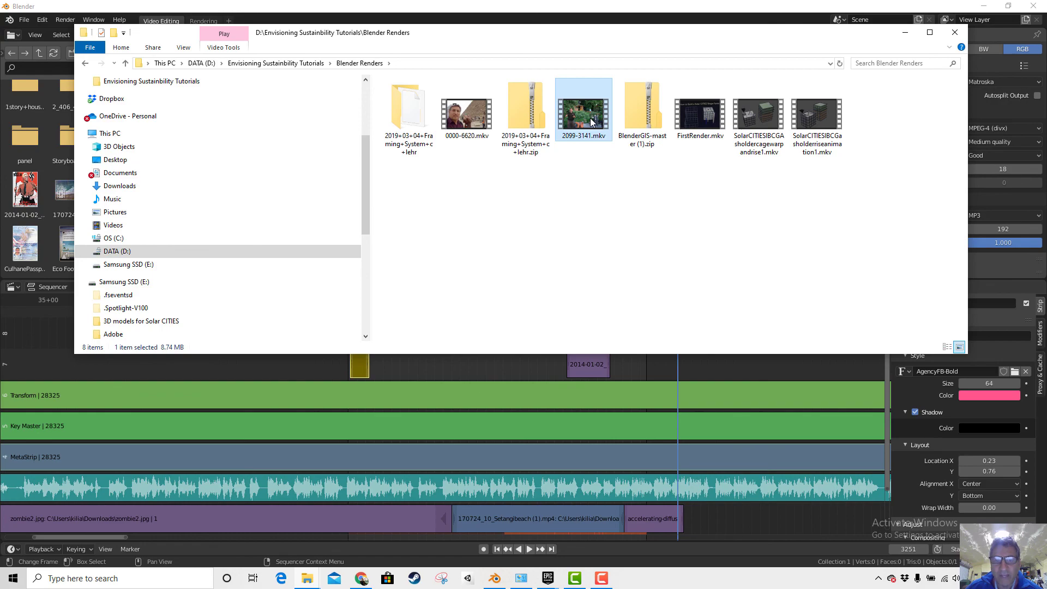
double_click(591, 120)
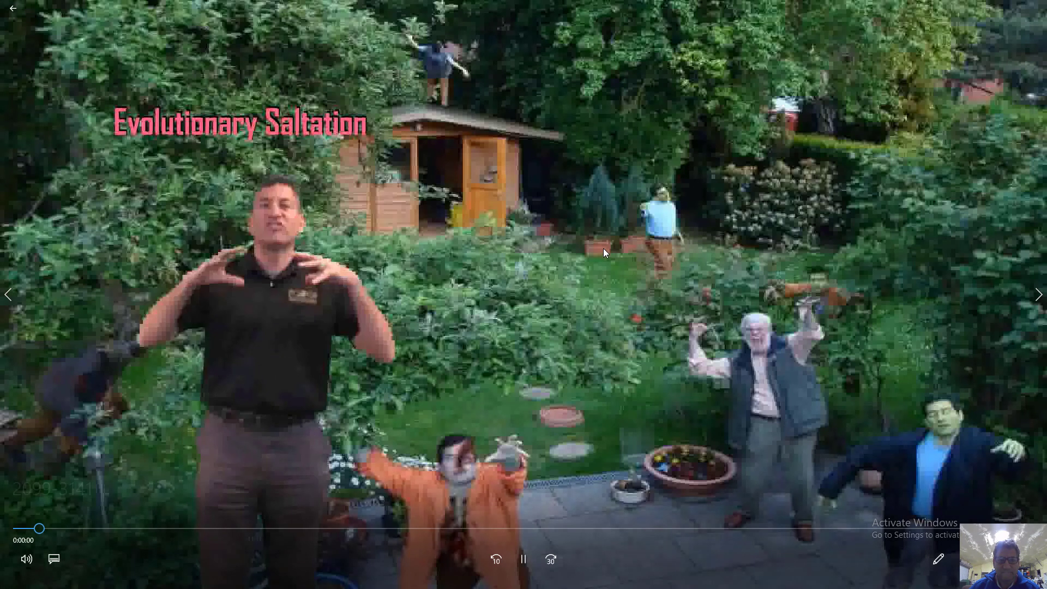